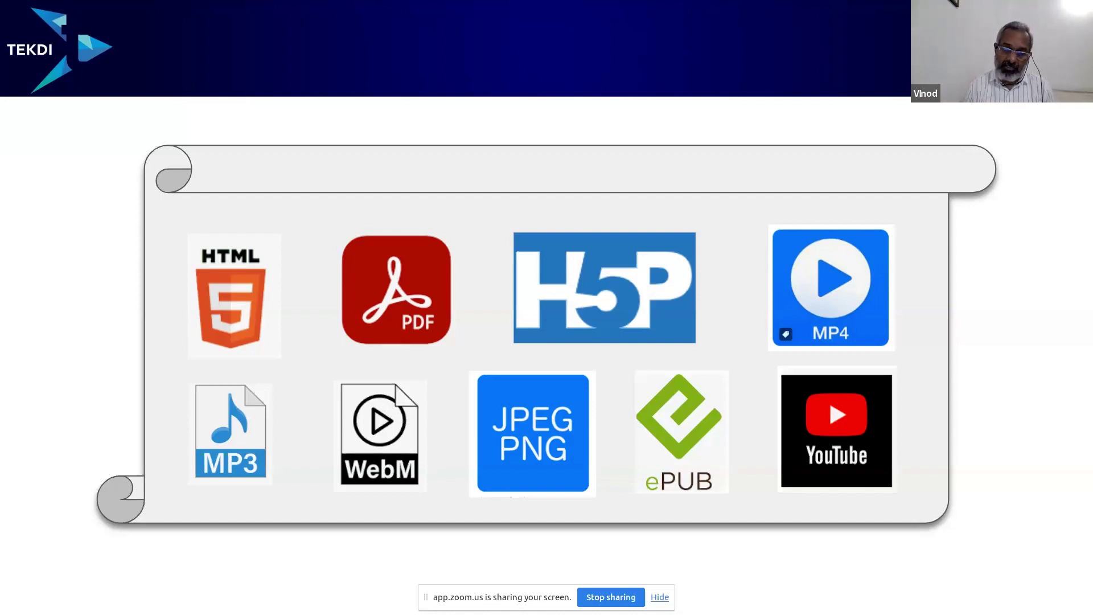
Step: Advance the slideshow to the H5P guidelines slide, then exit to the Sunbird library search tab
key(Right)
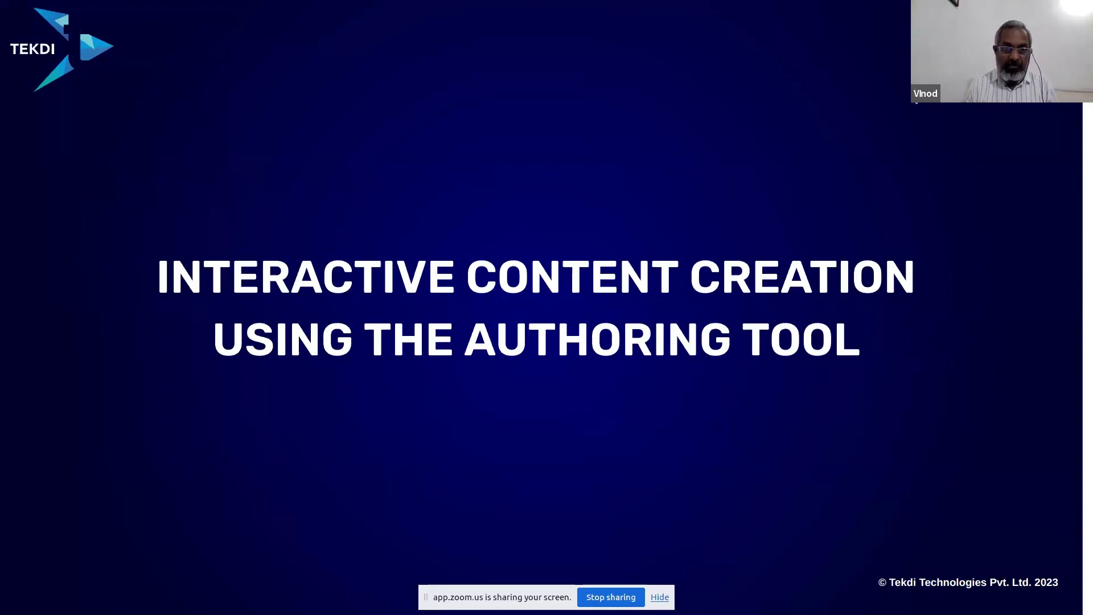
key(alt+Tab)
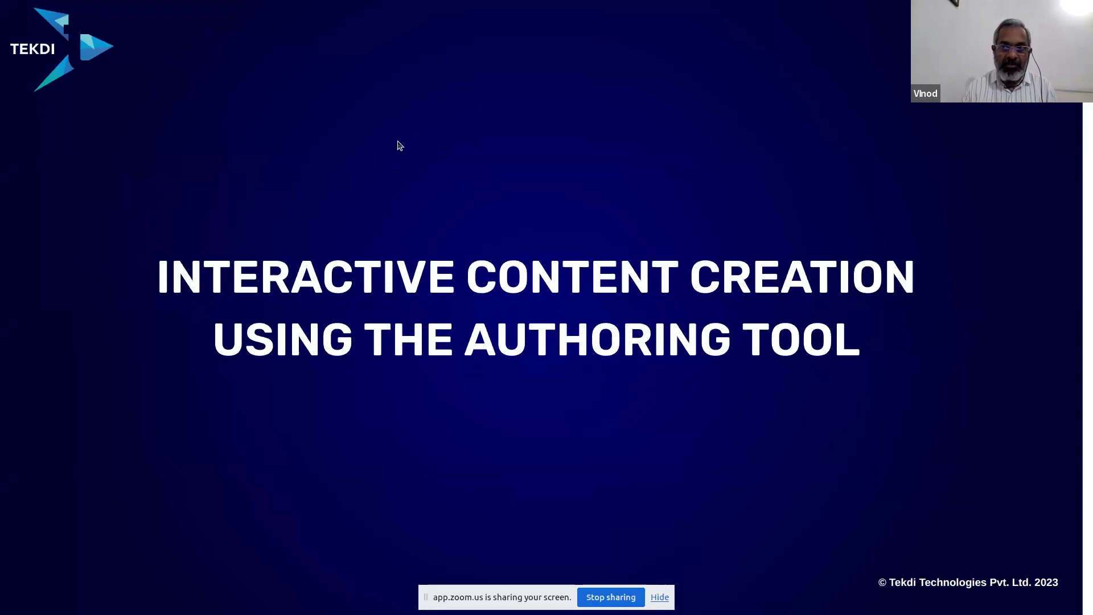
key(Right)
key(alt+Tab)
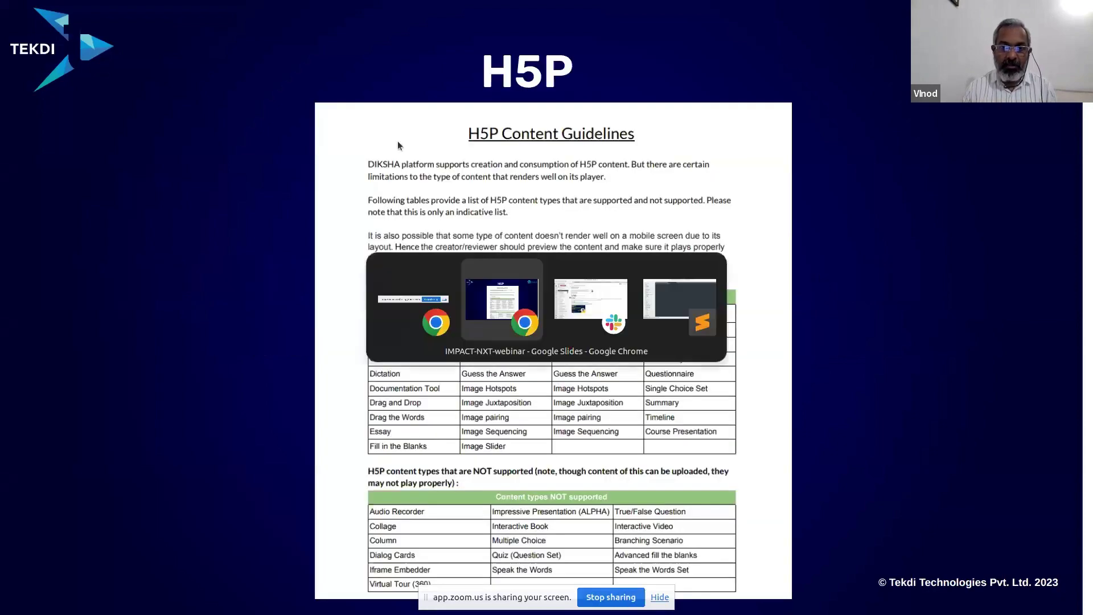
click(489, 304)
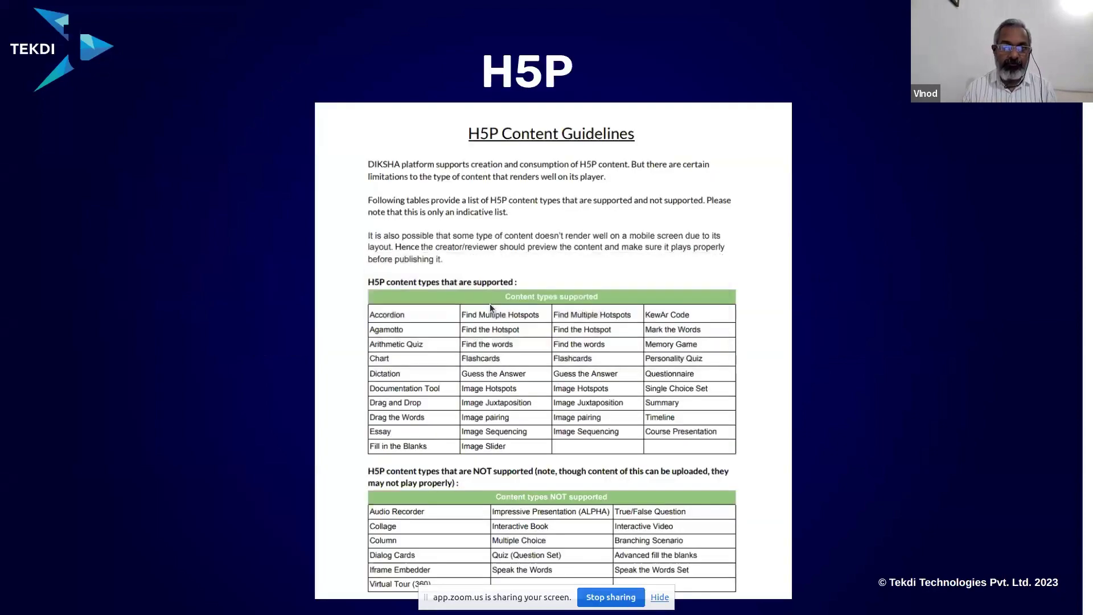
key(Escape)
click(715, 30)
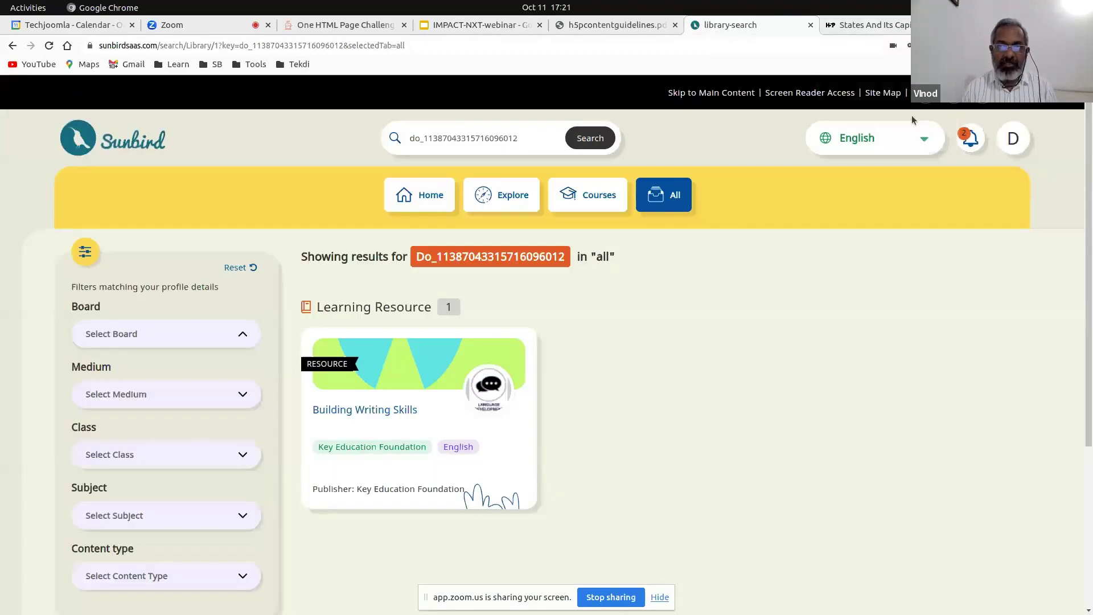
Step: Go to My Workspace from the profile menu and list All My Content
click(1008, 140)
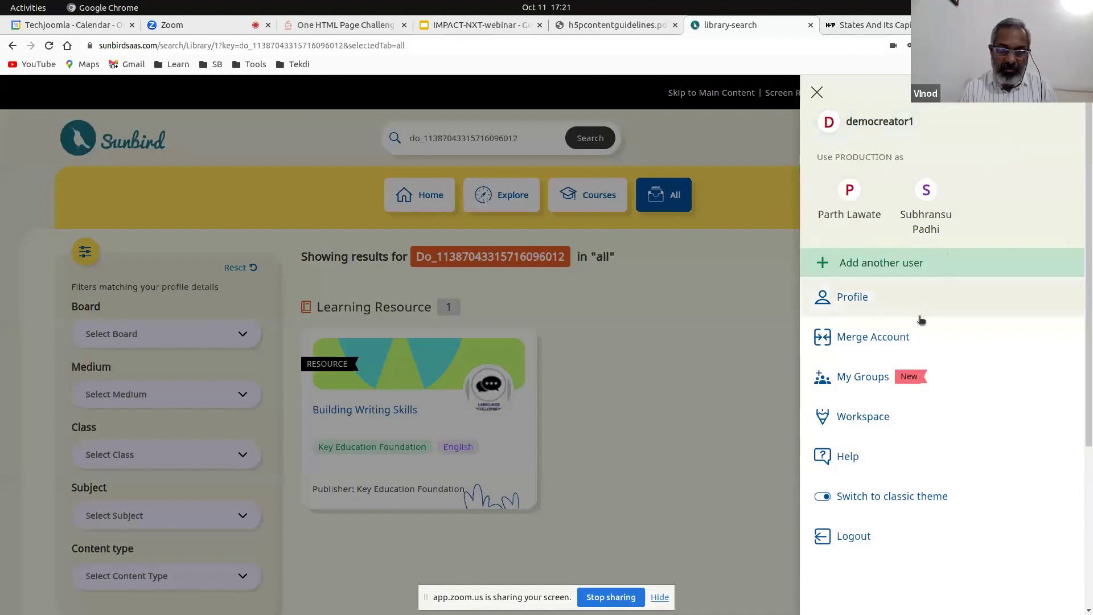
click(863, 416)
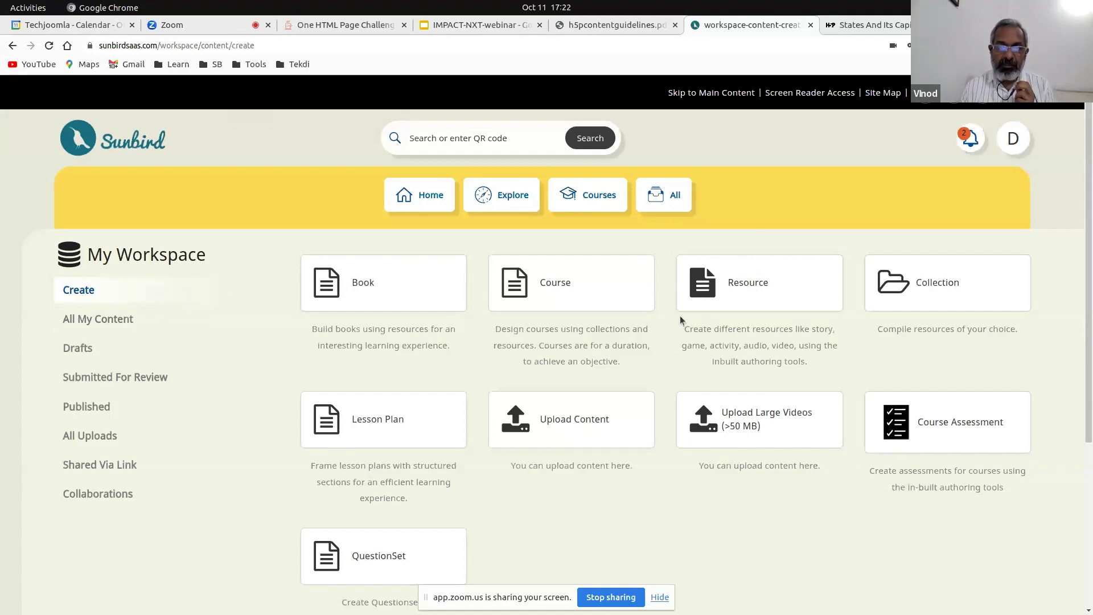
click(94, 321)
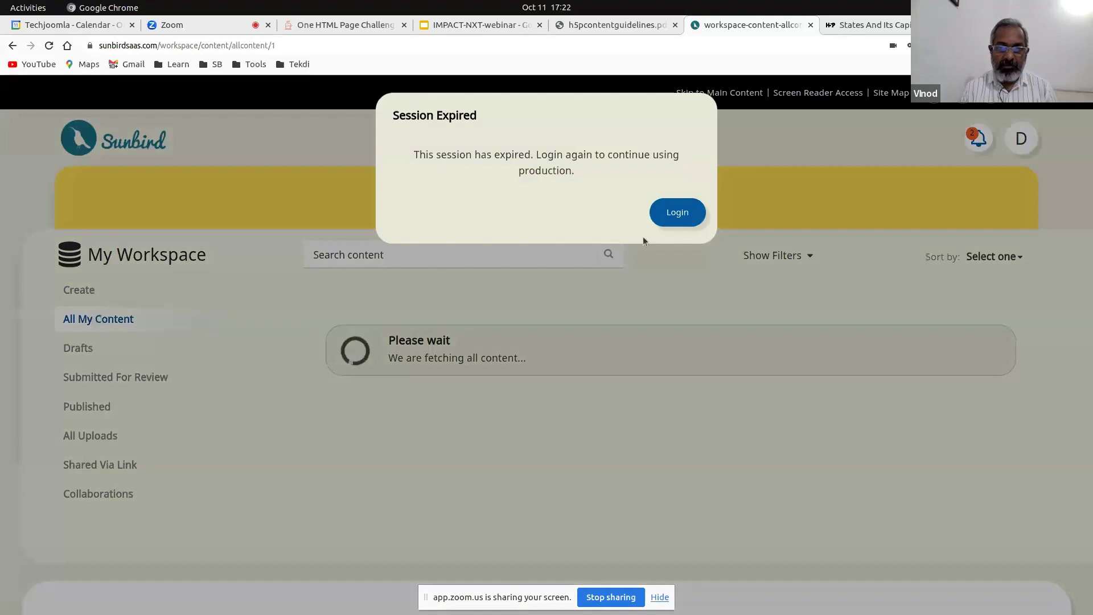
Step: Log back in with the saved username and the account password to reload All My Content
click(685, 219)
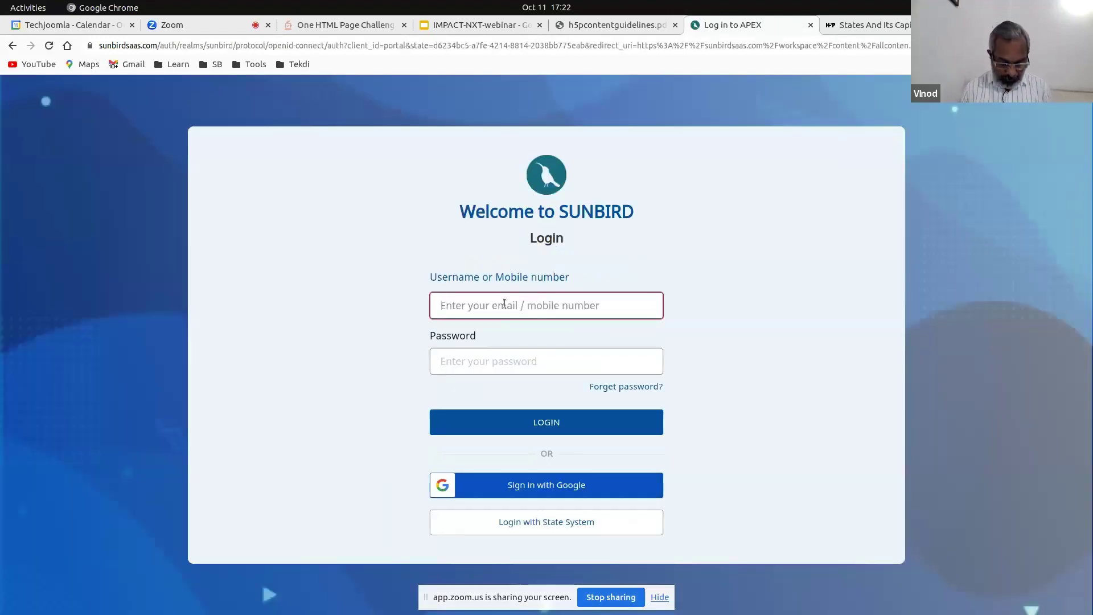
text(democreator1)
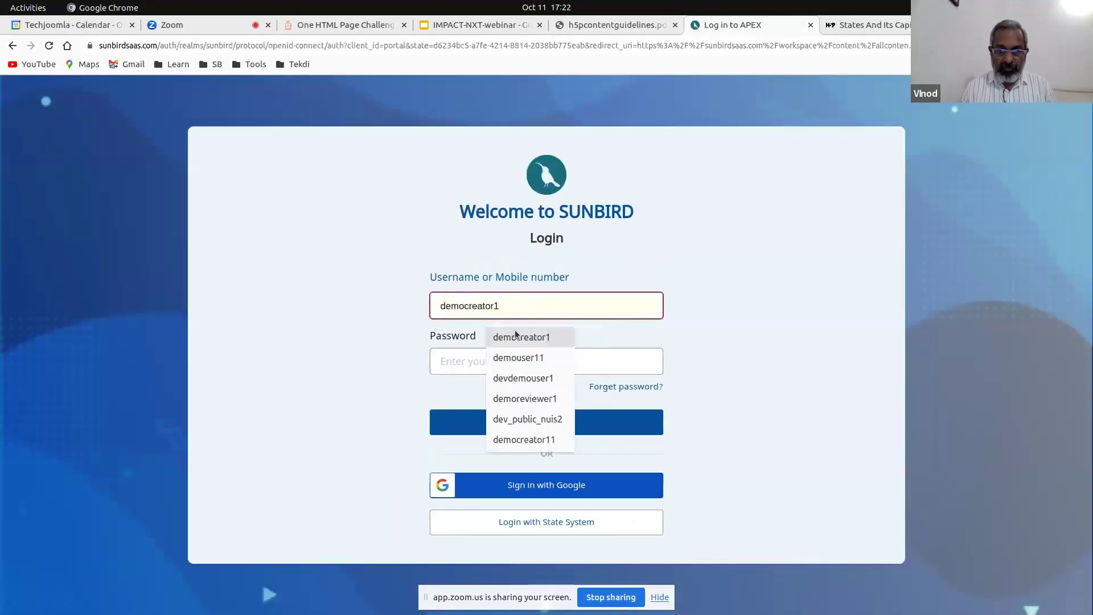
click(517, 336)
click(464, 360)
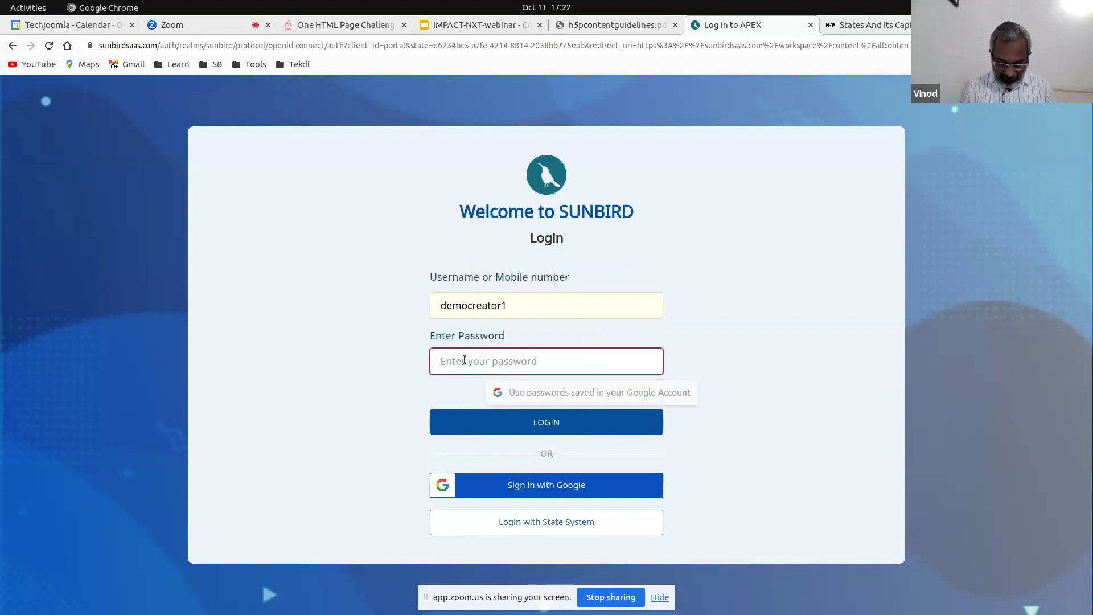
text(********)
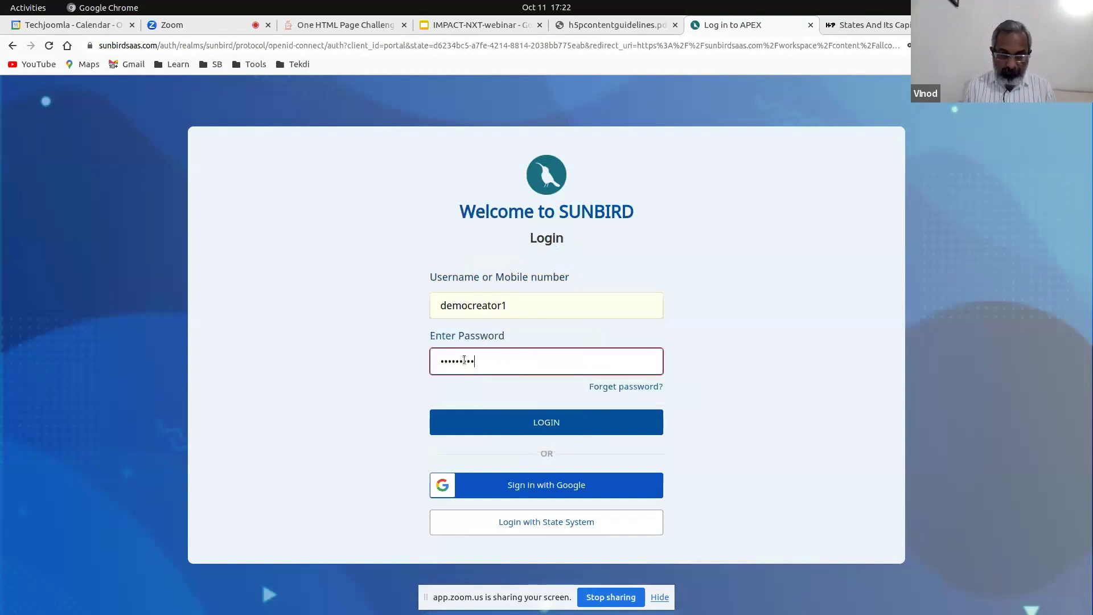
text(*)
key(Return)
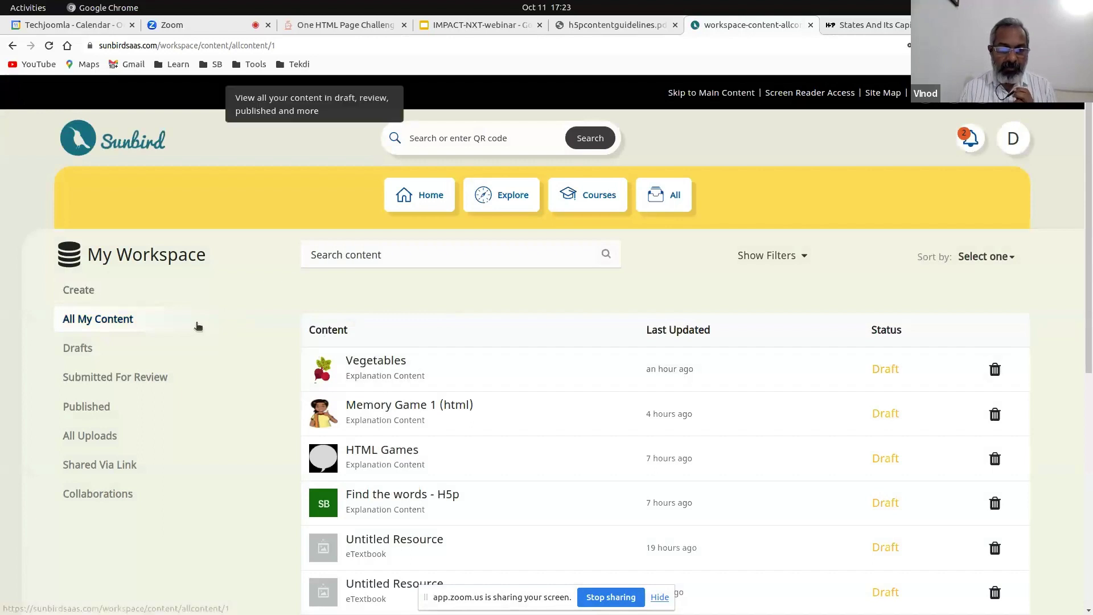
Step: Open the Vegetables draft in the content editor and show its first, vegetables slide
click(385, 362)
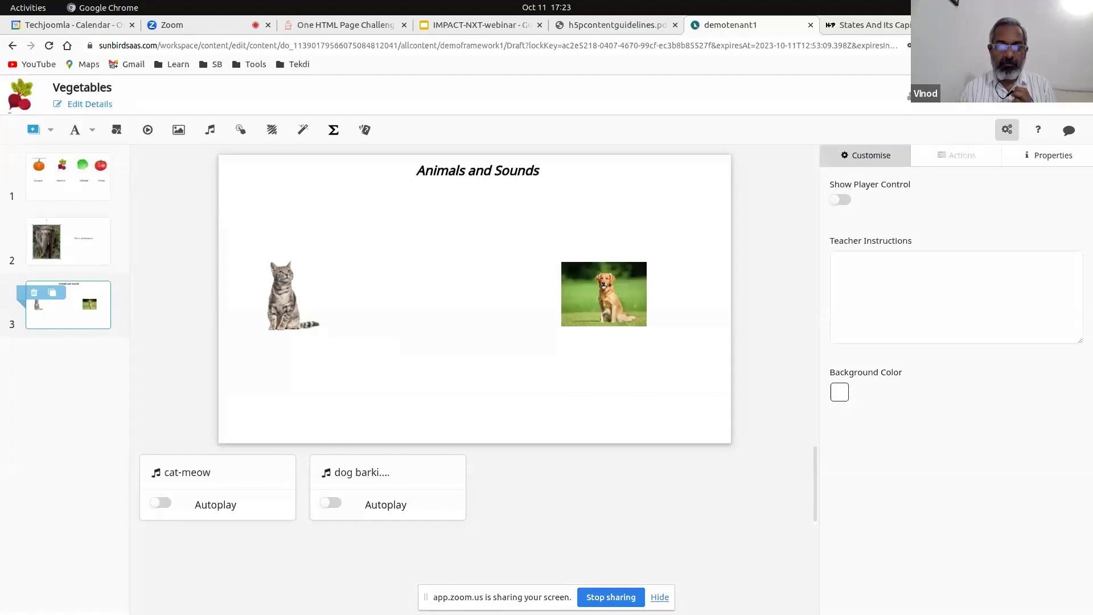
click(1069, 130)
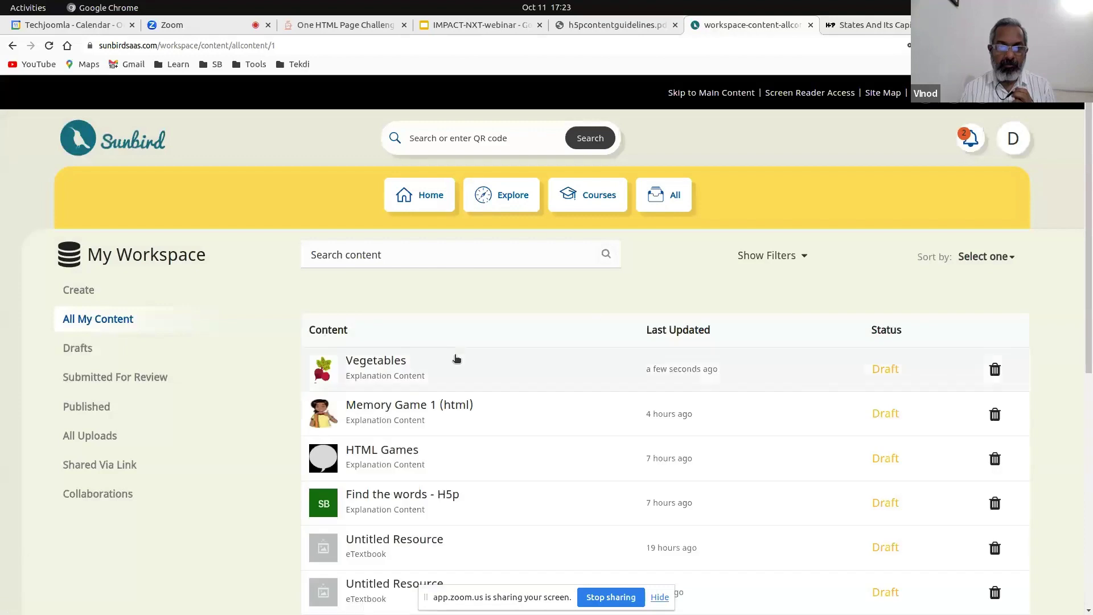
click(418, 362)
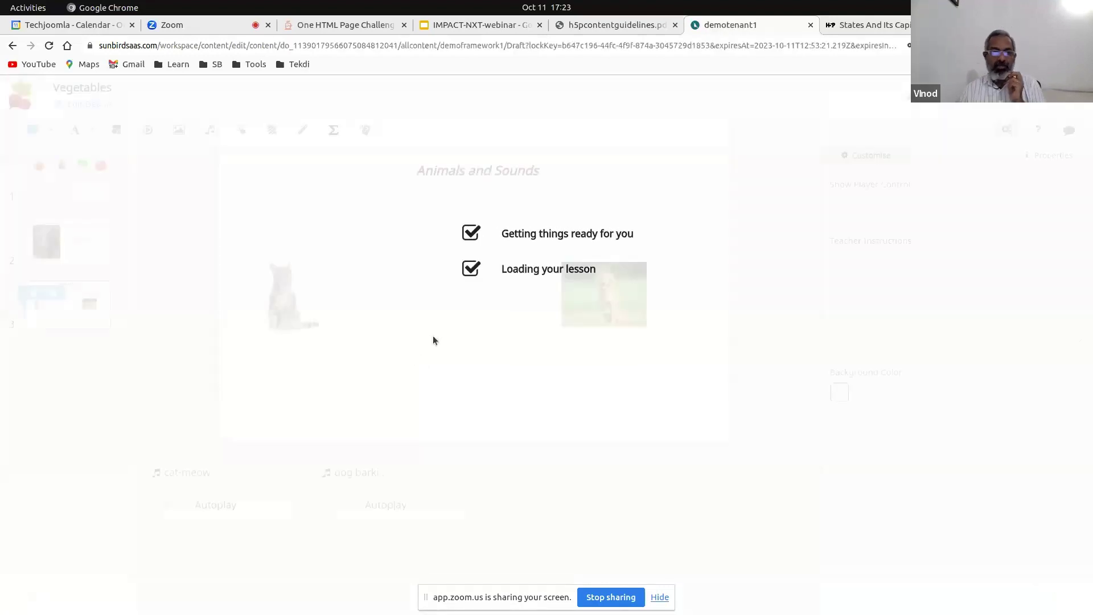
click(52, 182)
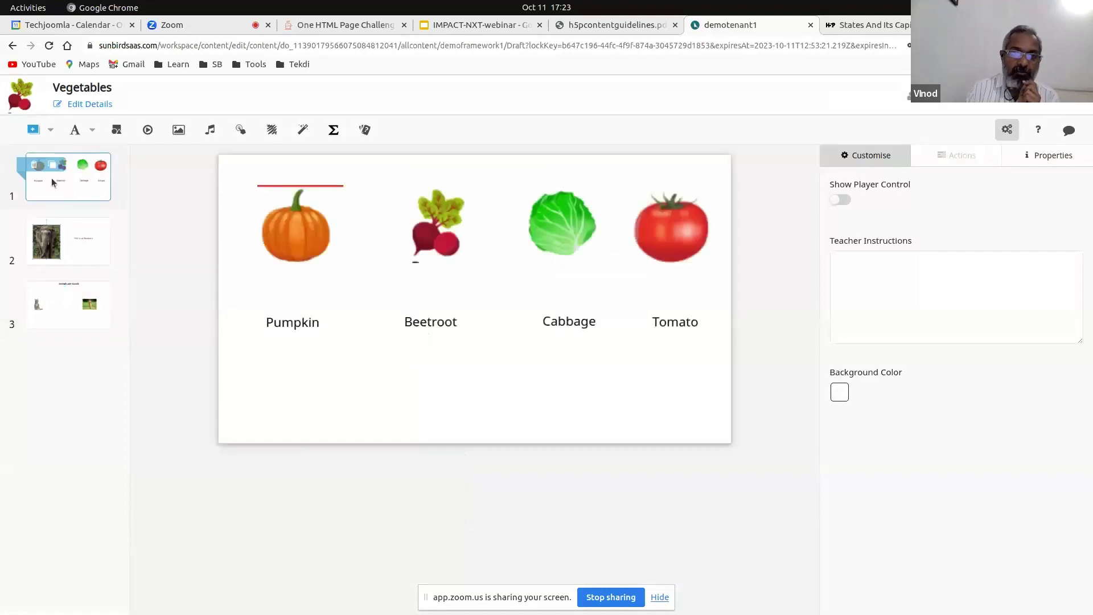
Step: Delete the pumpkin picture from slide 1, keeping its Pumpkin label
click(316, 231)
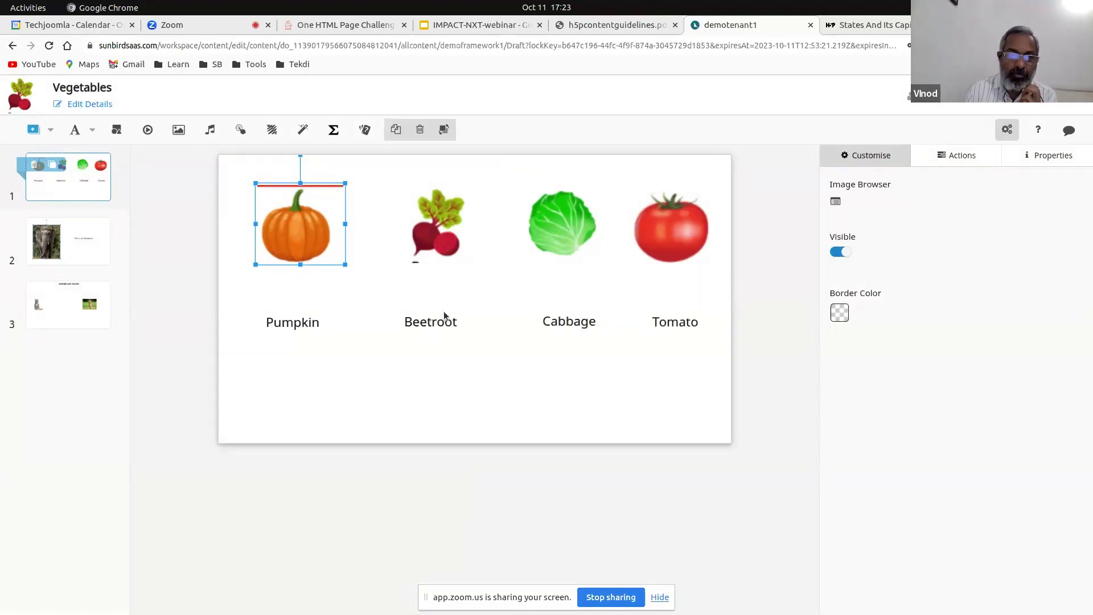
drag(309, 234, 309, 233)
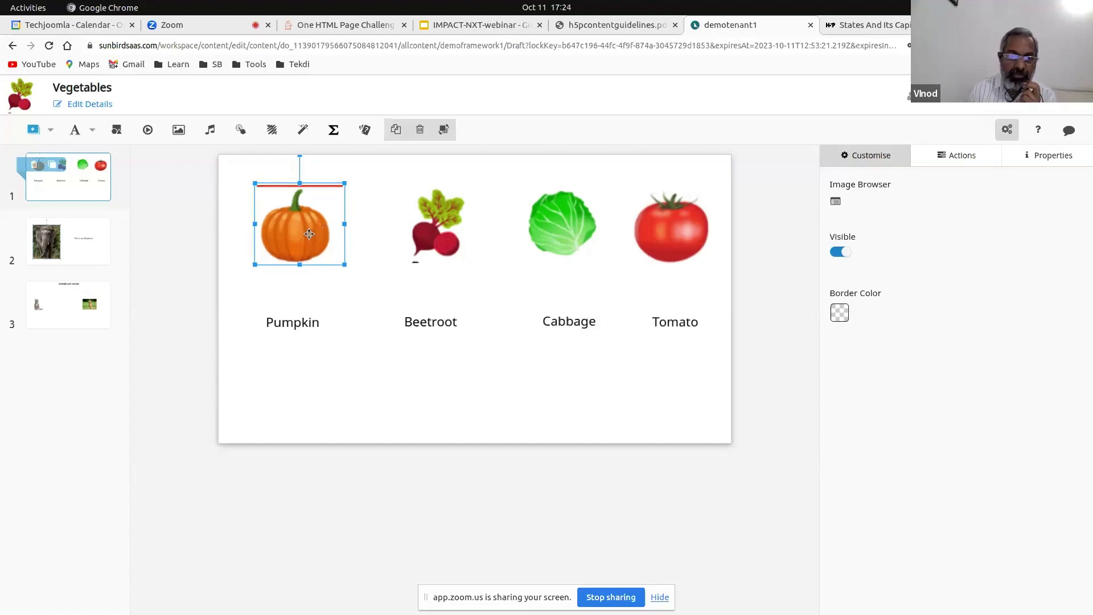
key(Delete)
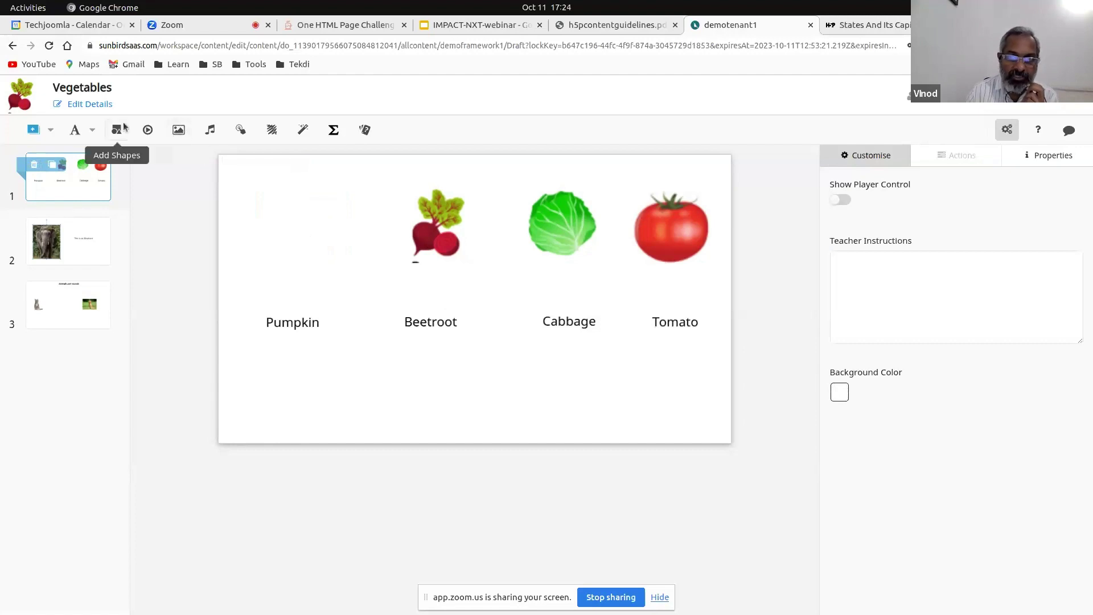
Step: Insert the pumpkin image from the image library onto the vegetables slide
click(182, 131)
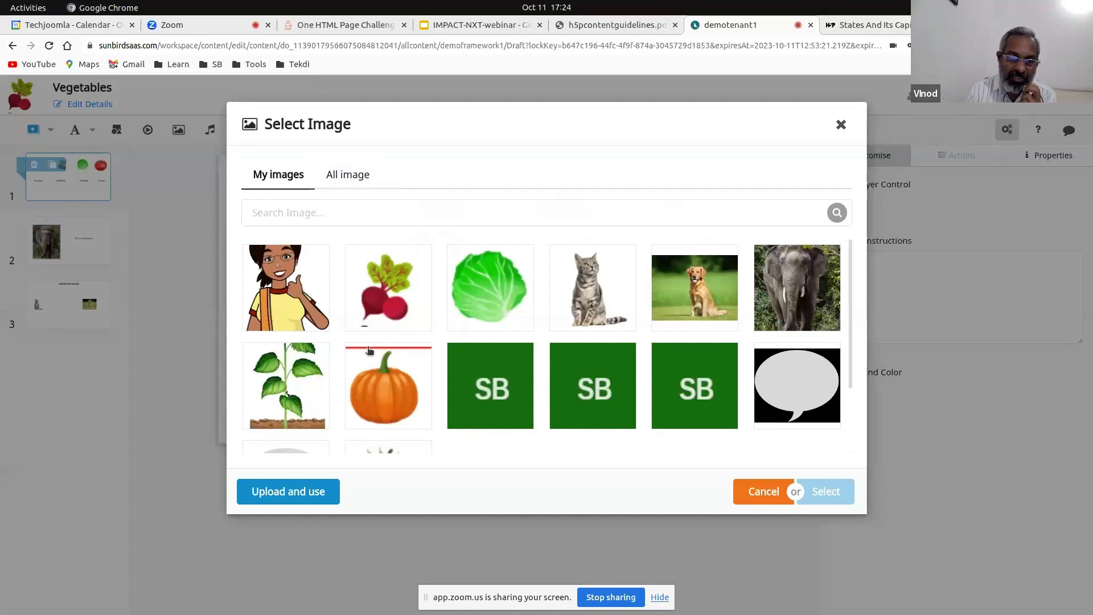
click(308, 490)
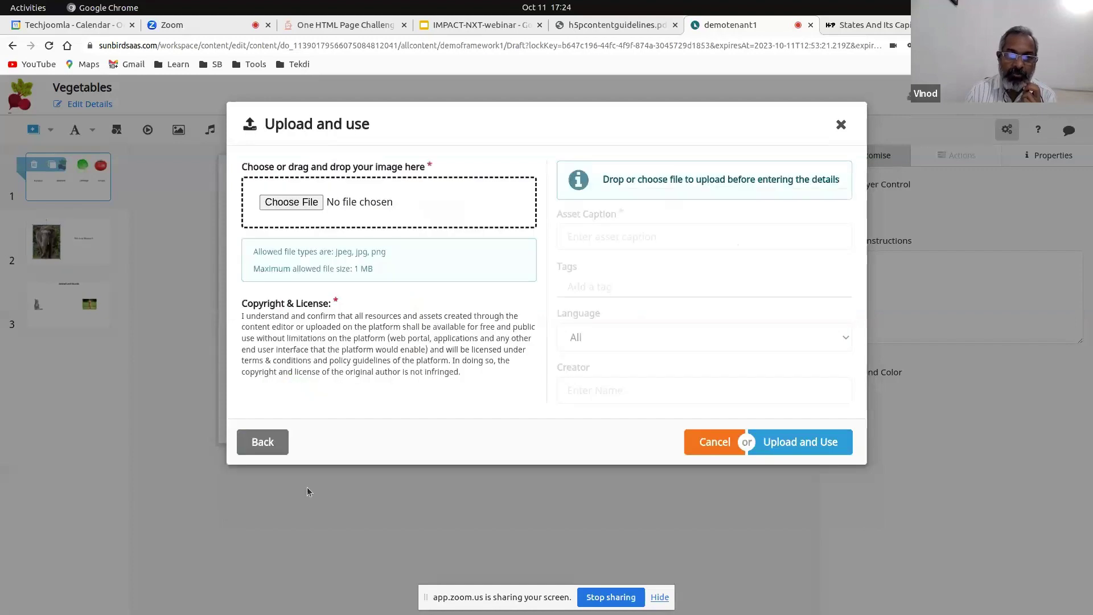
click(302, 202)
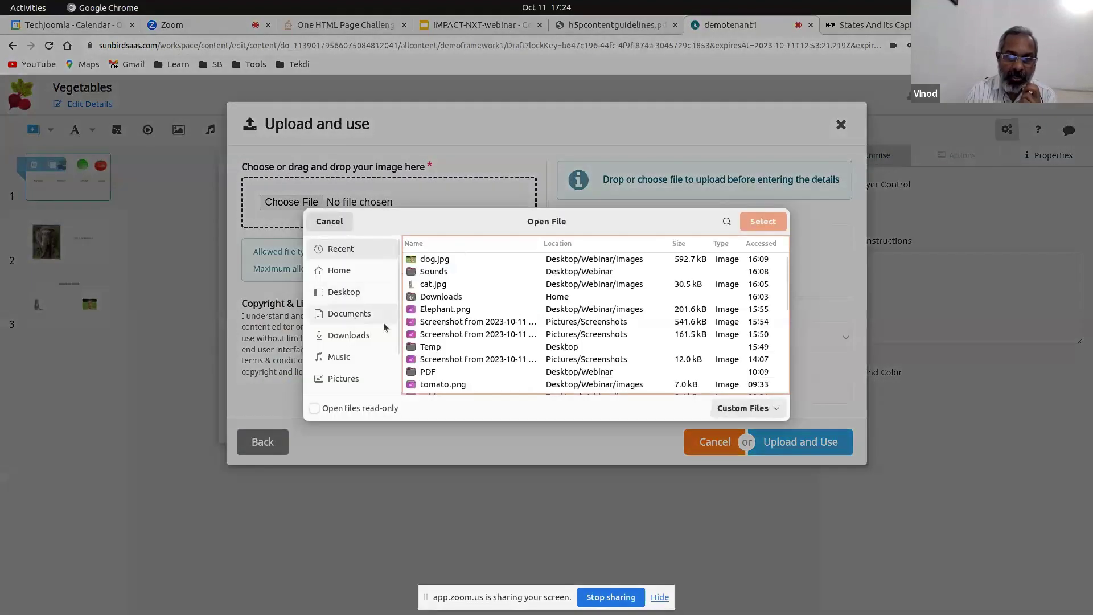
click(324, 227)
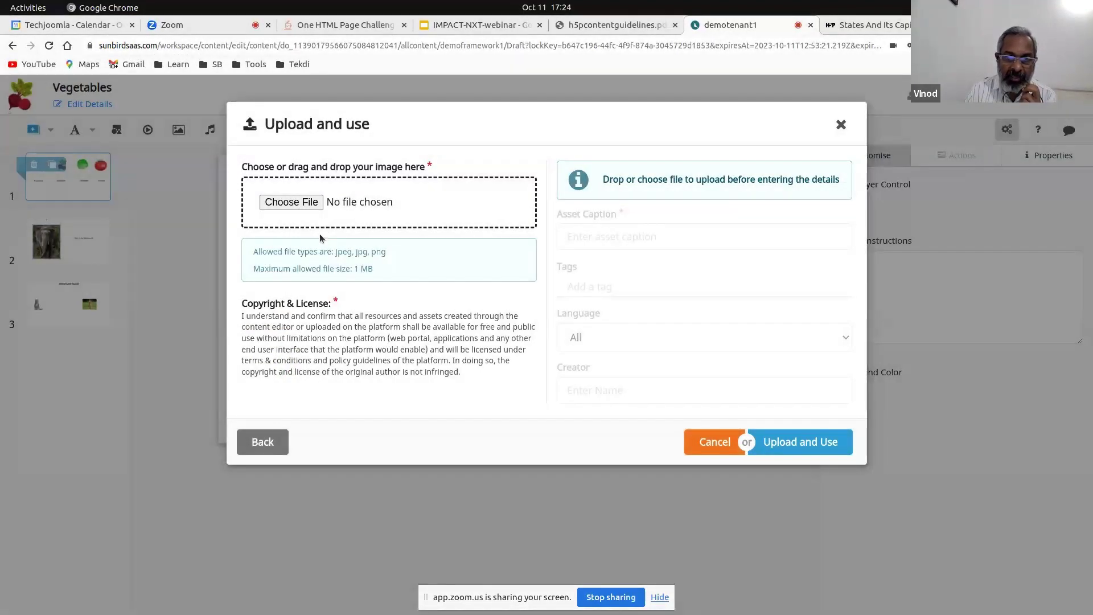
click(840, 124)
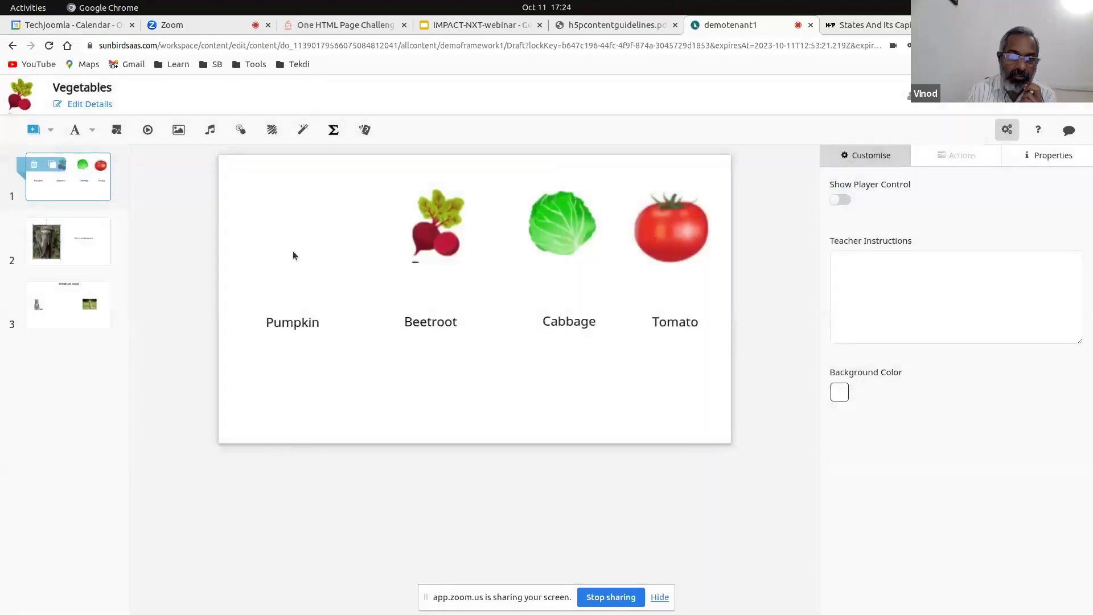
click(178, 131)
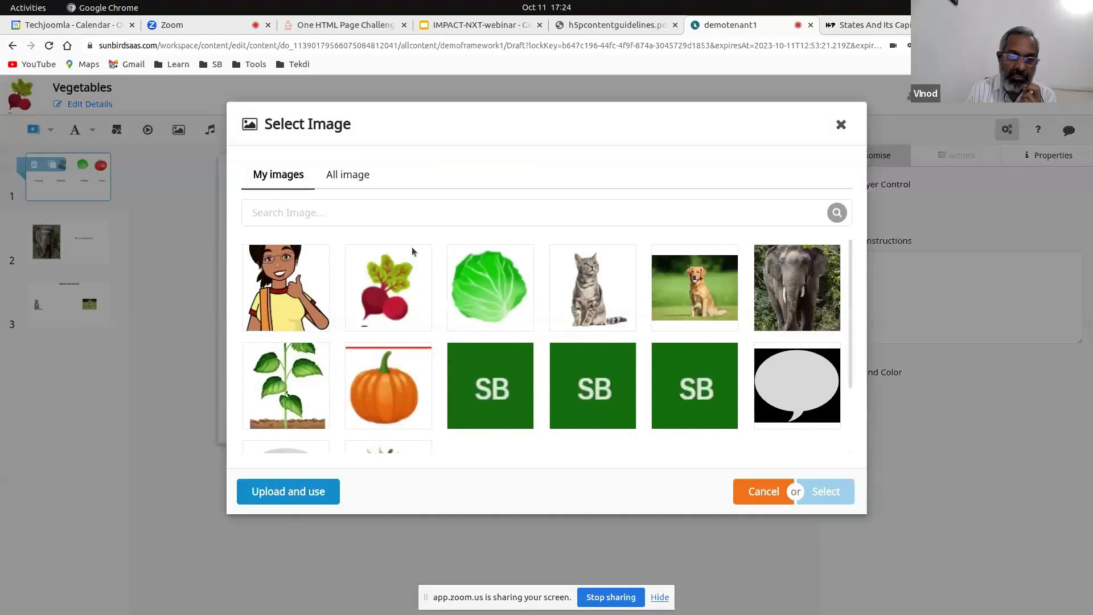
click(402, 395)
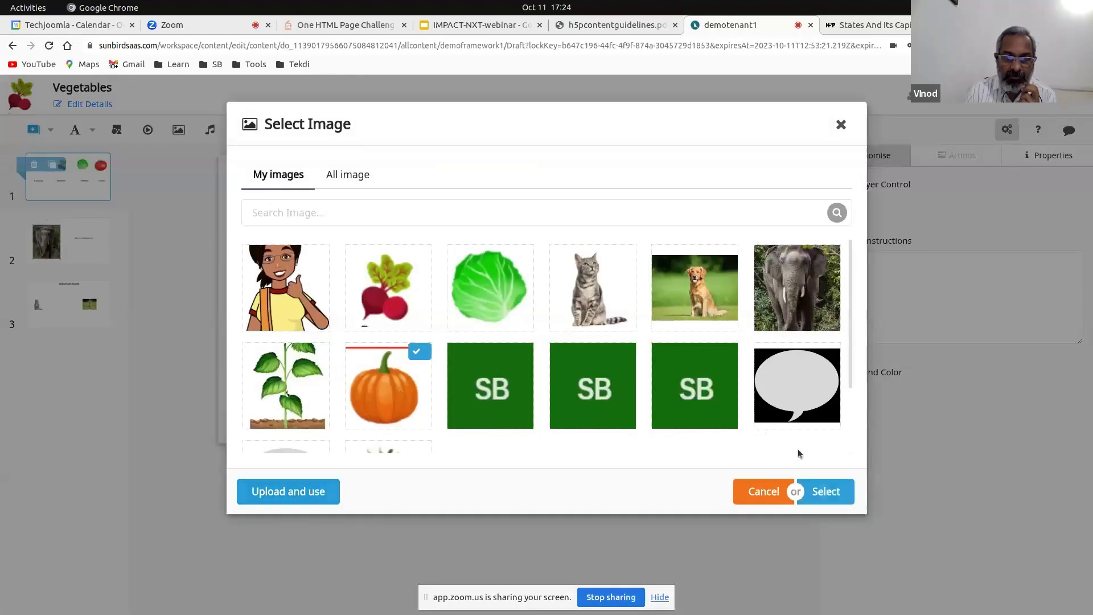
click(817, 496)
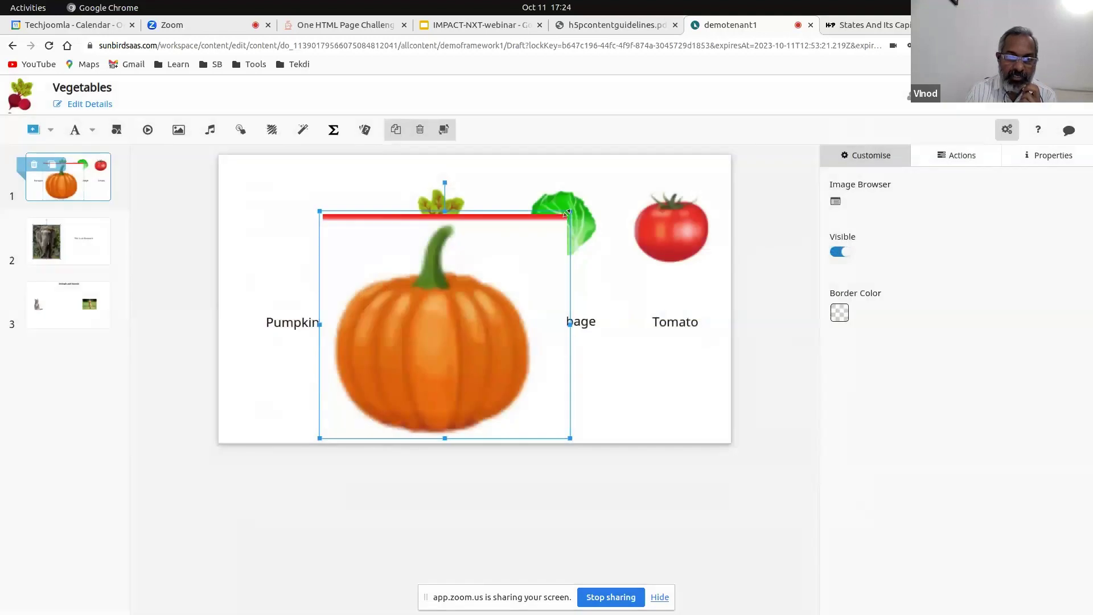
Step: Shrink the pumpkin, place it above the Pumpkin label, and keep the vegetables slide first
drag(568, 212, 453, 342)
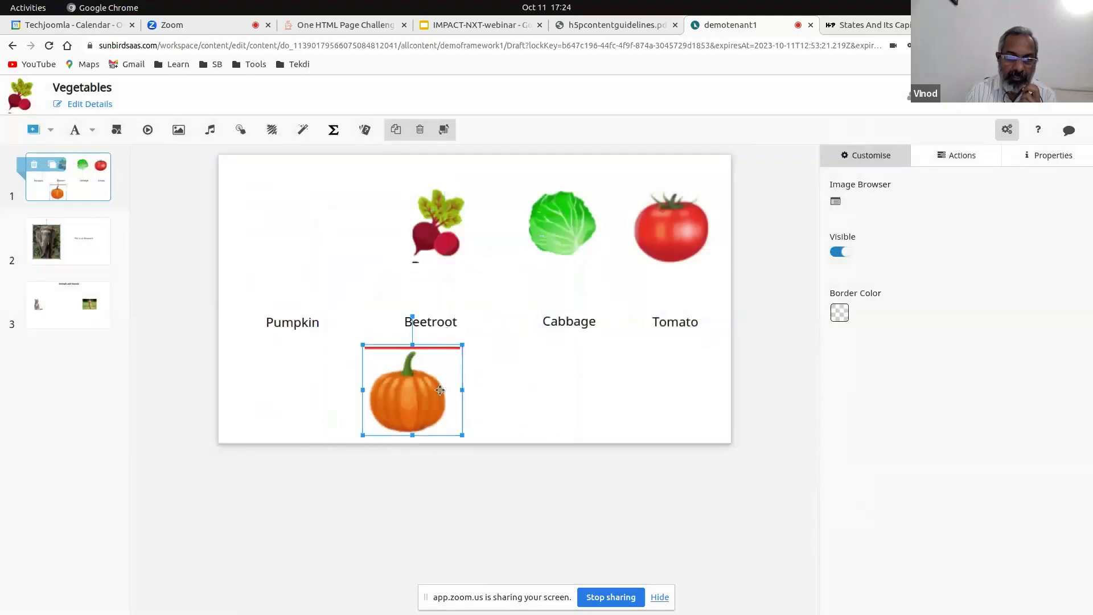
drag(440, 390, 335, 225)
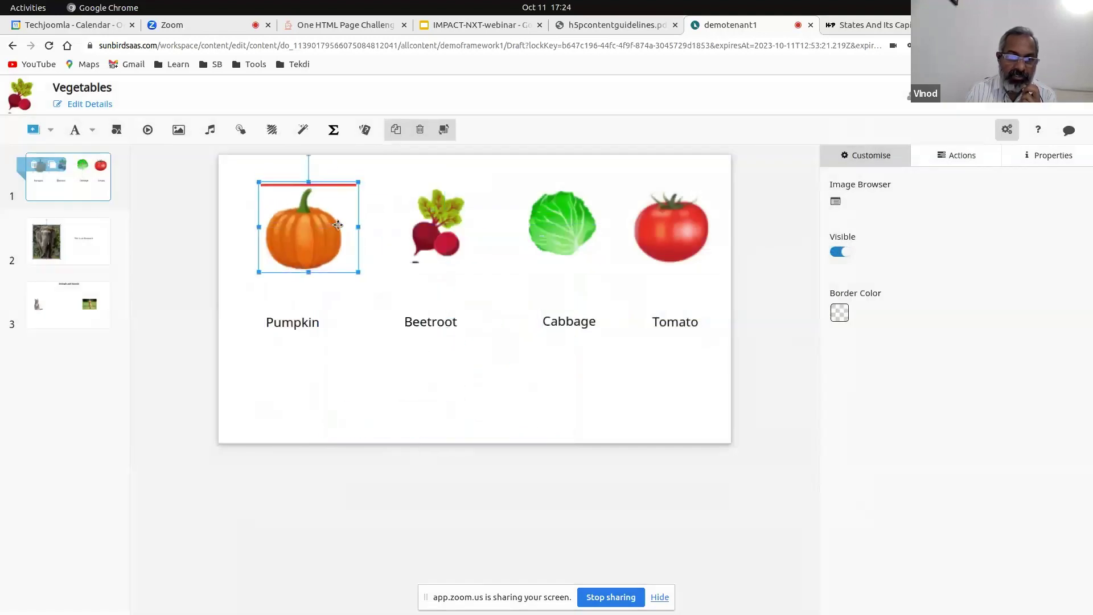
drag(84, 216, 81, 180)
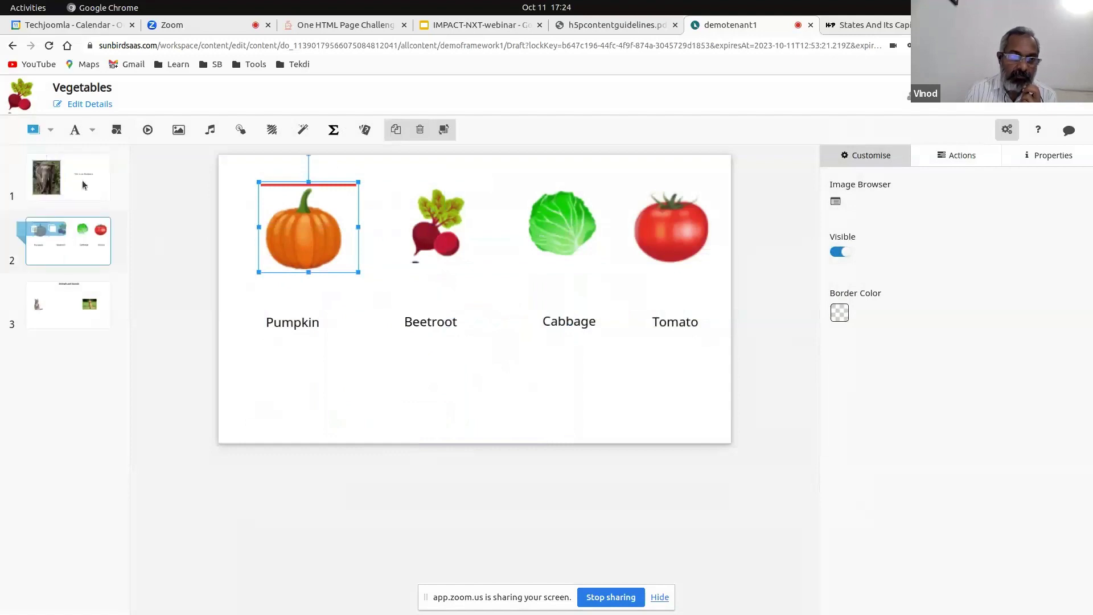
drag(70, 229, 74, 166)
click(304, 246)
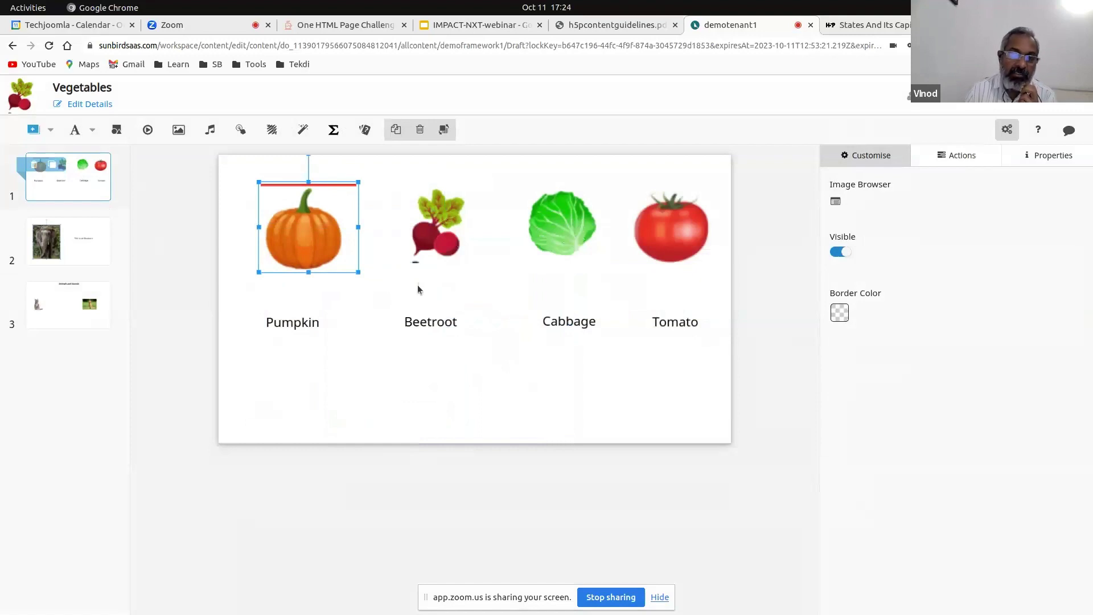
Step: Replace the Pumpkin label with a new 'Puumpkin' text box under the pumpkin
click(319, 320)
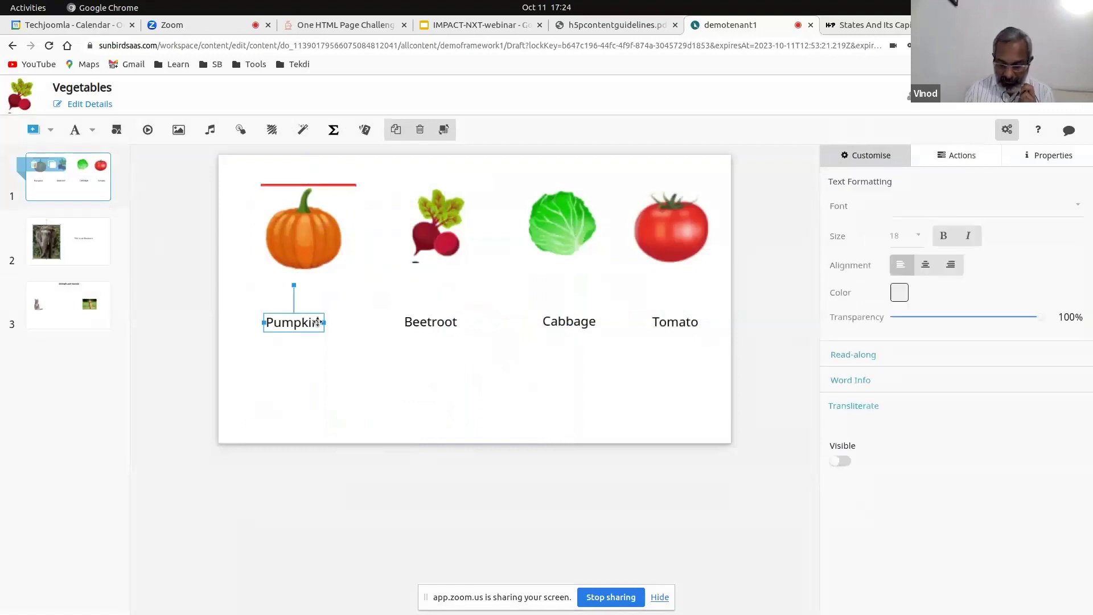
key(Delete)
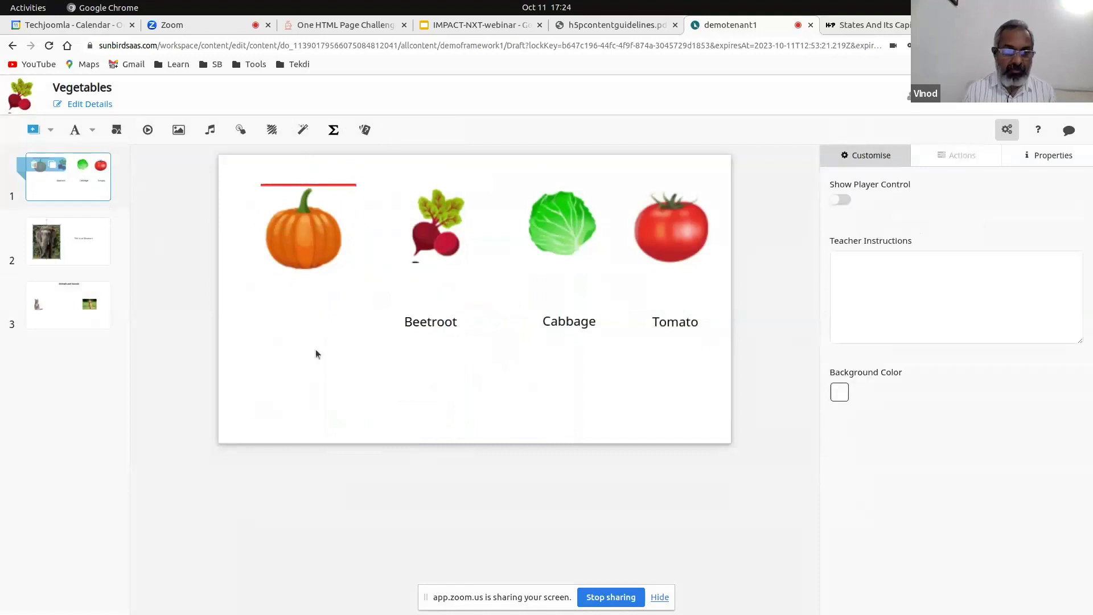
click(75, 130)
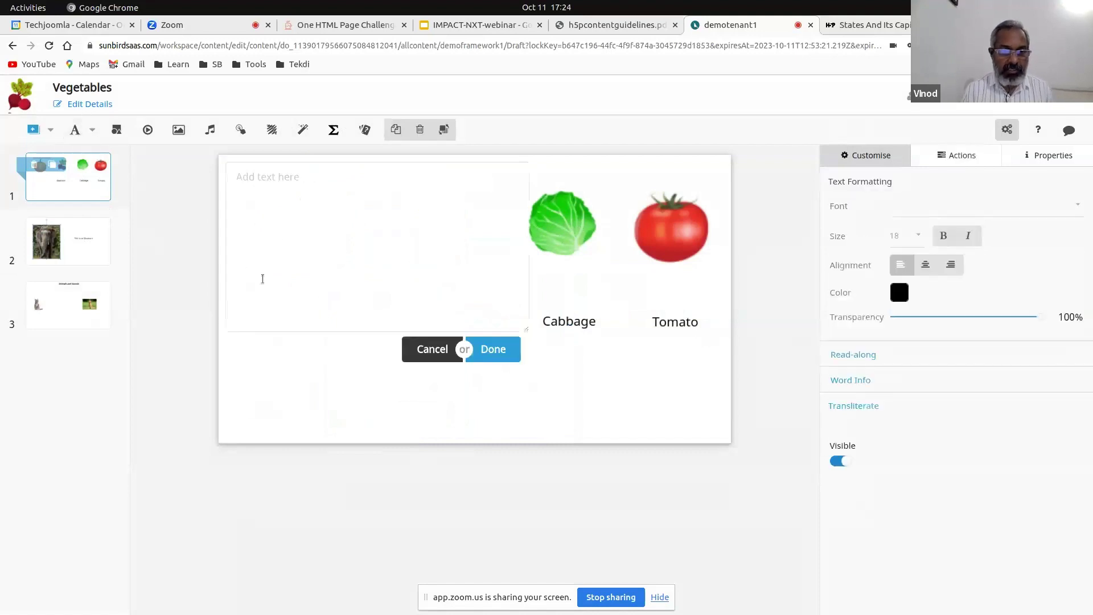
click(280, 213)
text(Puumpkin)
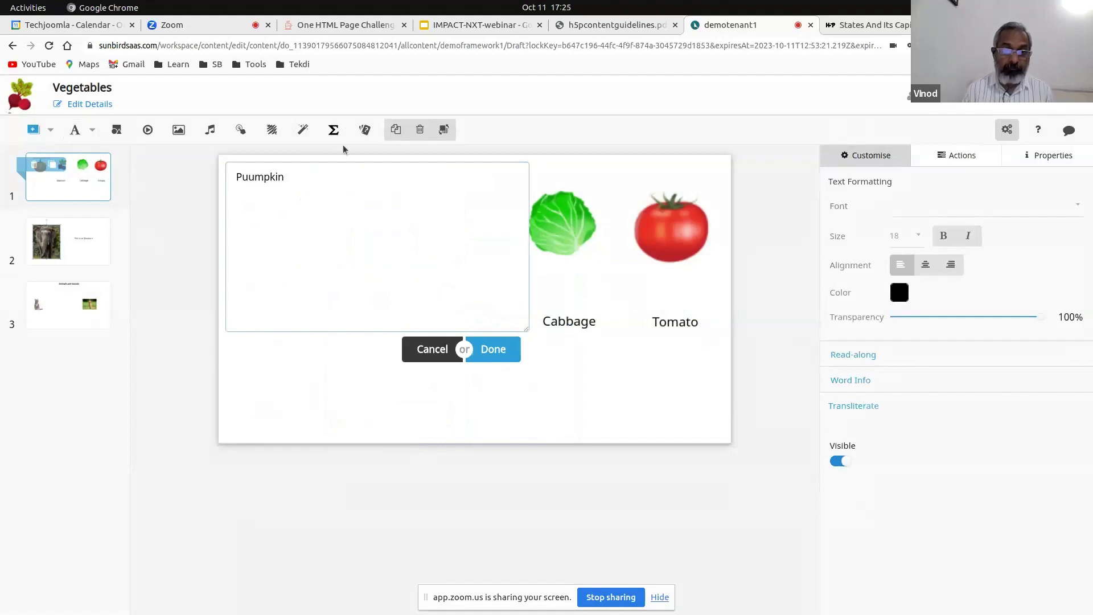
click(498, 346)
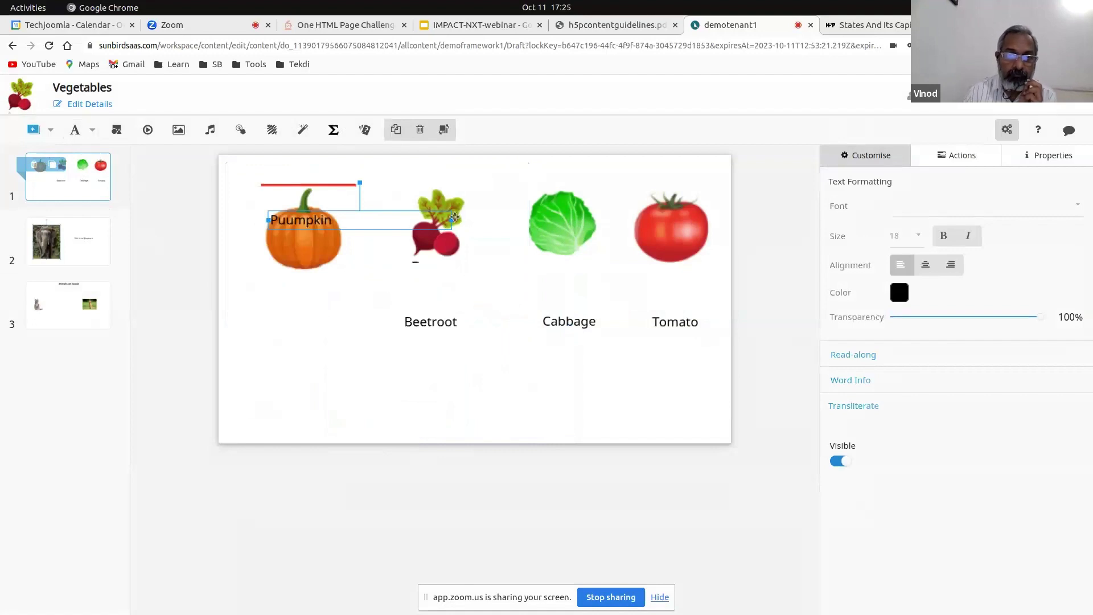
drag(450, 220, 341, 324)
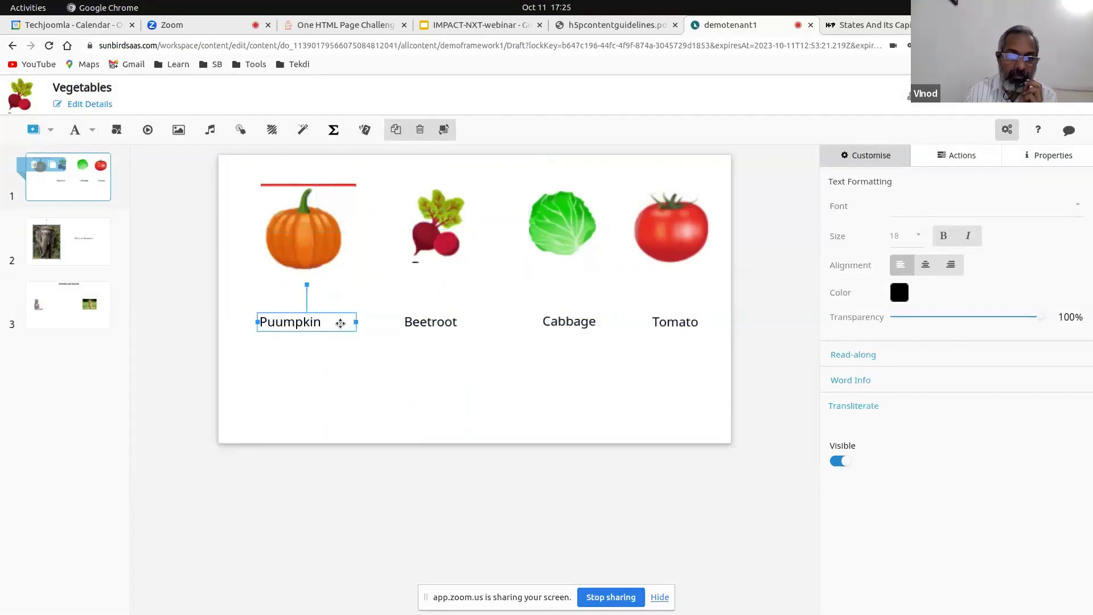
click(372, 292)
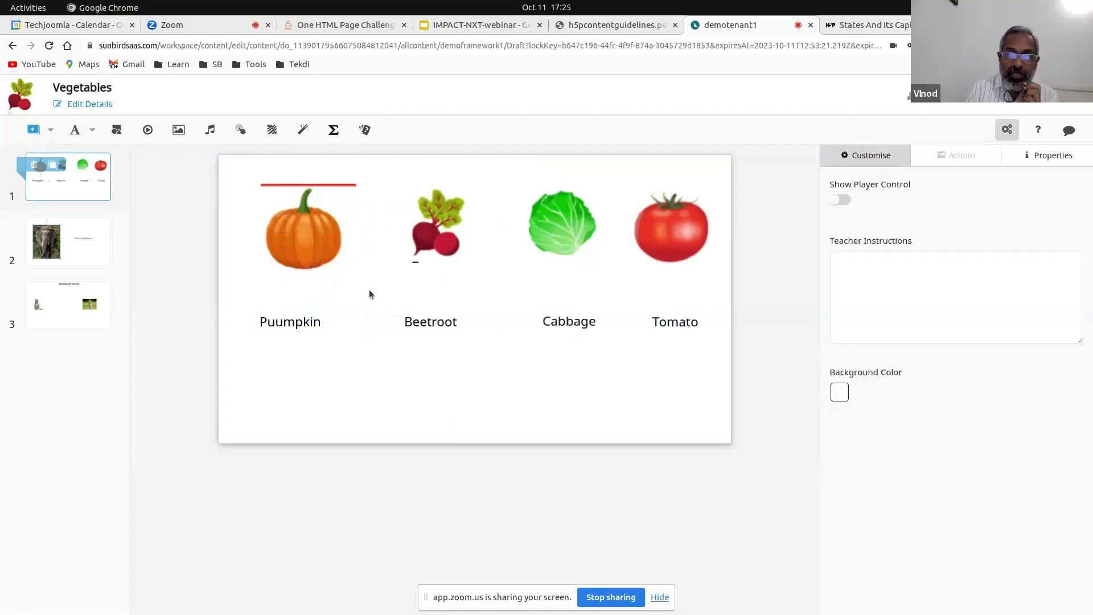
Step: Align the Puumpkin label below the pumpkin and make it hidden at start
click(319, 245)
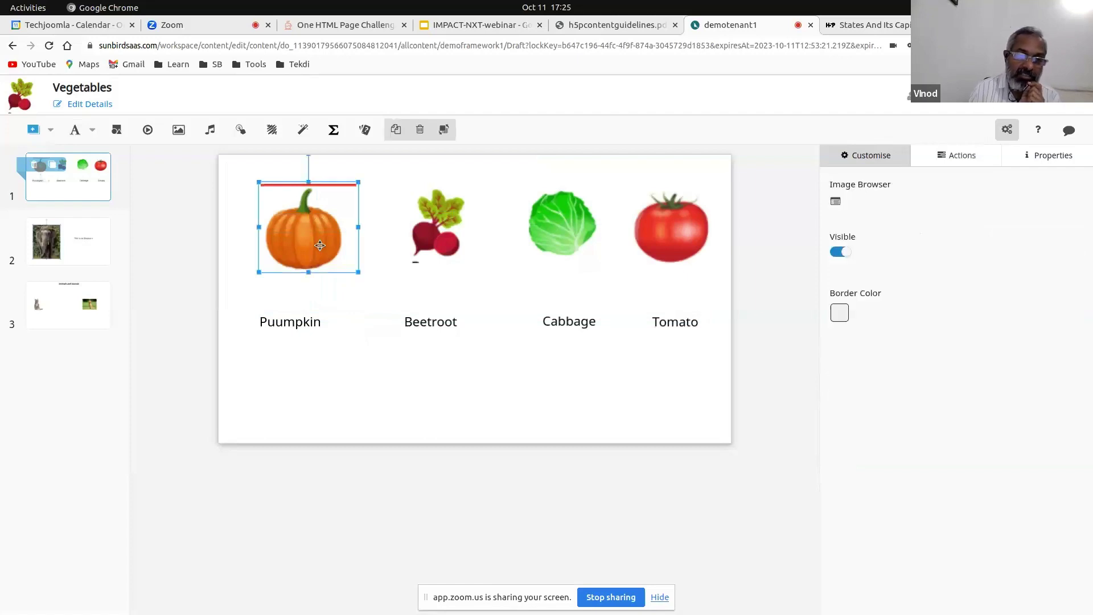
click(305, 322)
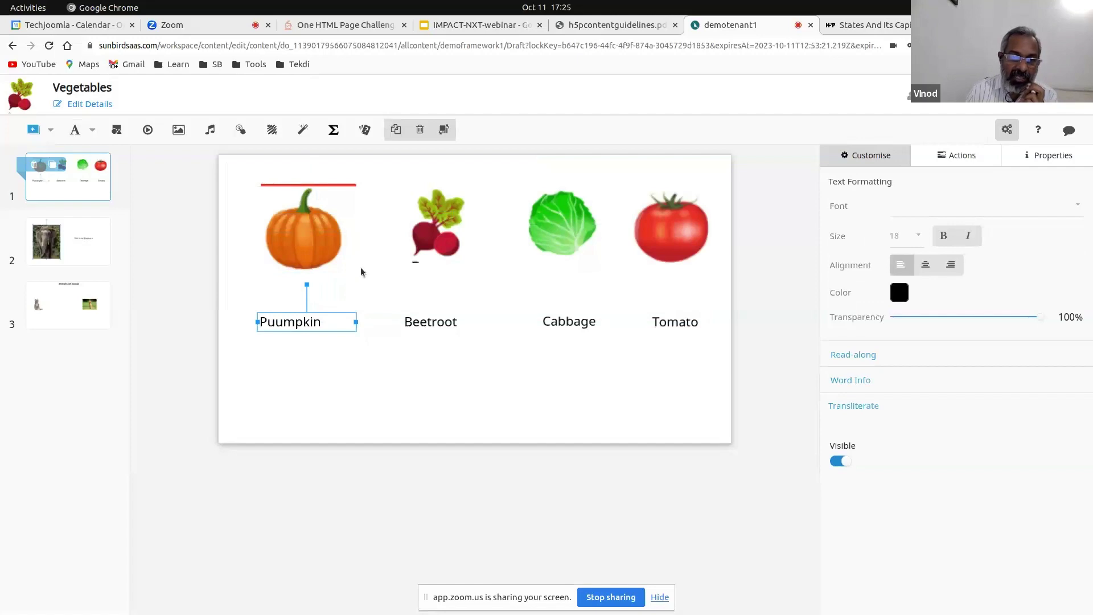
drag(308, 317, 309, 317)
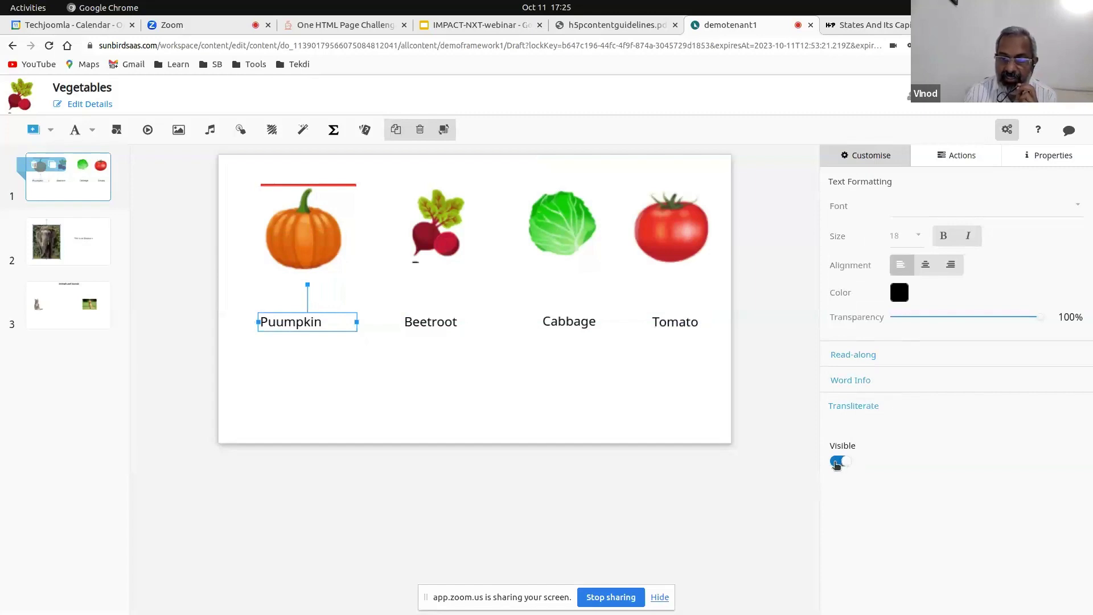
click(836, 463)
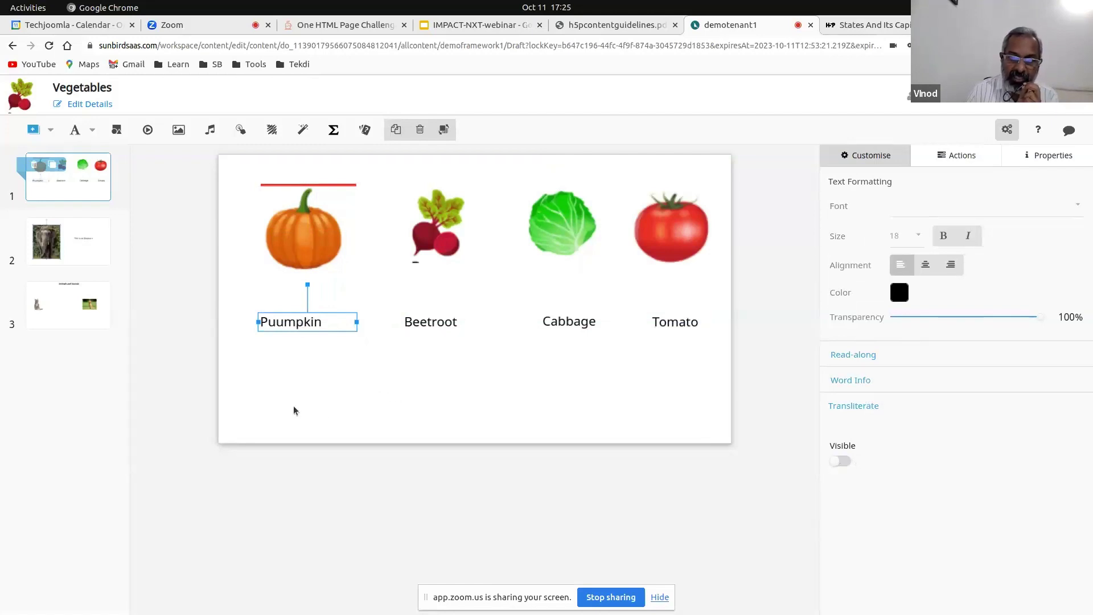
click(317, 241)
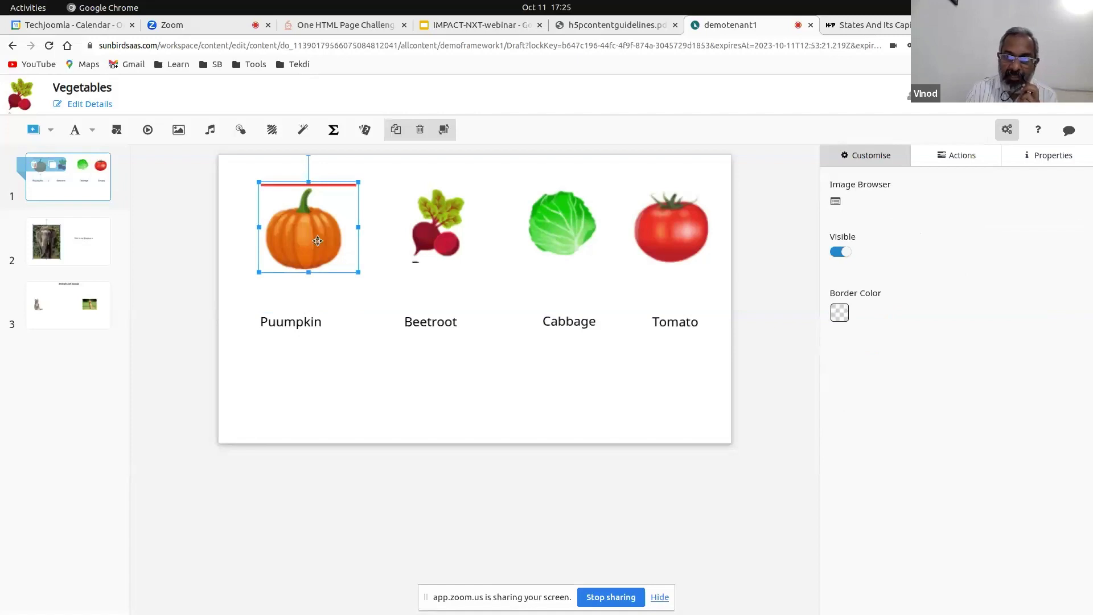
Step: Give the pumpkin image an on-click Show action targeting the hidden Puumpkin label
click(972, 161)
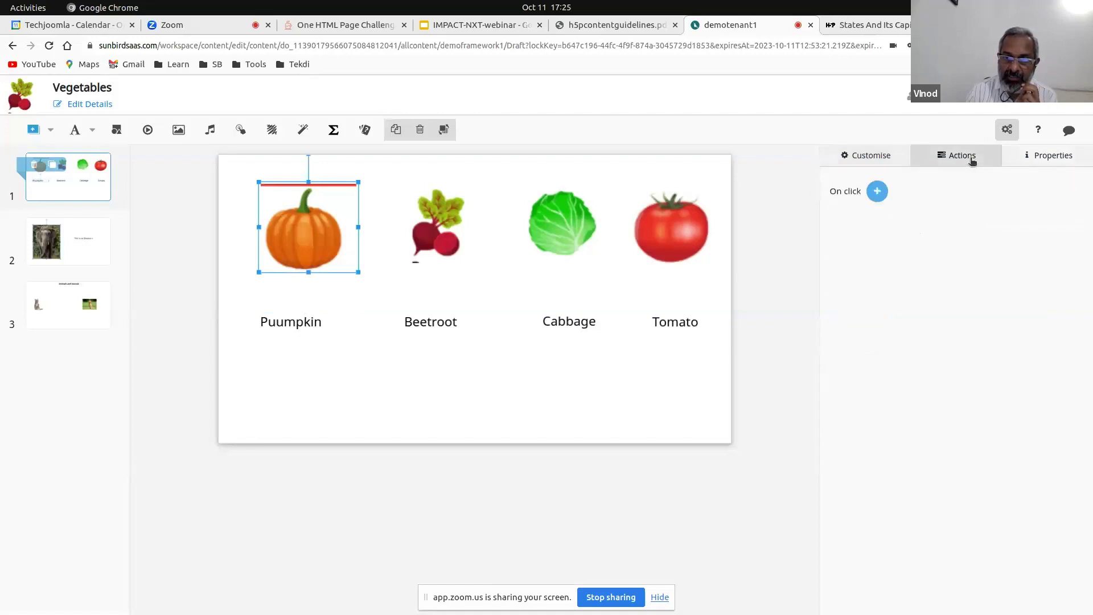
click(878, 192)
click(879, 250)
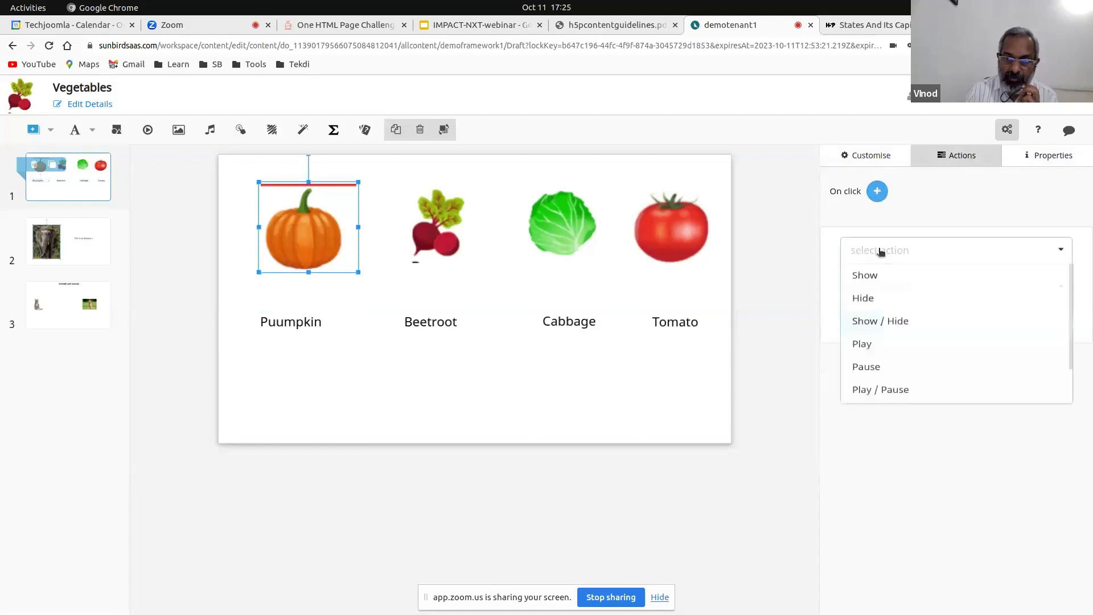
click(874, 278)
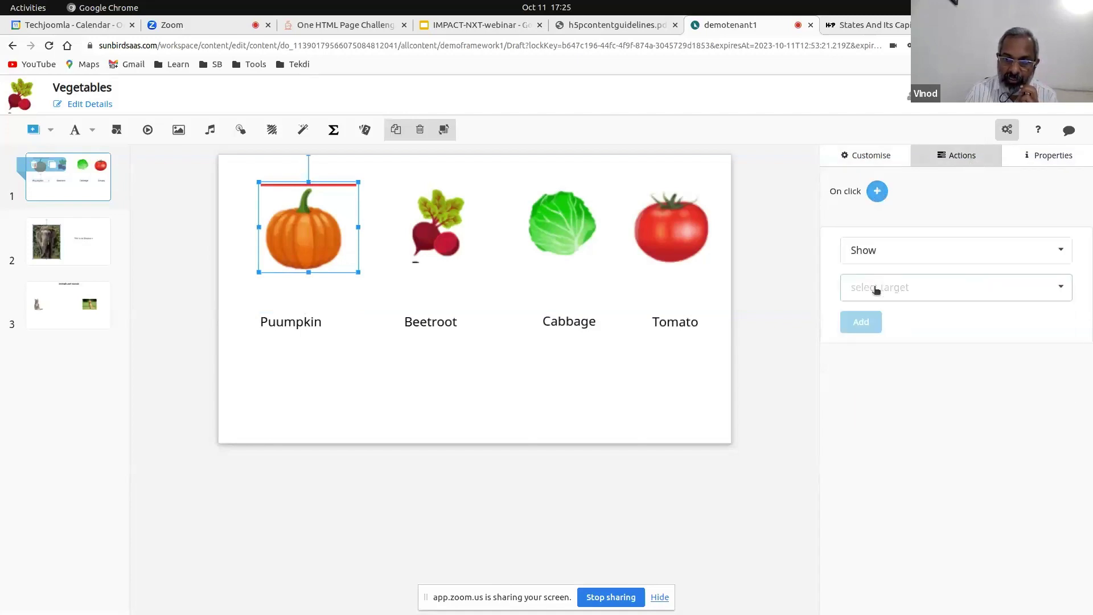
click(876, 289)
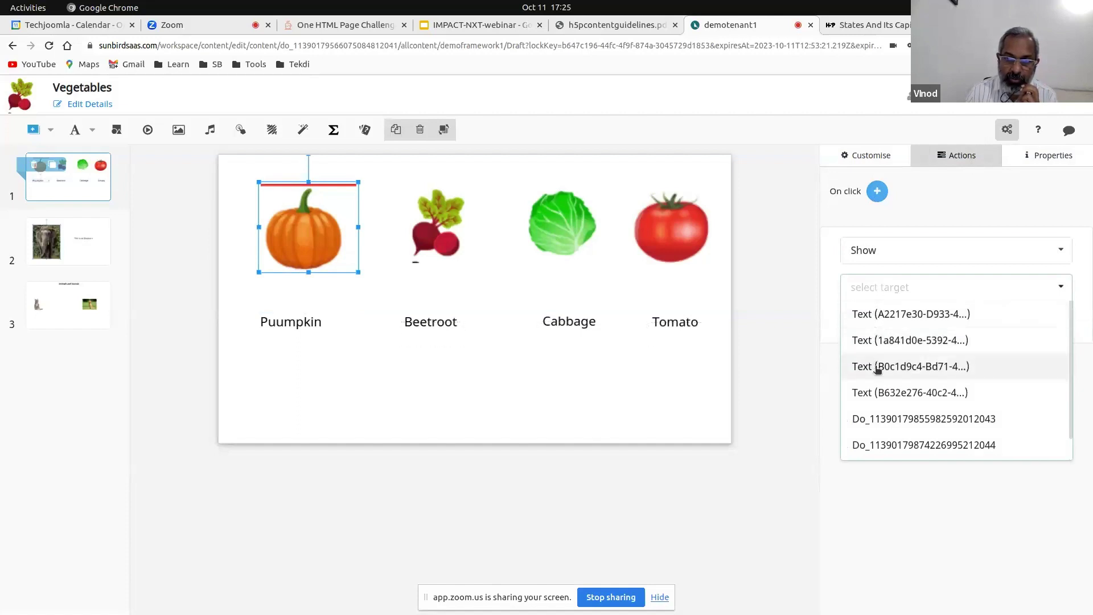
click(879, 393)
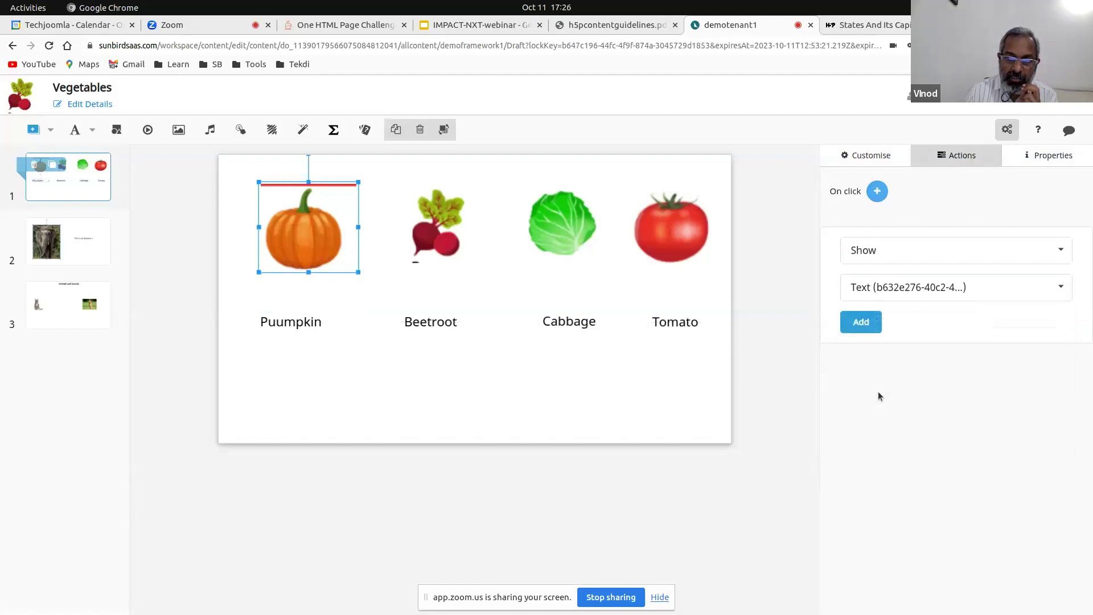
click(862, 324)
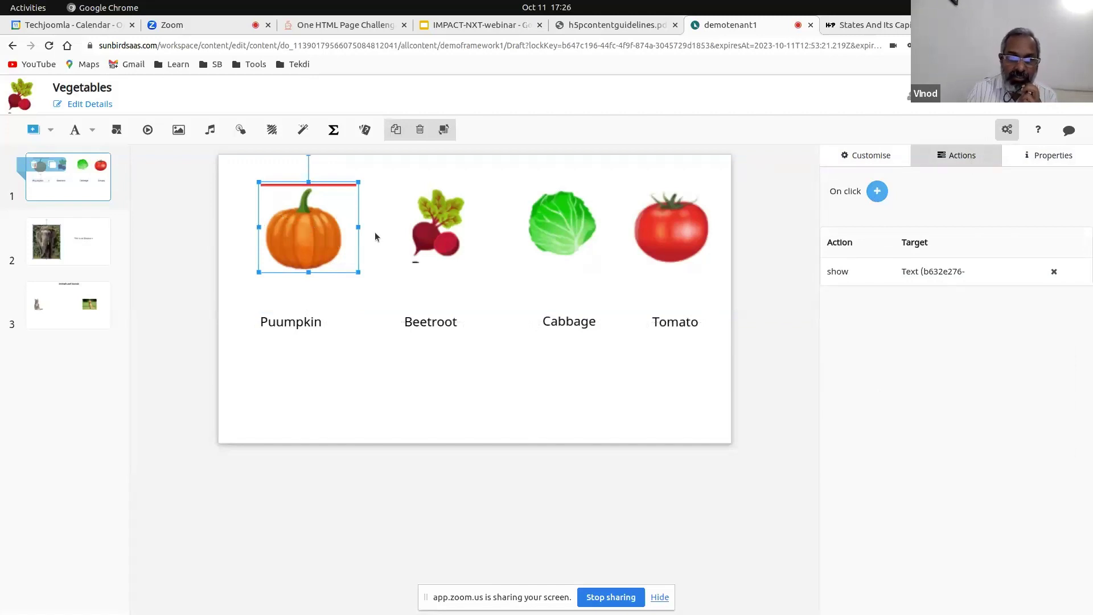
click(437, 232)
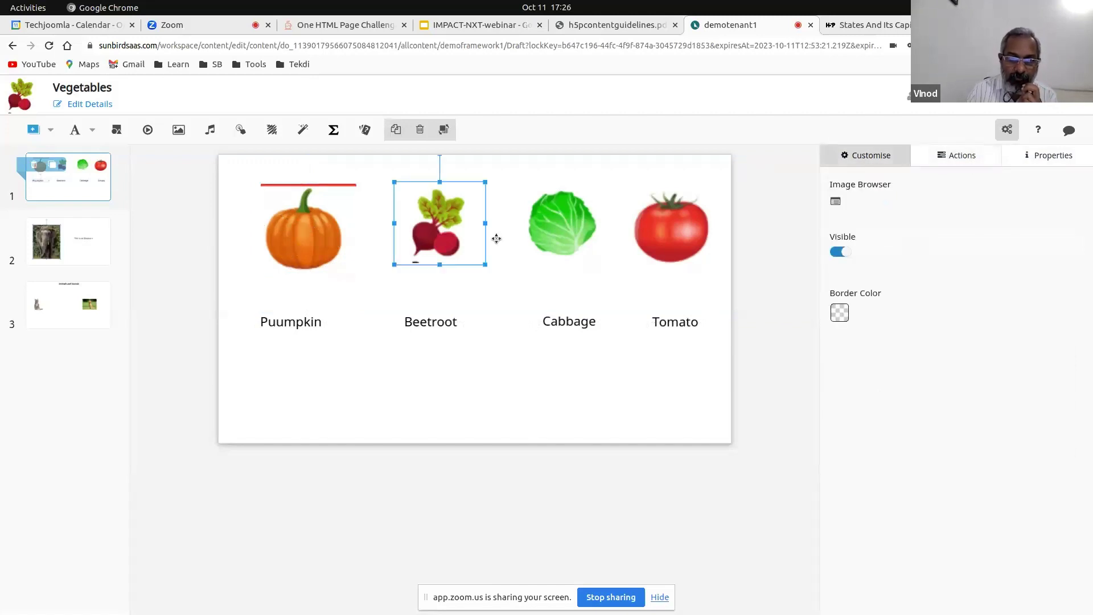
click(349, 284)
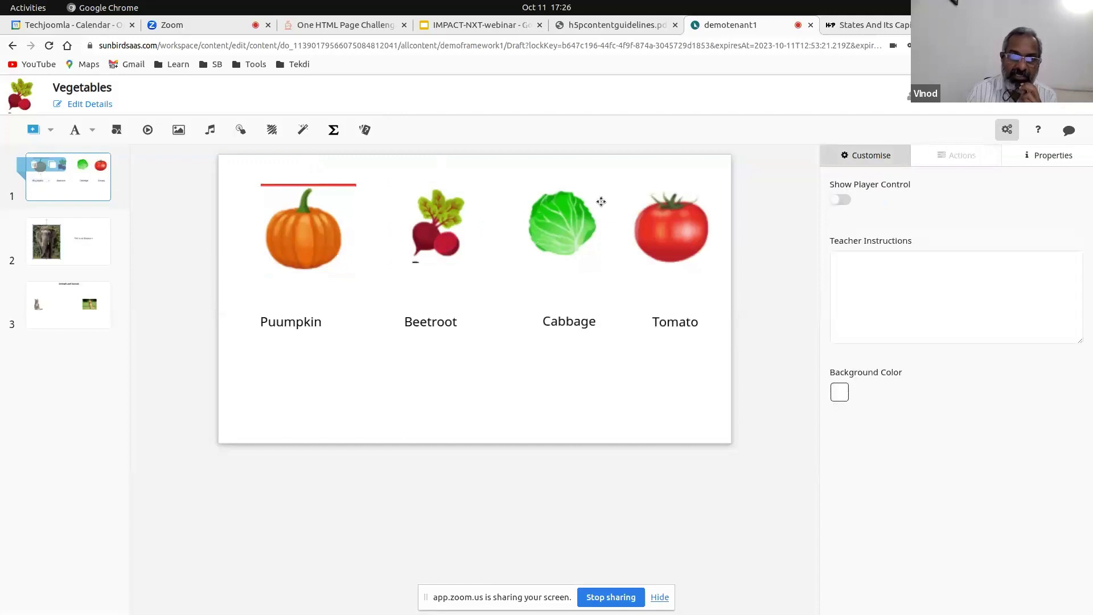
Step: Save the Vegetables slides and preview that pumpkin, beetroot and cabbage reveal their labels
click(1057, 105)
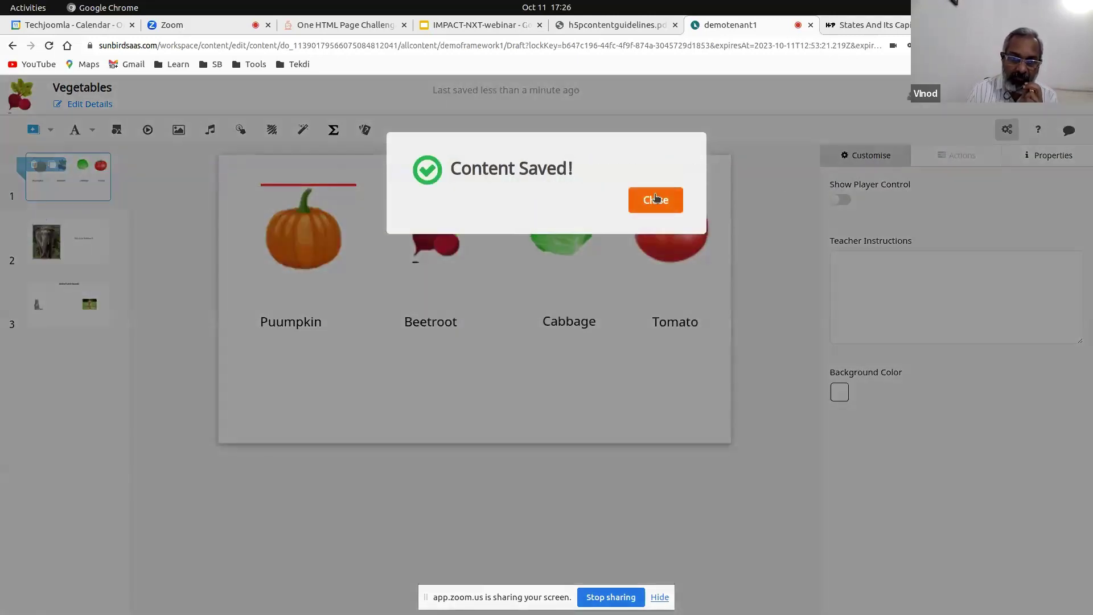
click(655, 199)
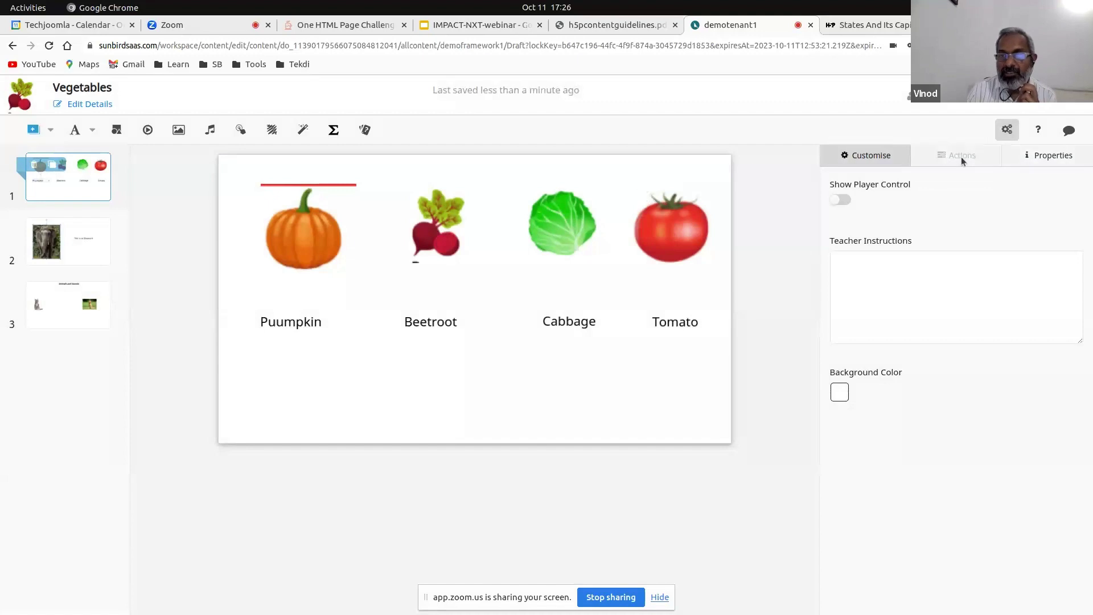
click(1000, 105)
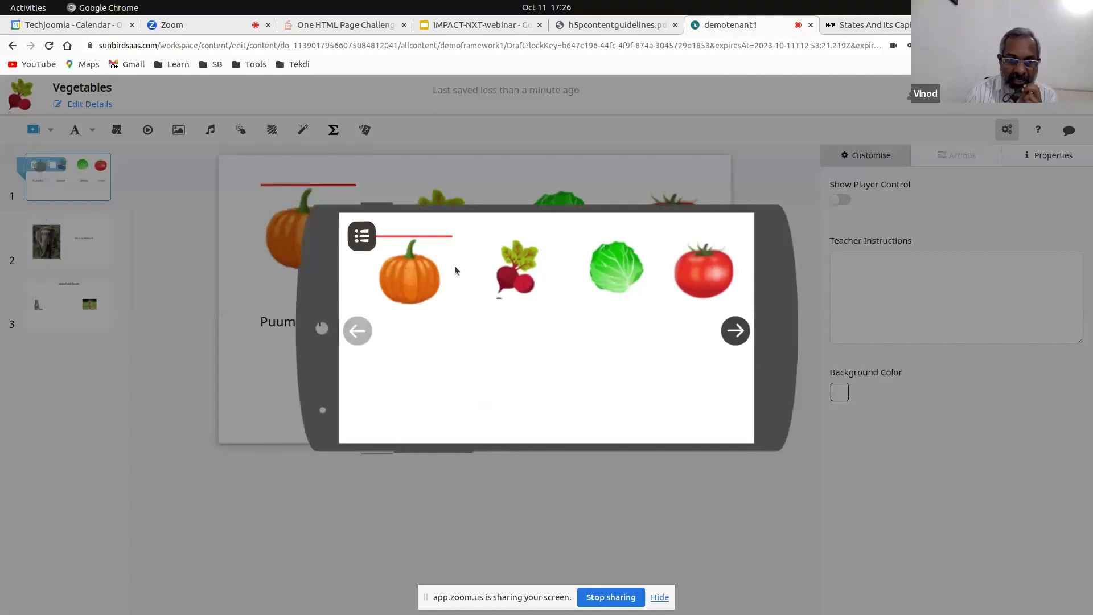
click(410, 280)
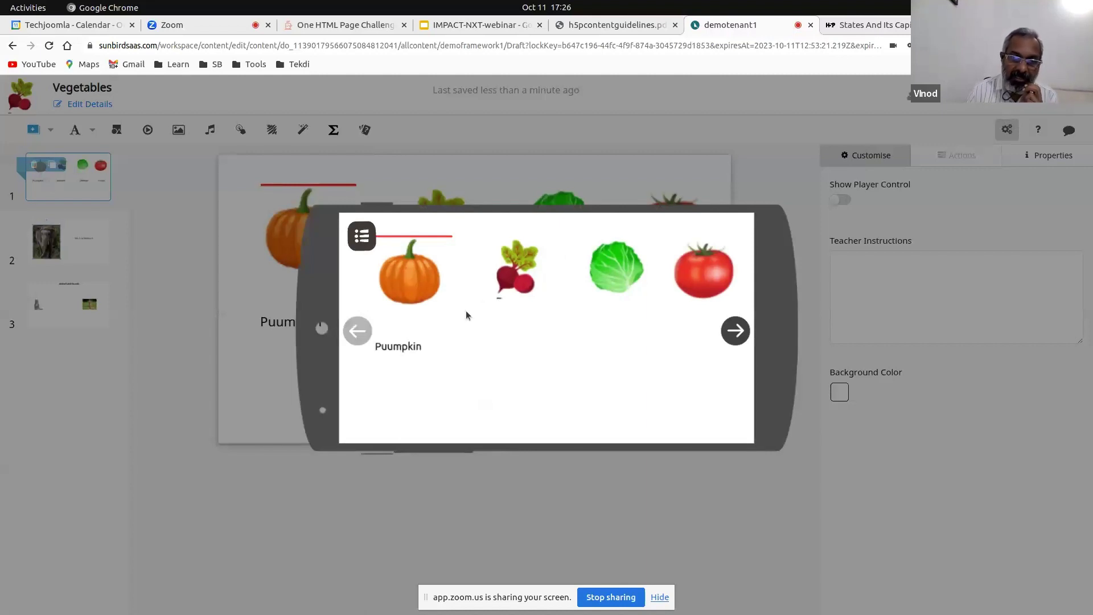
click(518, 272)
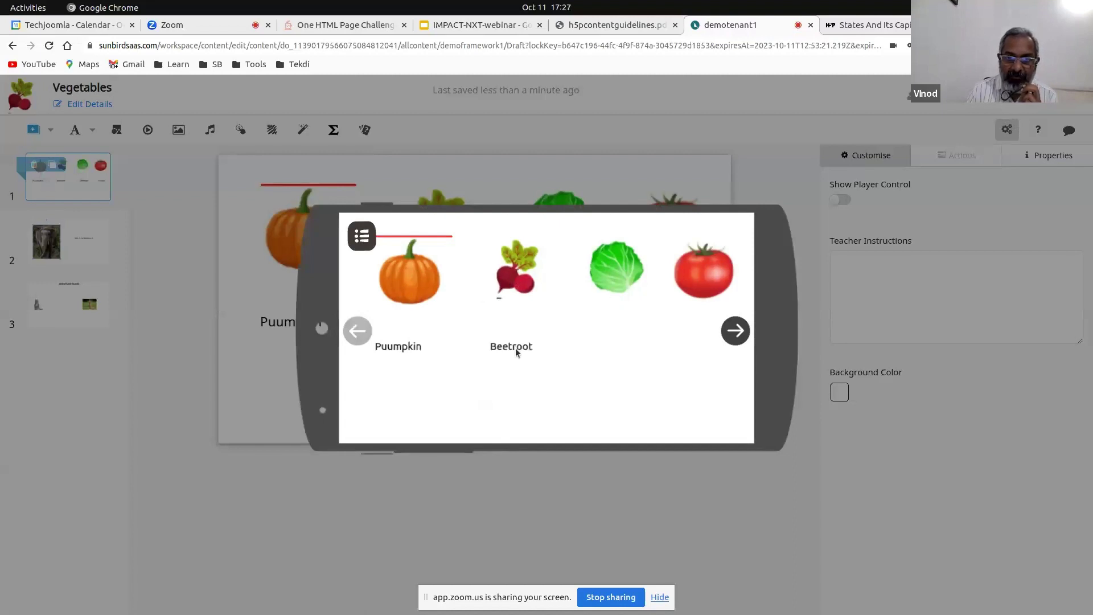
click(624, 272)
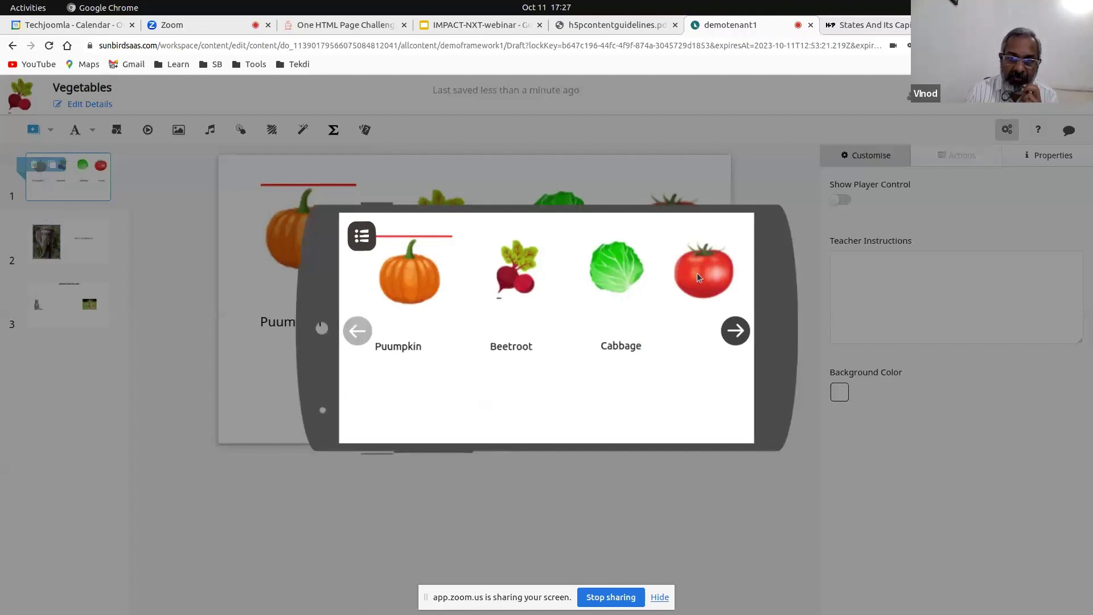
click(623, 178)
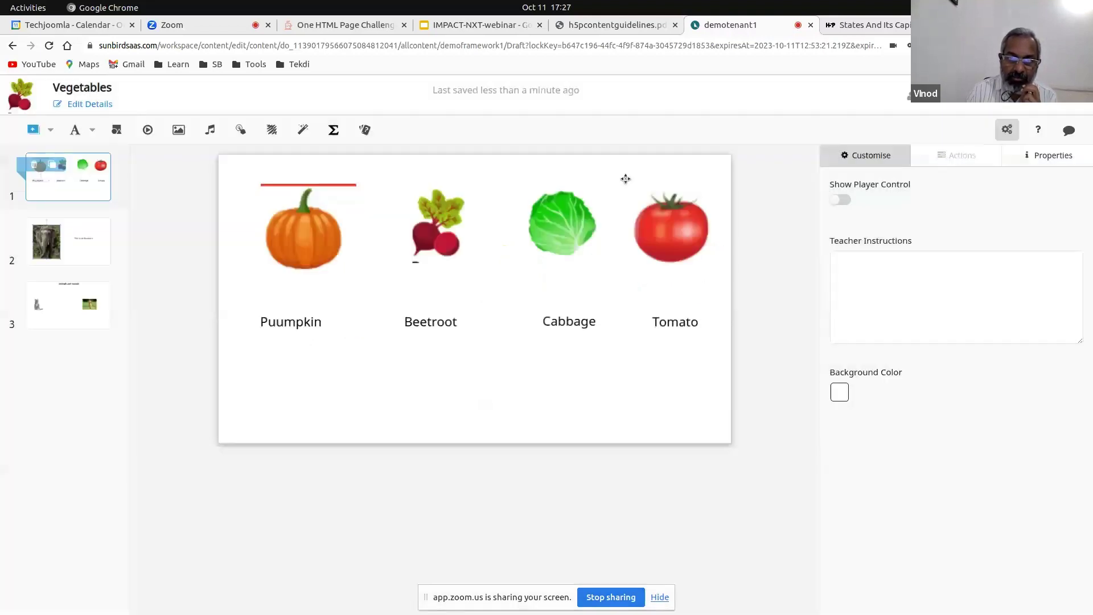
click(675, 219)
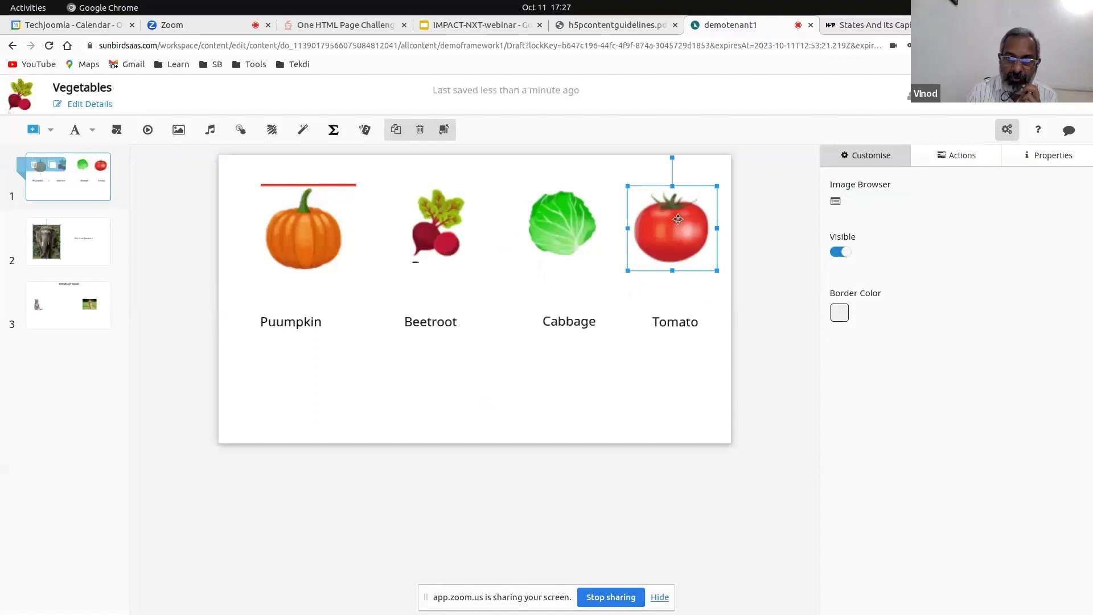
Step: Check the cabbage's existing on-click Show action for reference
click(966, 156)
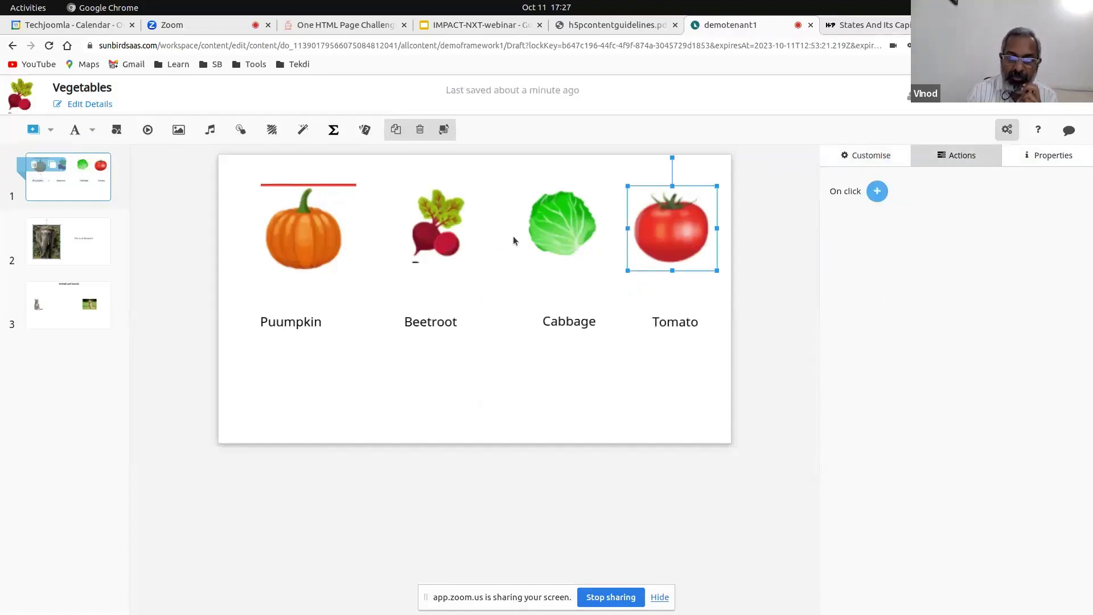
click(560, 225)
click(961, 156)
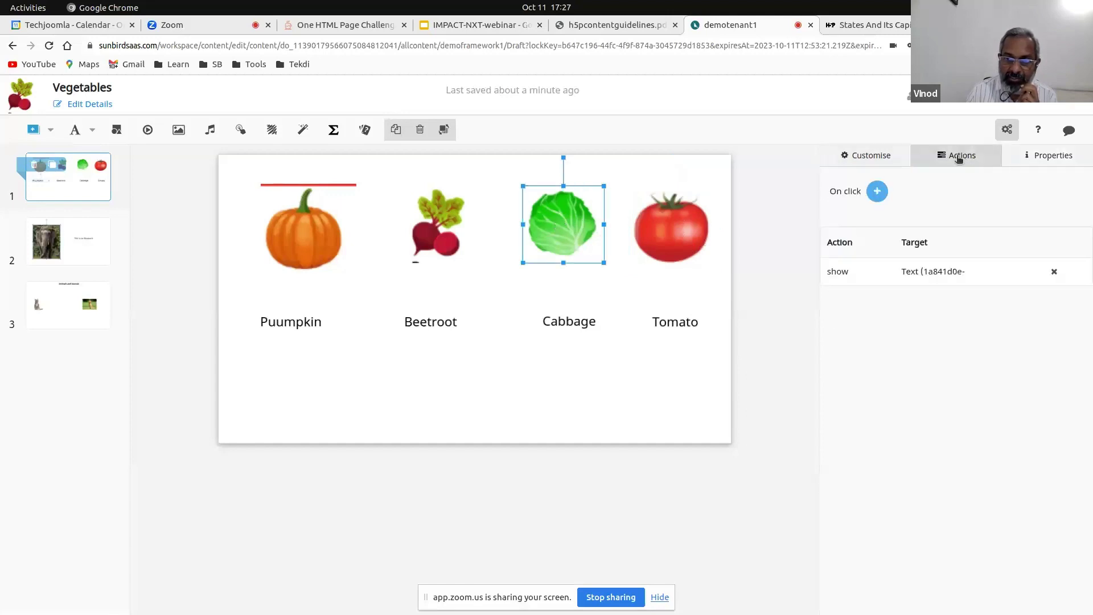
click(672, 229)
Step: Add an on-click Show action to the tomato targeting its Tomato label, then preview
click(967, 159)
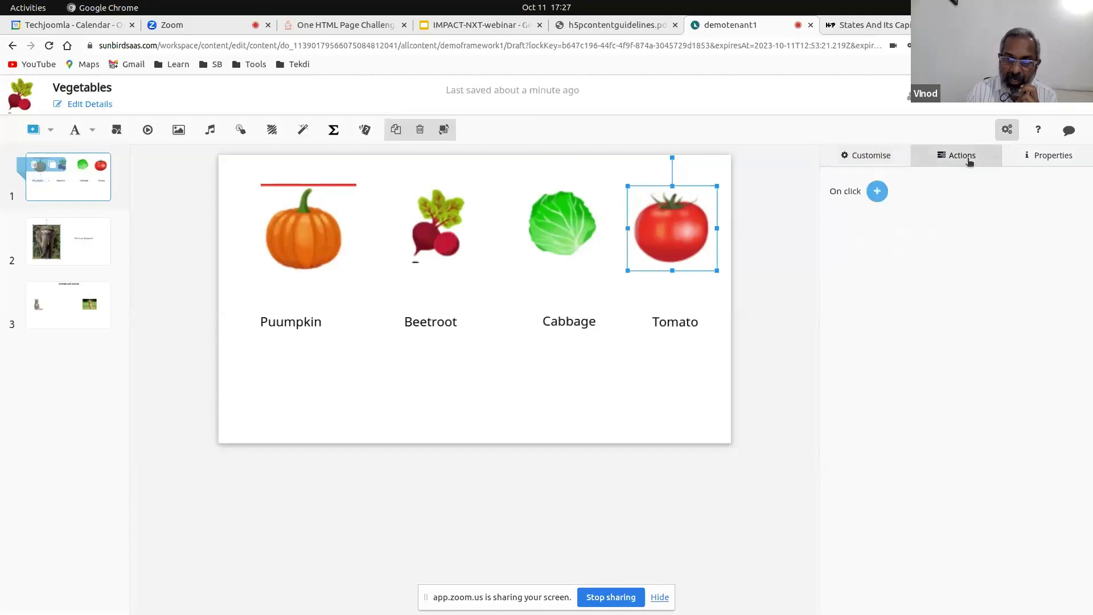
click(877, 192)
click(887, 251)
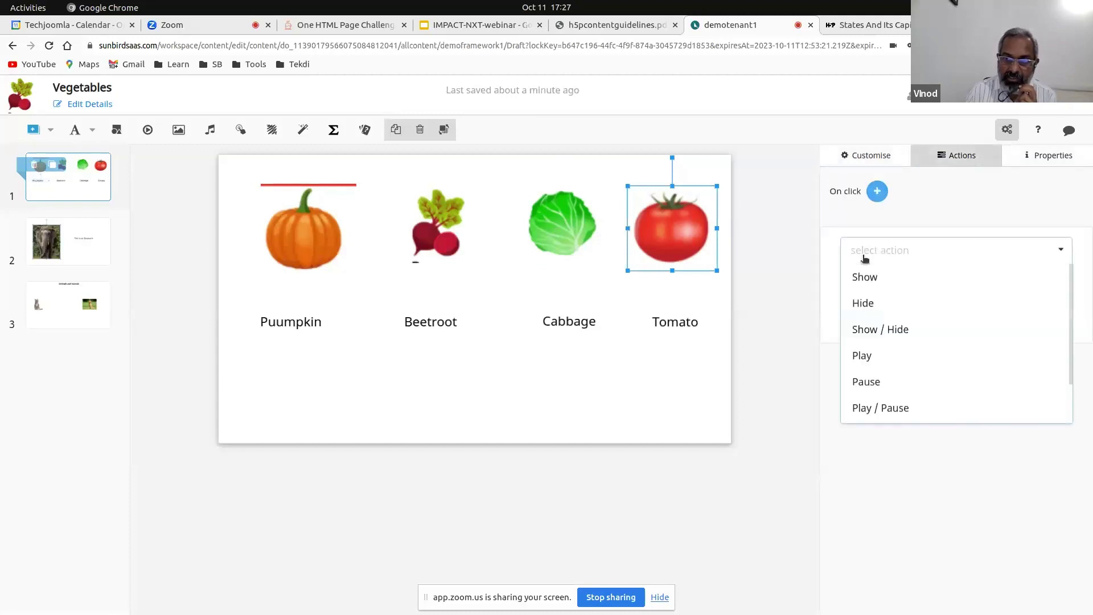
click(862, 276)
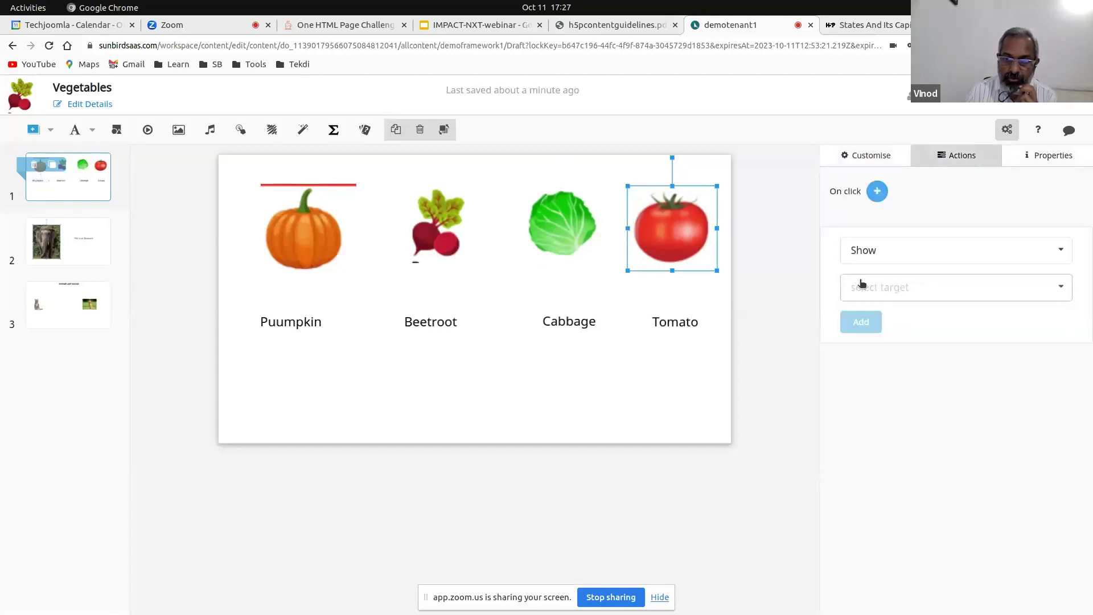
click(858, 282)
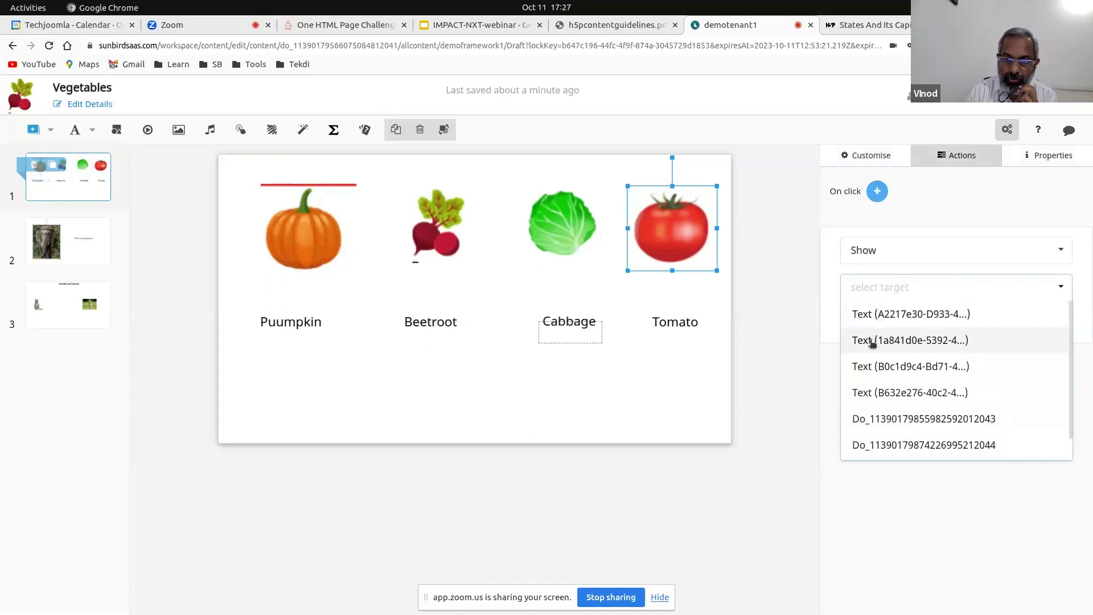
click(874, 366)
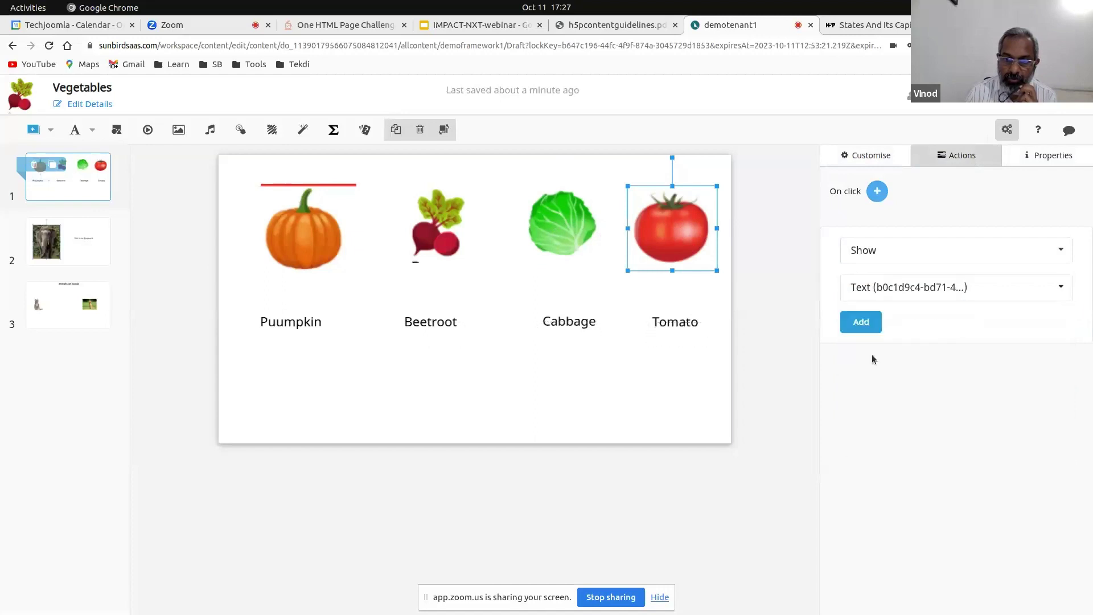
click(864, 325)
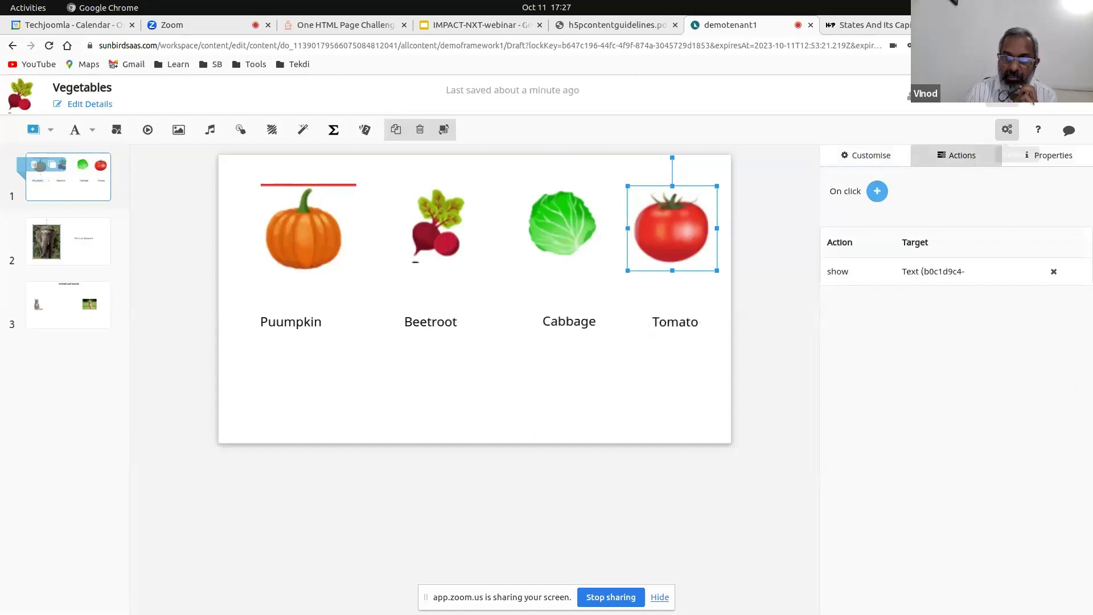
click(1007, 130)
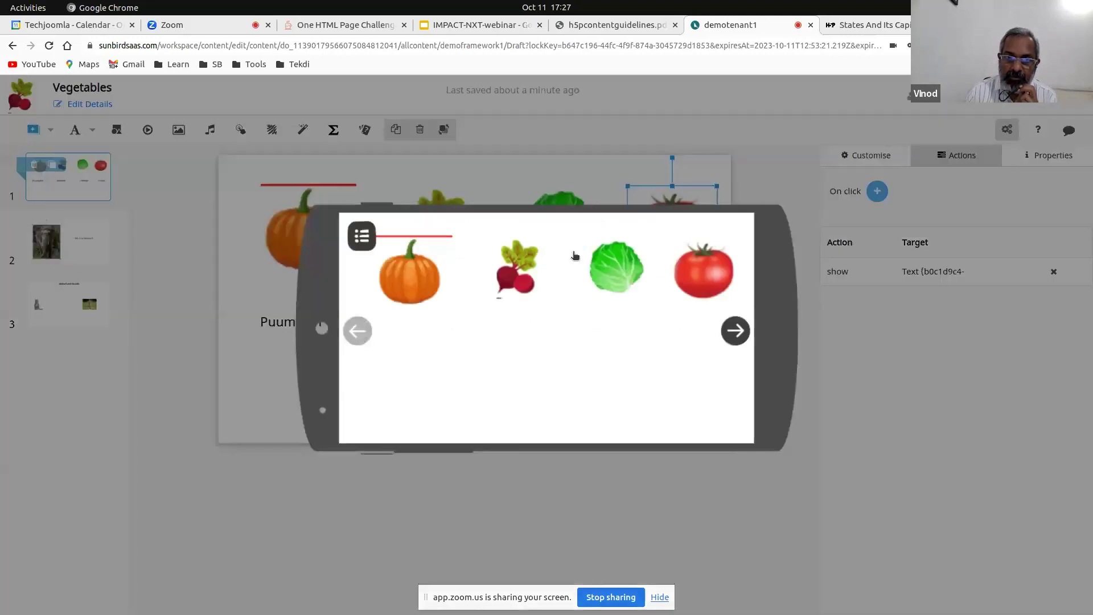
Step: Reveal the Cabbage and Tomato labels in the preview, then close the preview
click(643, 257)
click(700, 263)
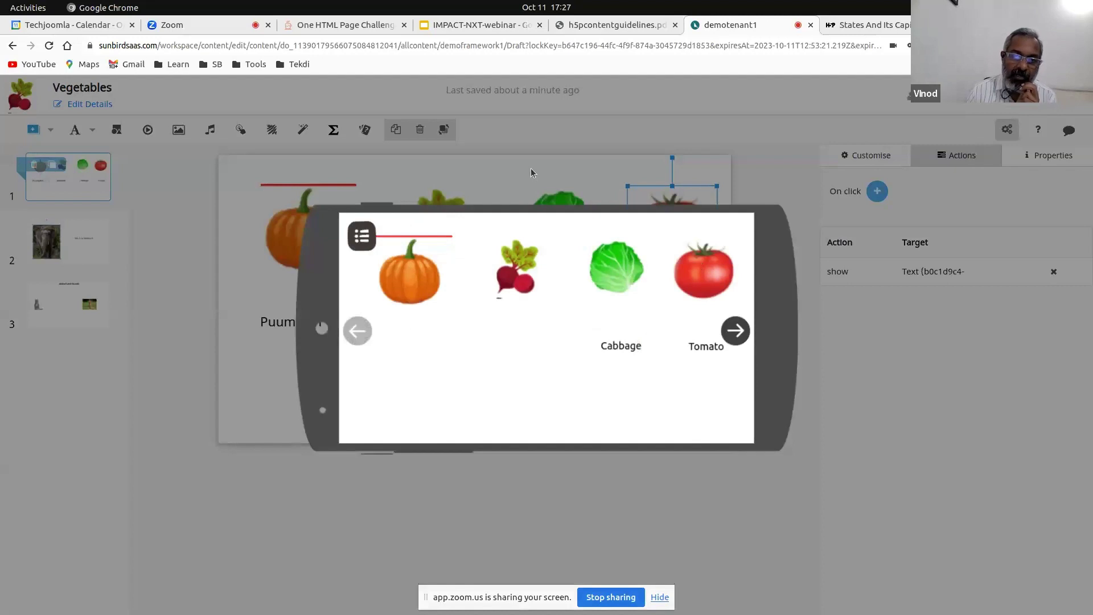
click(575, 173)
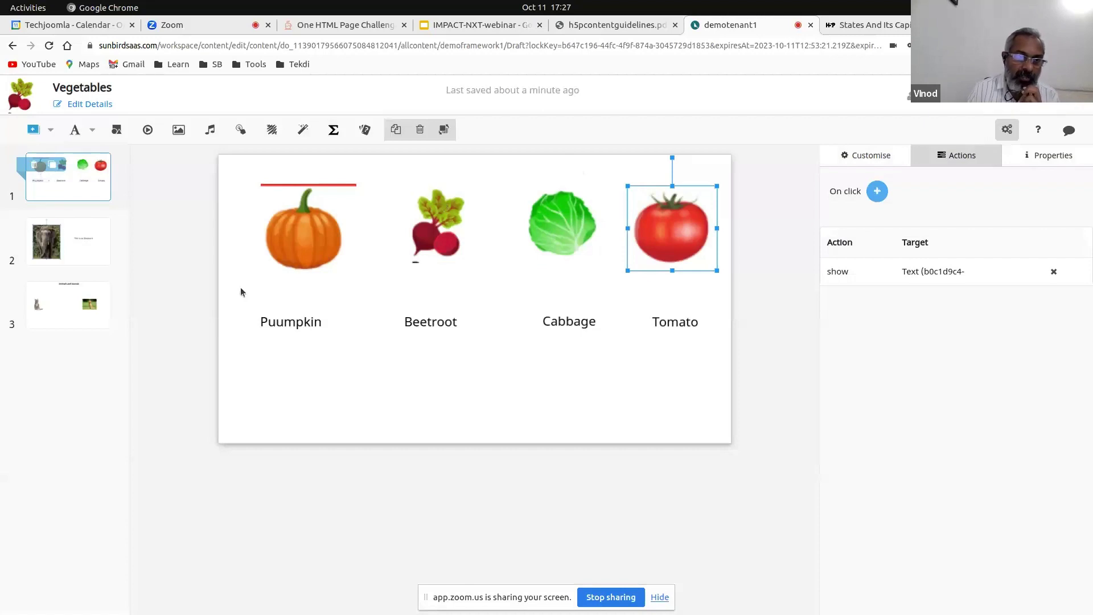
Step: Go to the Animals and Sounds slide and select, then deselect, the cat image
click(59, 304)
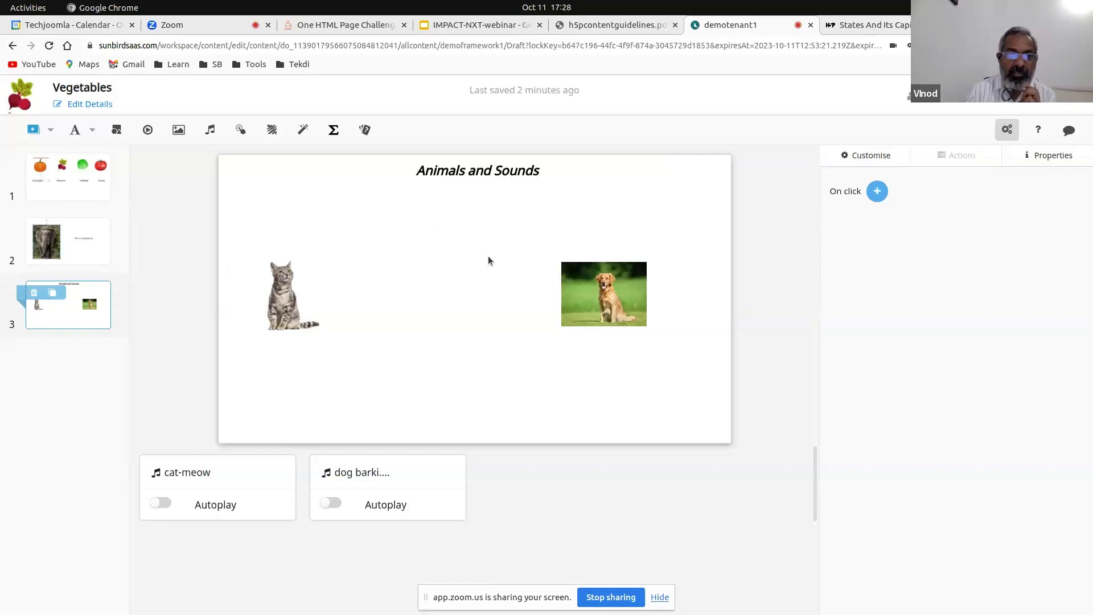
click(285, 294)
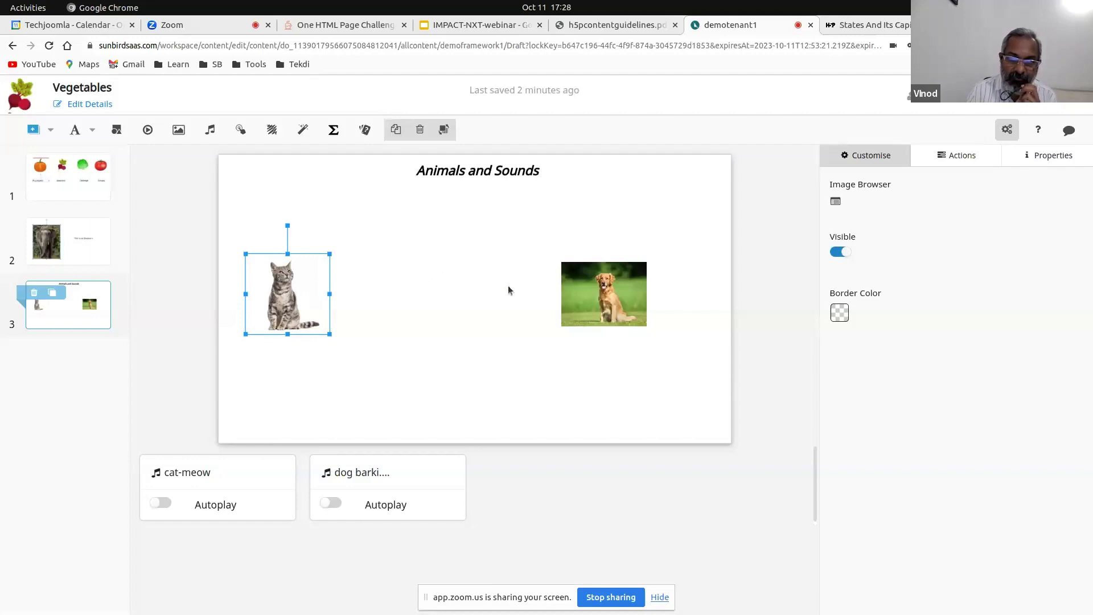
click(388, 299)
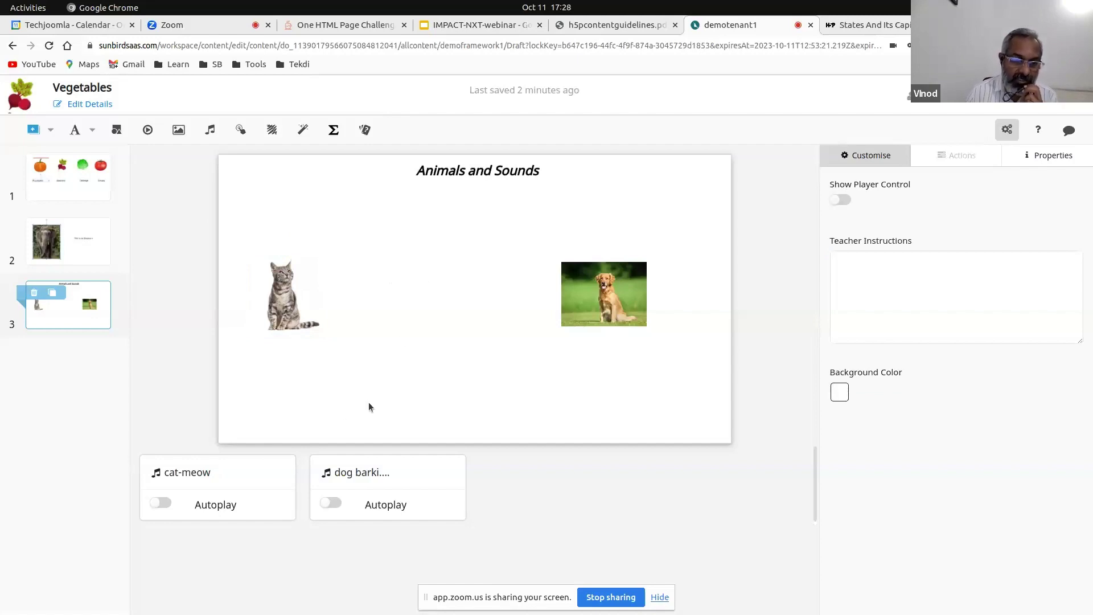
Step: Delete the cat-meow and dog barking audio clips, then reselect the cat image
mouse_move(196, 479)
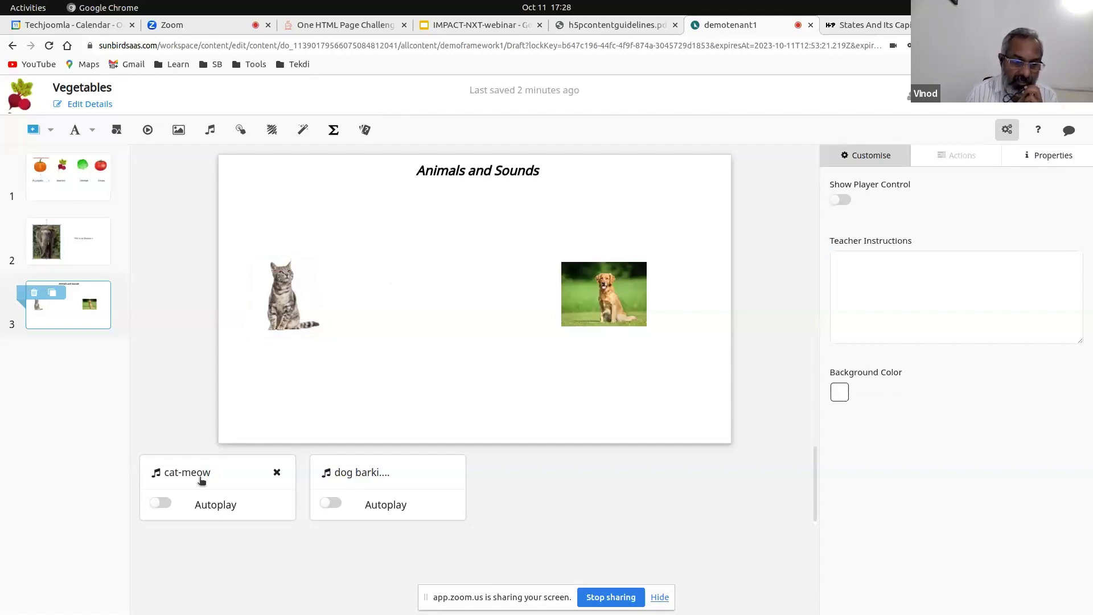
click(277, 472)
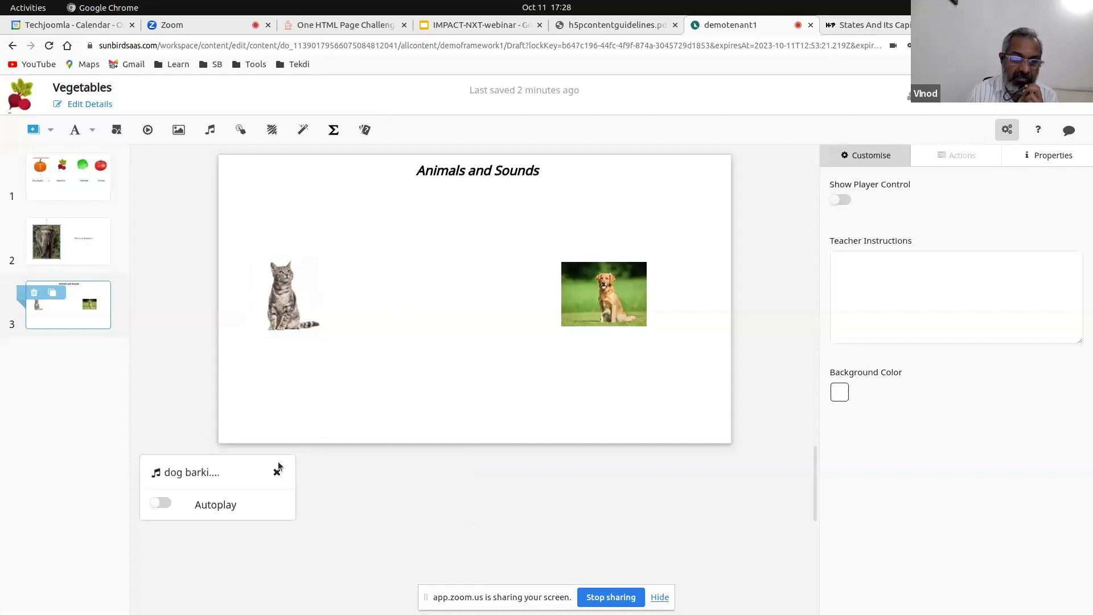
click(277, 472)
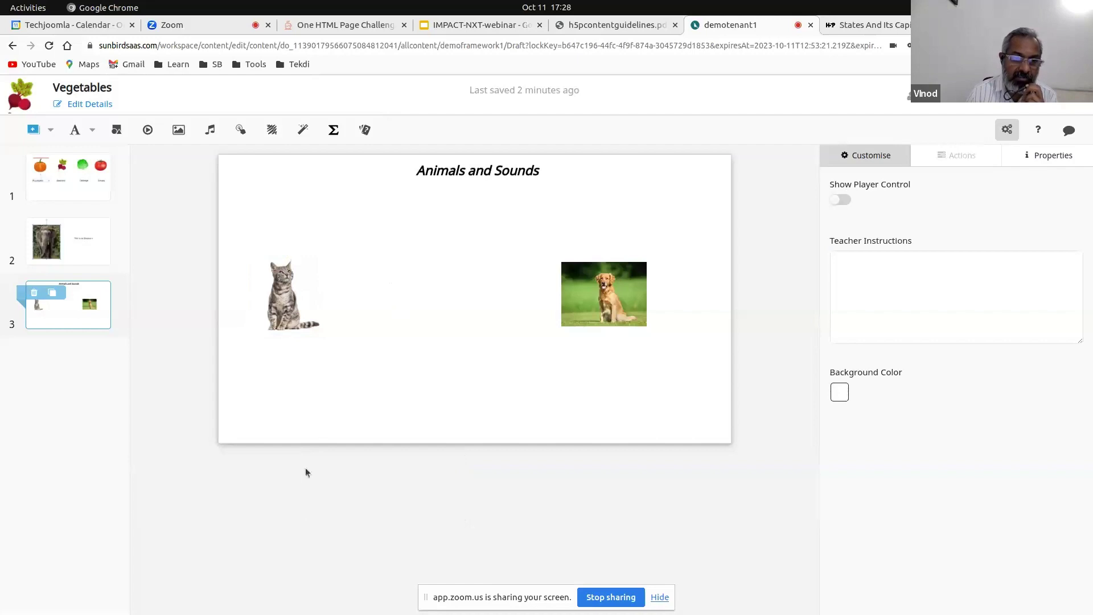
click(298, 317)
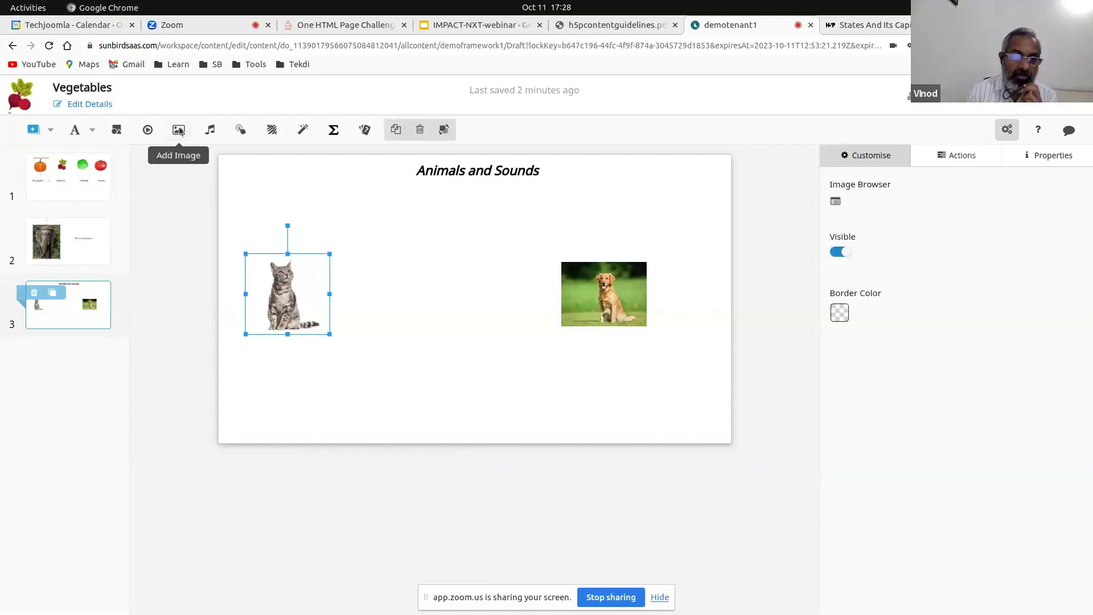
Step: Start adding audio via Upload/ Record, then cancel picking the cat-meow-6226.mp3 file
click(211, 130)
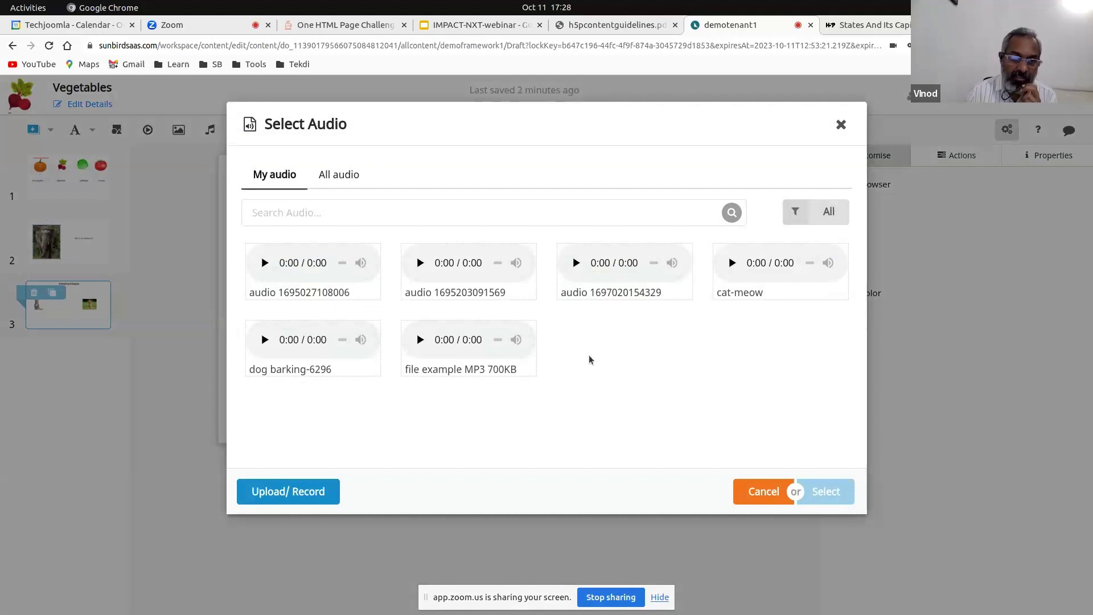
click(291, 493)
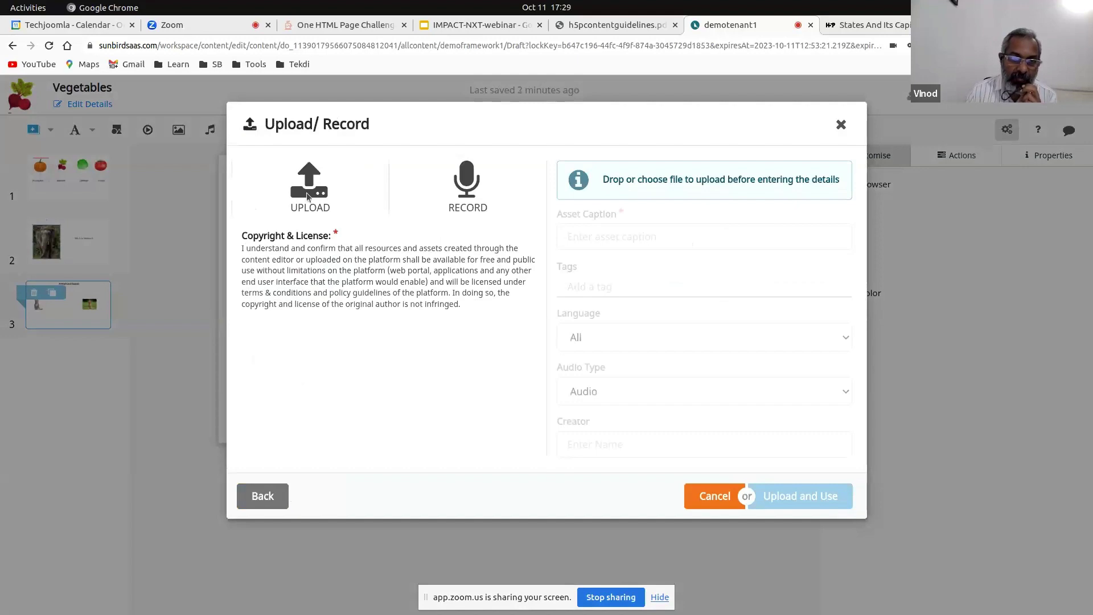
click(308, 194)
click(309, 200)
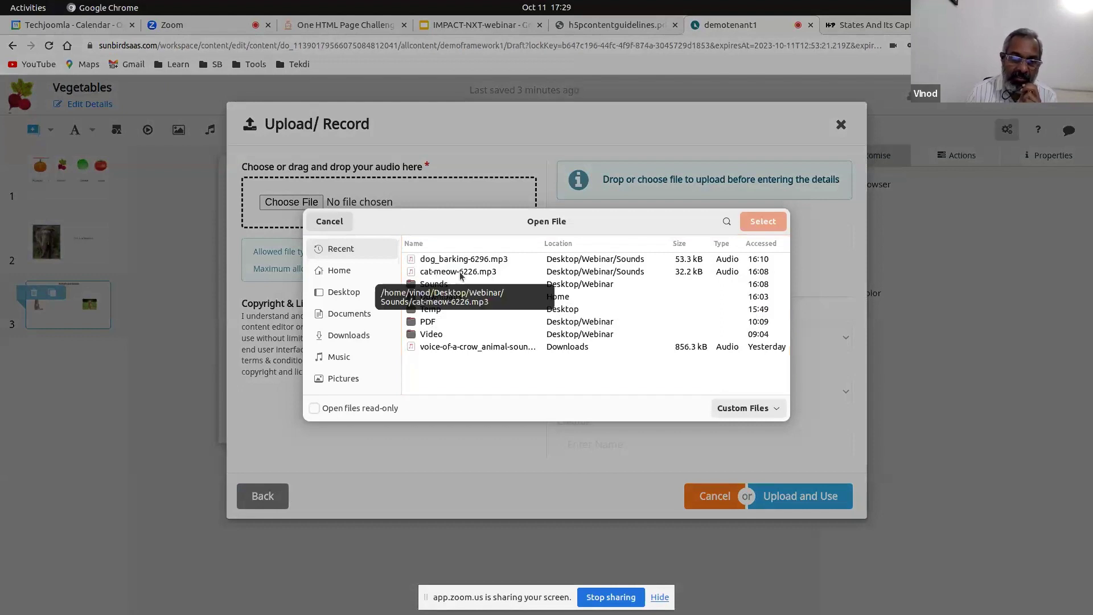
click(459, 273)
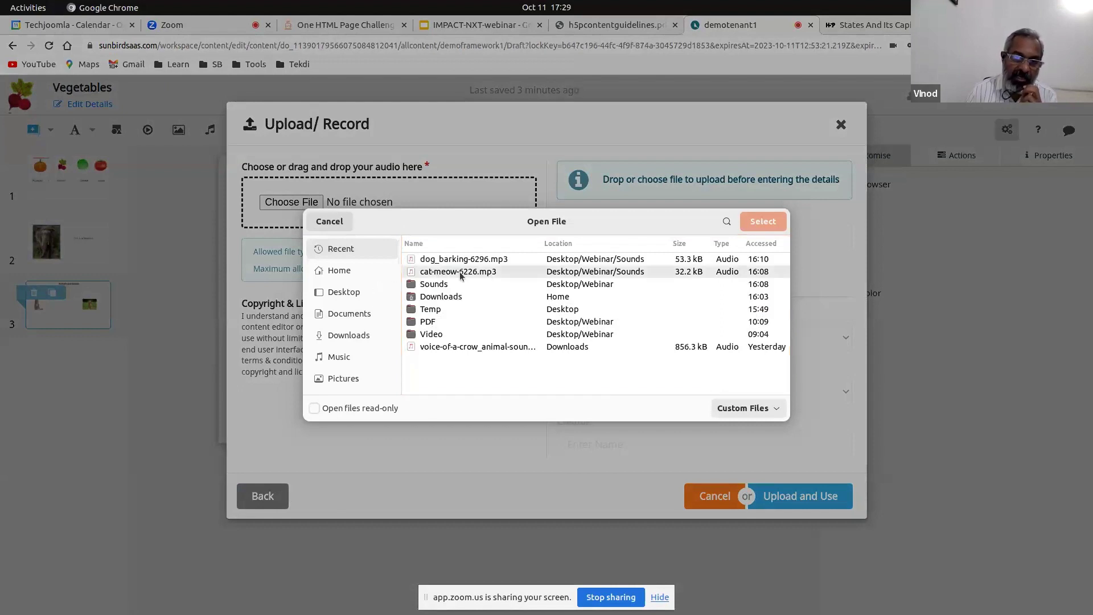
click(329, 221)
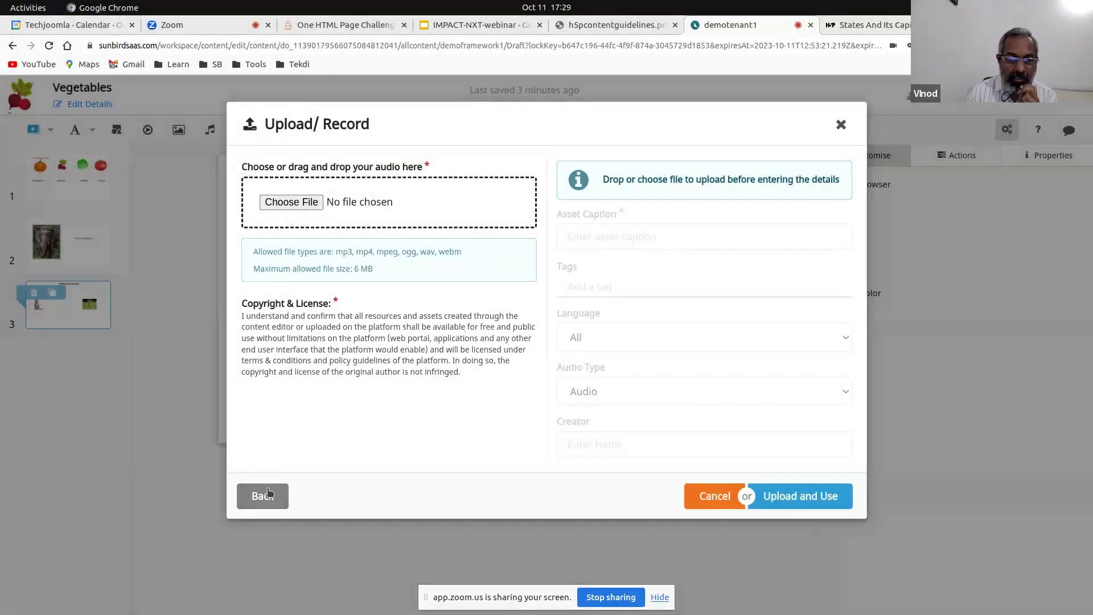
Step: Return to the audio library and reopen Upload/ Record in RECORD mode
click(263, 497)
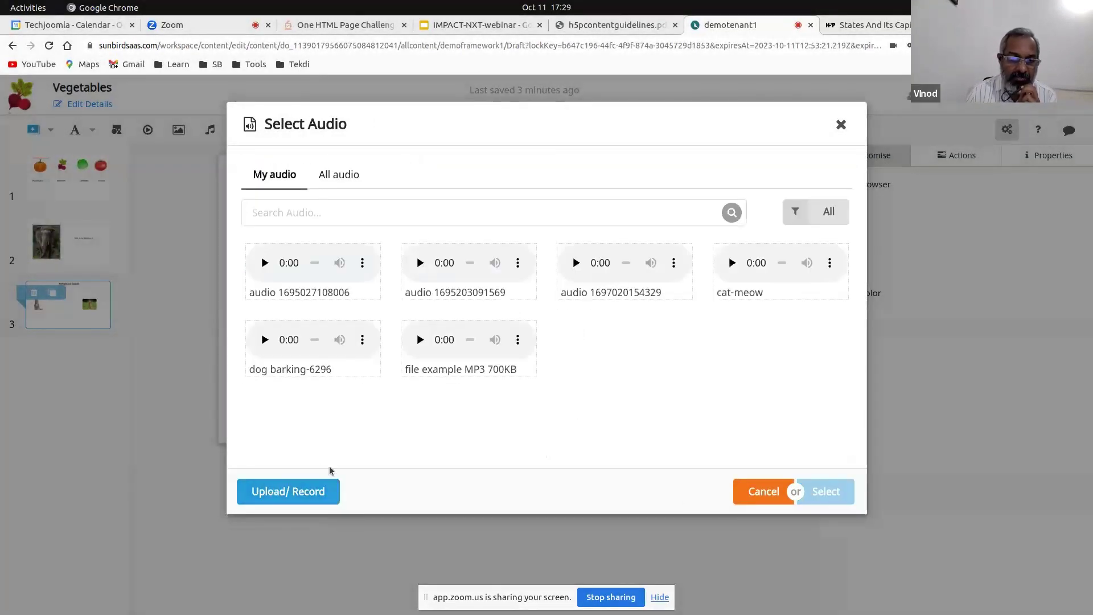
click(307, 492)
click(467, 192)
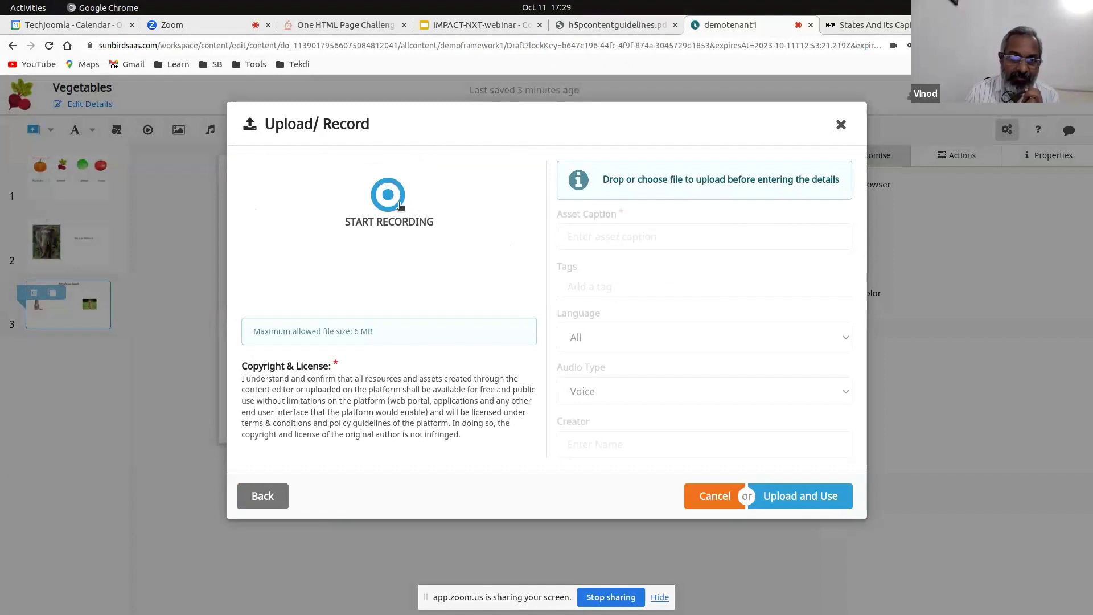
Step: Record a voice clip, replace its caption with Catsound, and use Upload and Use
click(389, 195)
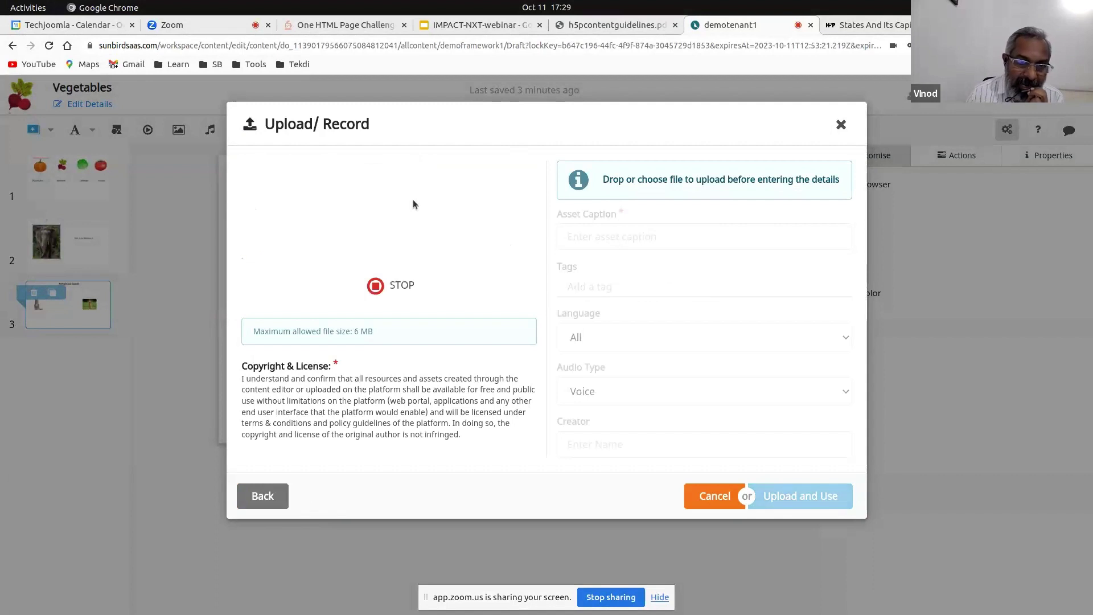
click(392, 284)
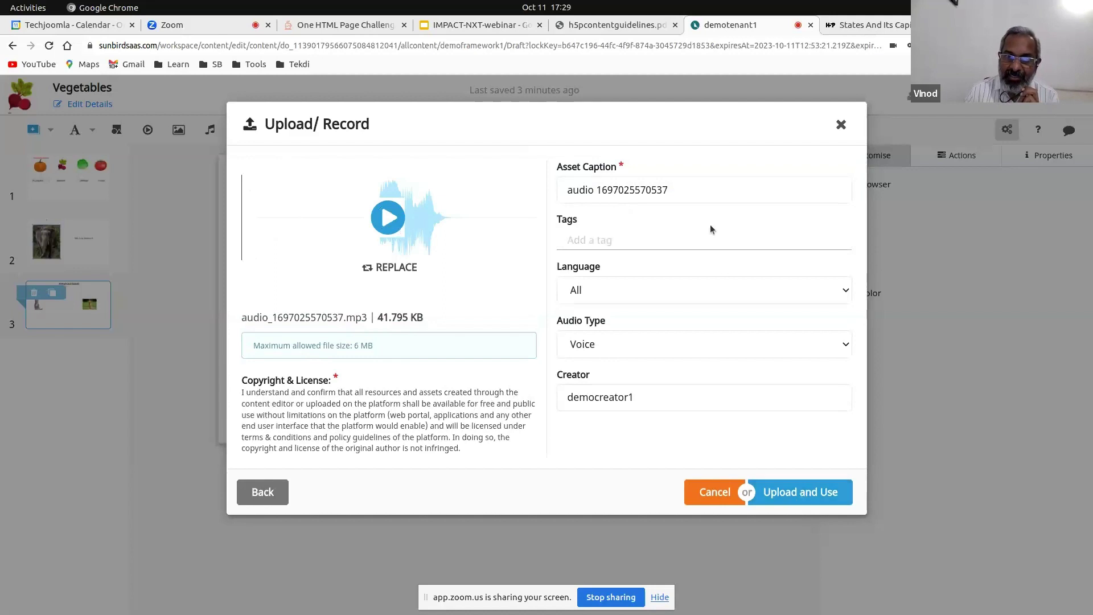
drag(696, 191, 524, 174)
text(Cat)
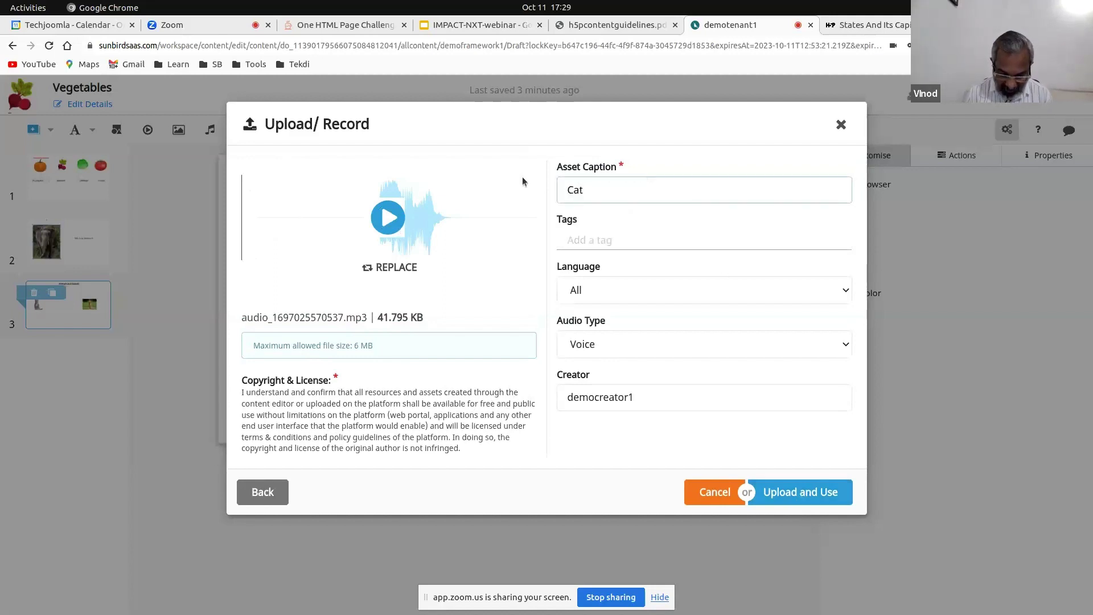
text(sou)
key(BackSpace)
key(BackSpace)
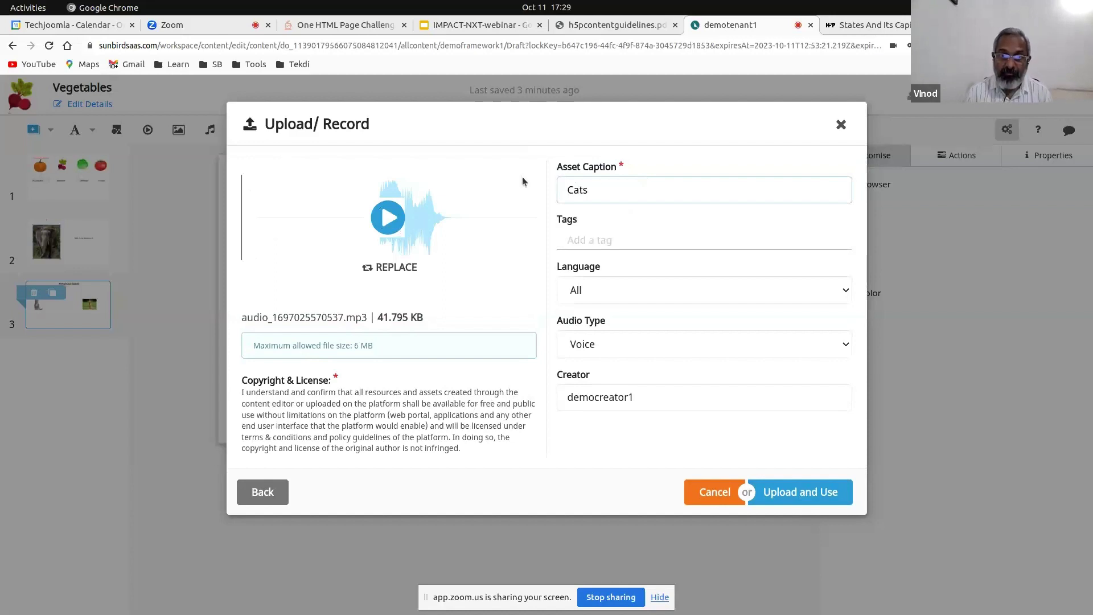
text(ound)
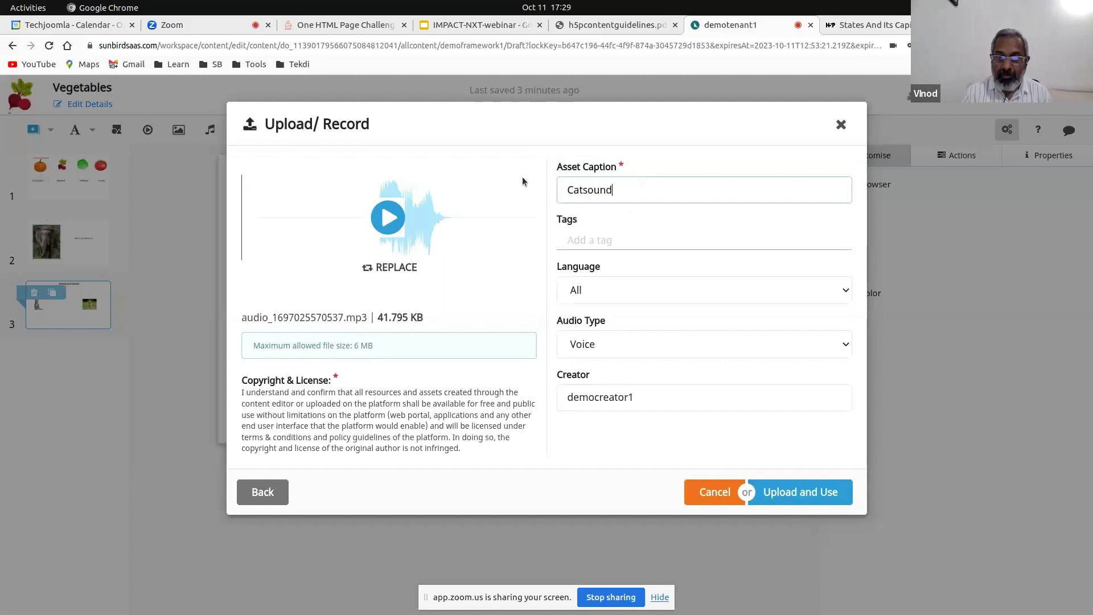
click(817, 498)
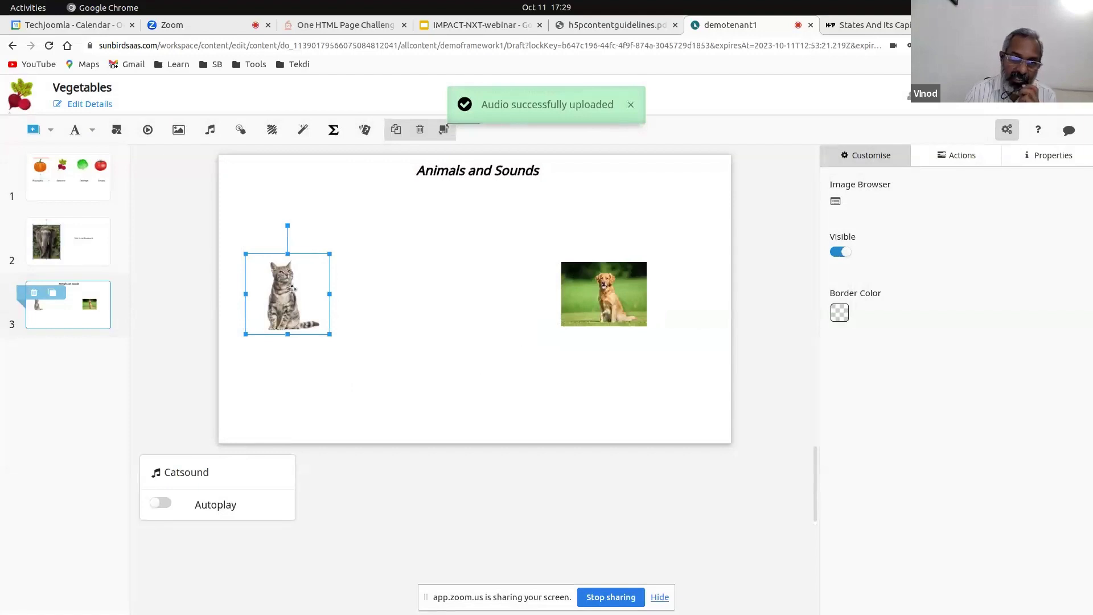
Step: Replace the cat's play cat-meow action with an on-click Play Catsound action, then preview
click(969, 156)
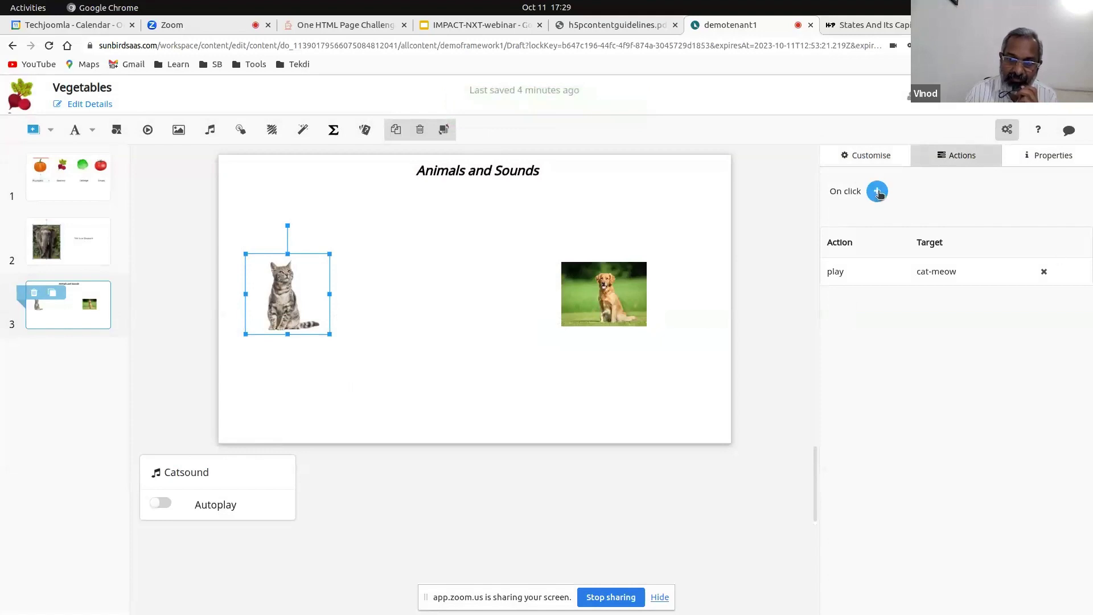
click(1043, 272)
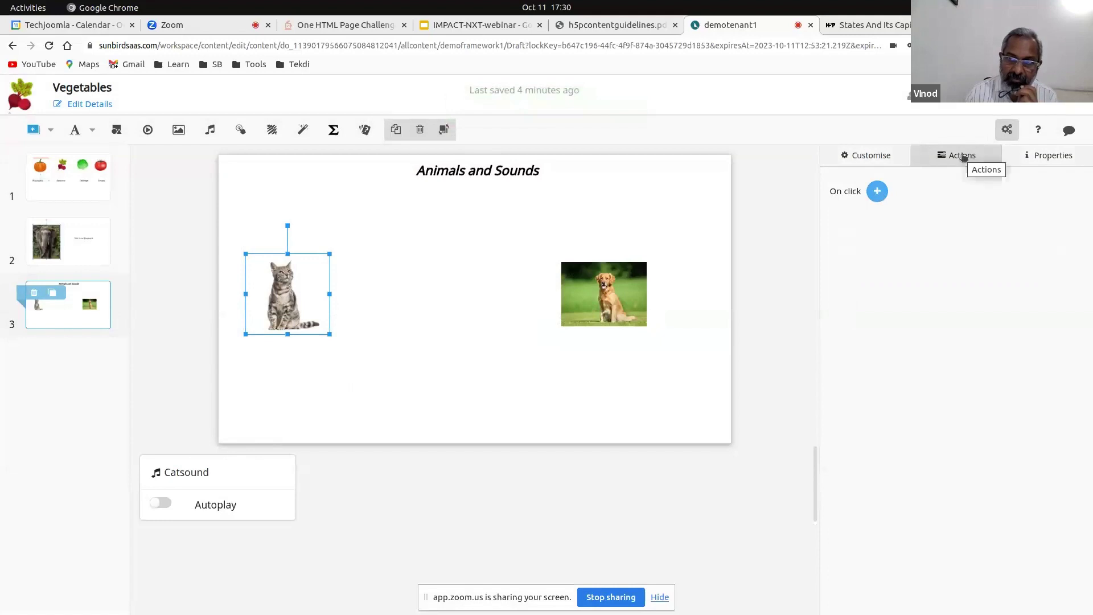
click(876, 191)
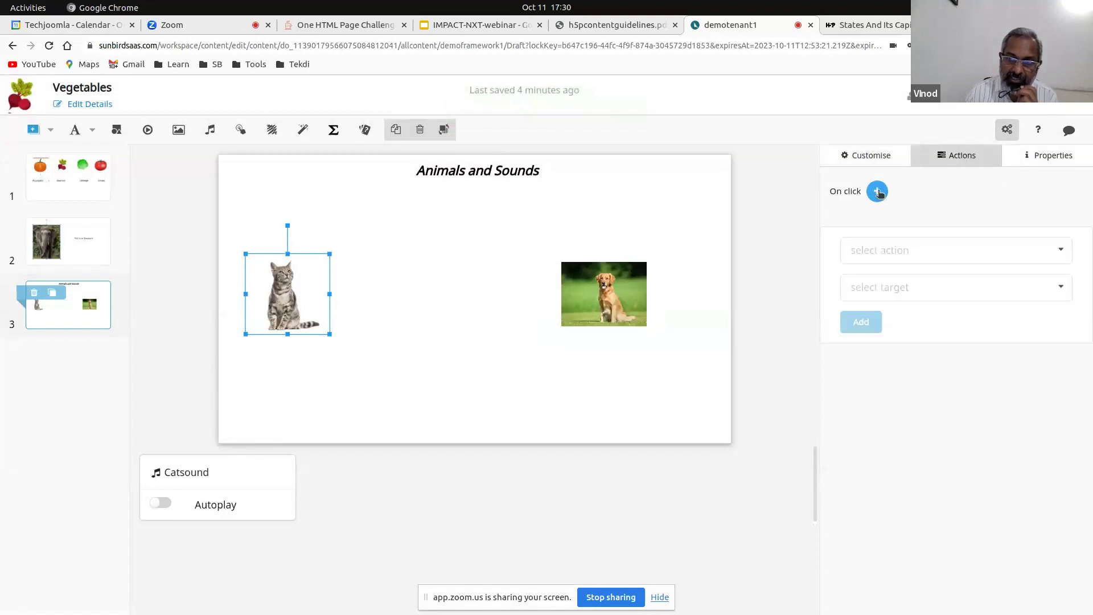
click(866, 255)
click(875, 357)
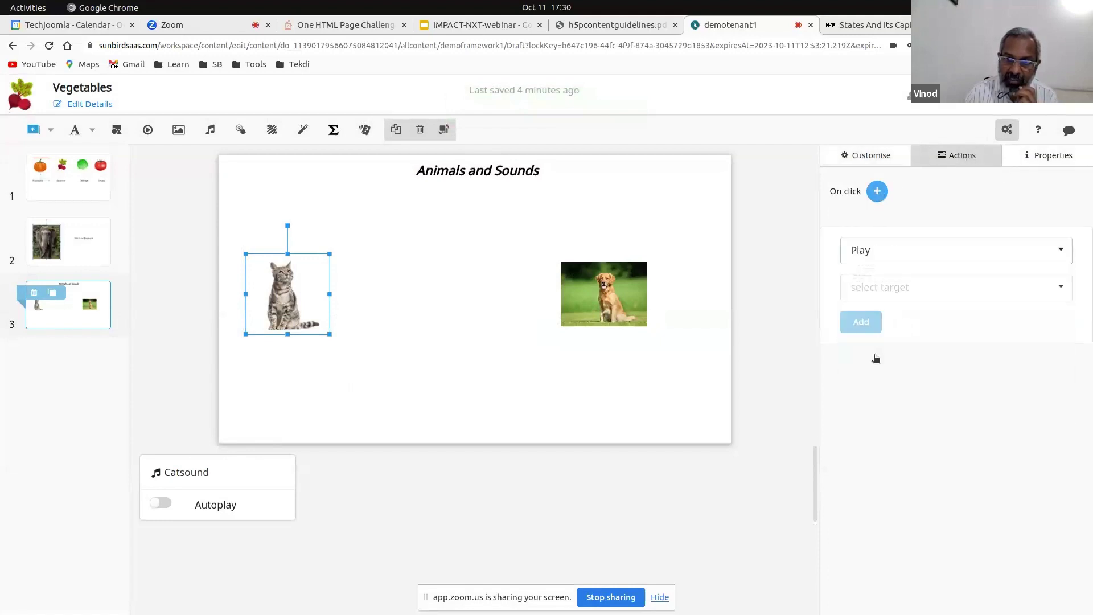
click(885, 288)
click(874, 313)
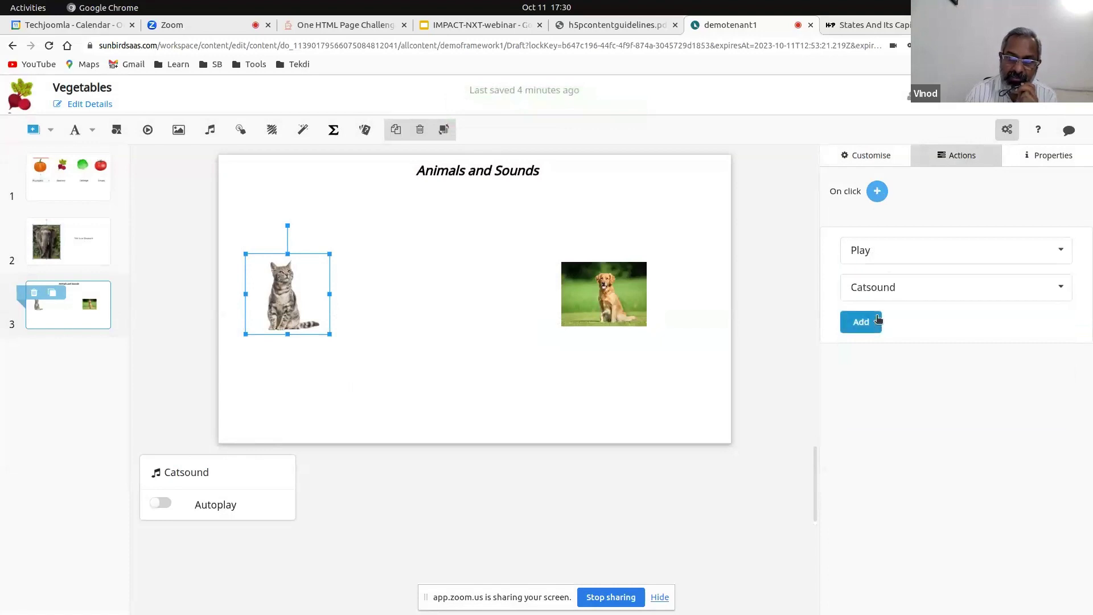
click(877, 320)
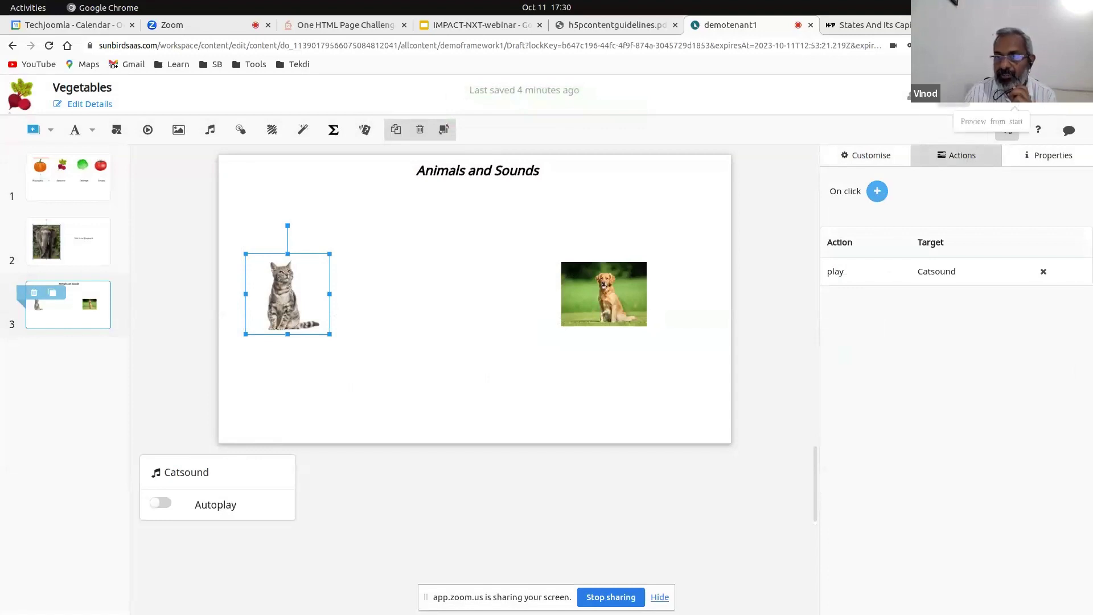
click(1006, 130)
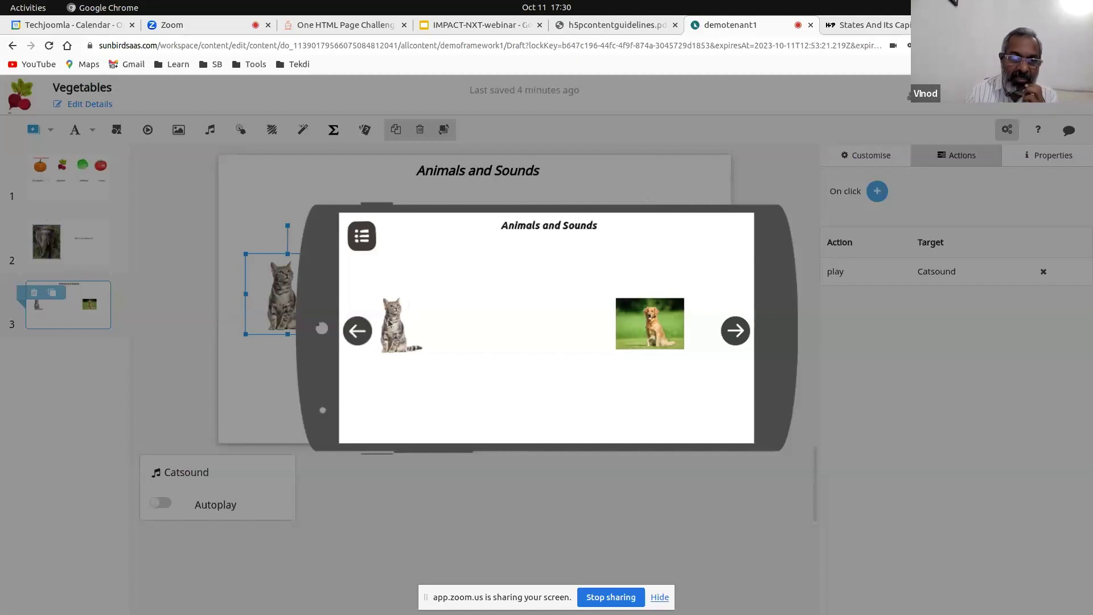
click(624, 190)
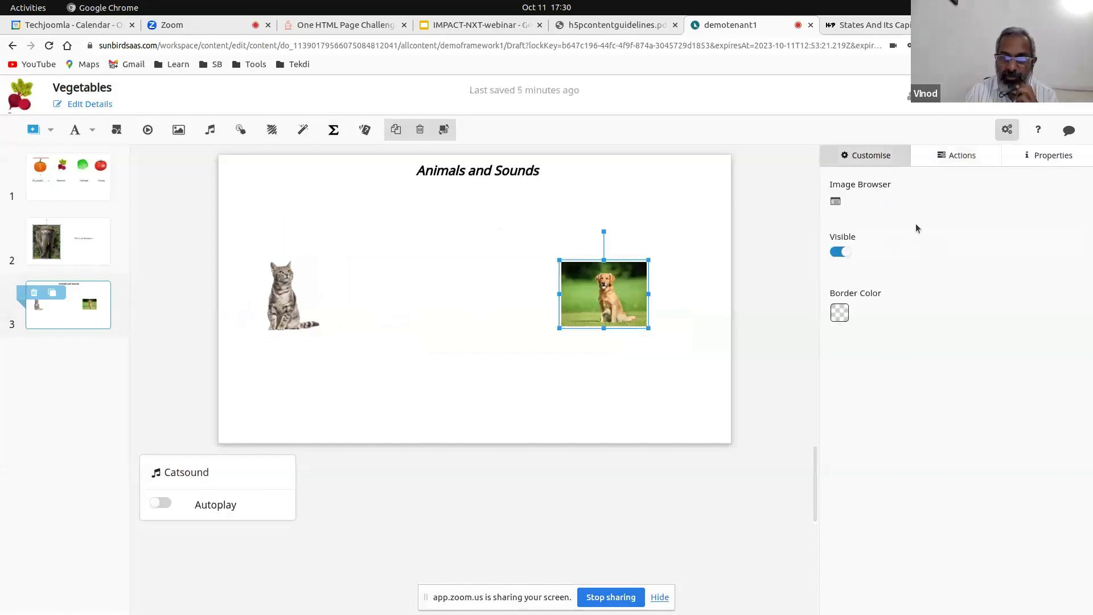
Step: Begin an on-click Play action for the dog, finding no dog sound to target
click(958, 154)
click(877, 191)
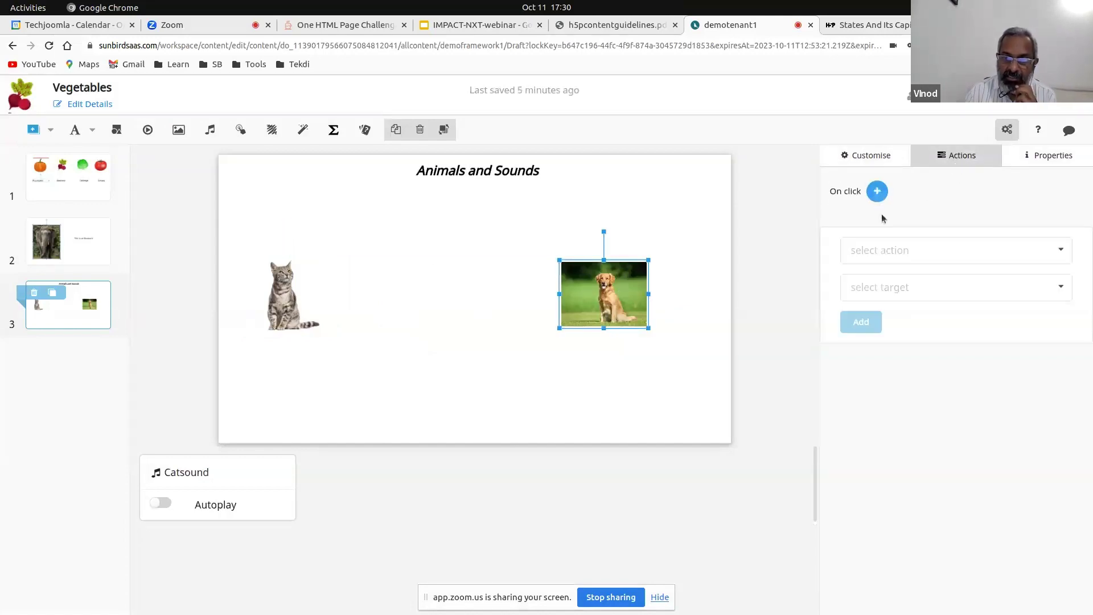
click(862, 251)
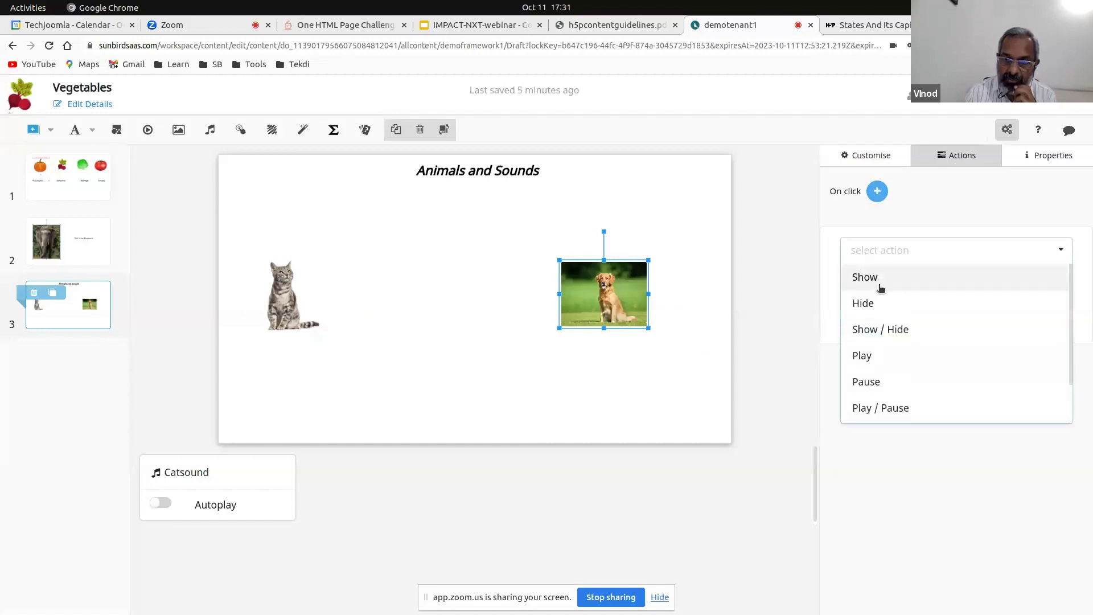
click(866, 356)
click(875, 289)
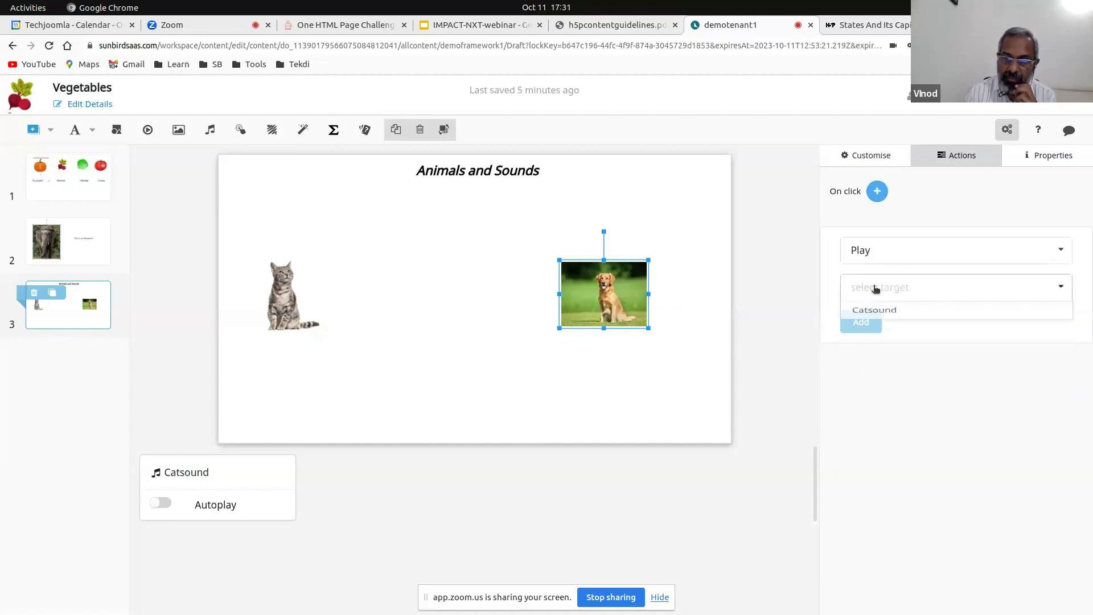
click(869, 235)
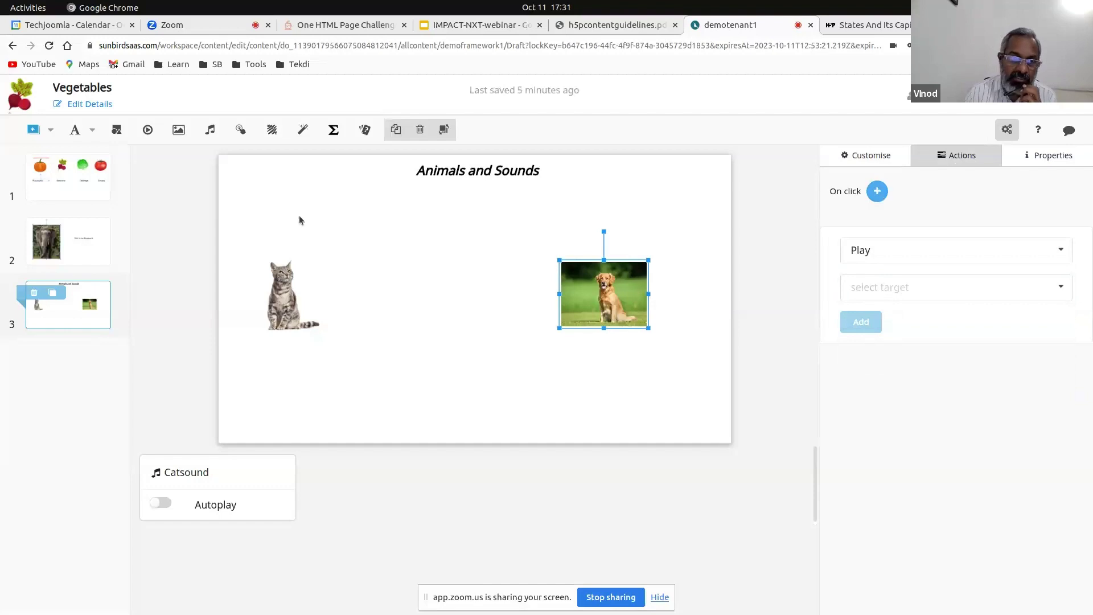
Step: Add the dog barking-6296 clip from the audio library to the slide
click(209, 130)
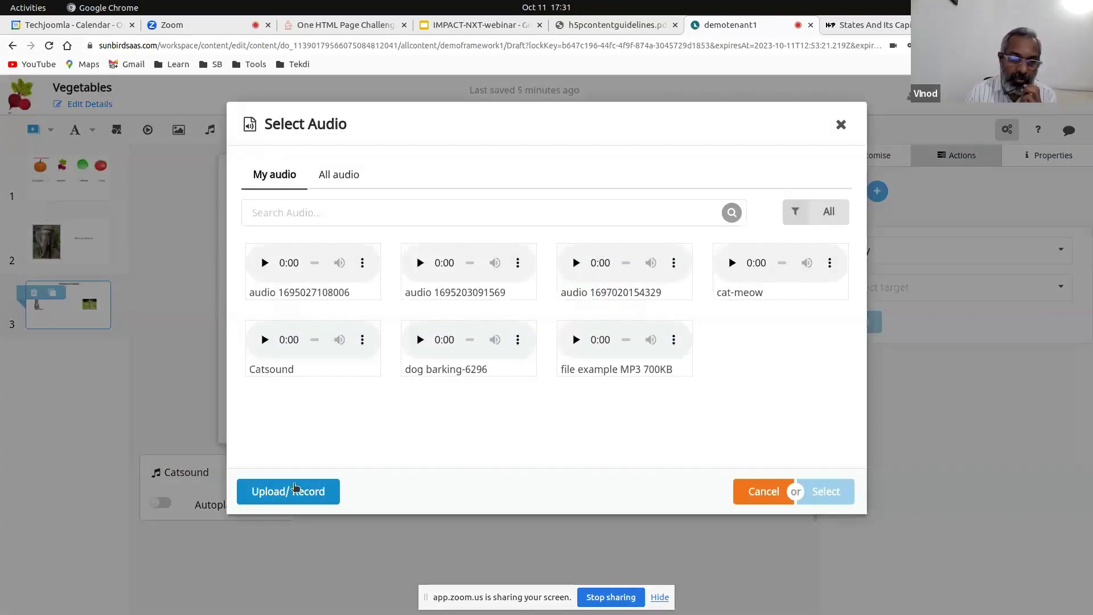
click(435, 363)
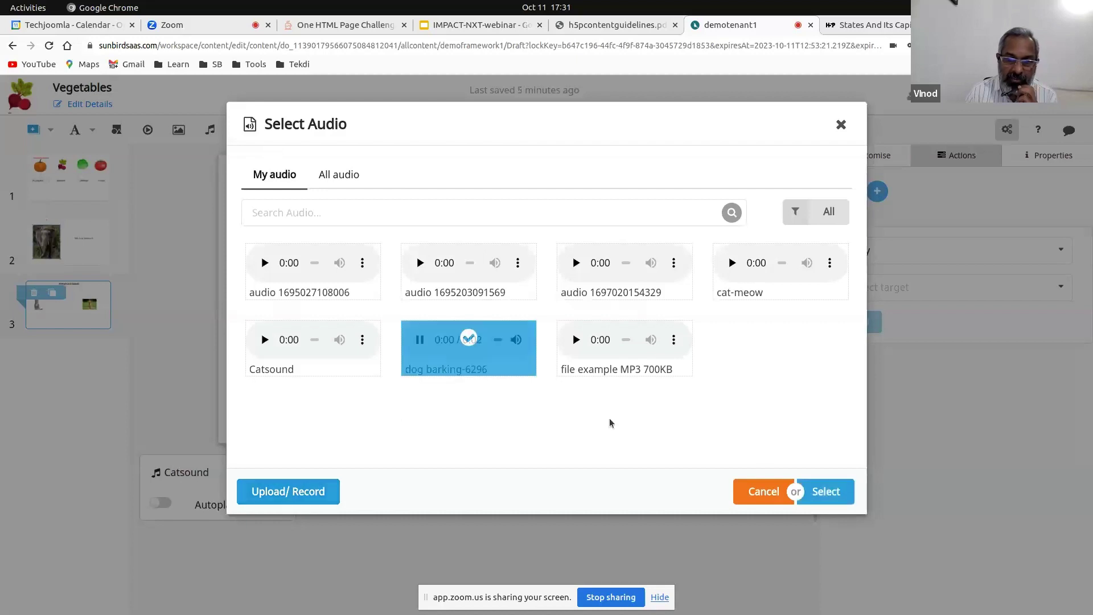
click(832, 490)
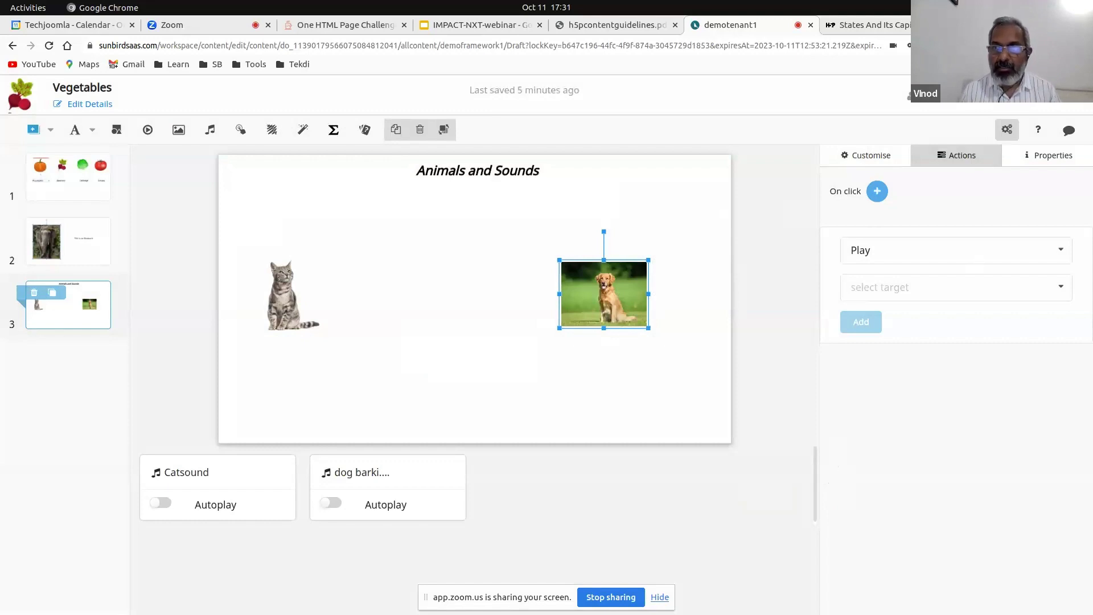
Step: Dismiss the system menu and review the dog's action choices, keeping Play
click(1076, 7)
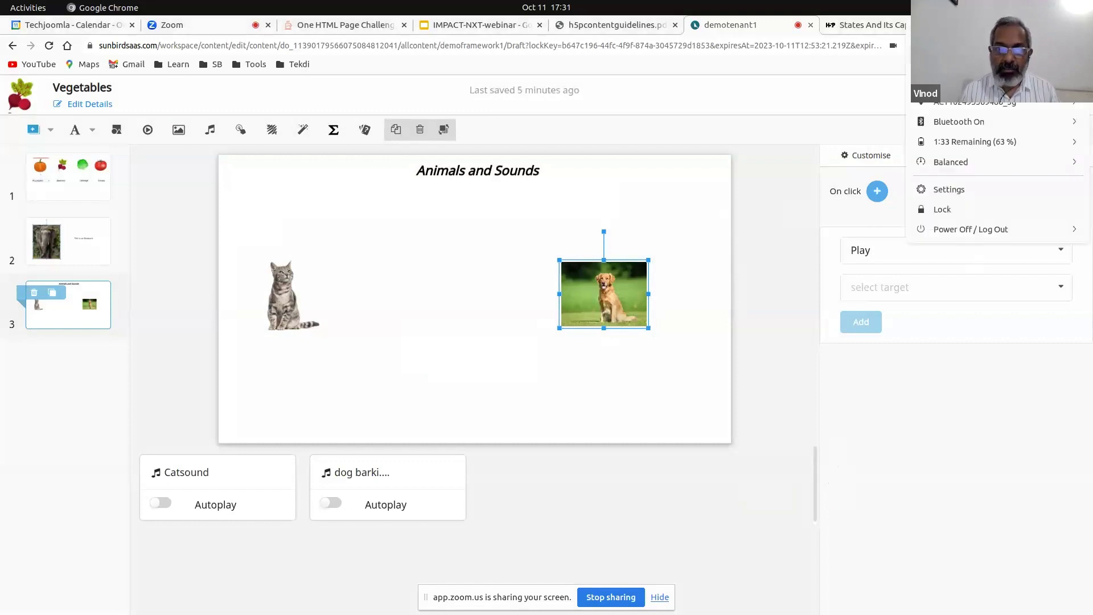
click(615, 302)
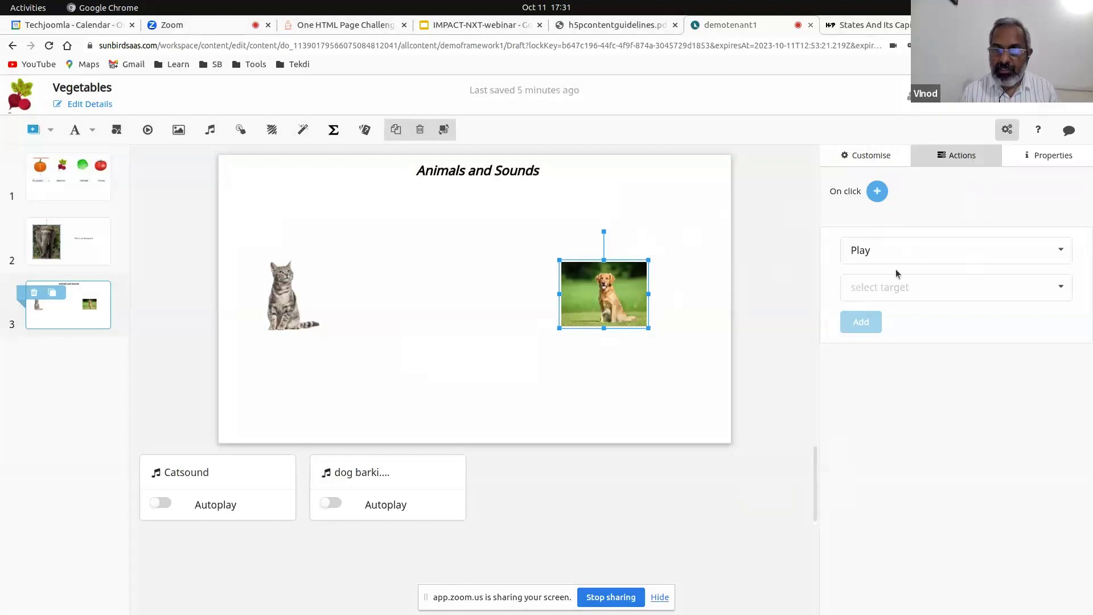
click(900, 249)
click(873, 302)
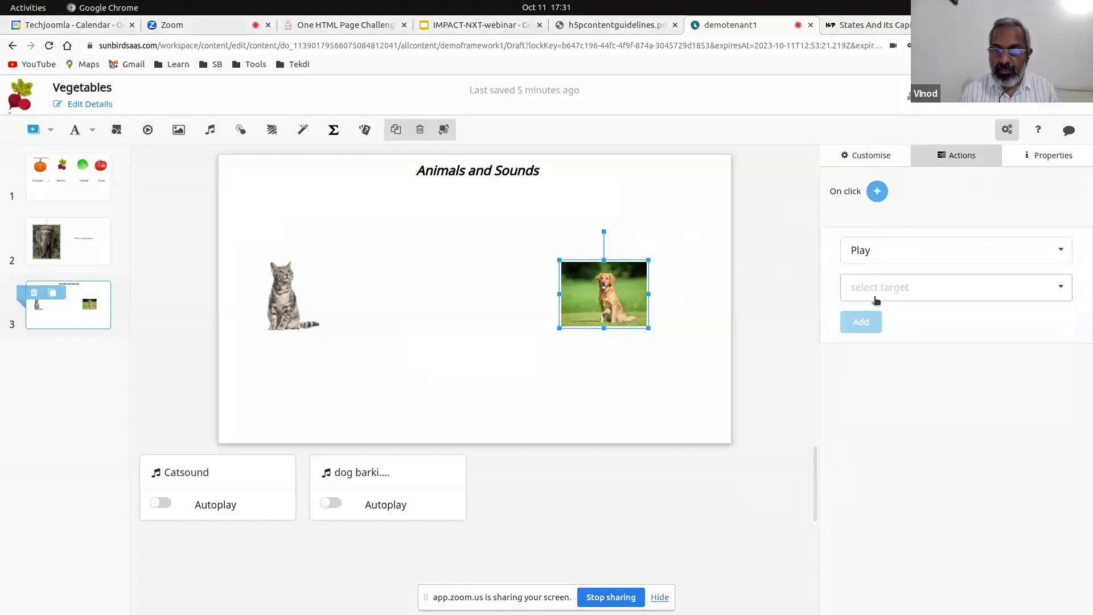
click(876, 300)
click(885, 256)
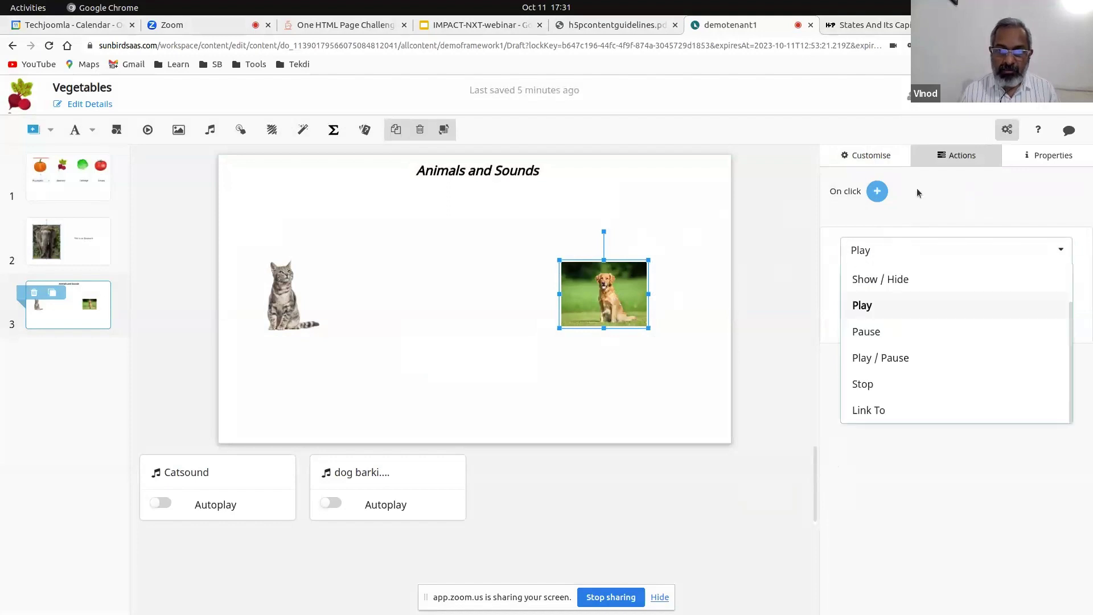
click(916, 193)
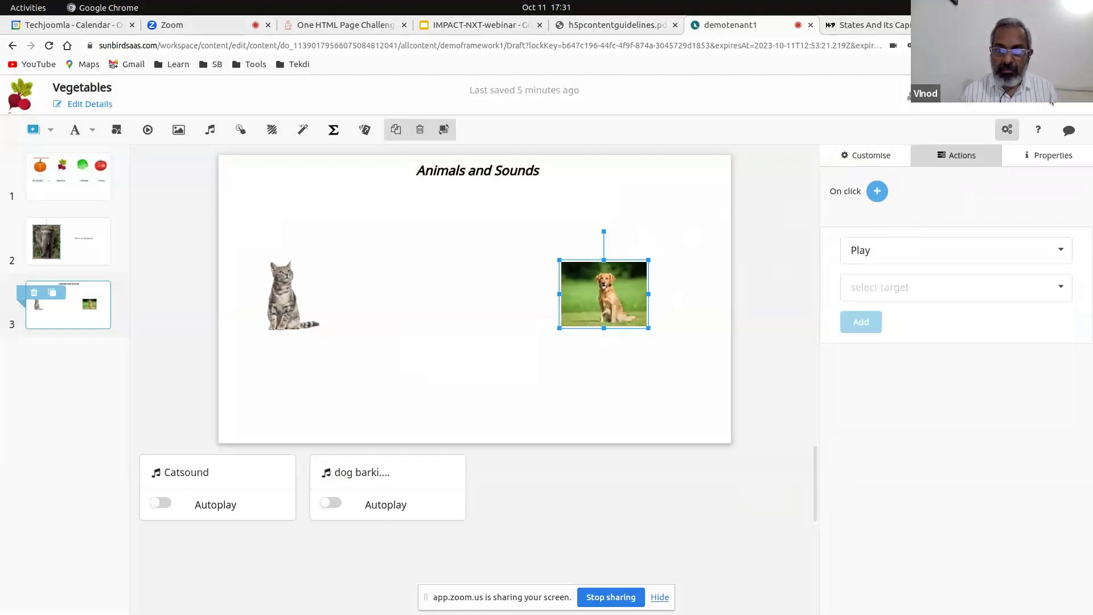
Step: Give the dog image an on-click Play action targeting Dog Barking-6296
click(294, 298)
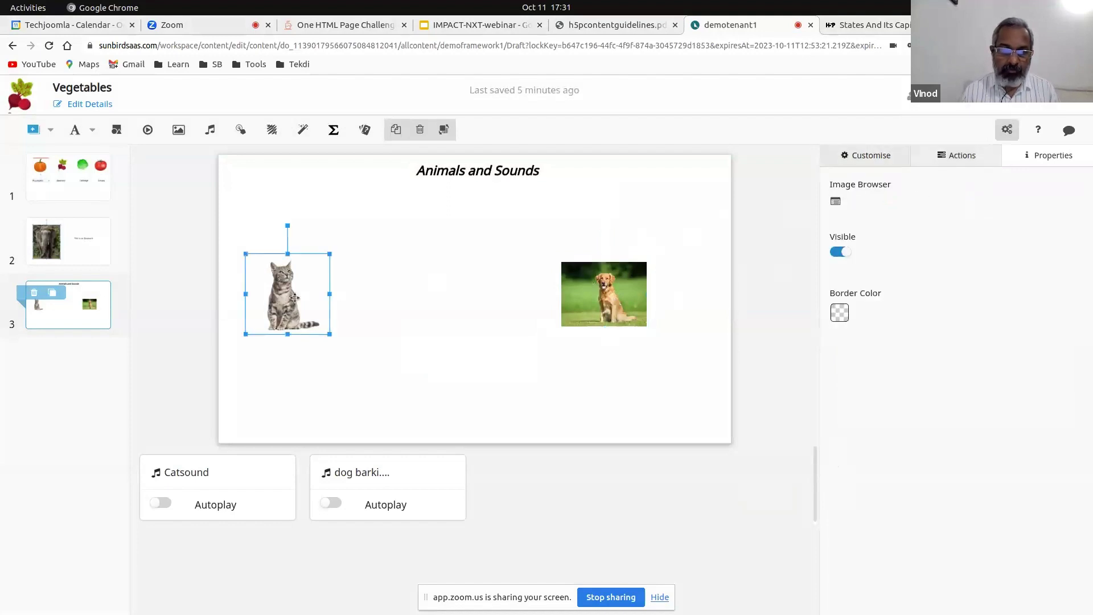
click(606, 323)
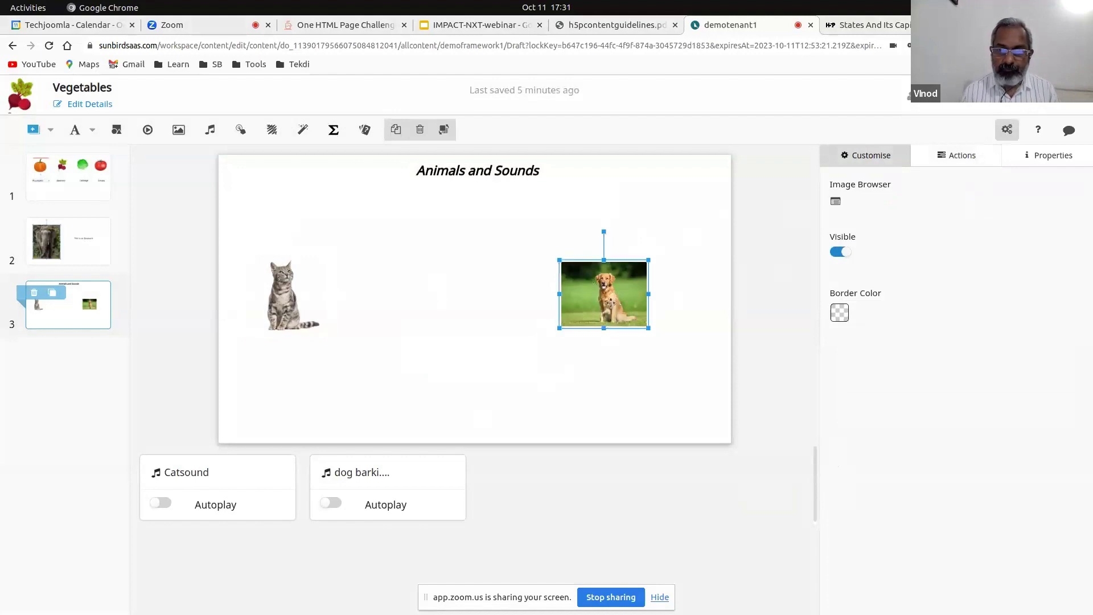
click(959, 155)
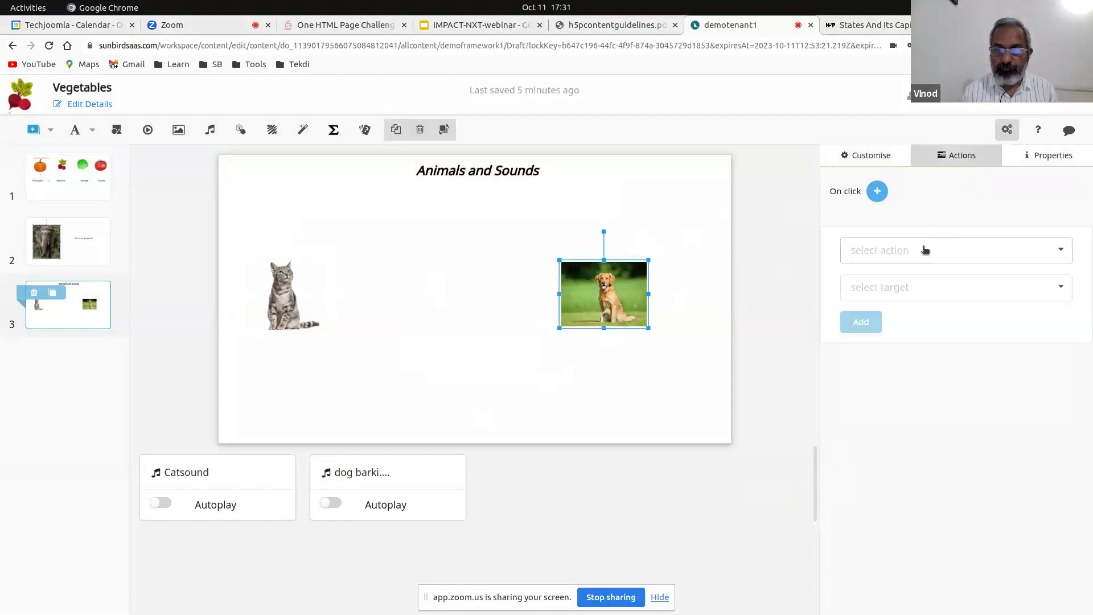
click(921, 249)
click(884, 354)
click(893, 288)
click(894, 340)
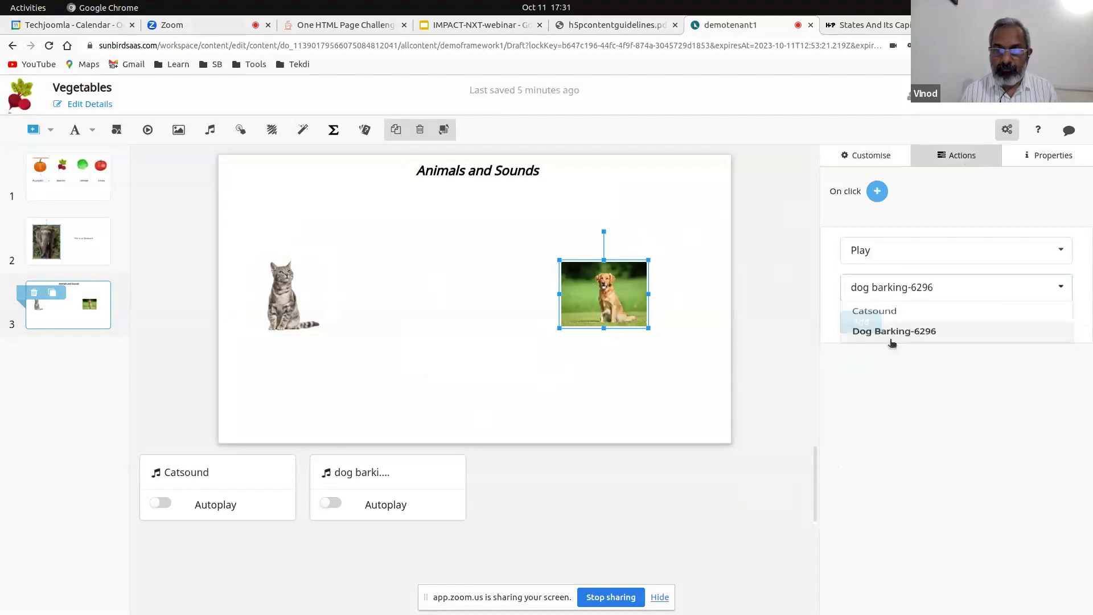
click(870, 322)
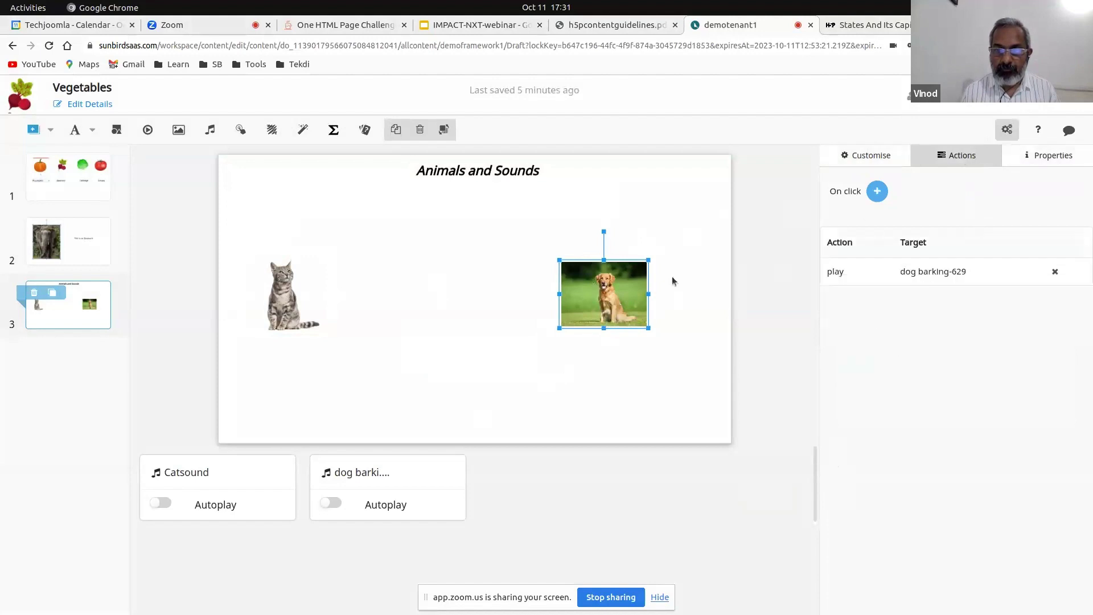
click(416, 326)
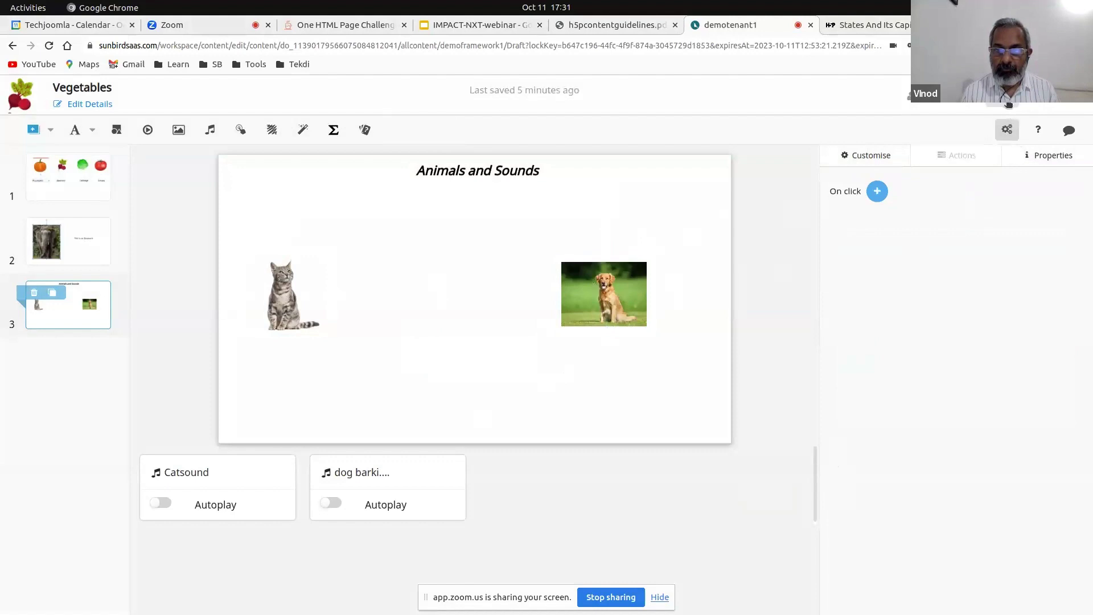
Step: Preview the Animals and Sounds slide's sounds, then switch to slide 2 with the elephant
click(1005, 130)
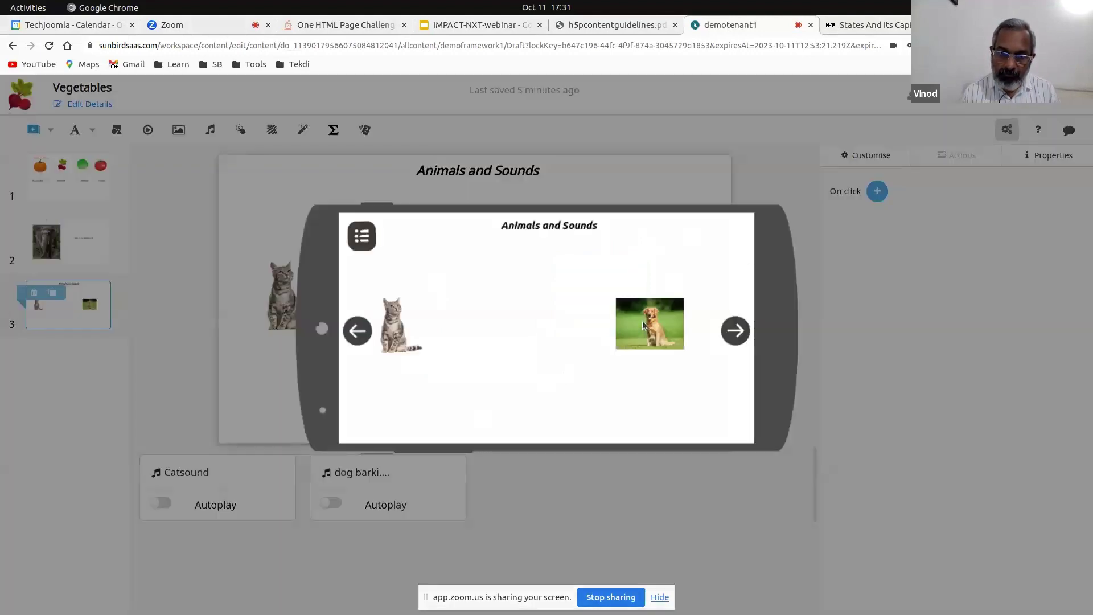
click(675, 181)
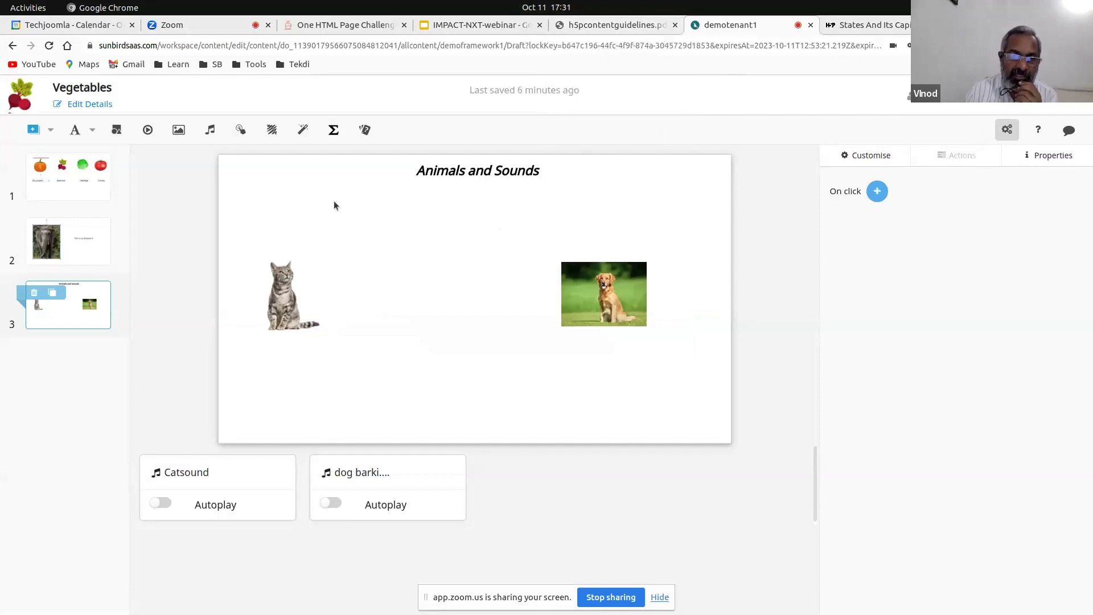
click(78, 242)
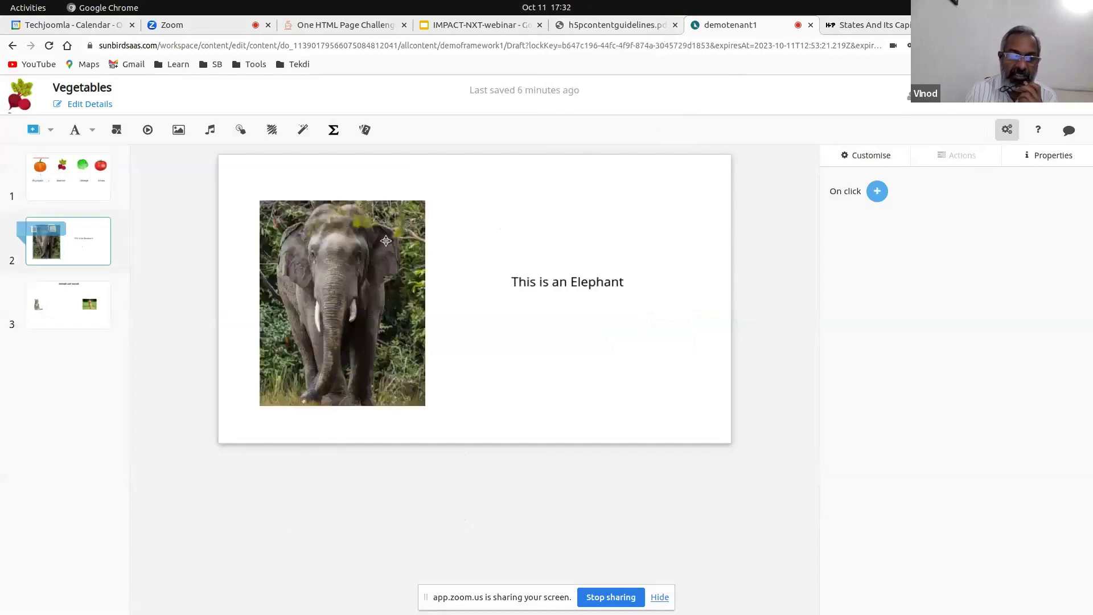
Step: Select the This is an Elephant caption and reposition it beside the elephant
click(556, 281)
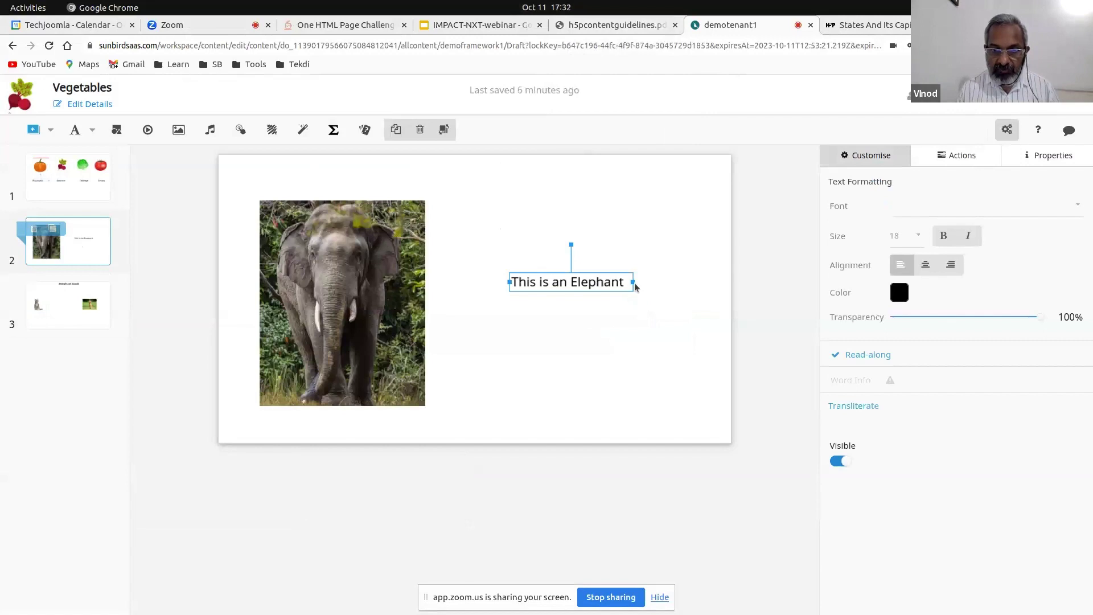
drag(631, 281, 698, 274)
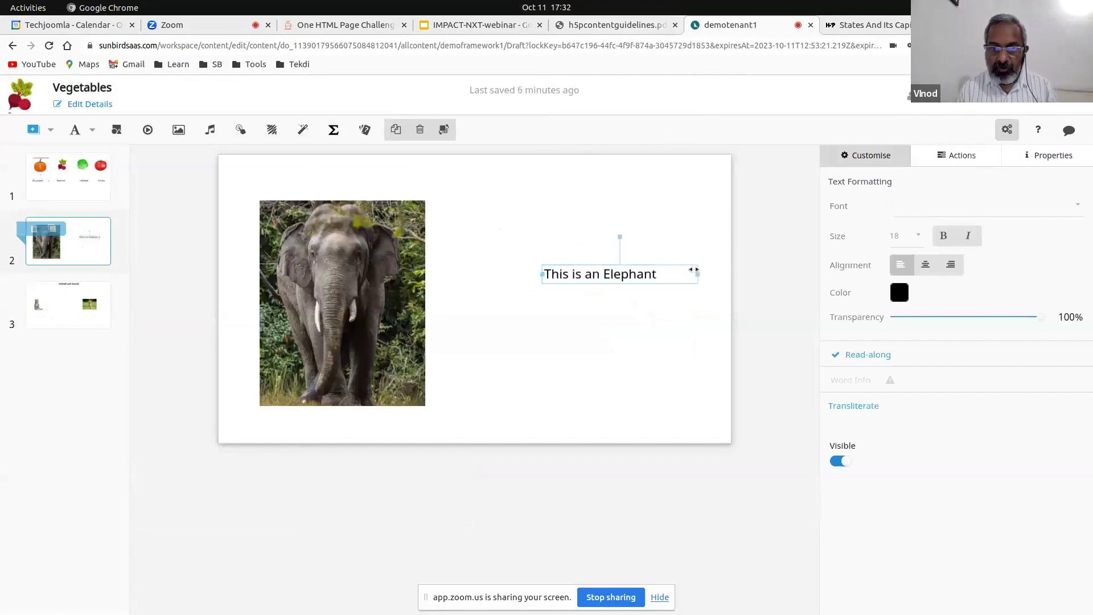
drag(575, 277, 522, 275)
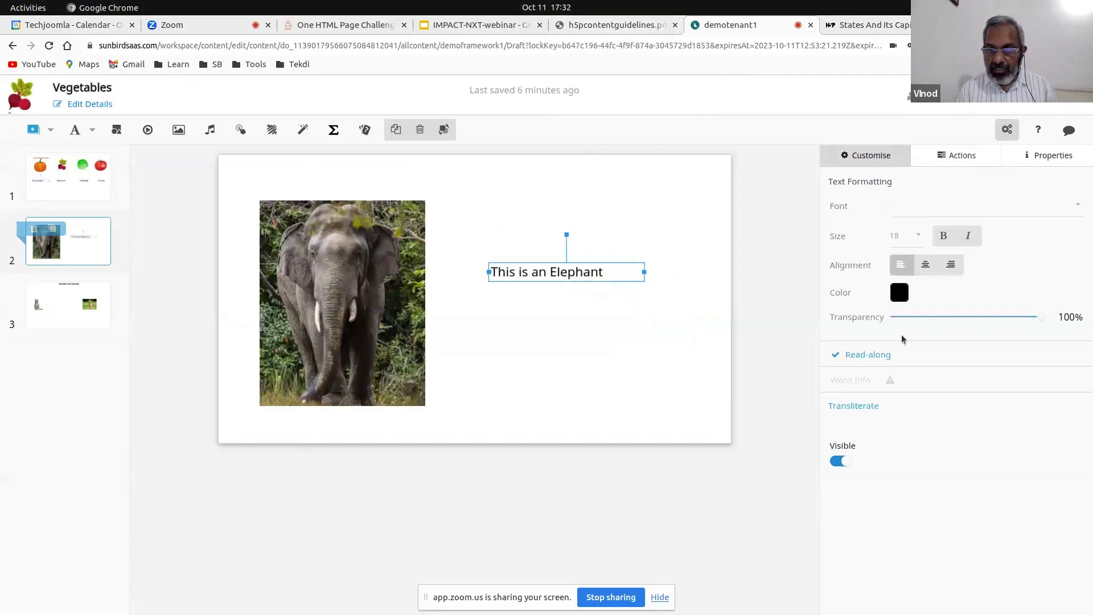
Step: Delete the caption's existing Read-along and confirm the removal
click(874, 355)
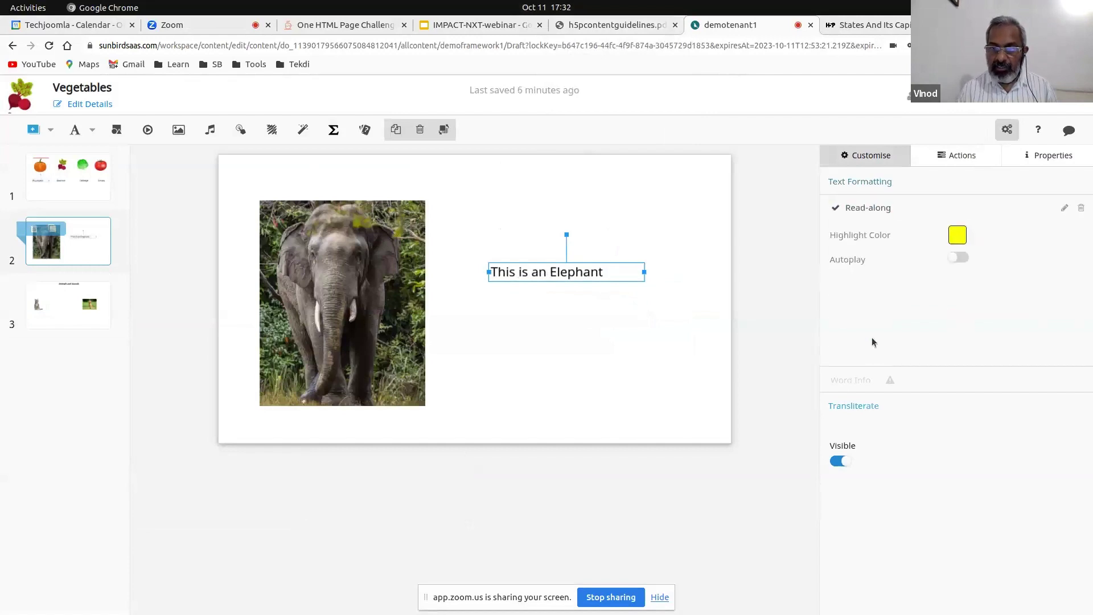
click(1080, 213)
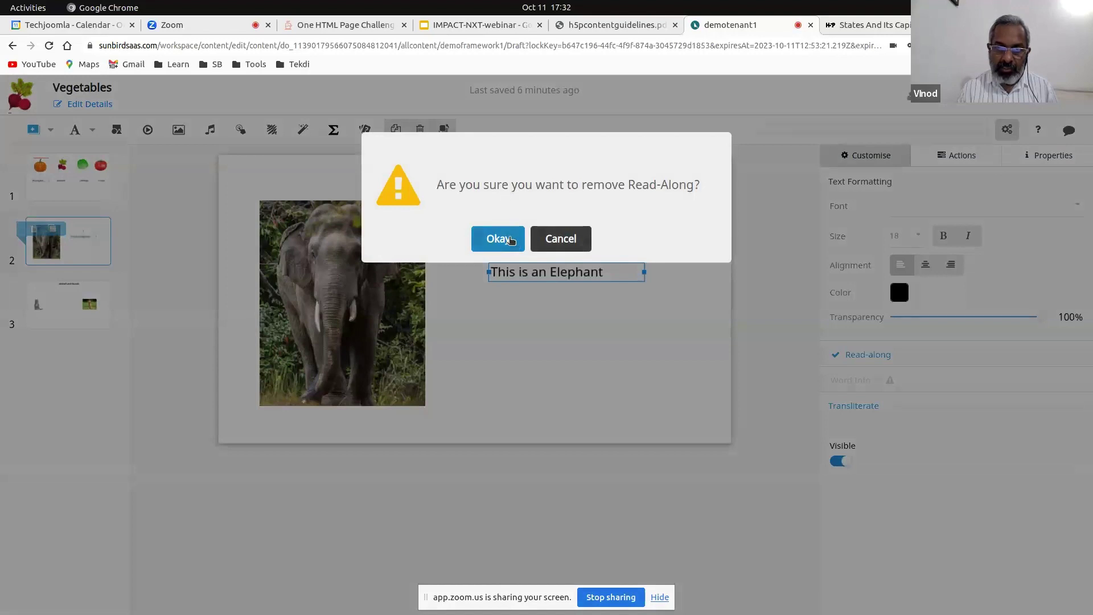
click(498, 239)
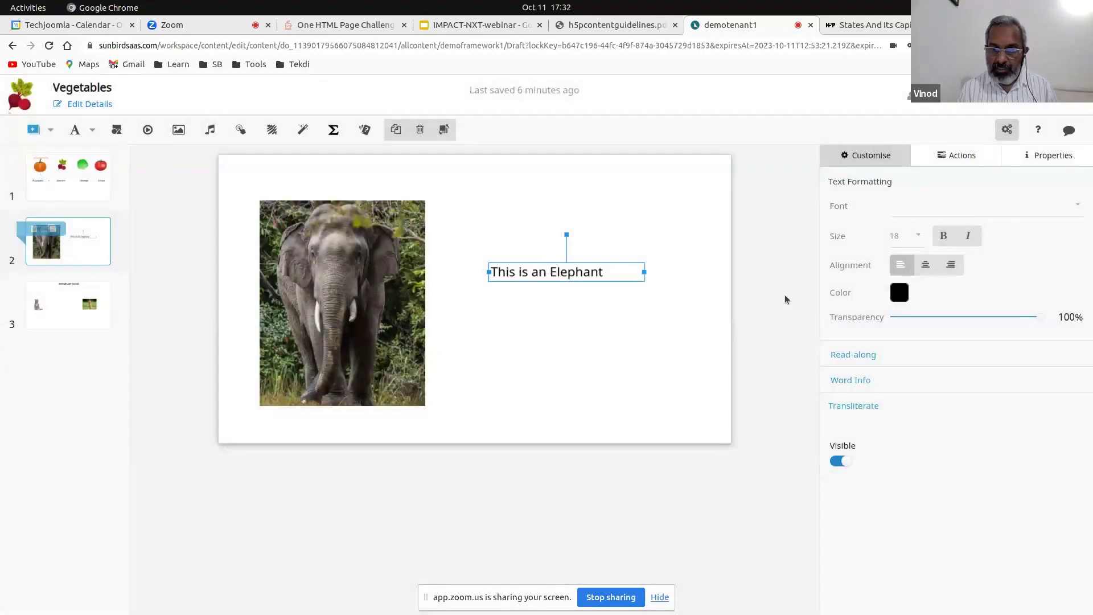
click(848, 356)
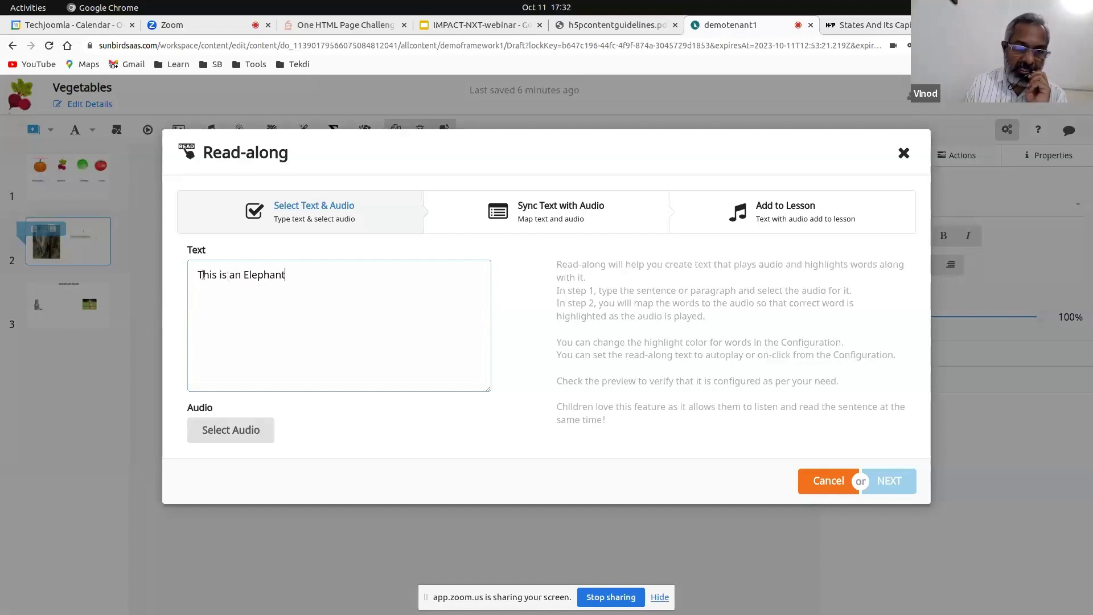
click(235, 431)
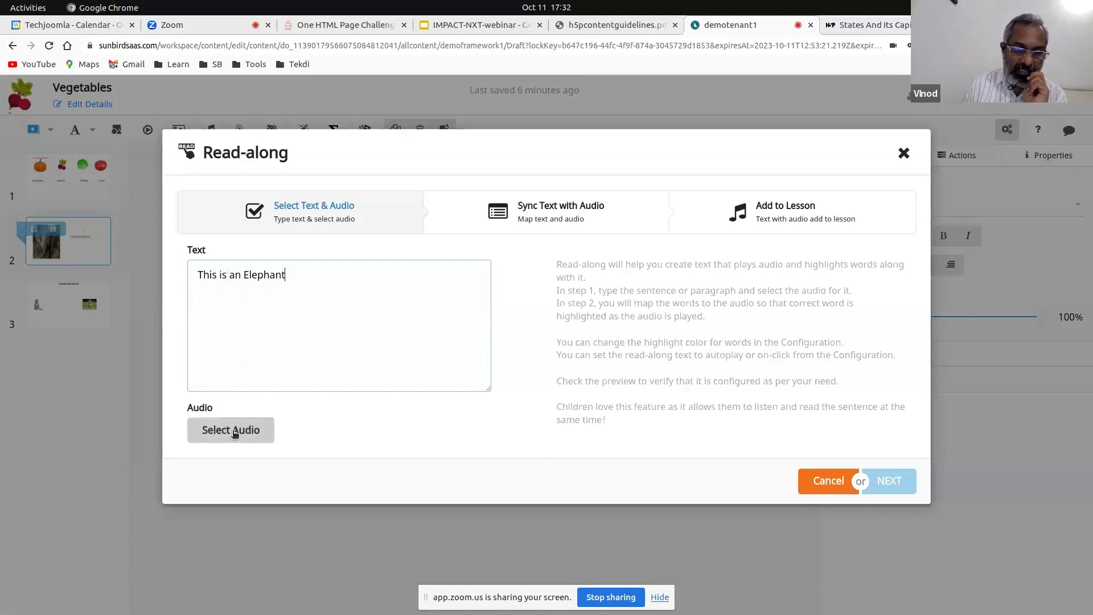
click(235, 432)
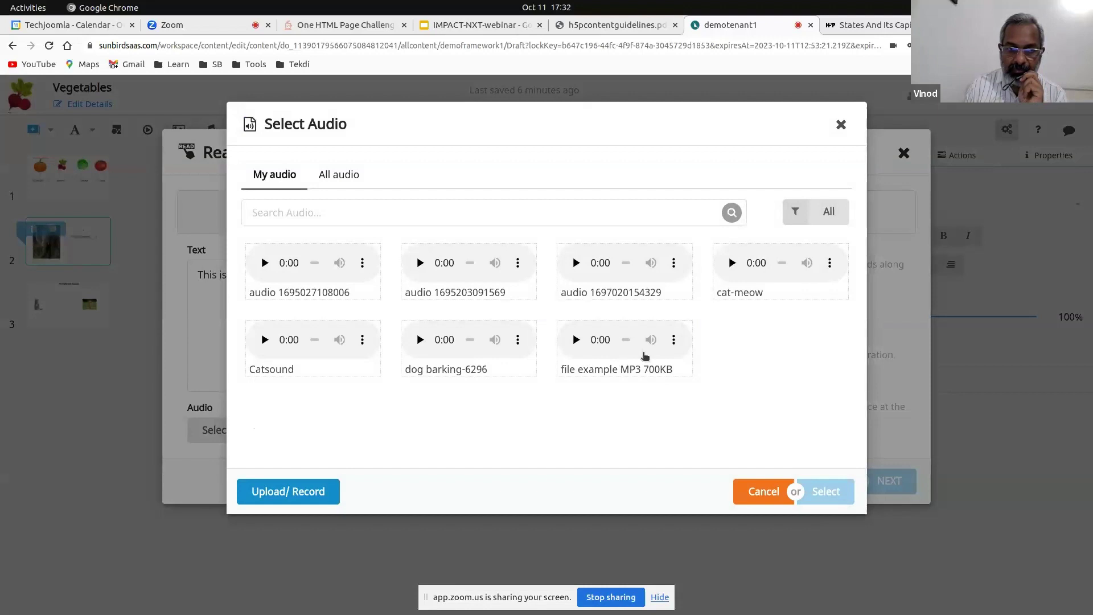
click(576, 340)
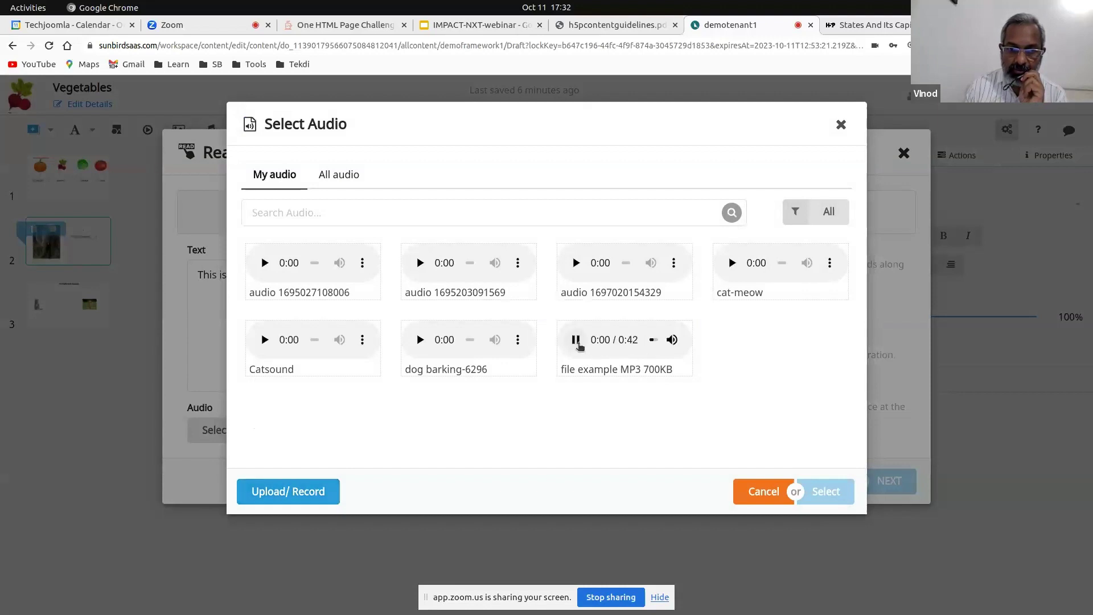
click(576, 263)
click(575, 340)
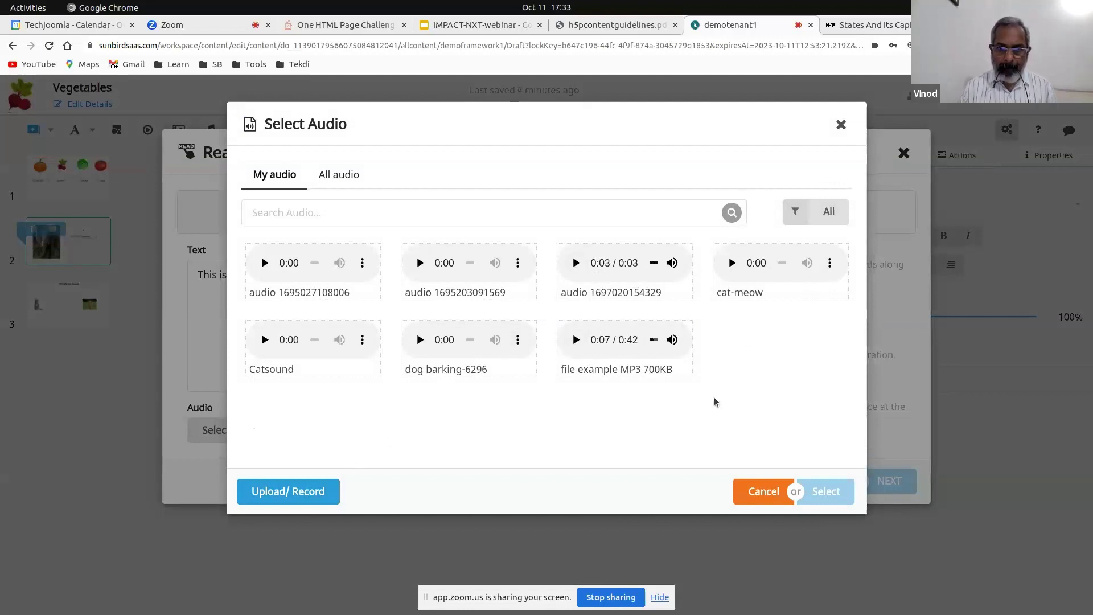
click(840, 124)
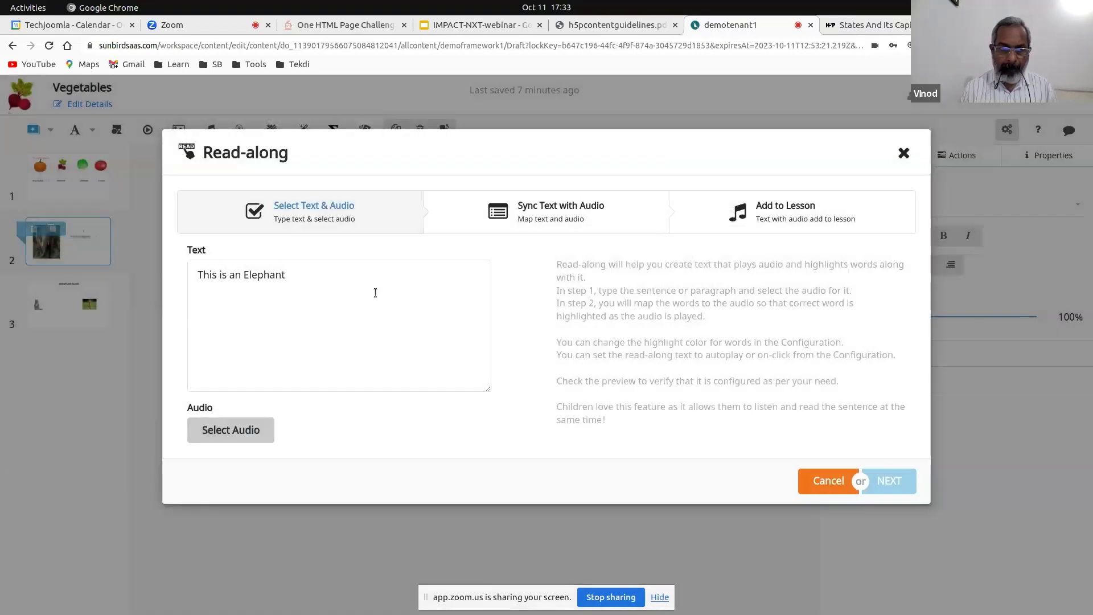
click(229, 432)
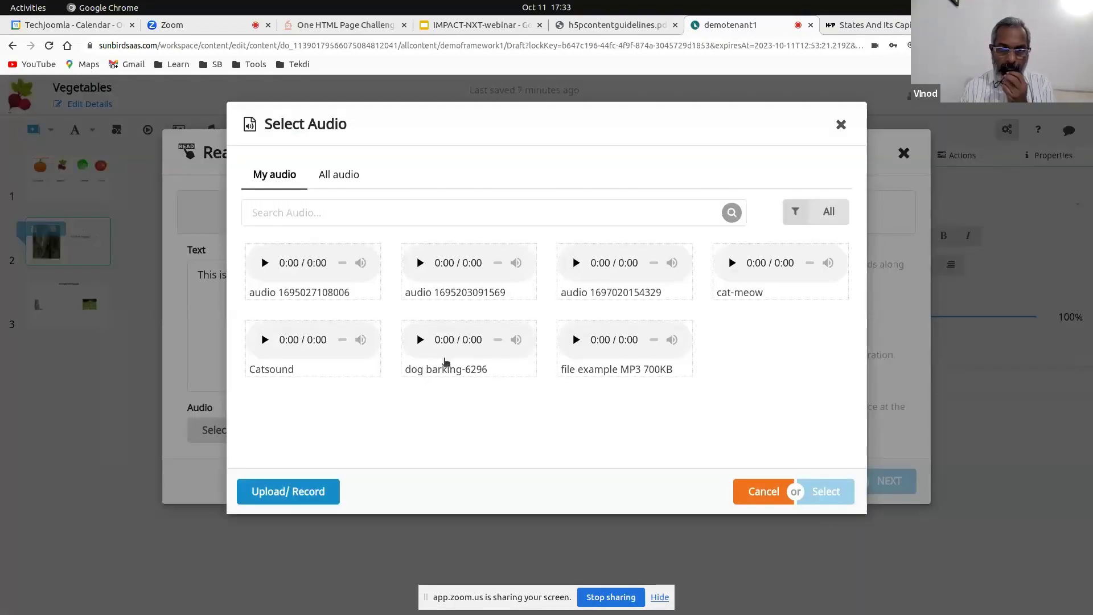
click(608, 291)
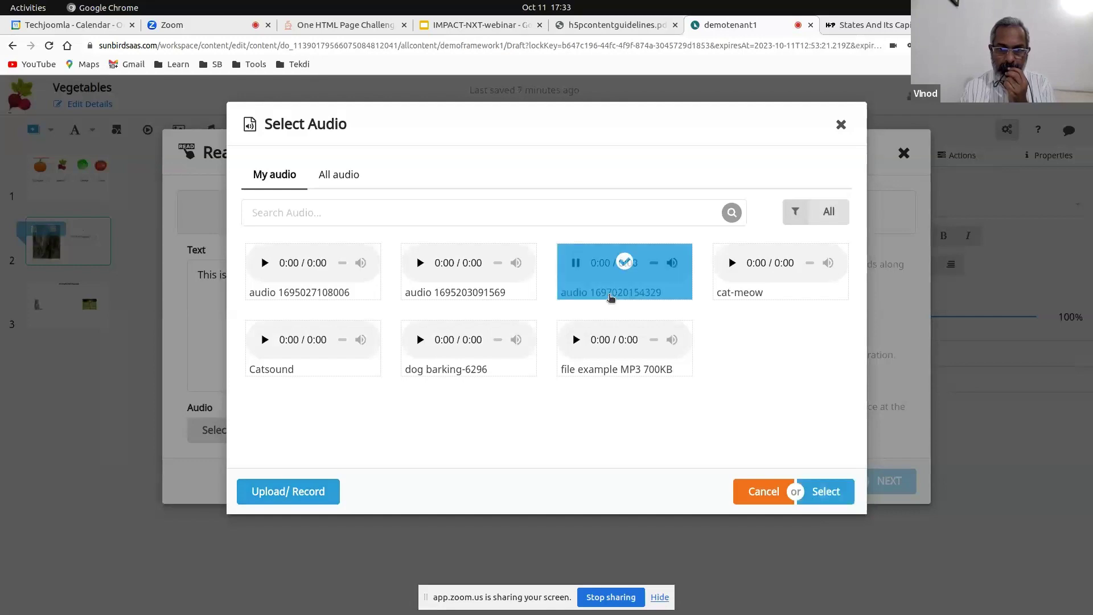
click(831, 492)
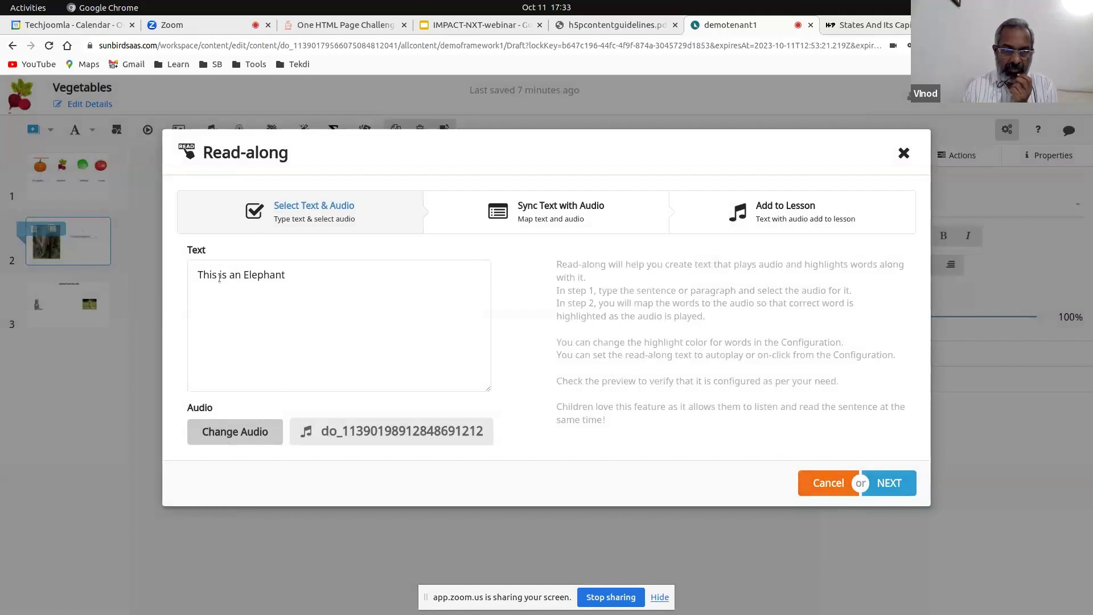
Step: Sync each word of 'This is an Elephant' to its audio, place it on slide 2 and save
click(896, 485)
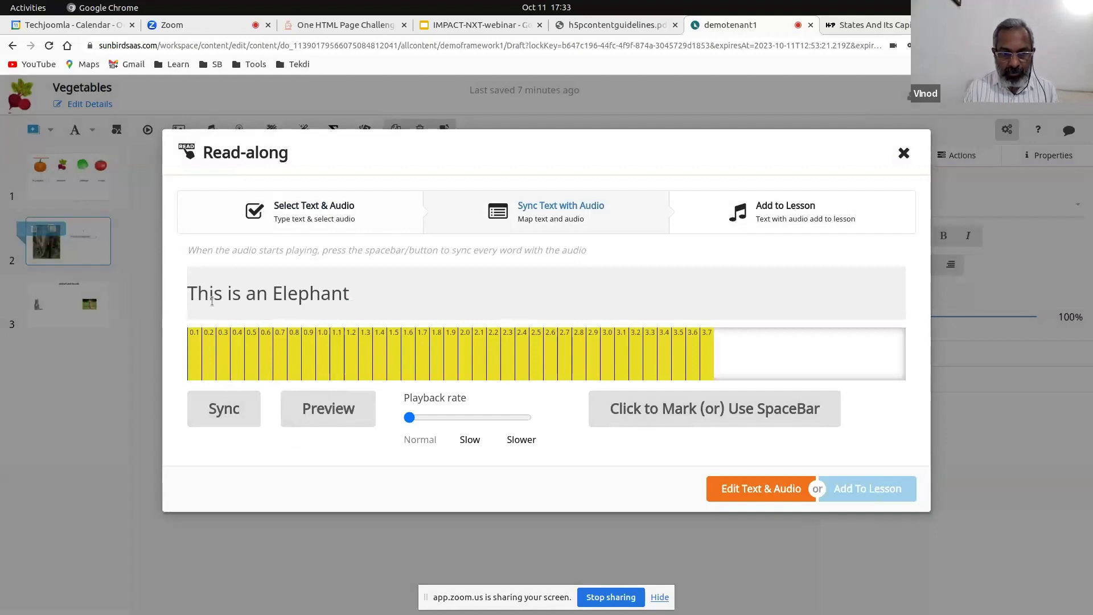
click(239, 411)
key(space)
key(space)
key(space)
key(space)
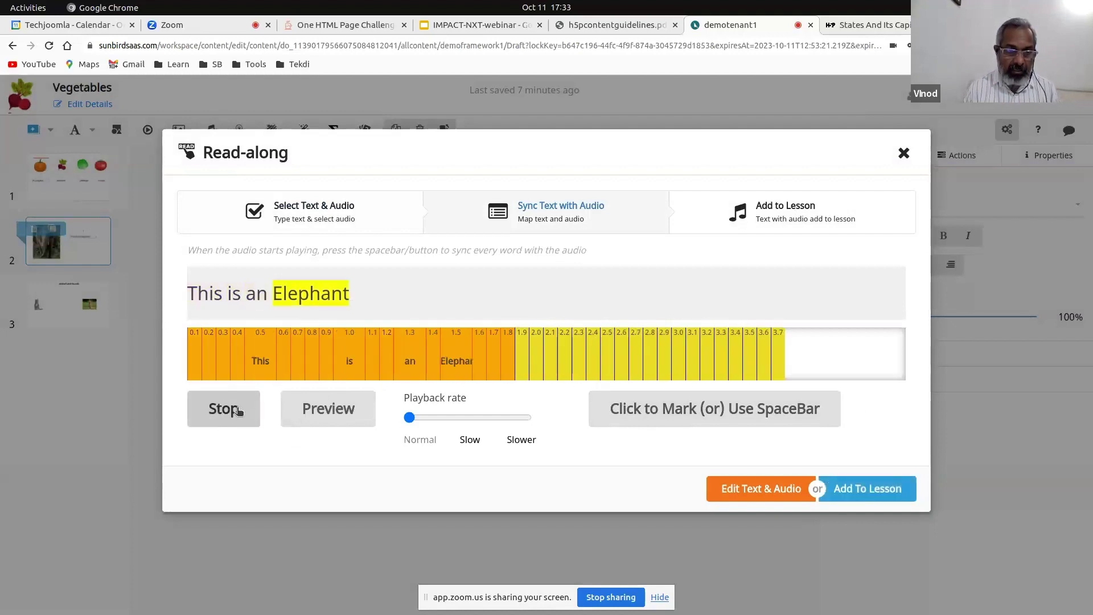
click(872, 488)
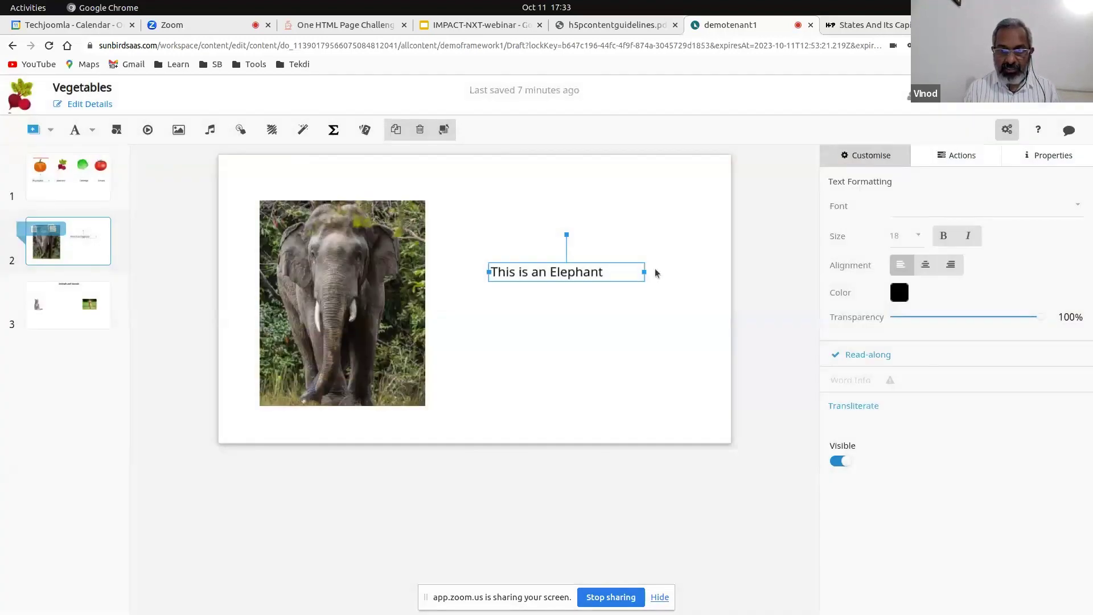
drag(640, 271, 628, 271)
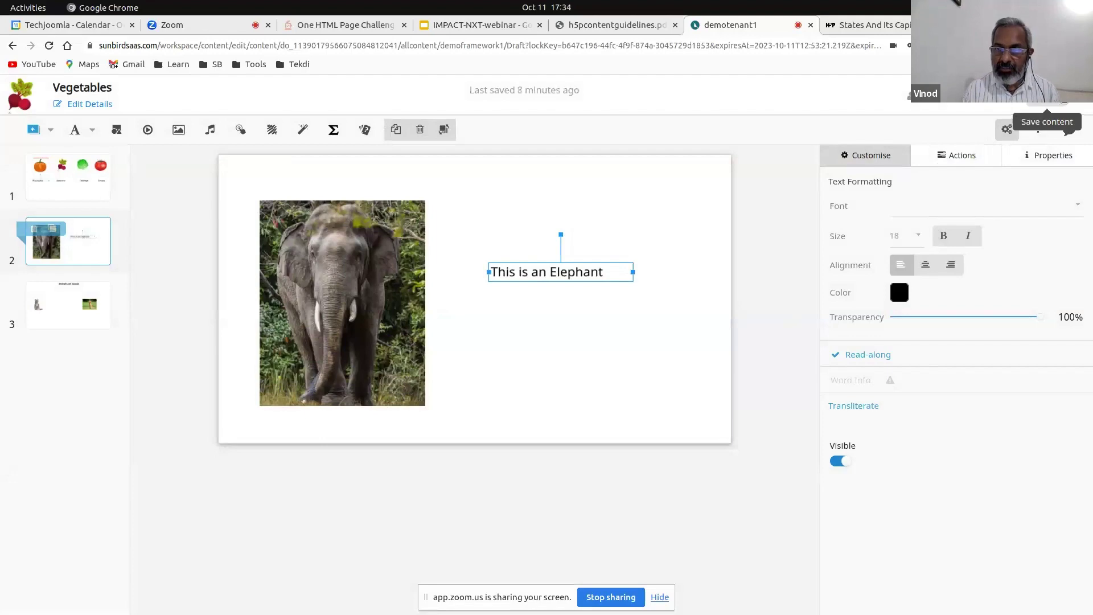
click(1047, 94)
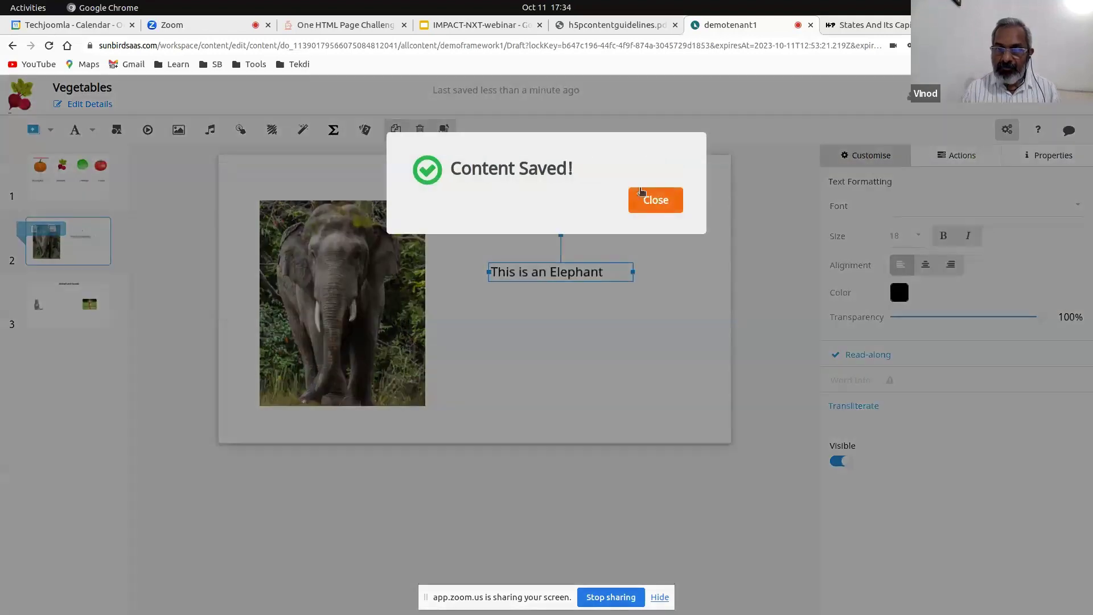
Step: Preview the elephant slide and play the 'This is an Elephant' read-along with word highlighting
click(649, 199)
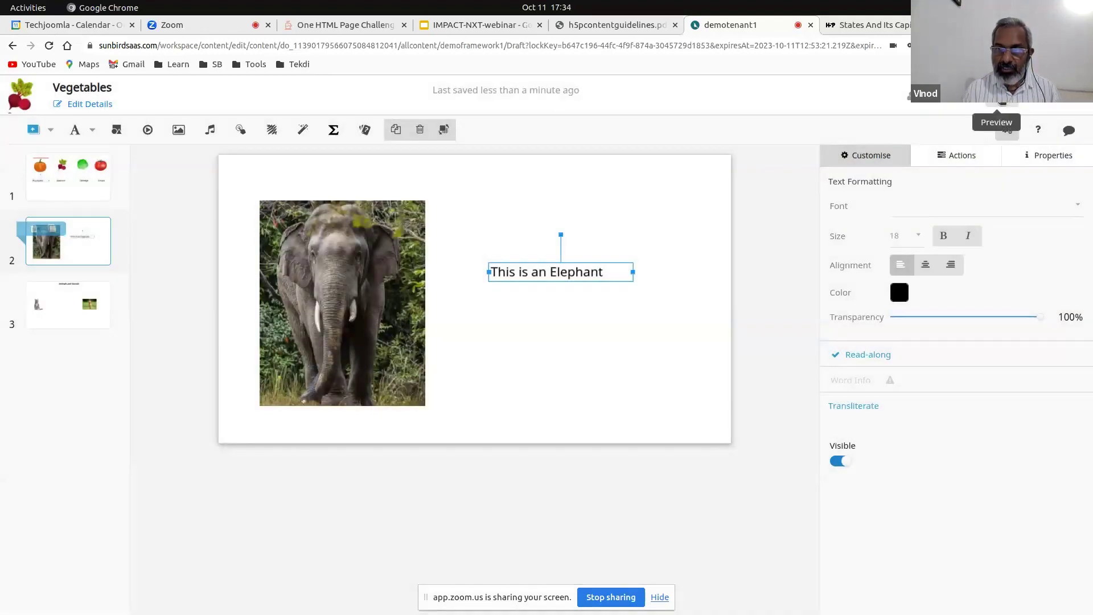
click(1002, 103)
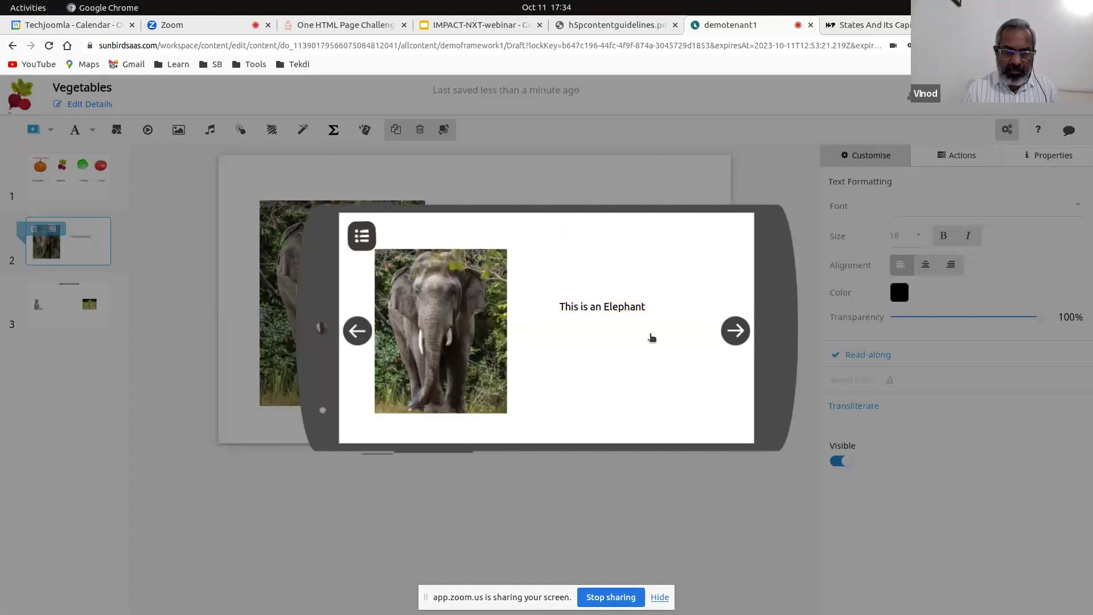
key(XF86AudioRaiseVolume)
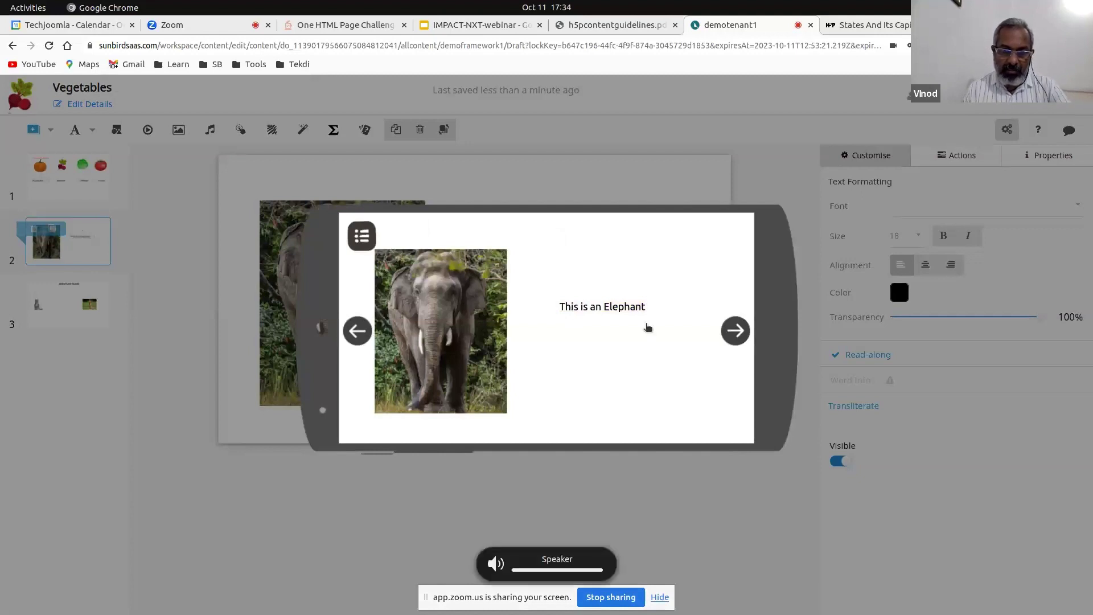
click(572, 309)
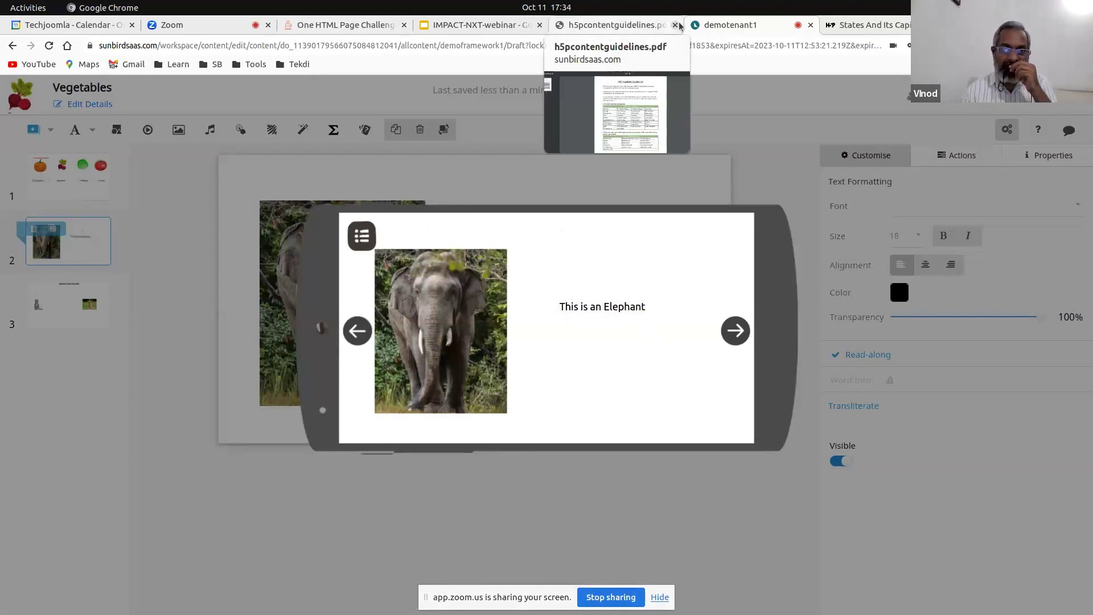
key(alt+Tab)
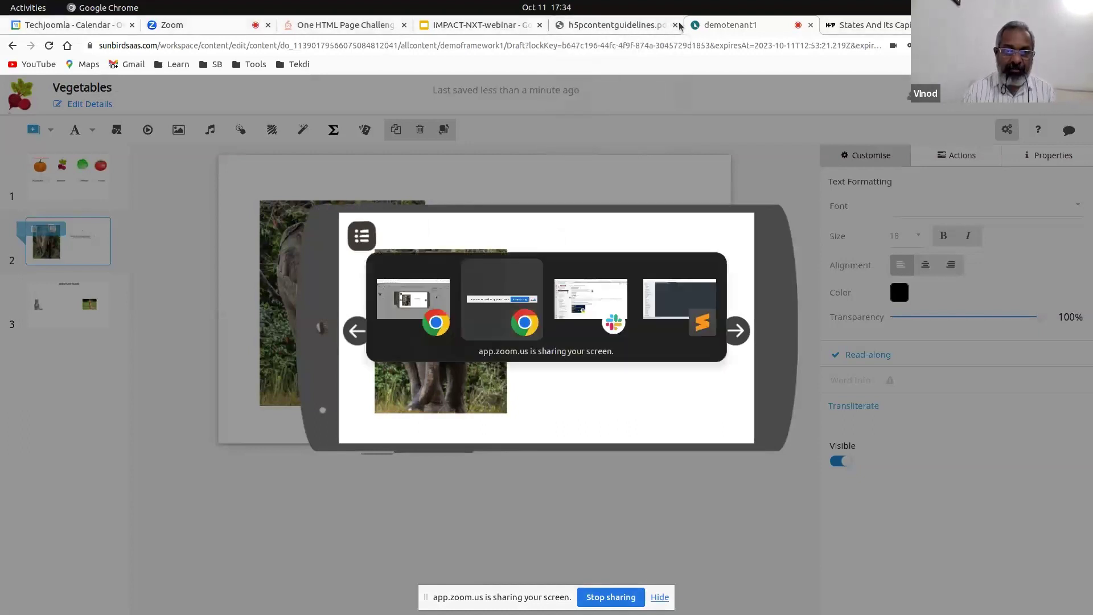
key(alt+Tab)
key(alt+Tab)
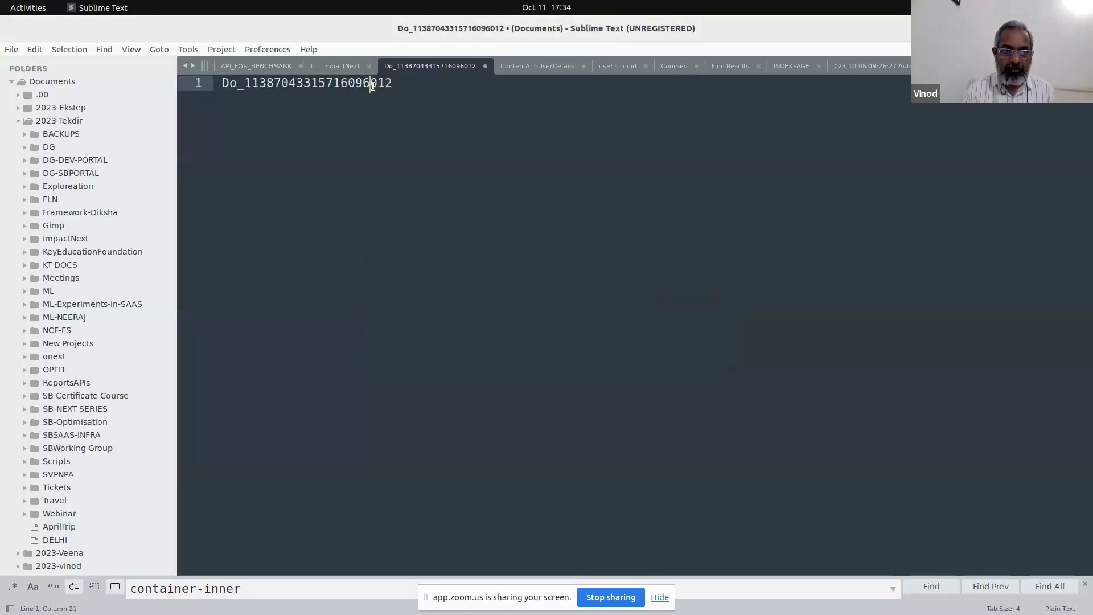
double_click(372, 86)
key(ctrl+c)
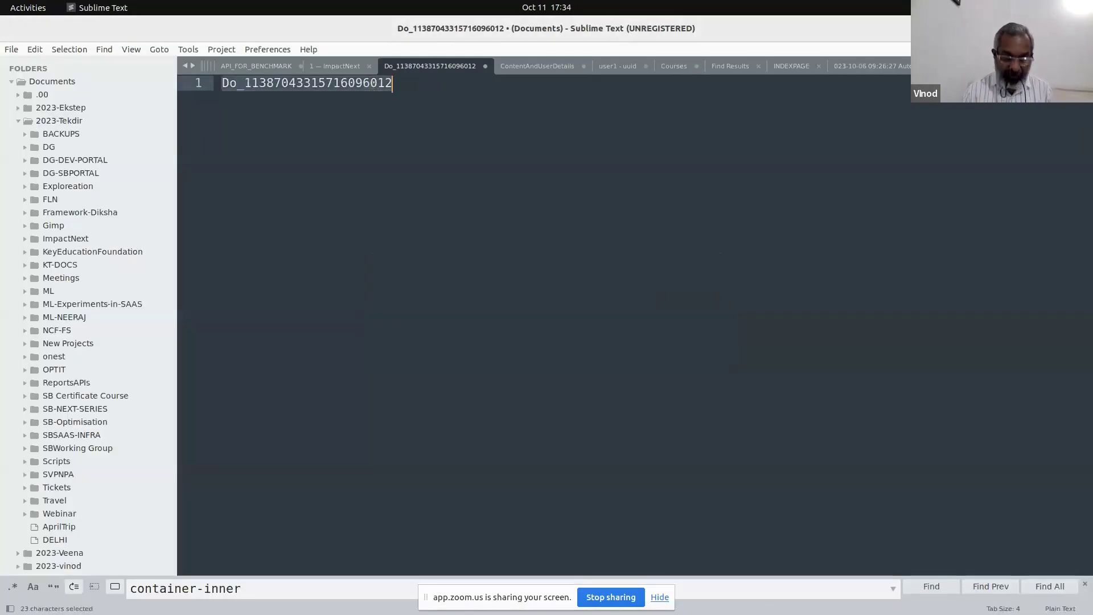
key(alt+Tab)
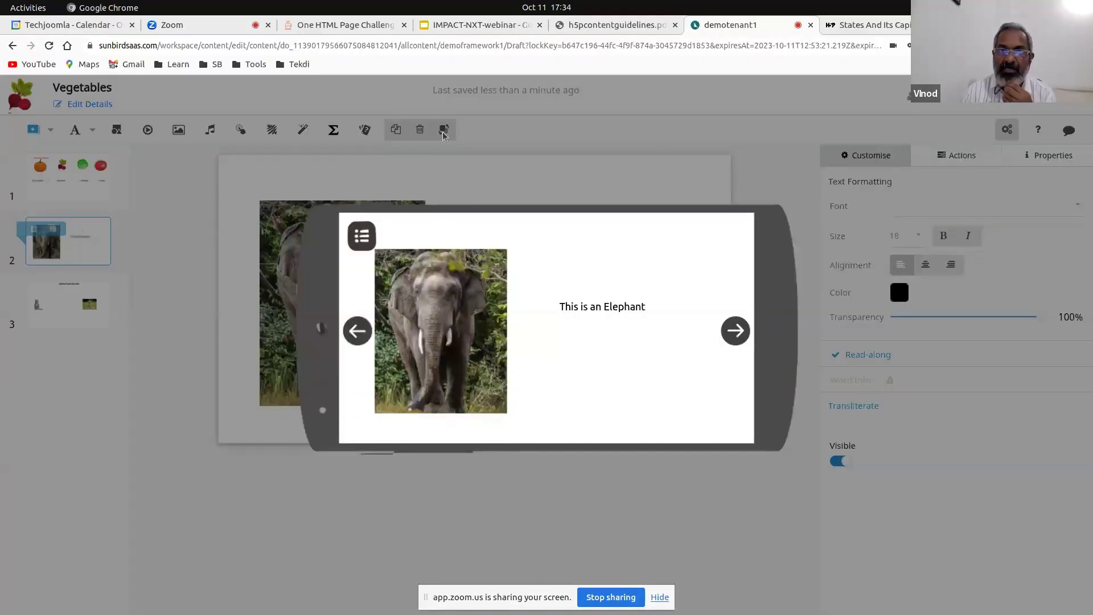
click(623, 158)
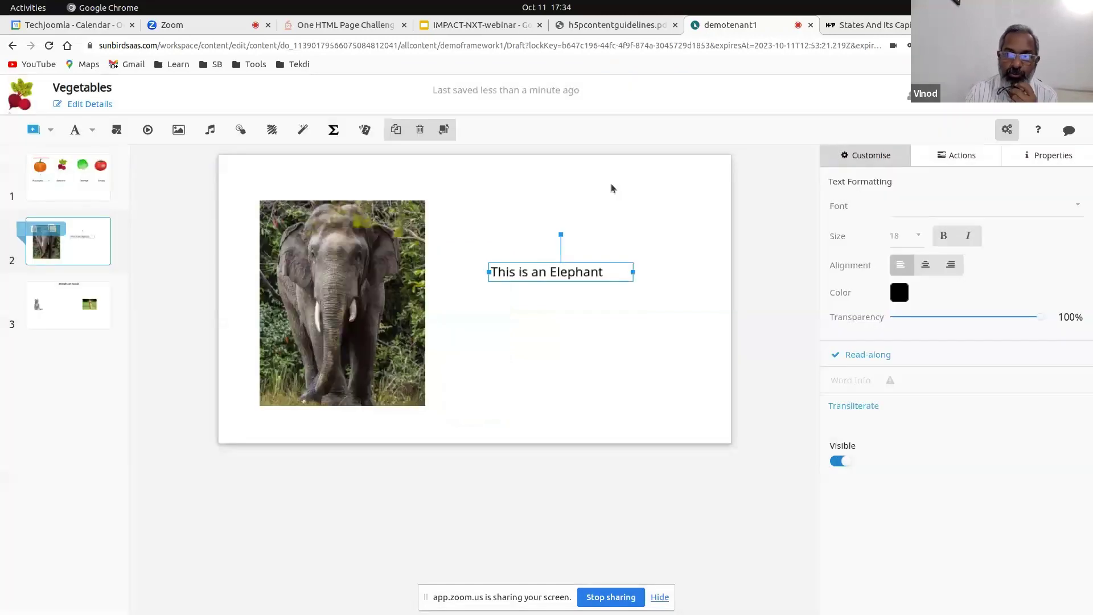
click(1069, 129)
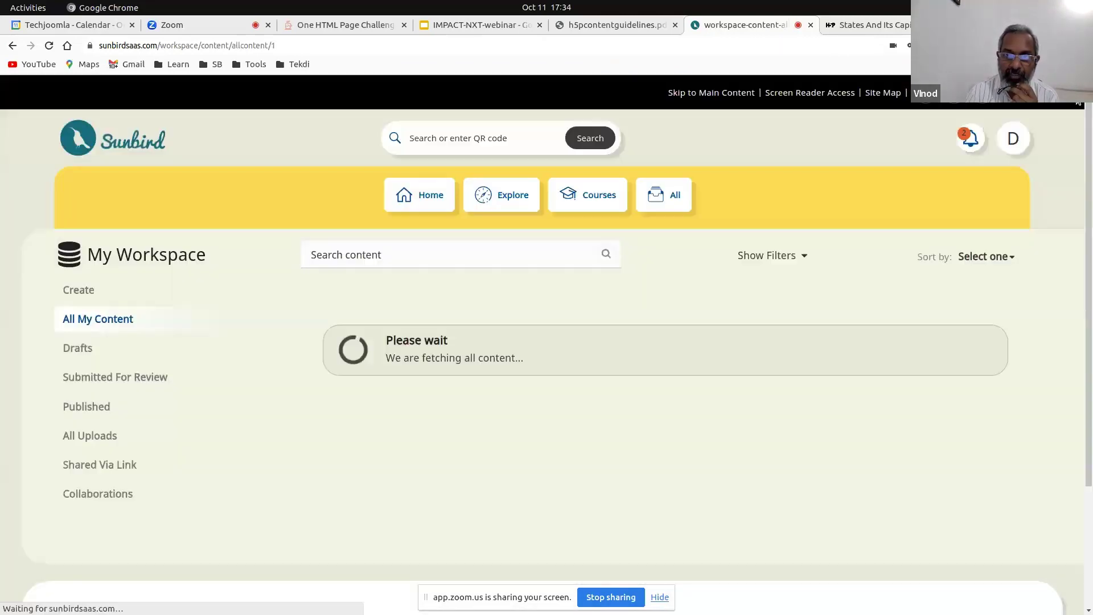
Step: Search the portal for the copied content ID and open Building Writing Skills
click(419, 197)
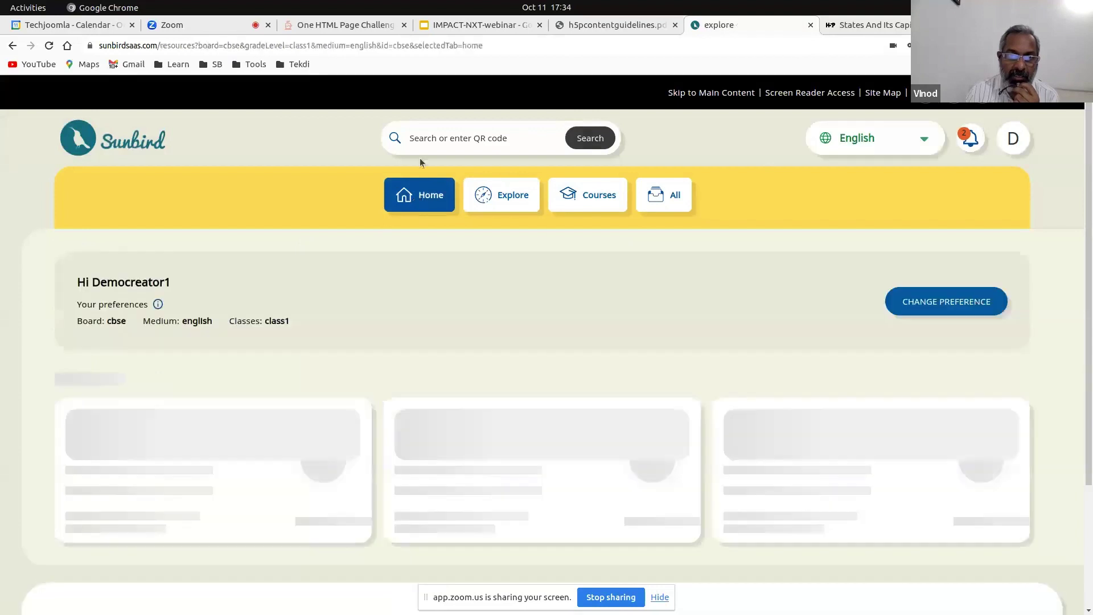
click(428, 139)
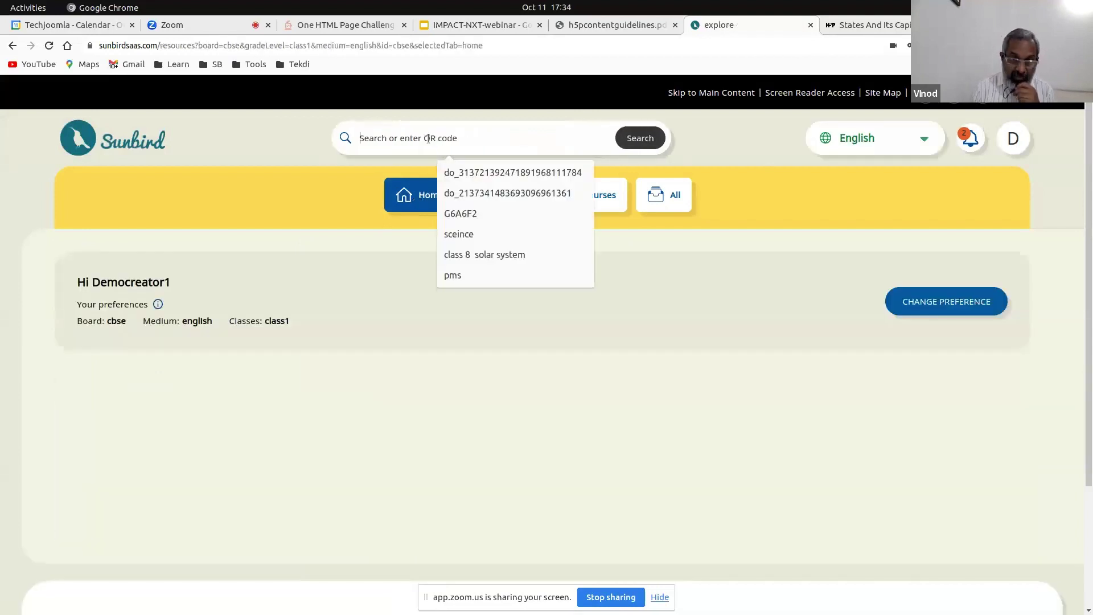
key(ctrl+v)
click(639, 141)
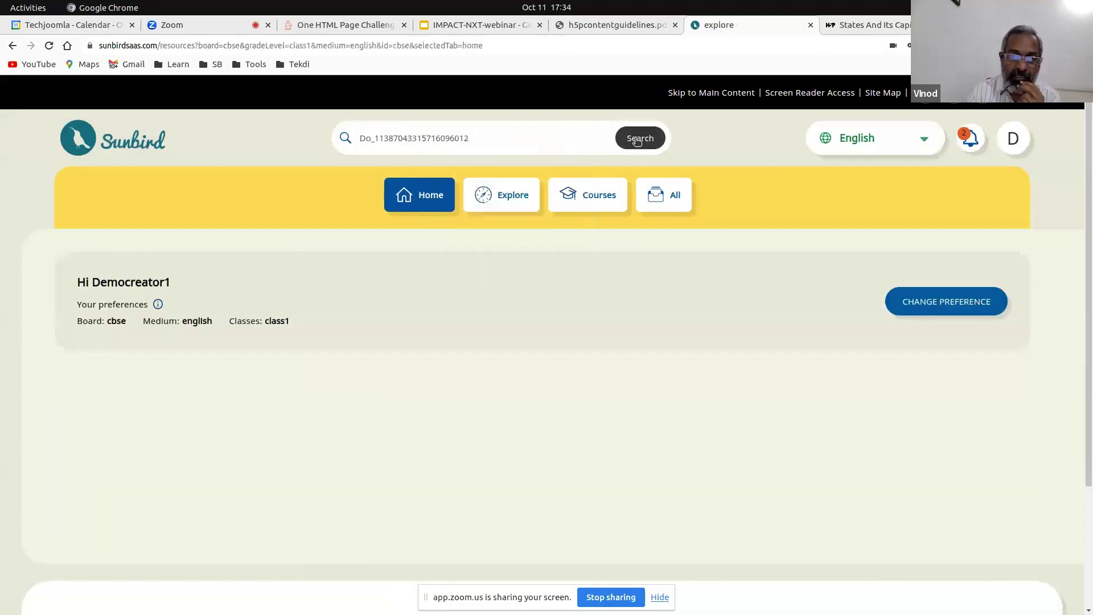
click(387, 392)
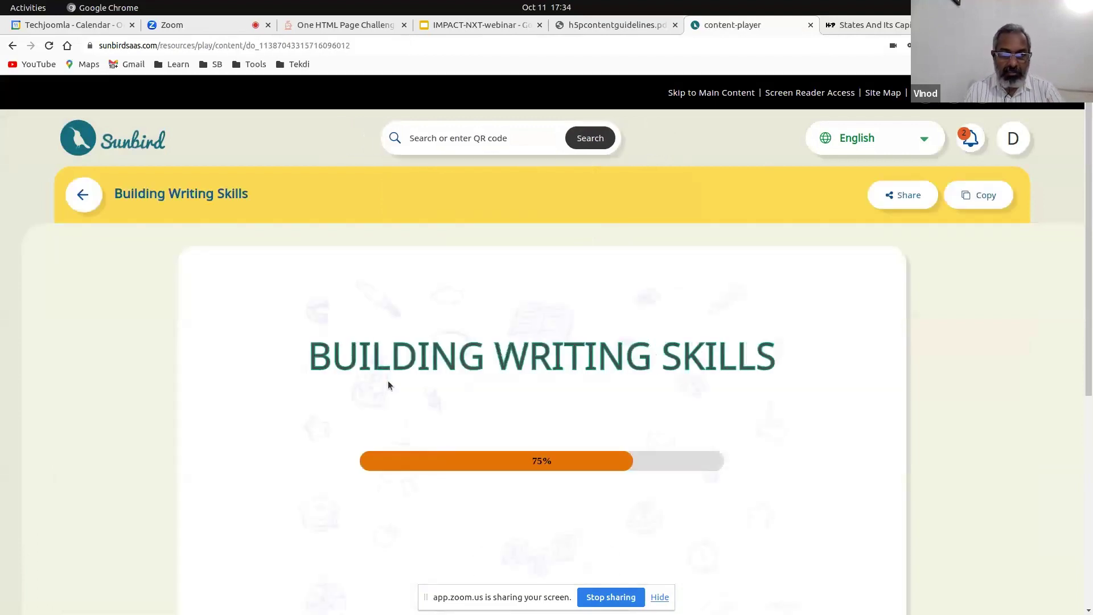
key(XF86AudioRaiseVolume)
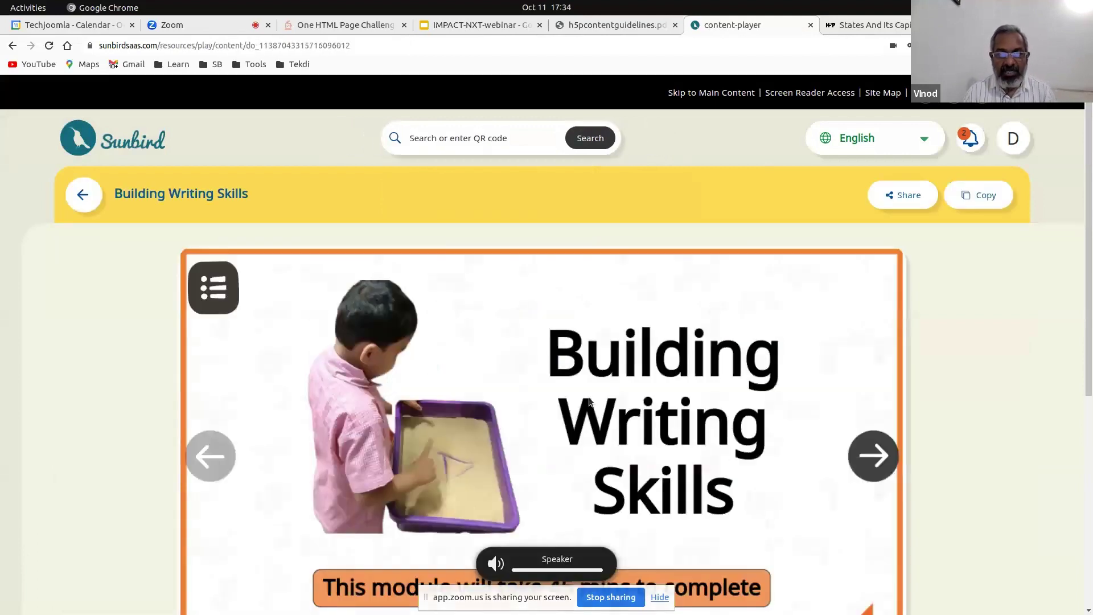
Step: Advance through the Building Writing Skills slides past the video instructions slide
click(864, 455)
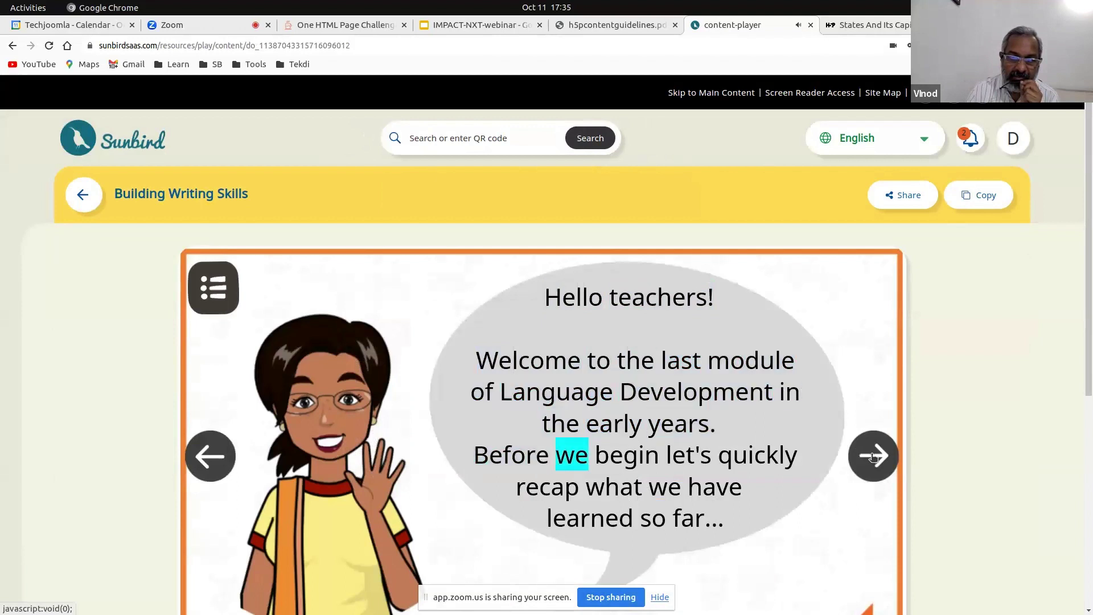
scroll(937, 410, down, 1)
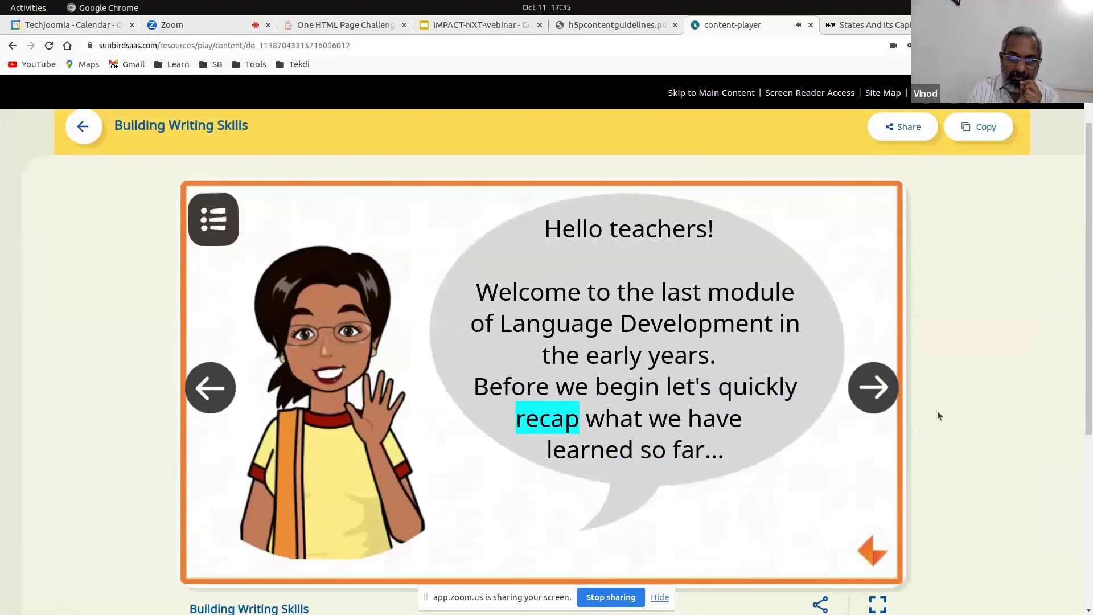
click(880, 394)
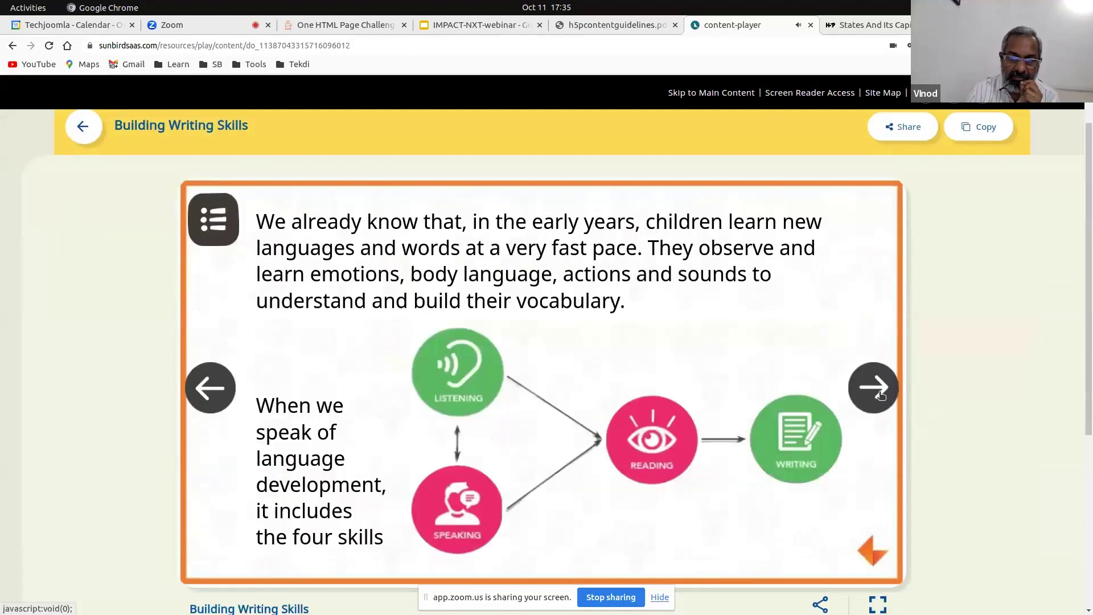
click(880, 394)
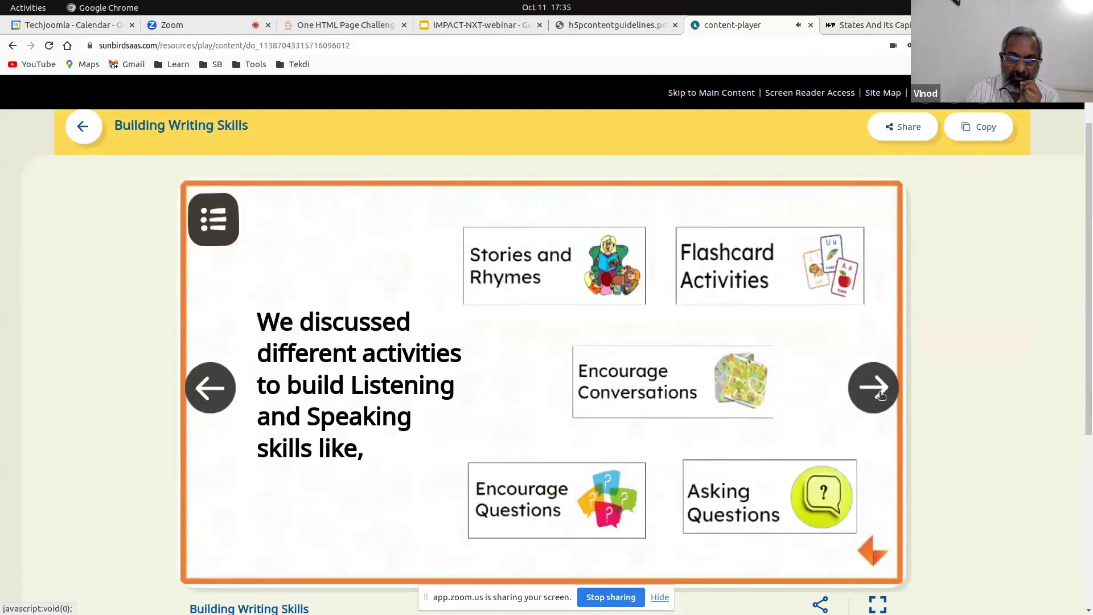
click(880, 394)
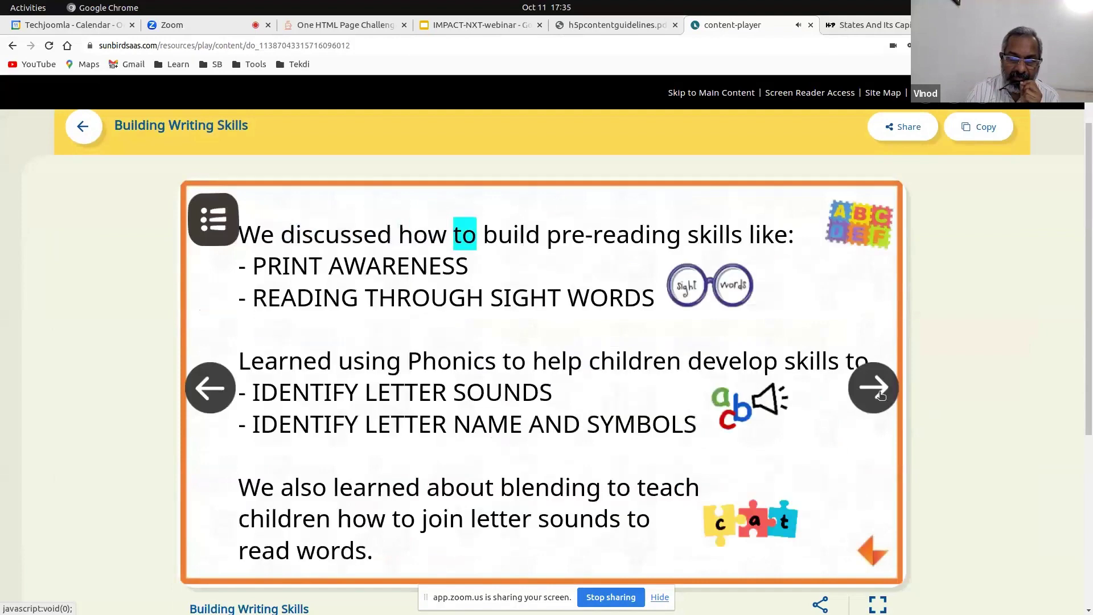
click(880, 395)
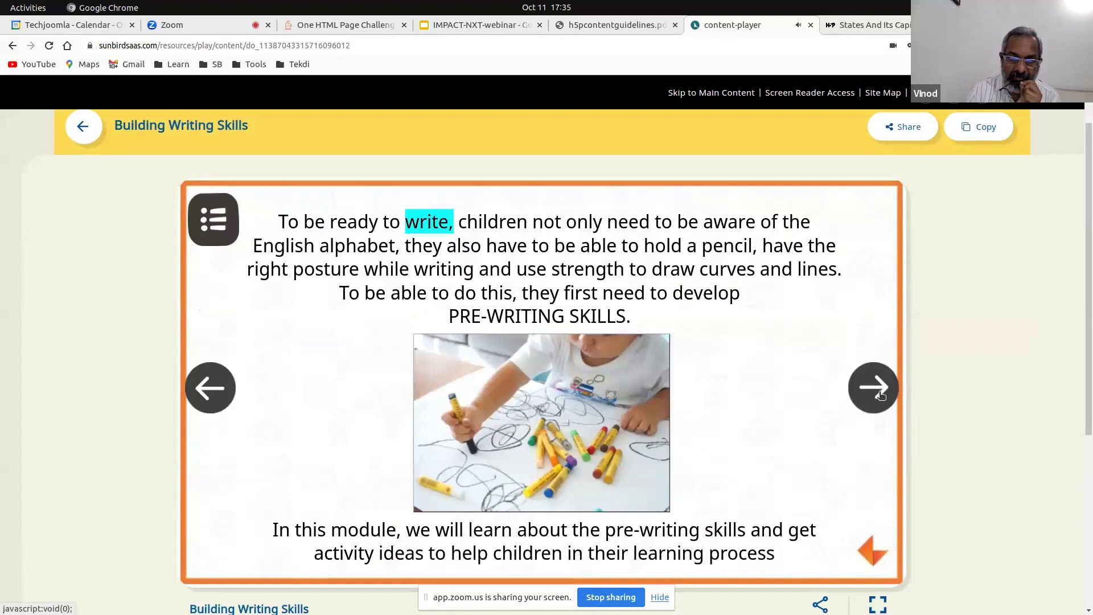
click(880, 394)
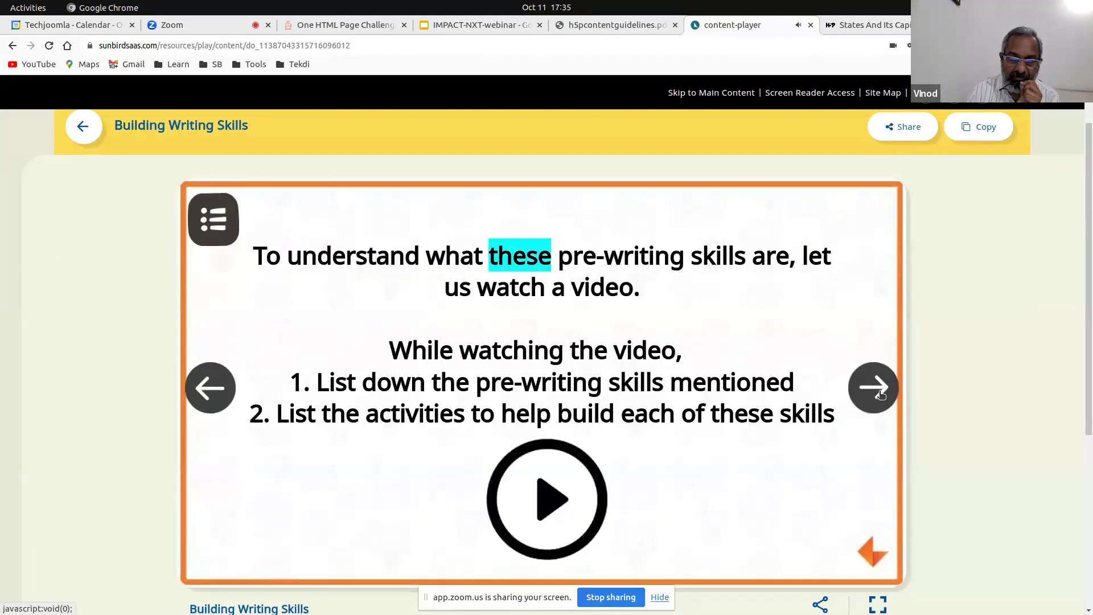
click(880, 395)
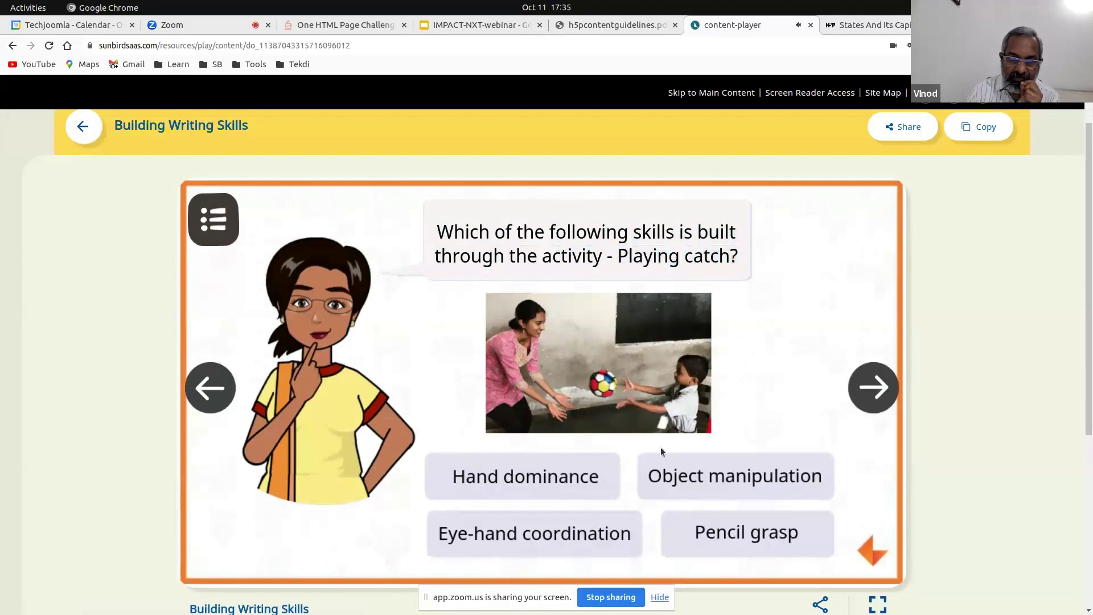
Step: Answer the playing-catch quiz with Eye-hand coordination and scroll back to the top
click(587, 481)
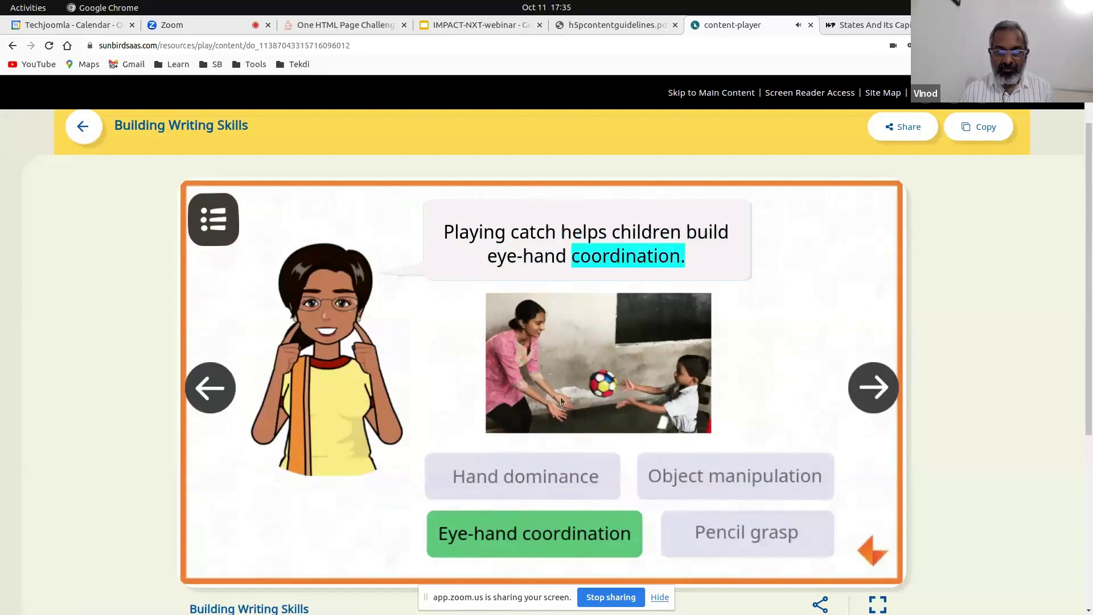
scroll(787, 404, down, 1)
scroll(788, 403, down, 1)
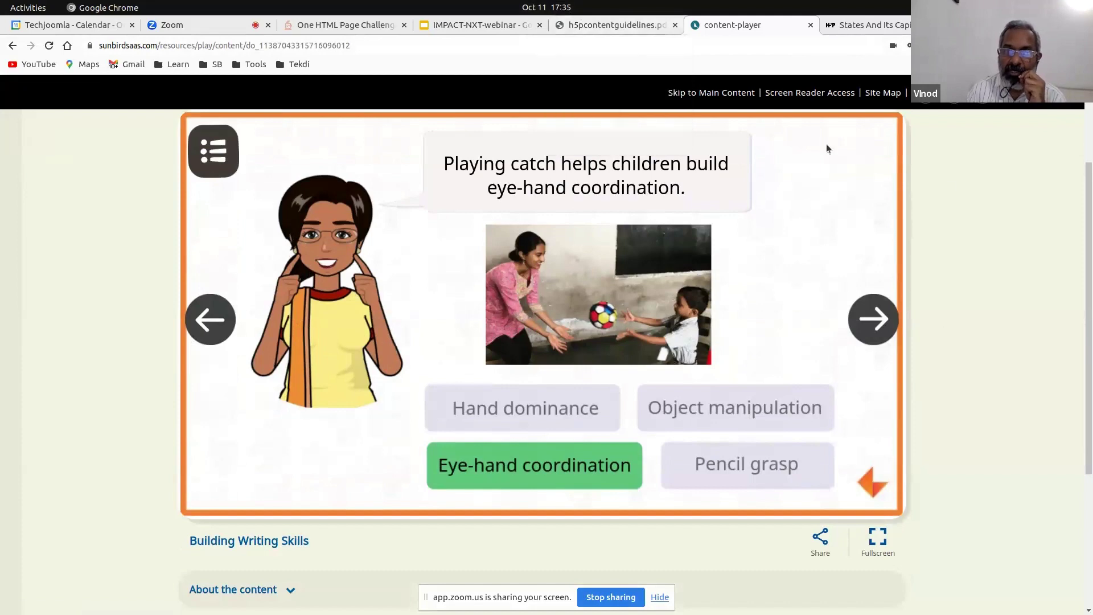
scroll(951, 171, up, 3)
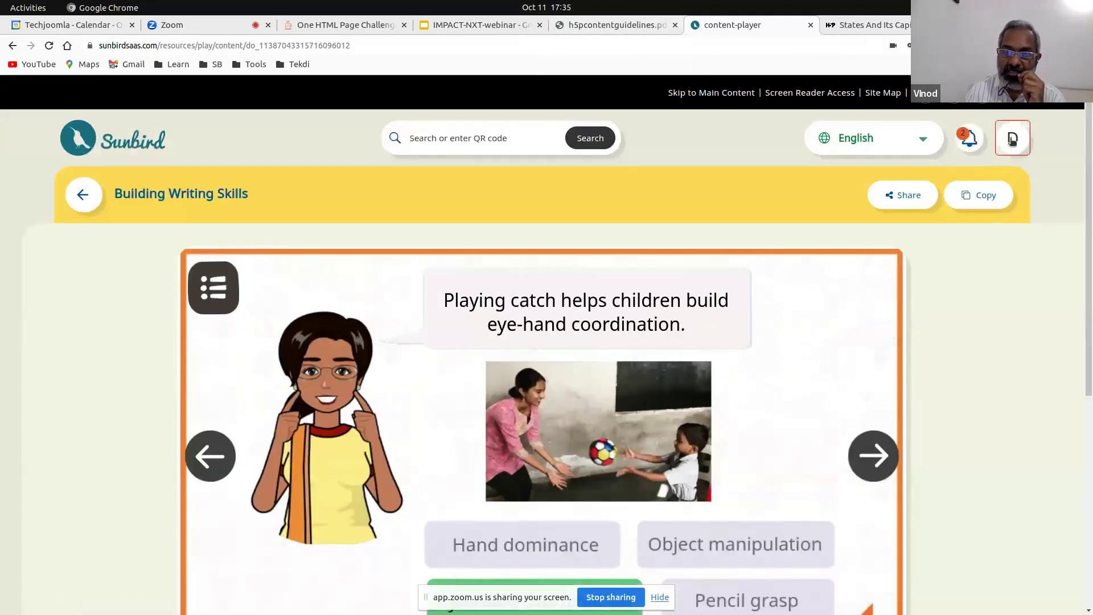
Step: Open the Vegetables content for editing from My Workspace > All My Content
click(1012, 138)
click(859, 416)
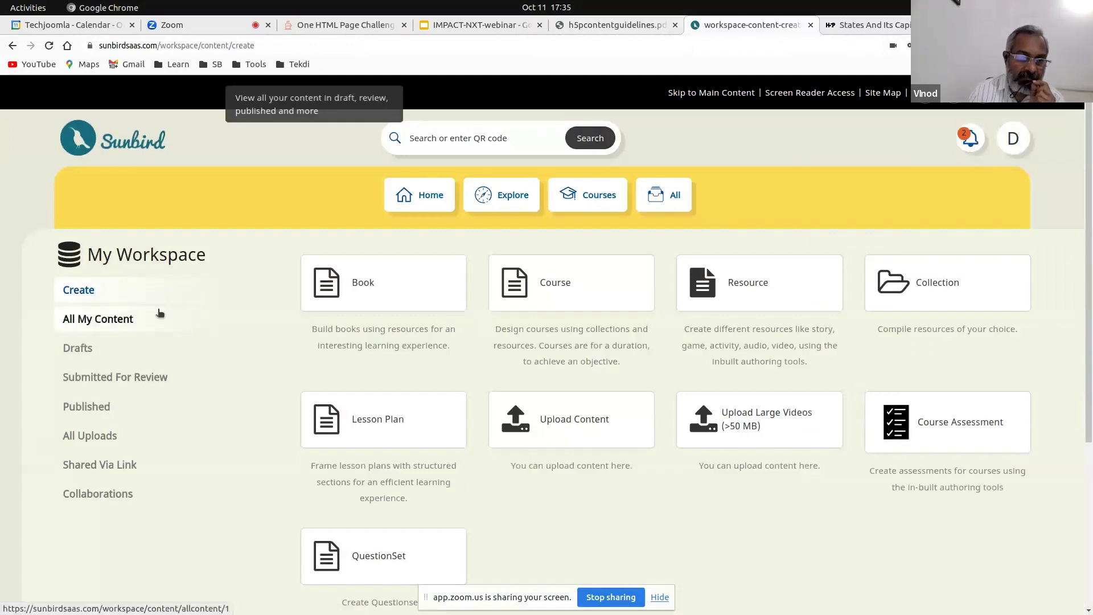
click(89, 329)
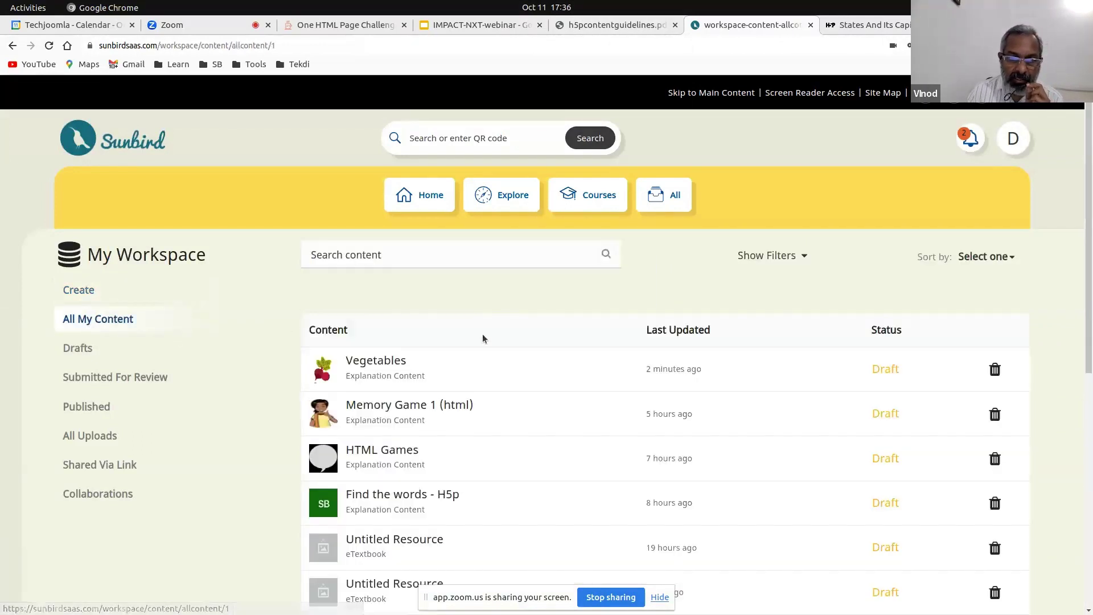
click(385, 373)
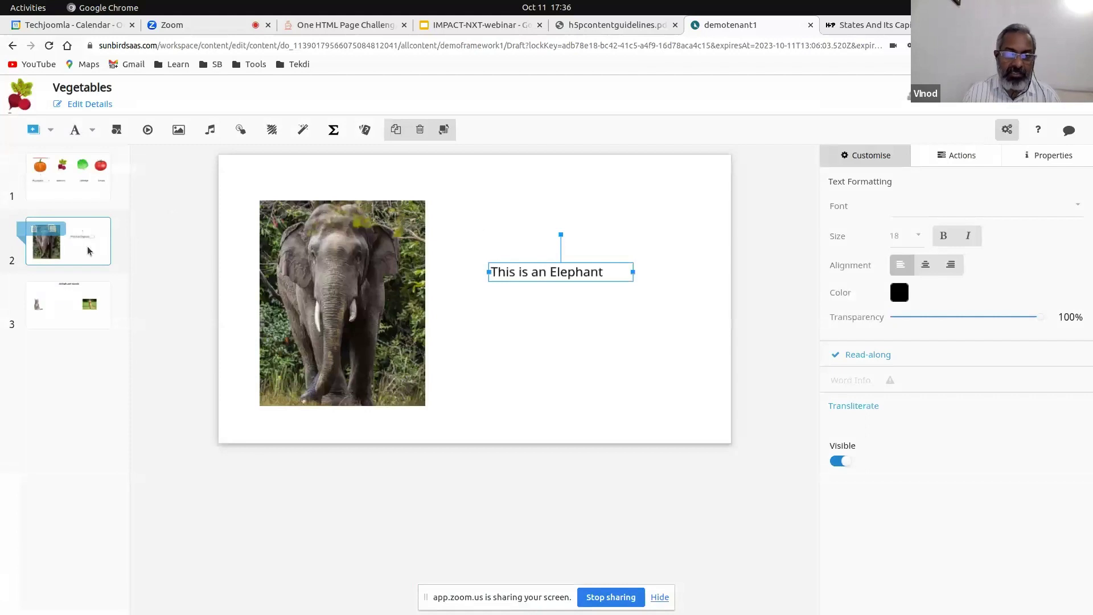
click(87, 246)
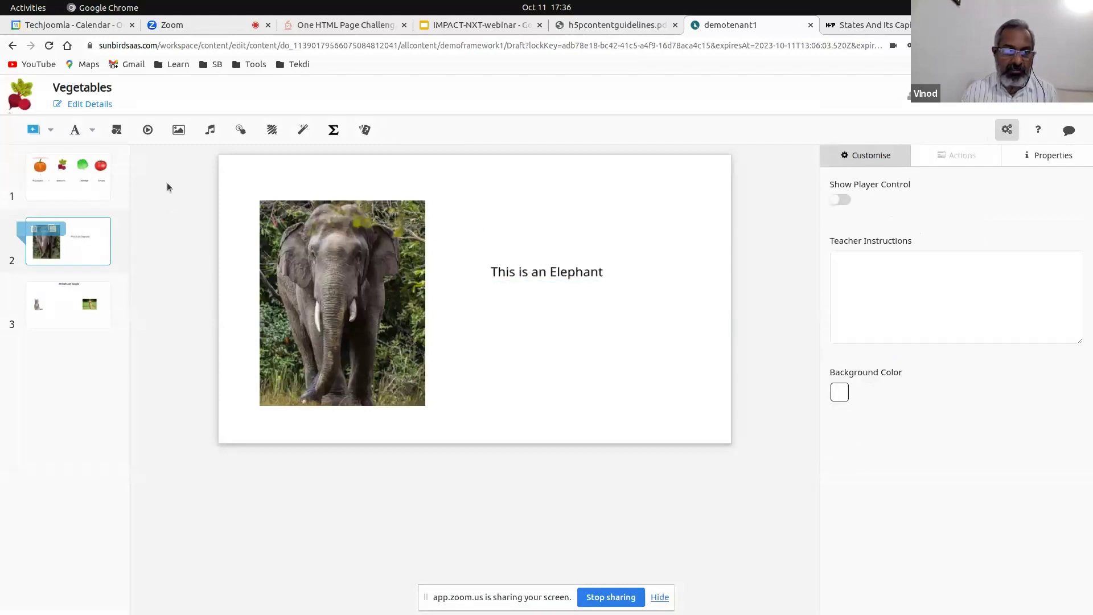
Step: Add a 'Go to next slide' text box below 'This is an Elephant' and narrow it
click(75, 131)
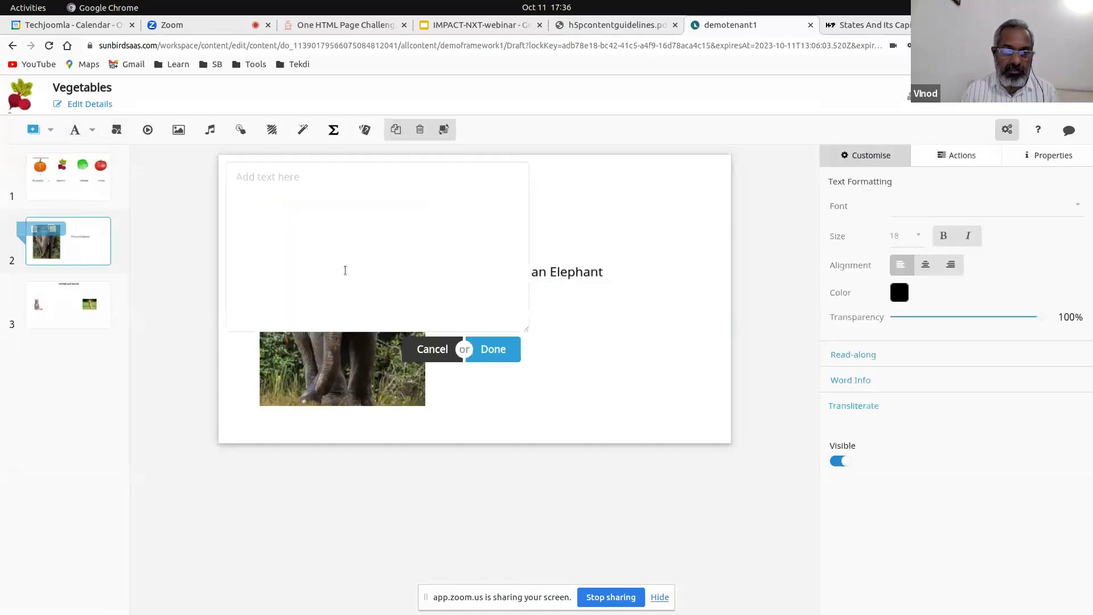
click(327, 238)
text(Go to  )
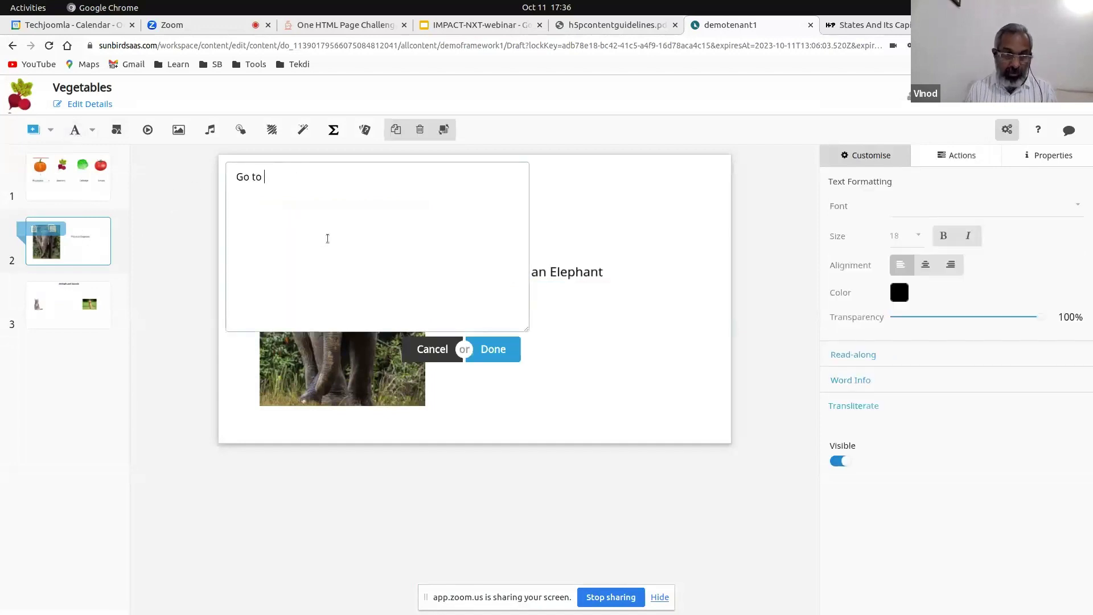
text(next slide)
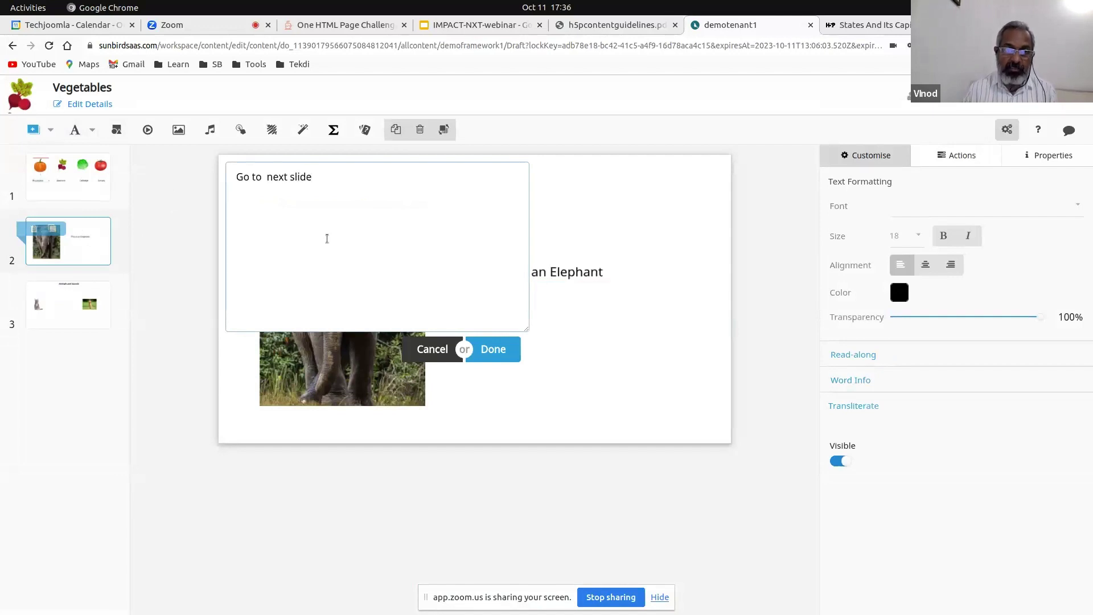
click(493, 349)
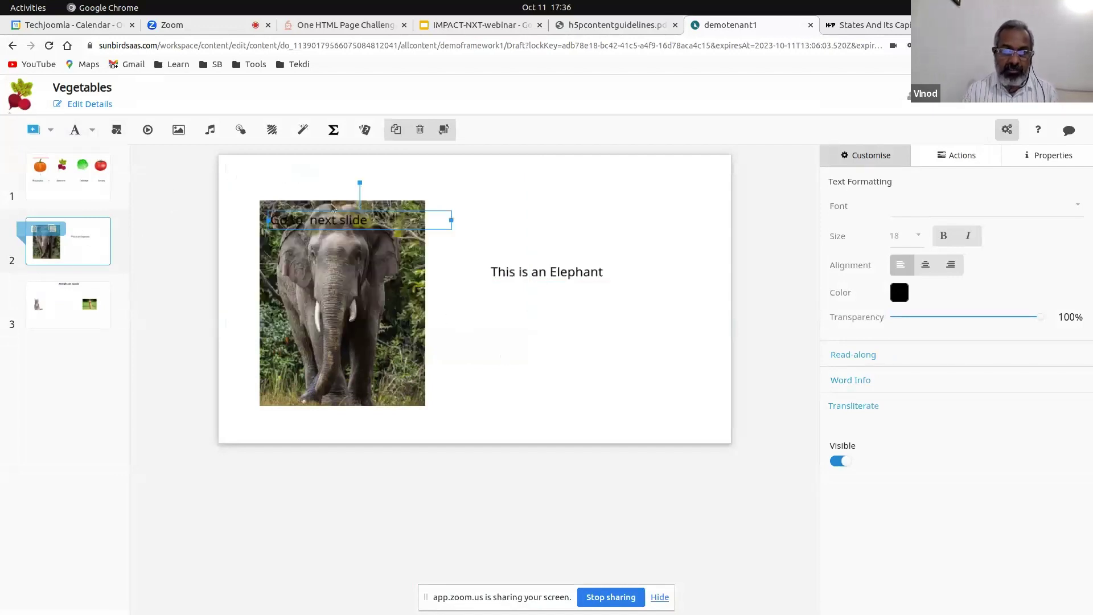
drag(331, 206, 586, 308)
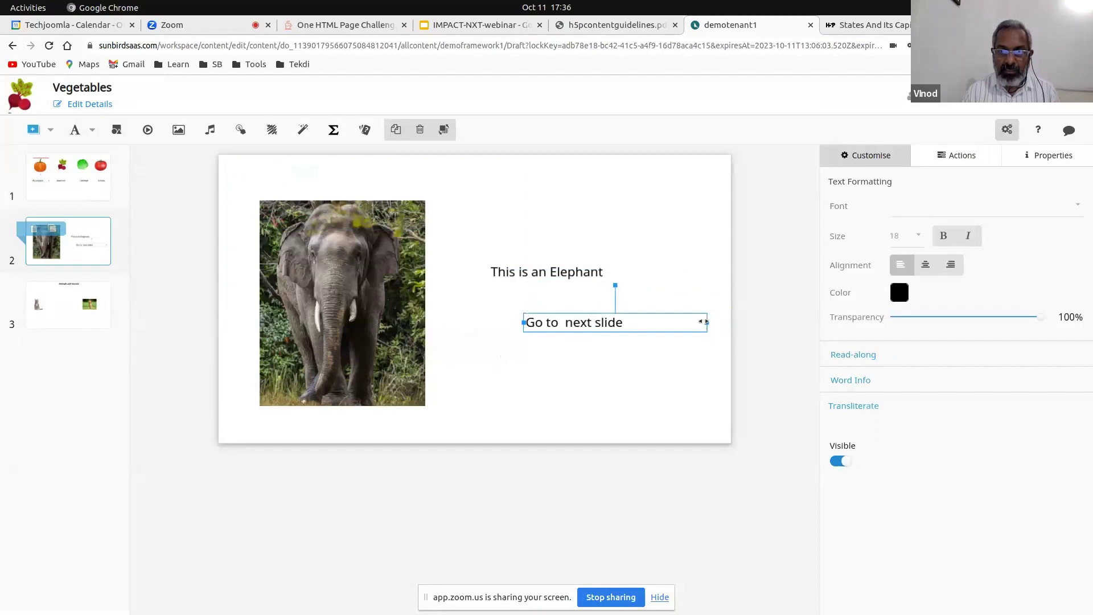
drag(705, 323, 644, 322)
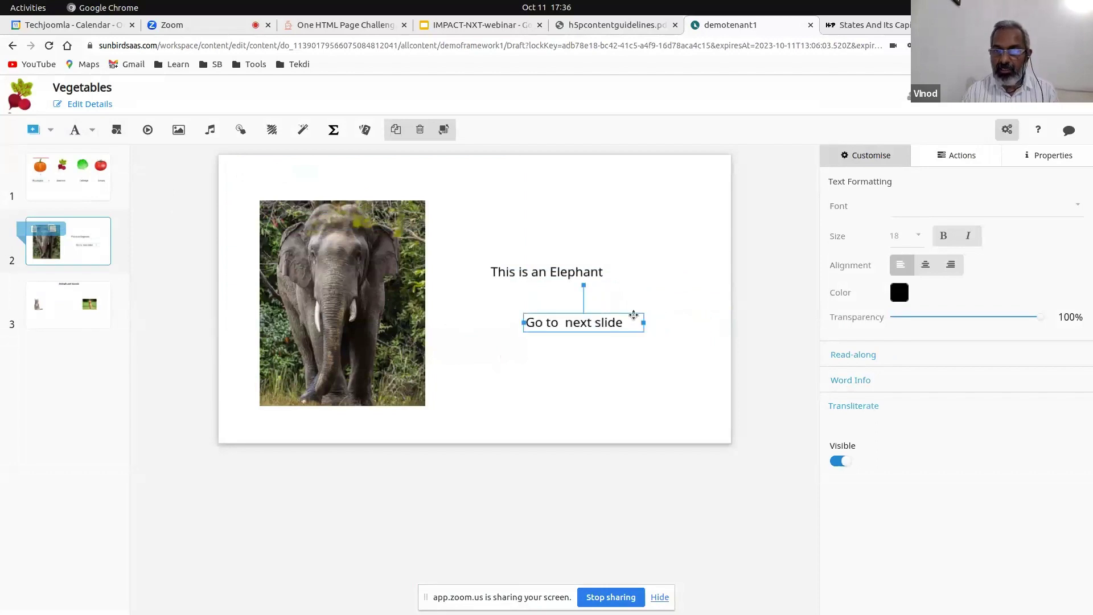
Step: Give the 'Go to next slide' text an on-click Link To Slide 3 action and save Vegetables
click(959, 155)
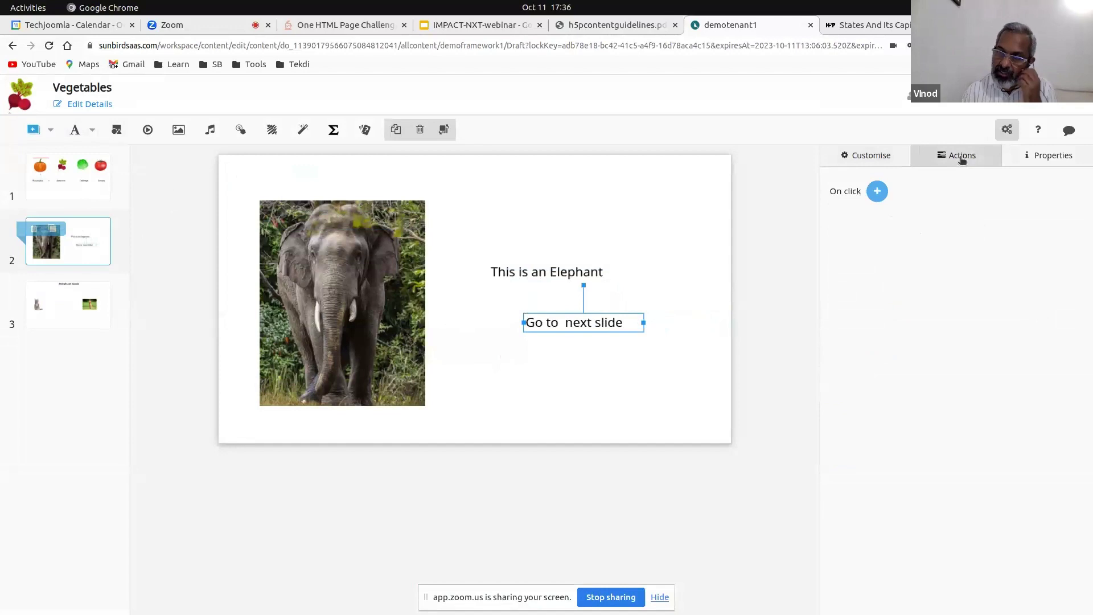
click(877, 191)
click(899, 250)
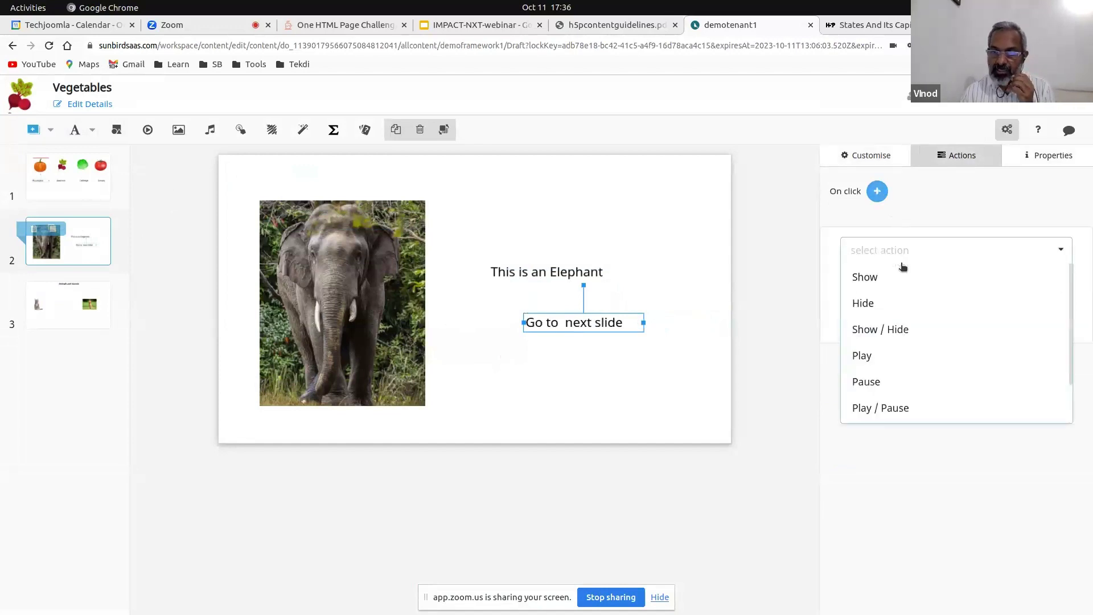
click(889, 279)
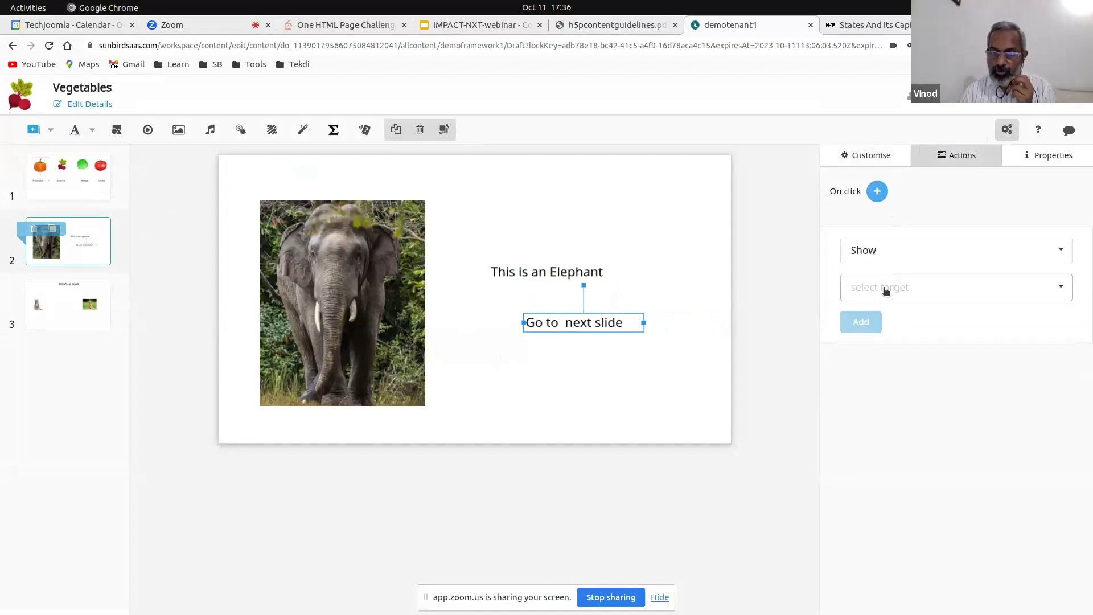
click(885, 289)
click(884, 250)
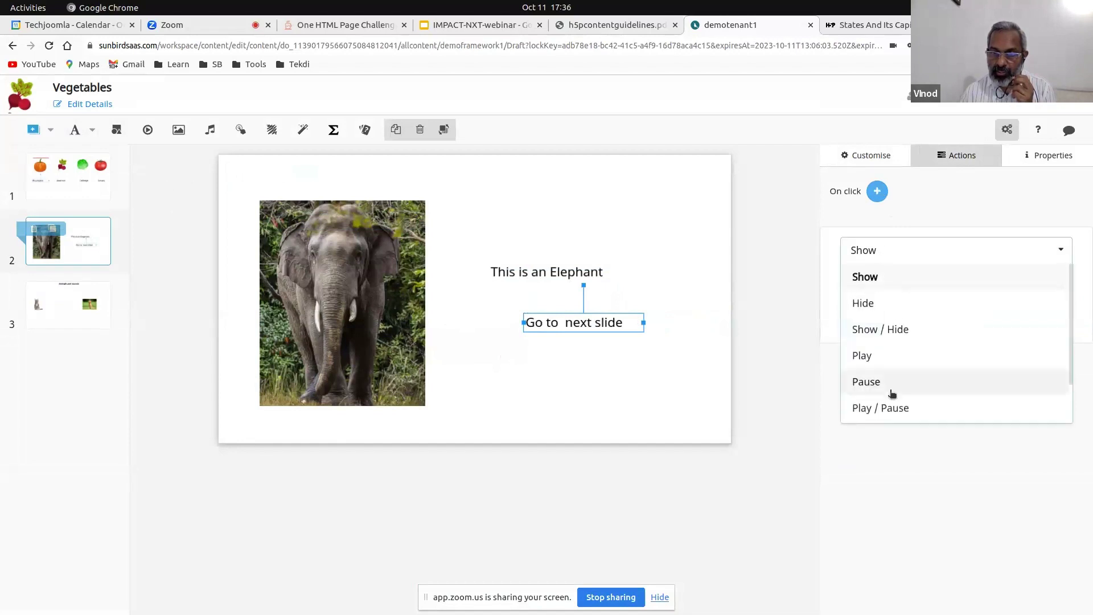
scroll(891, 387, down, 2)
click(889, 400)
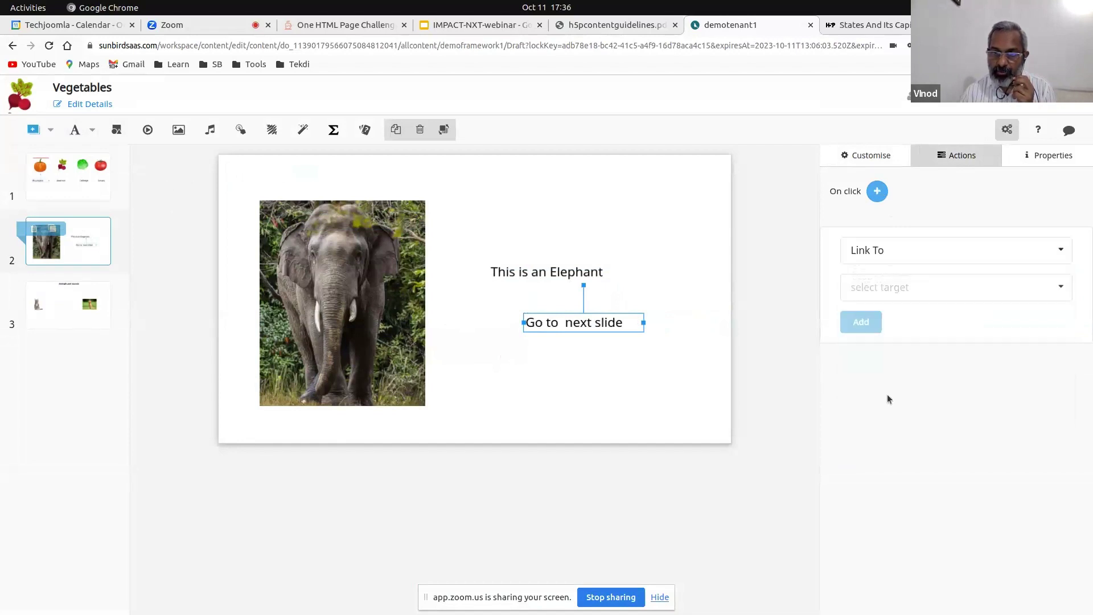
click(889, 299)
click(866, 340)
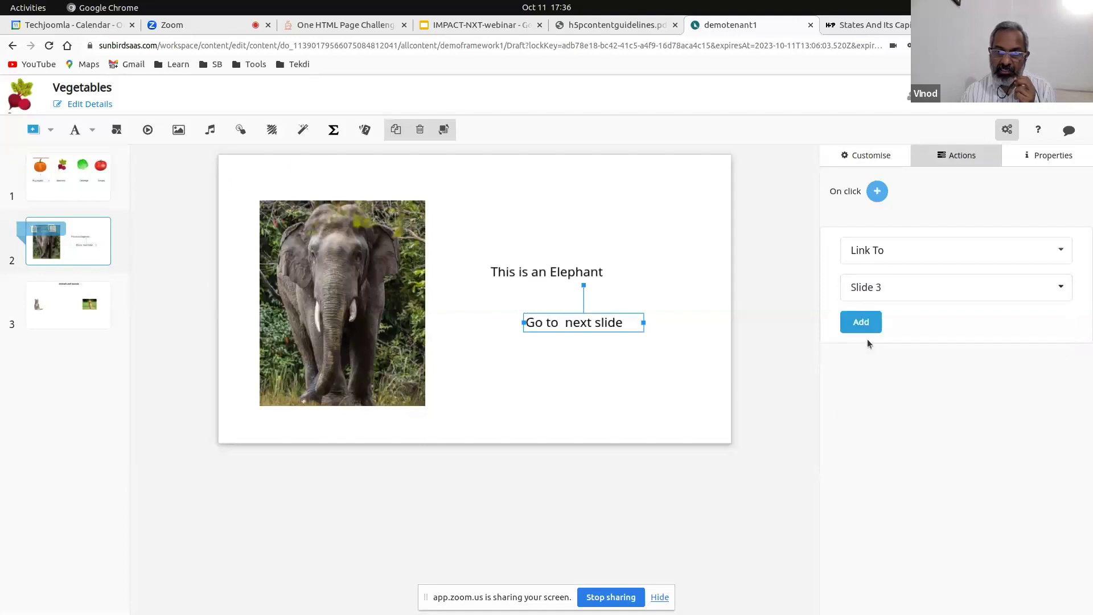
click(862, 322)
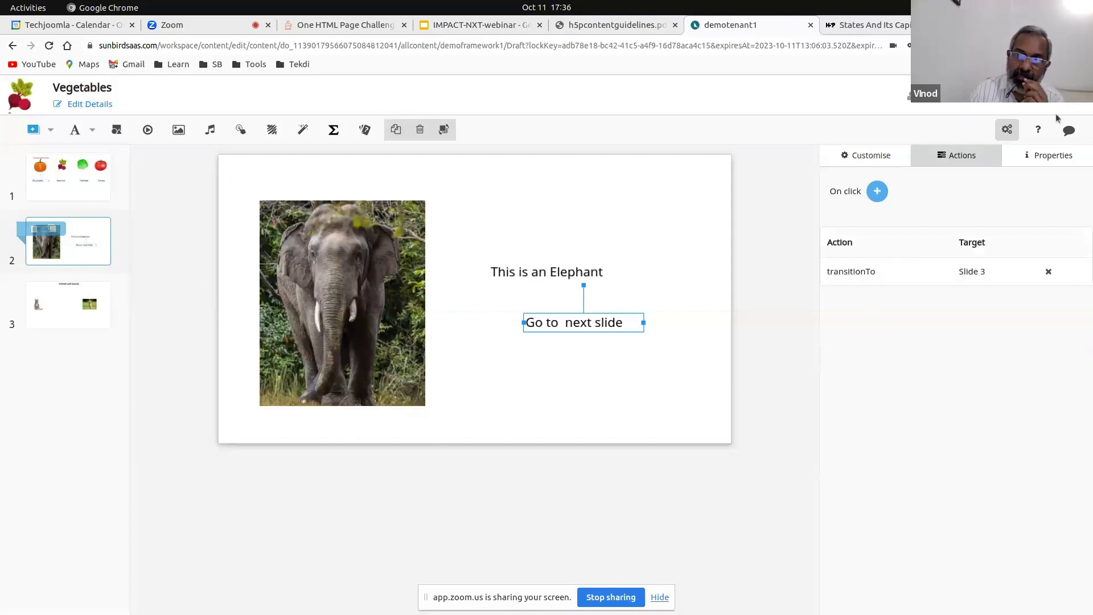
click(1005, 129)
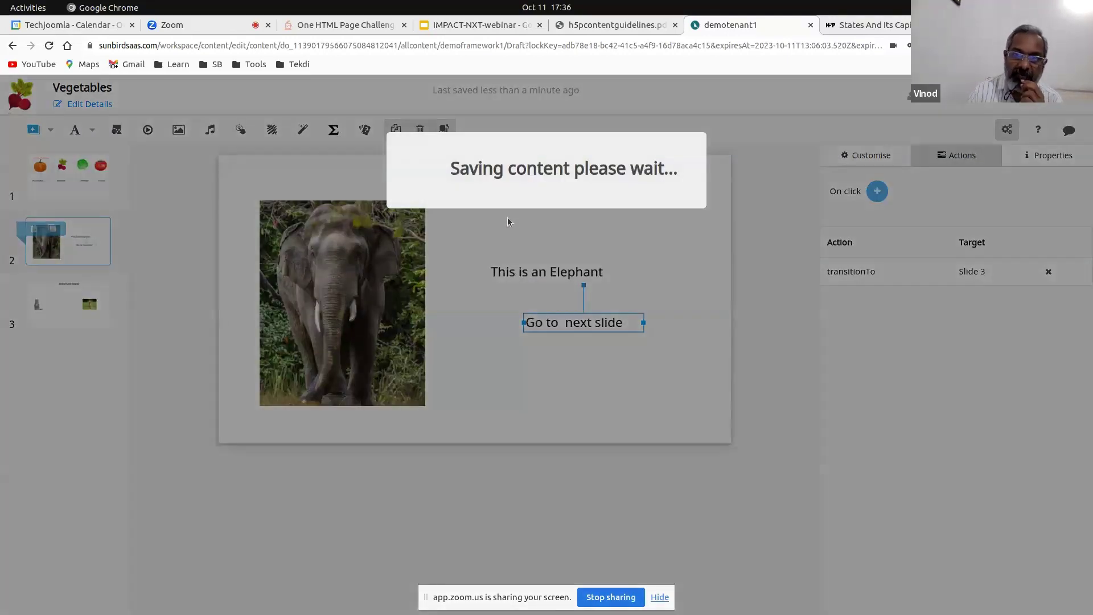
click(655, 200)
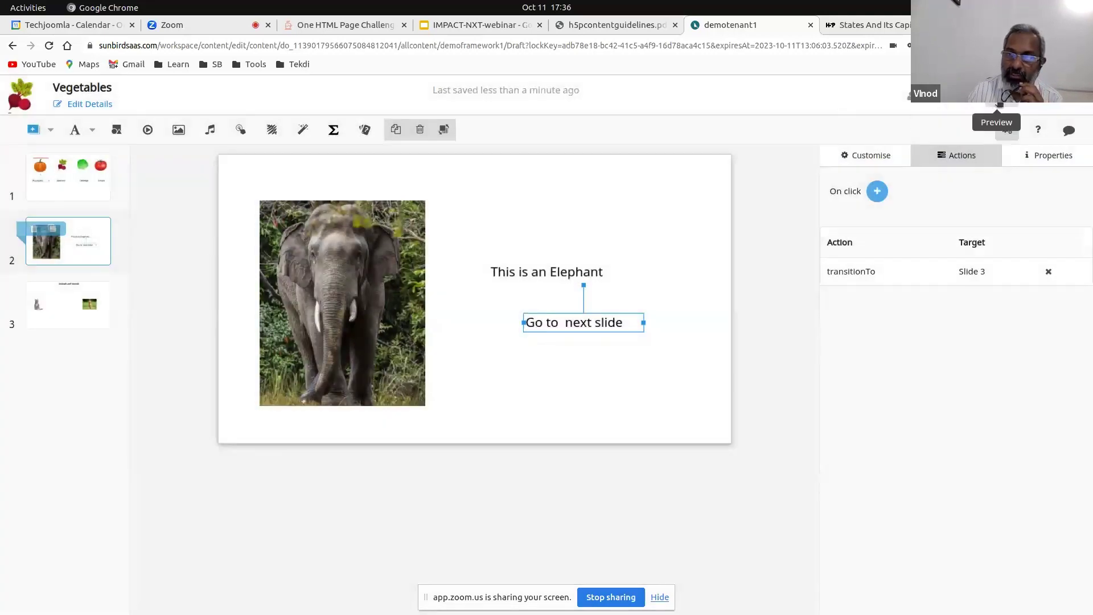
click(1005, 129)
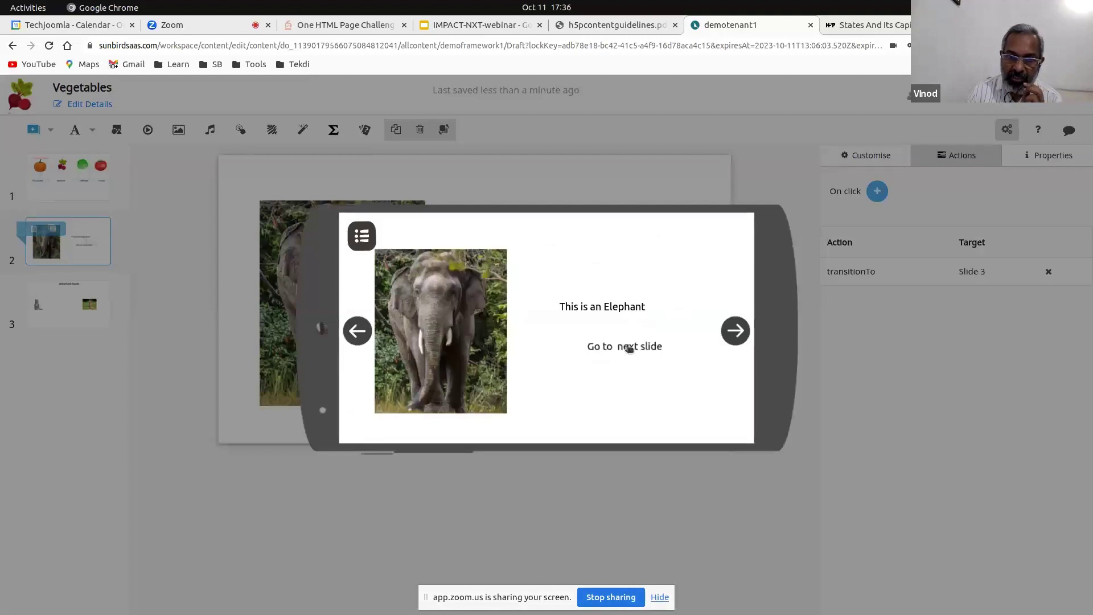
click(629, 348)
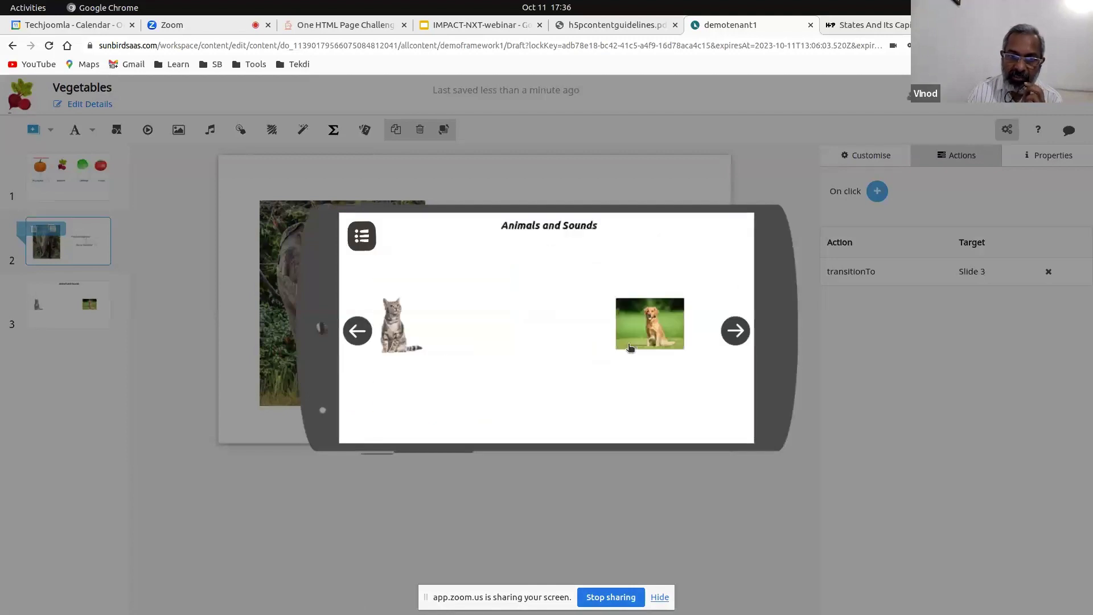
click(398, 338)
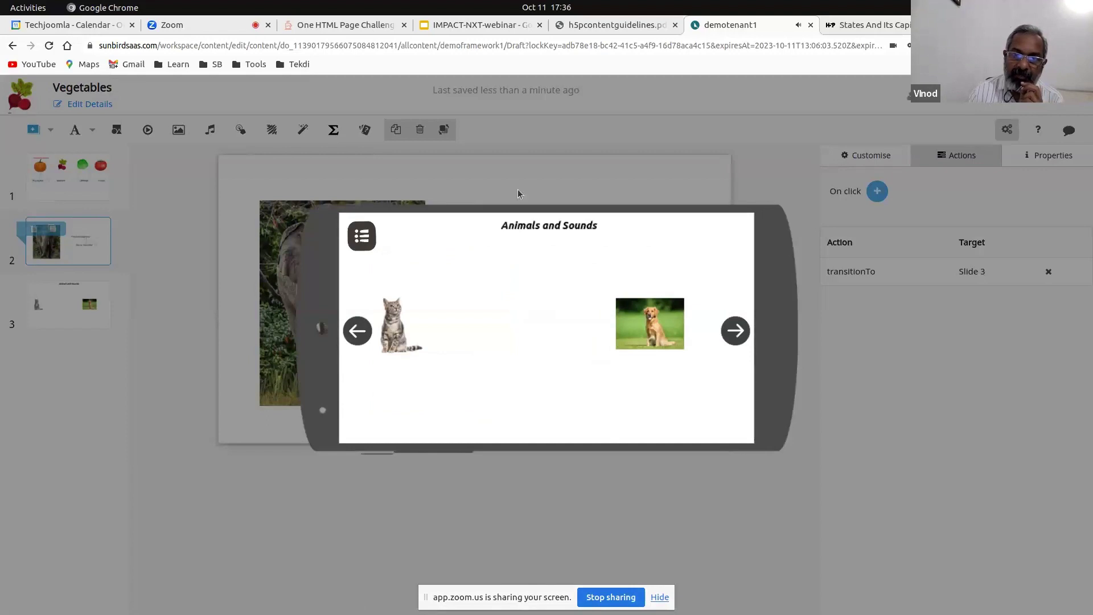
click(664, 181)
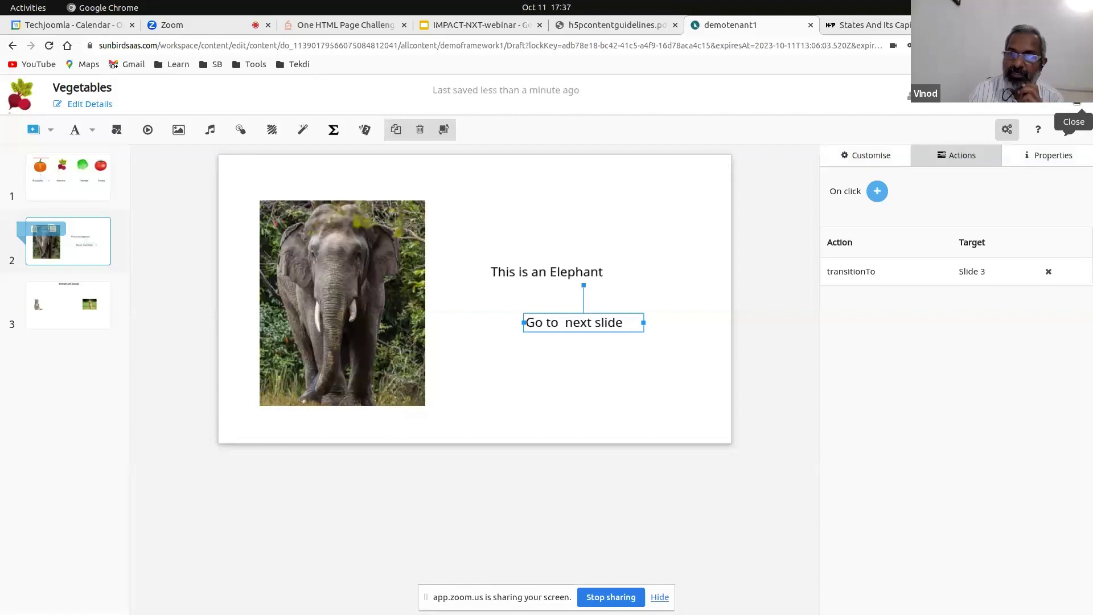
Step: Close the Vegetables editor, show the workspace Create options, and switch to h5pcontentguidelines.pdf
click(1069, 130)
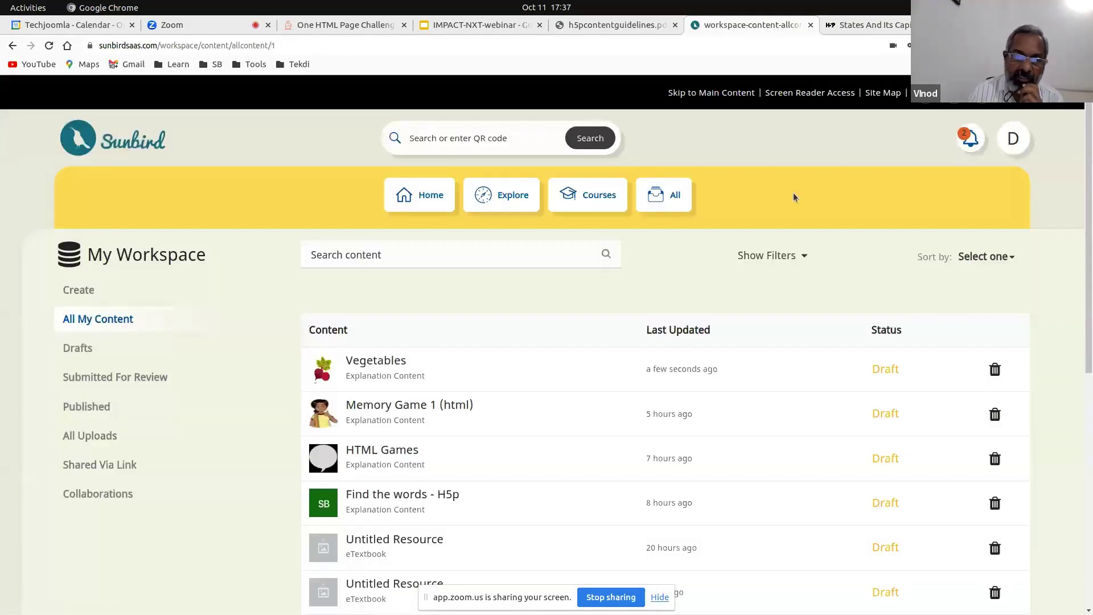
click(102, 292)
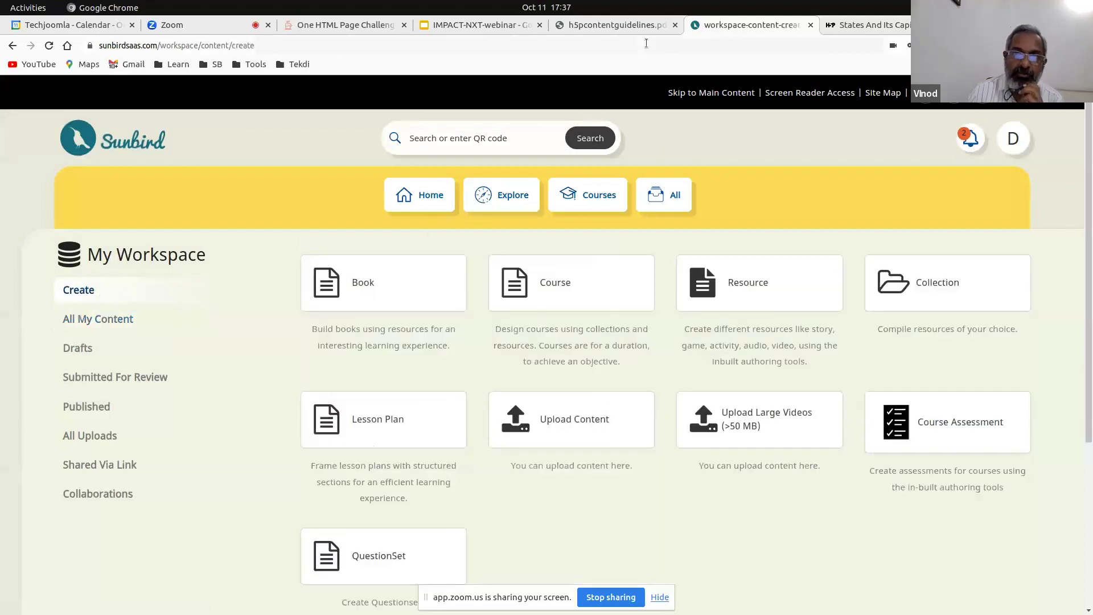
click(621, 27)
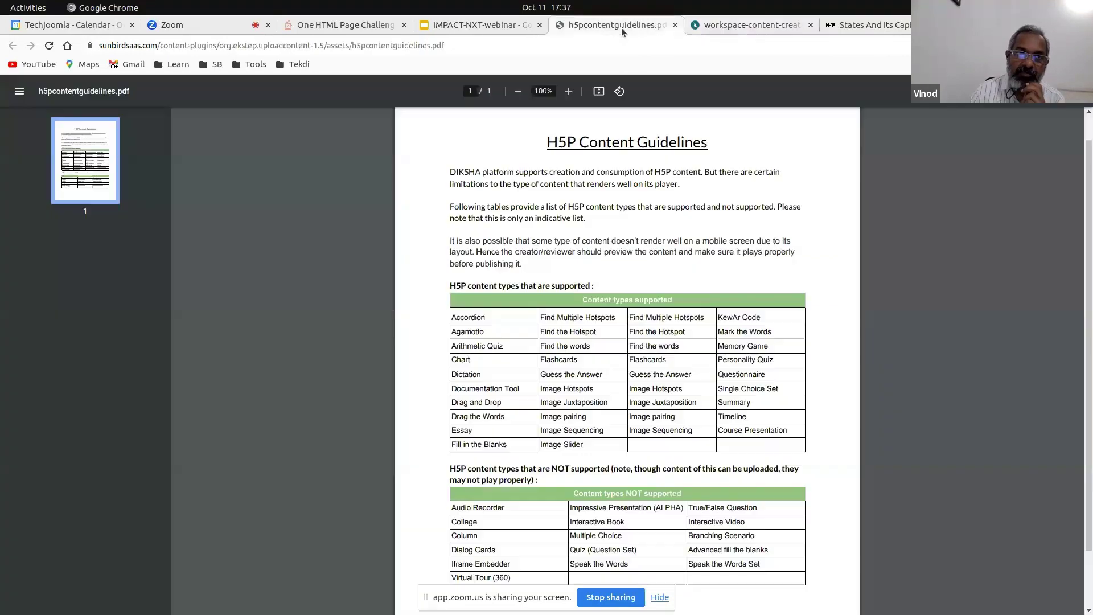
Step: Compare the H5P guidelines PDF against the workspace tab, ending on the Create page
click(756, 25)
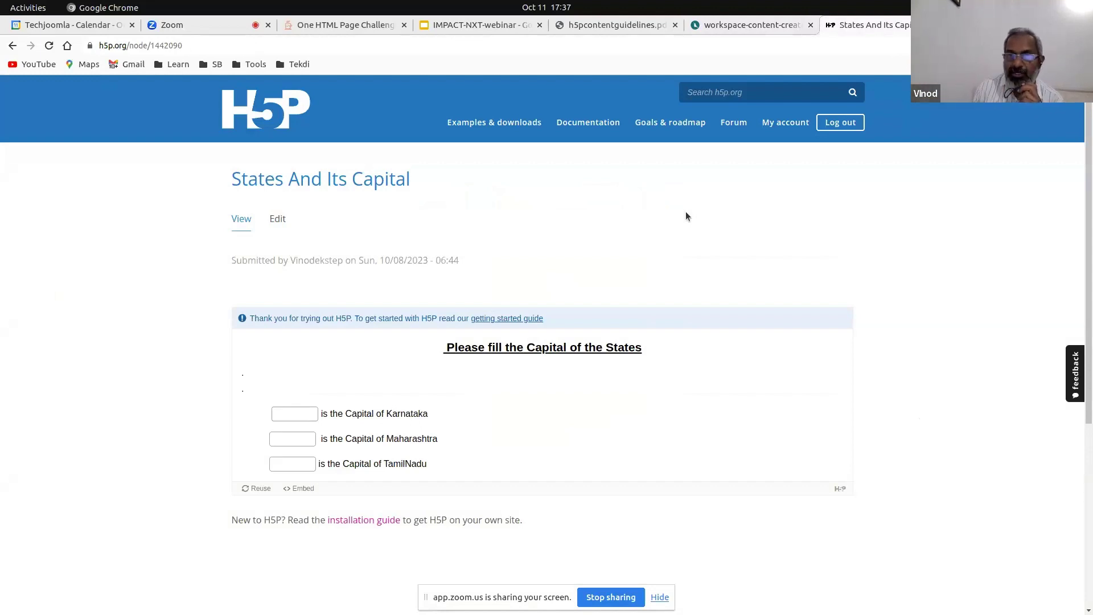
click(583, 26)
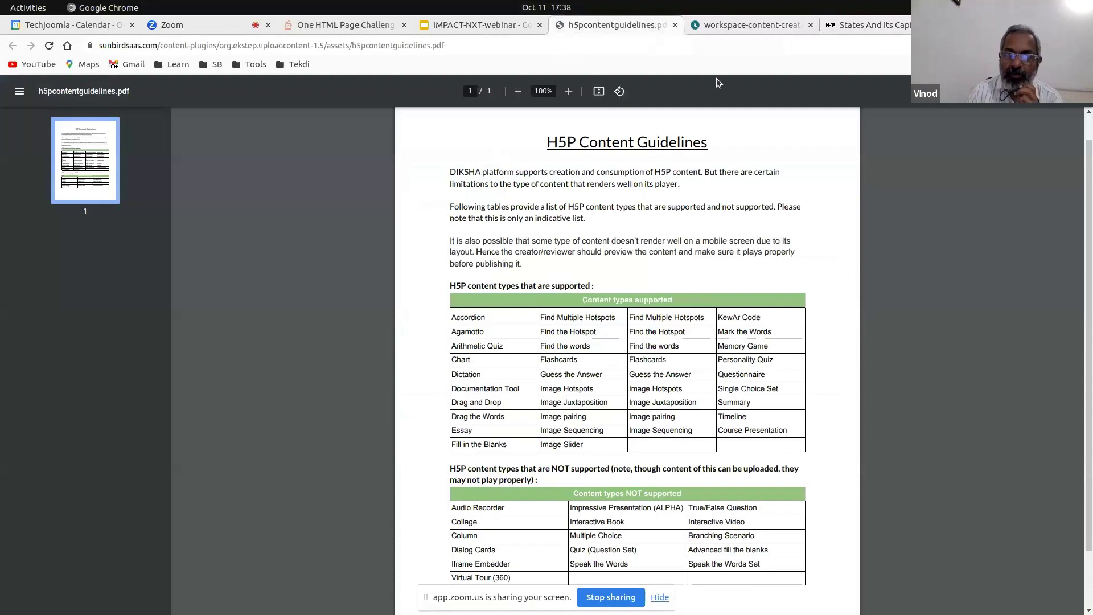
click(721, 25)
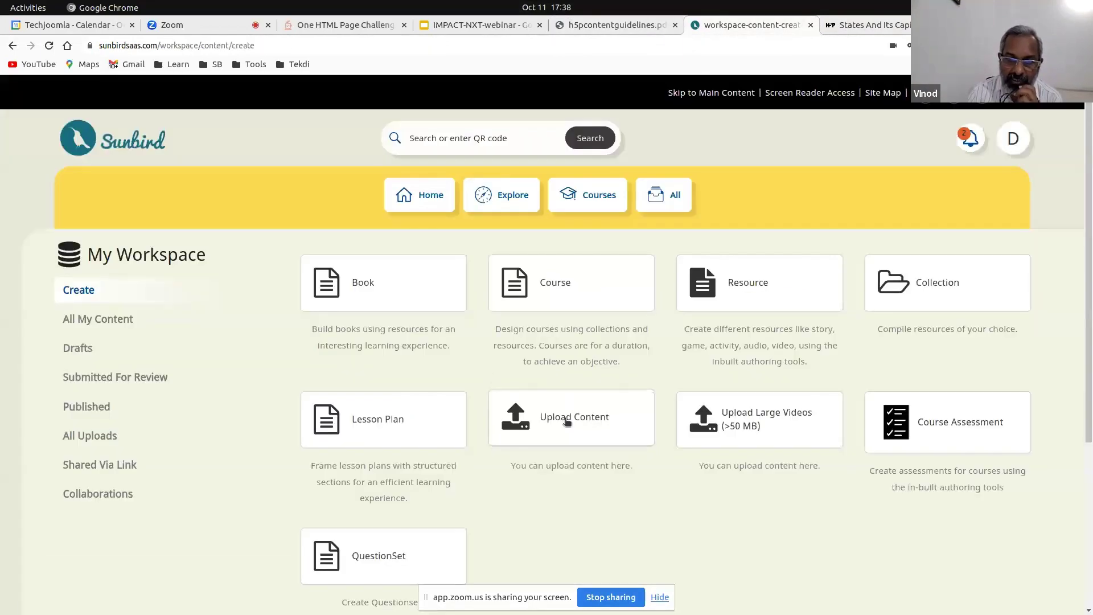
Step: Start a new Upload Content, check the guidelines PDF, then close the editor without uploading
click(566, 422)
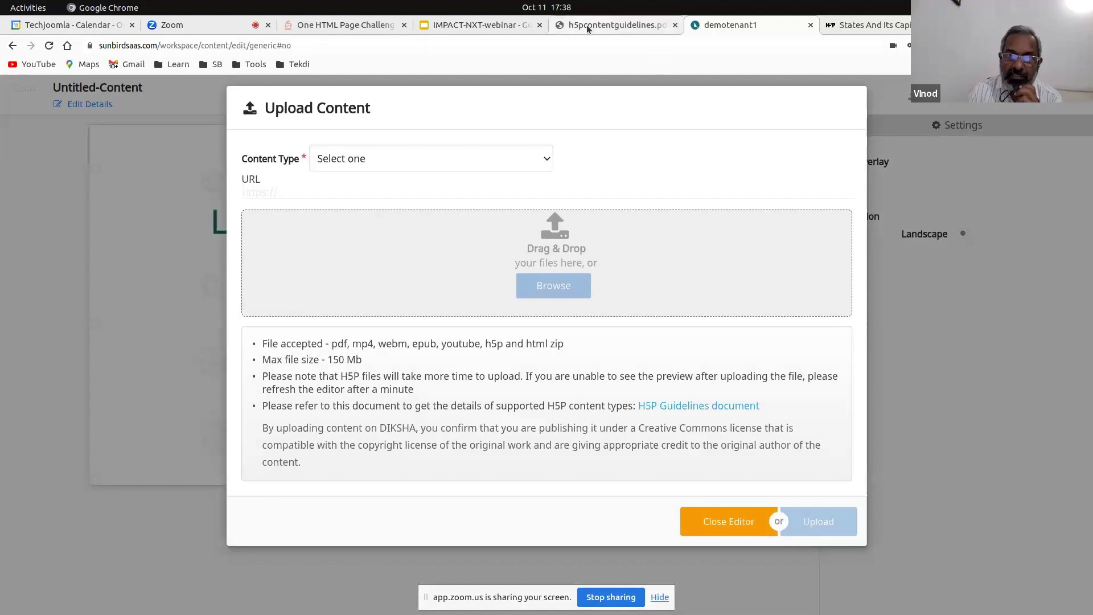
click(611, 25)
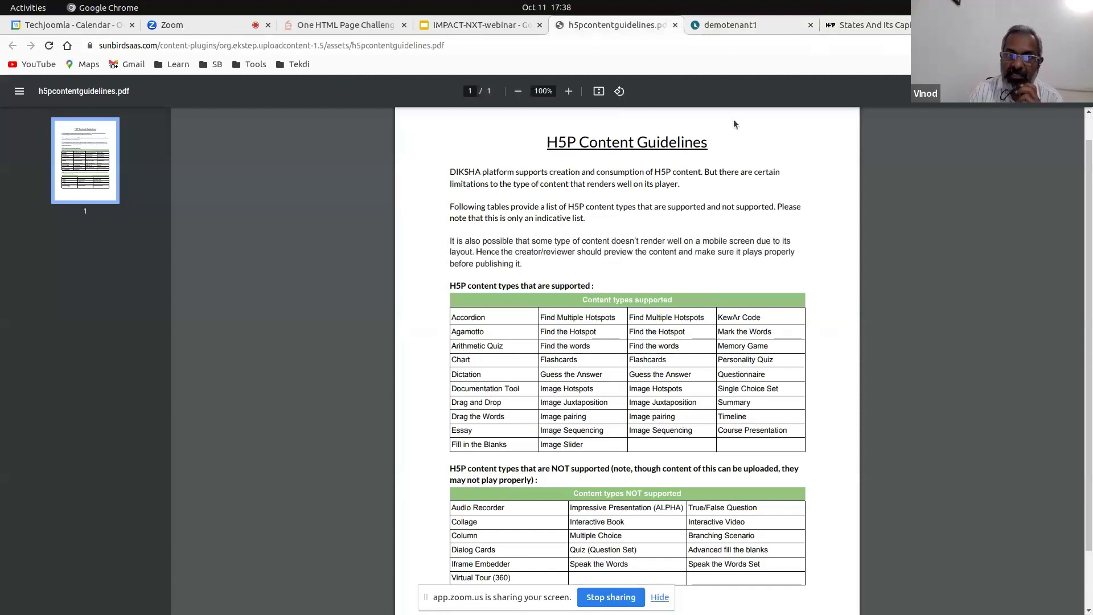
click(728, 29)
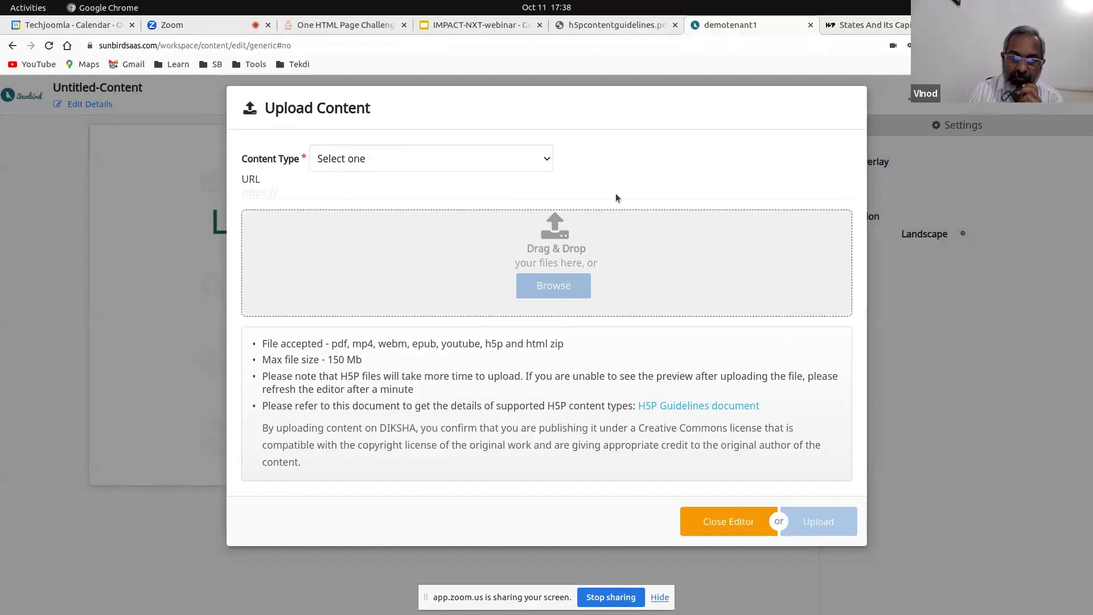
click(712, 522)
Step: Review the guidelines PDF and States And Its Capital quiz, then return to the workspace Drafts
click(632, 26)
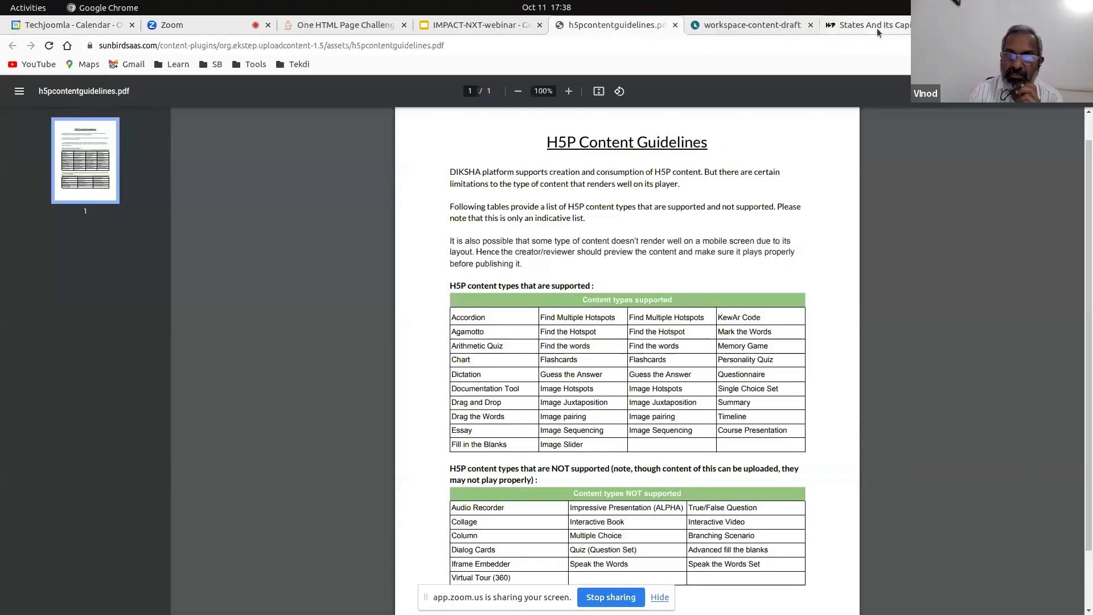
click(877, 28)
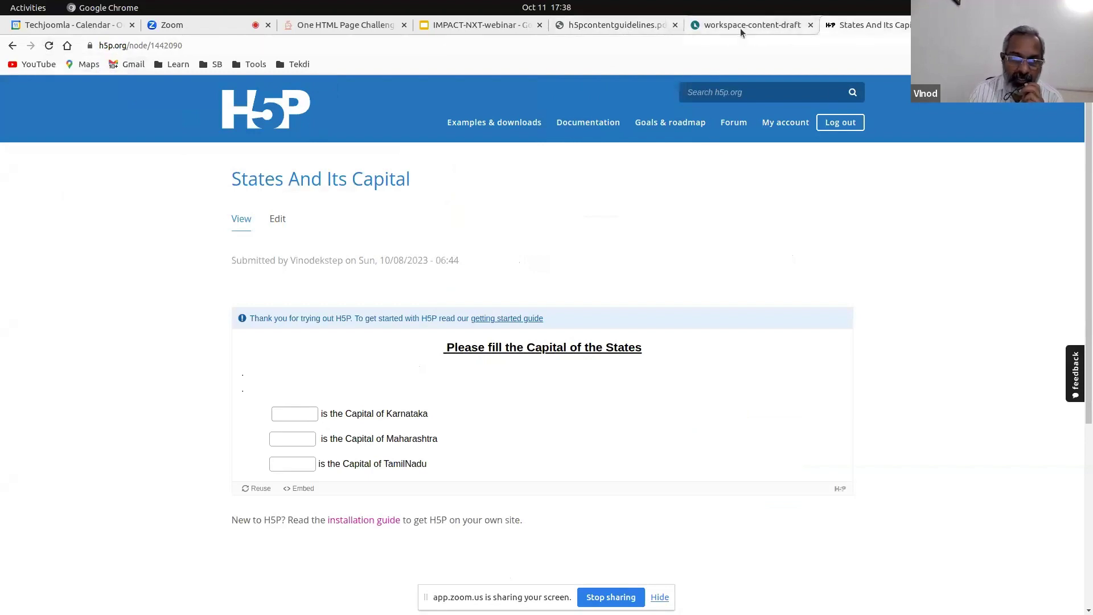
click(615, 25)
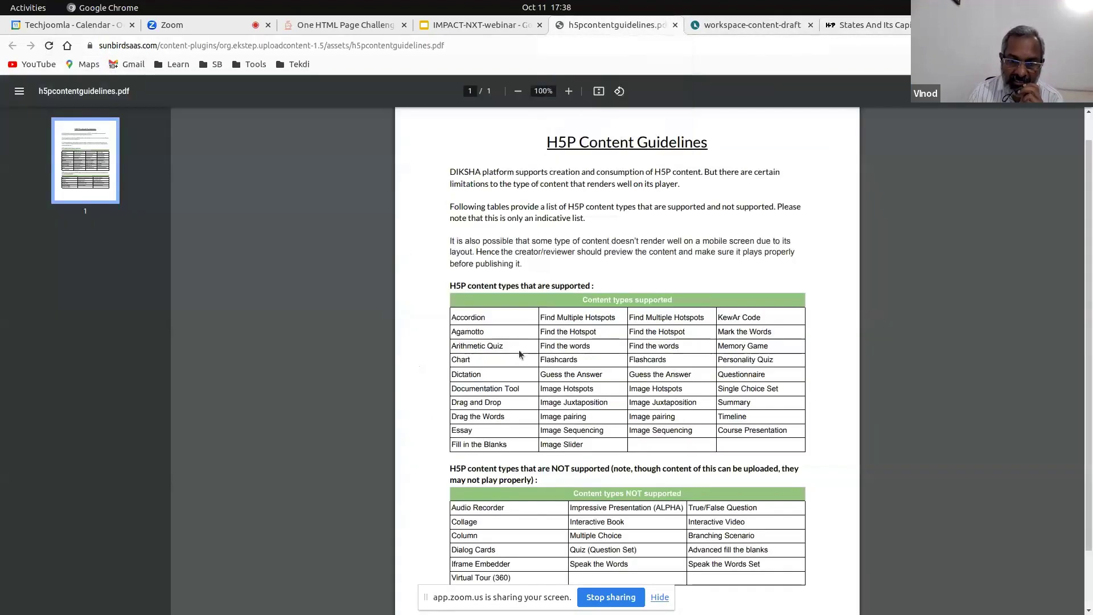
click(743, 23)
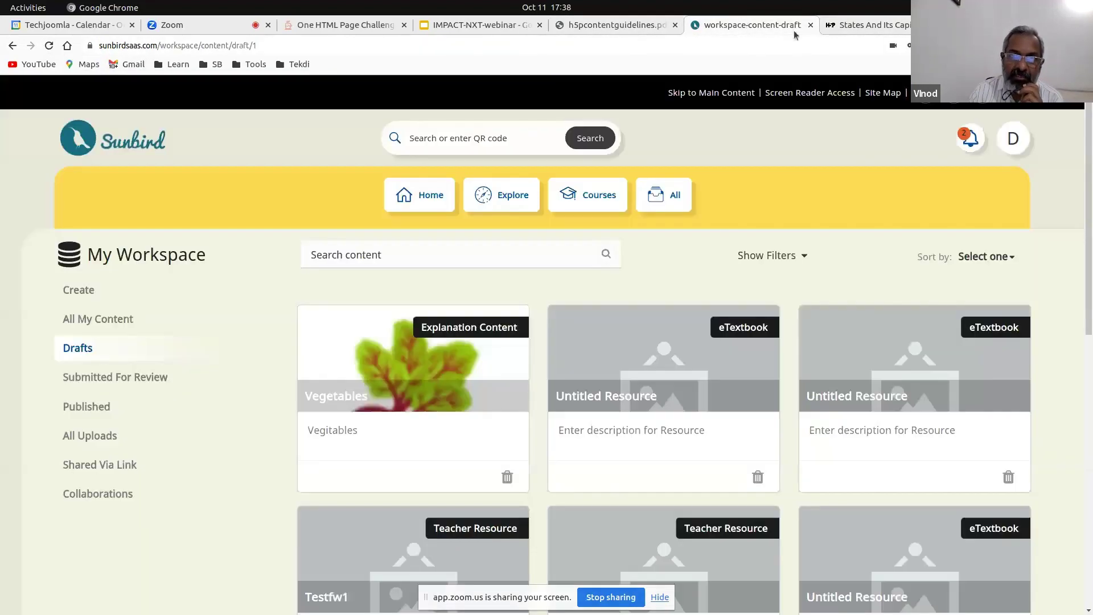
Step: Inspect the States And Its Capital quiz's Reuse dialog, then open the workspace Create options
click(838, 25)
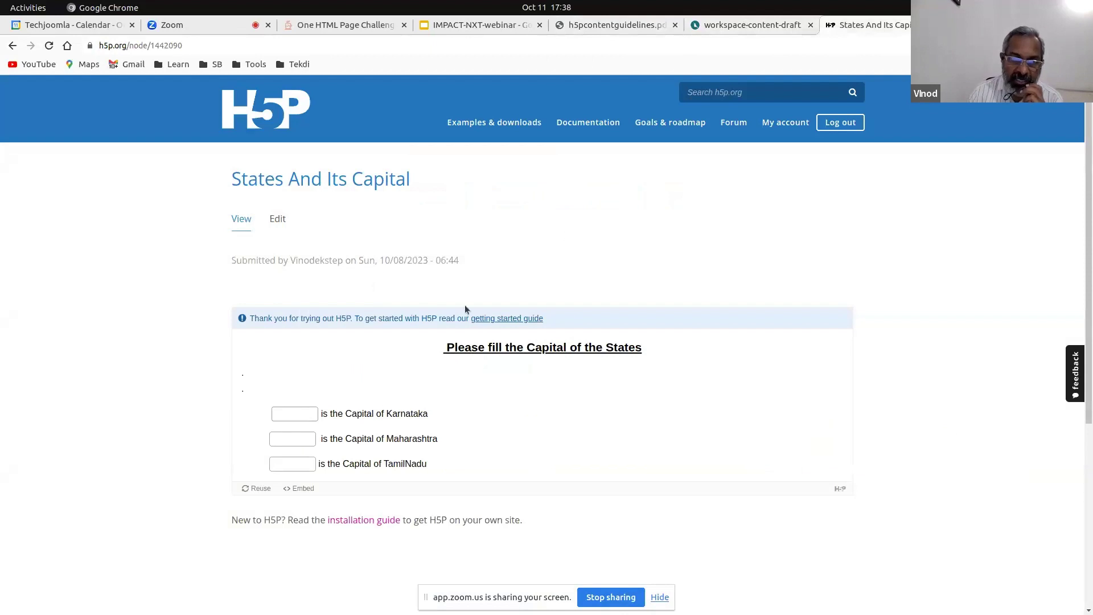
scroll(413, 275, down, 3)
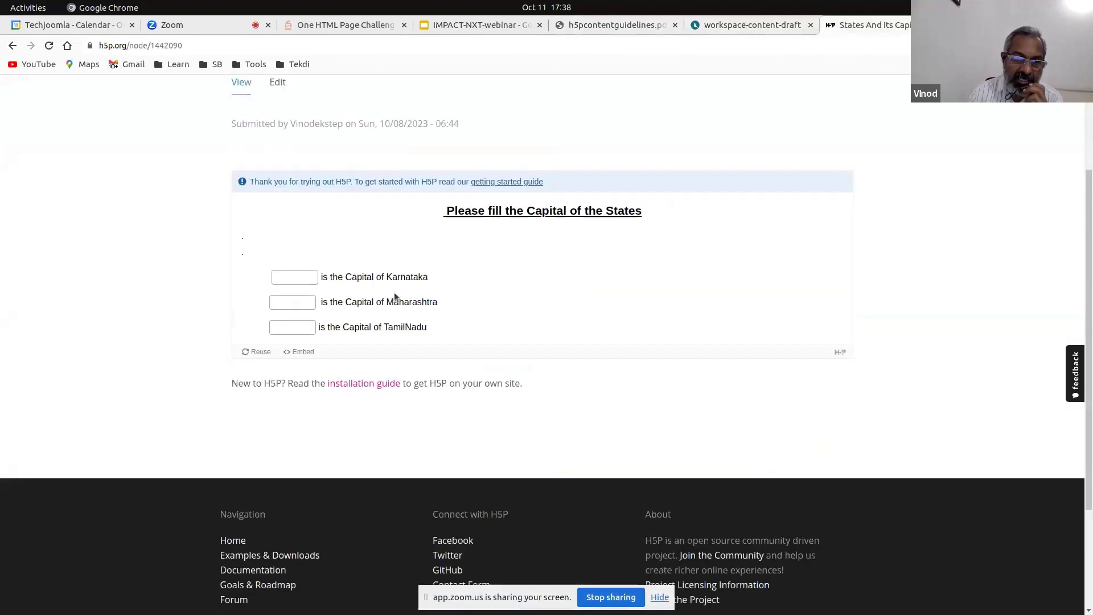
click(261, 352)
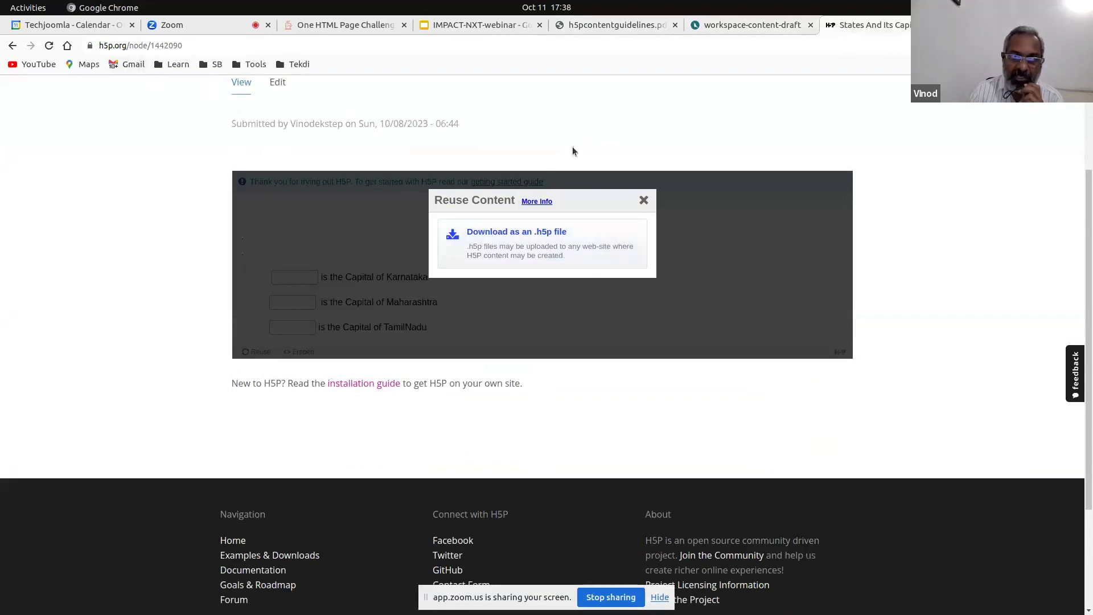
click(643, 199)
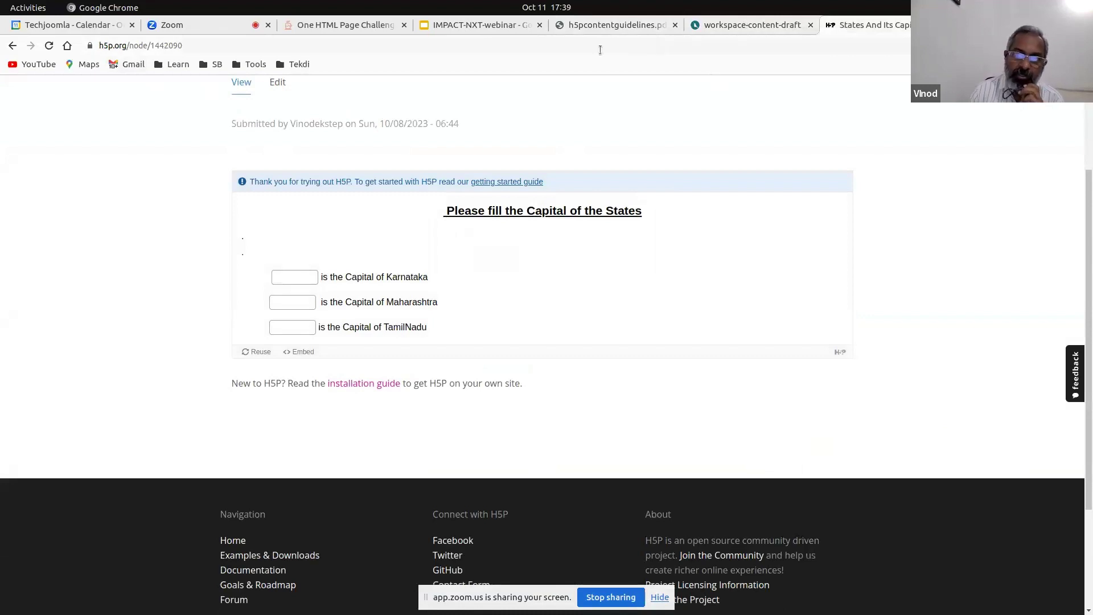
click(708, 26)
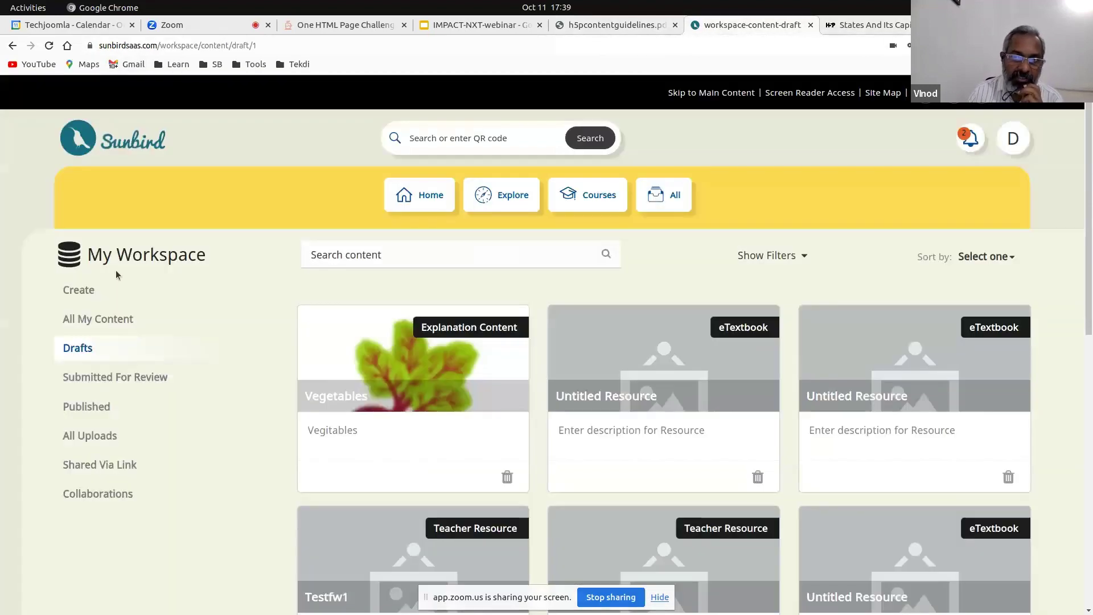
click(105, 289)
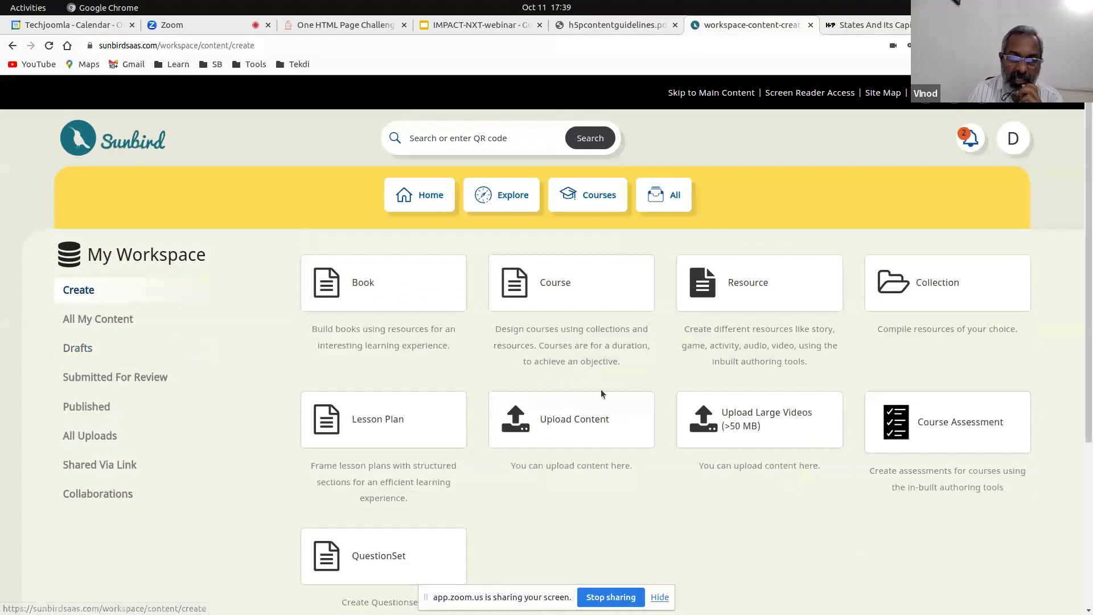
Step: Upload states-and-its-capital-2-1445676.h5p from Desktop/Webinar as Explanation Content
click(588, 417)
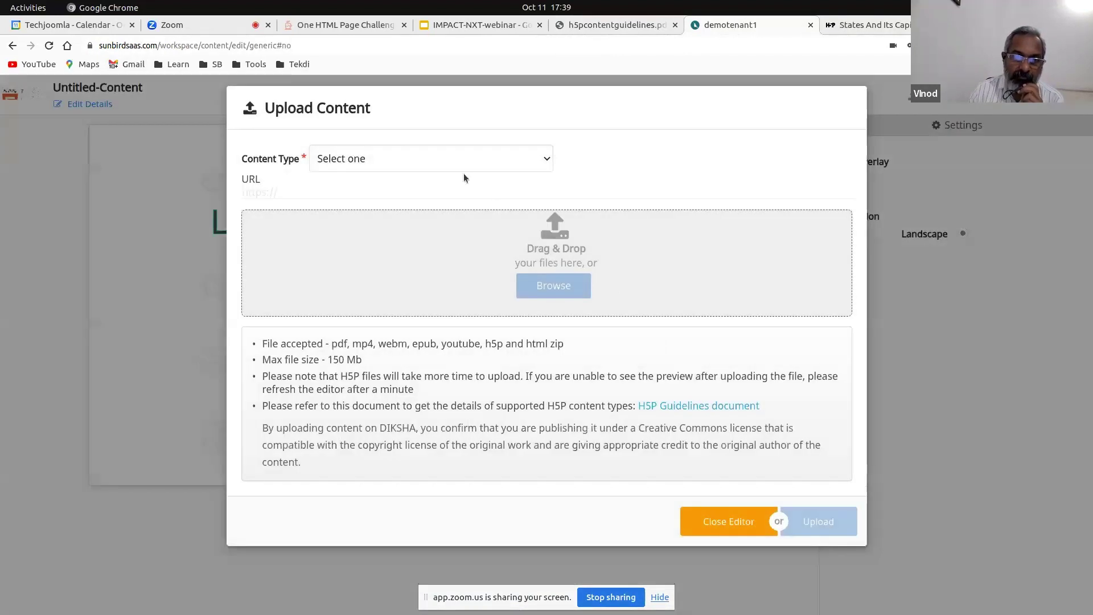
click(456, 158)
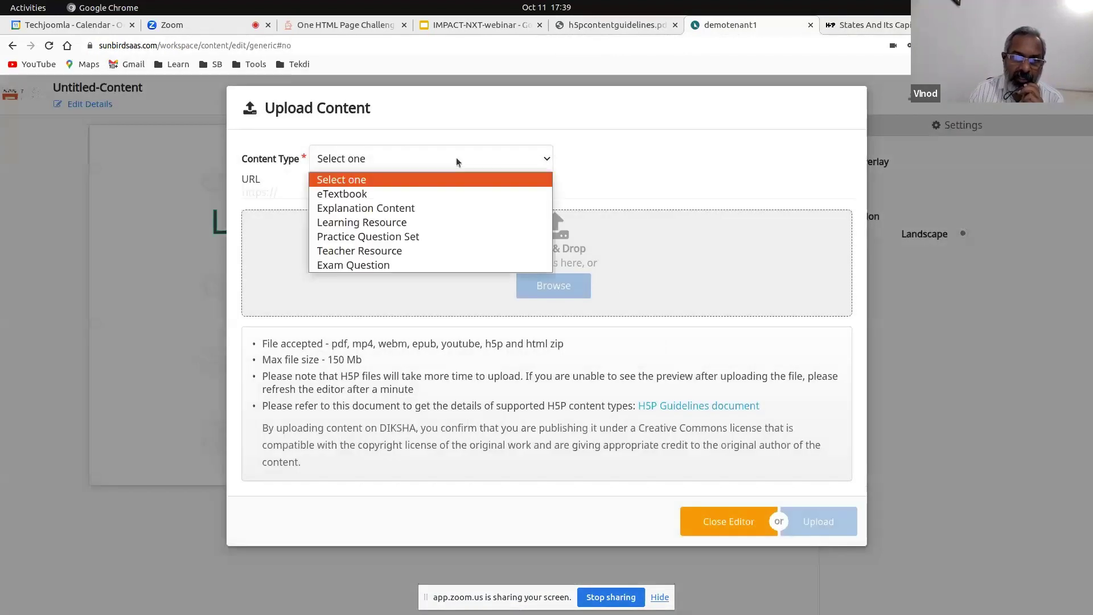
click(348, 209)
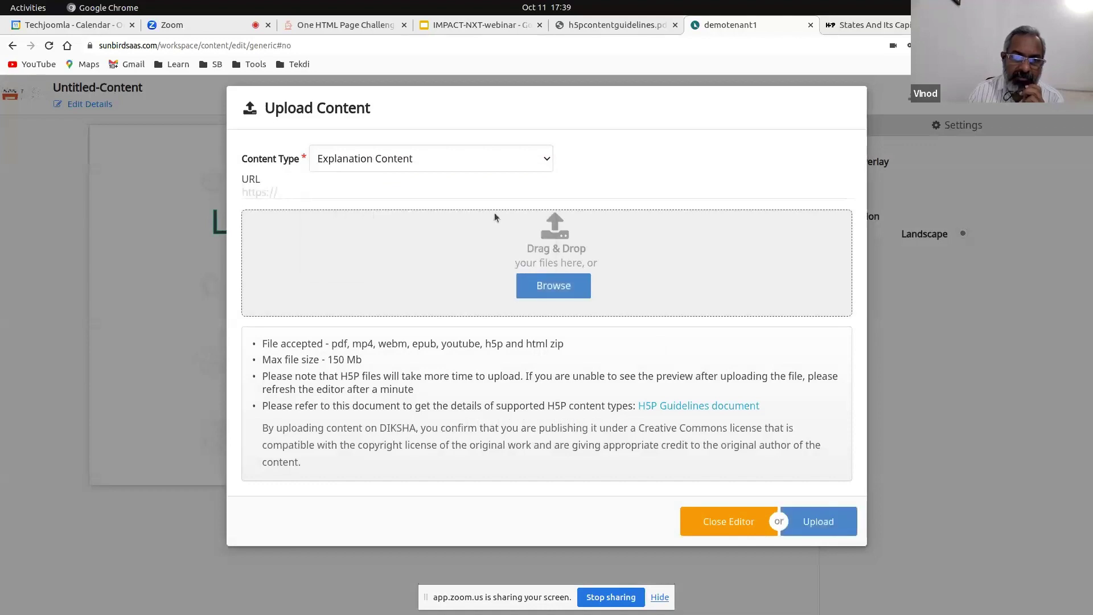
click(569, 289)
click(361, 298)
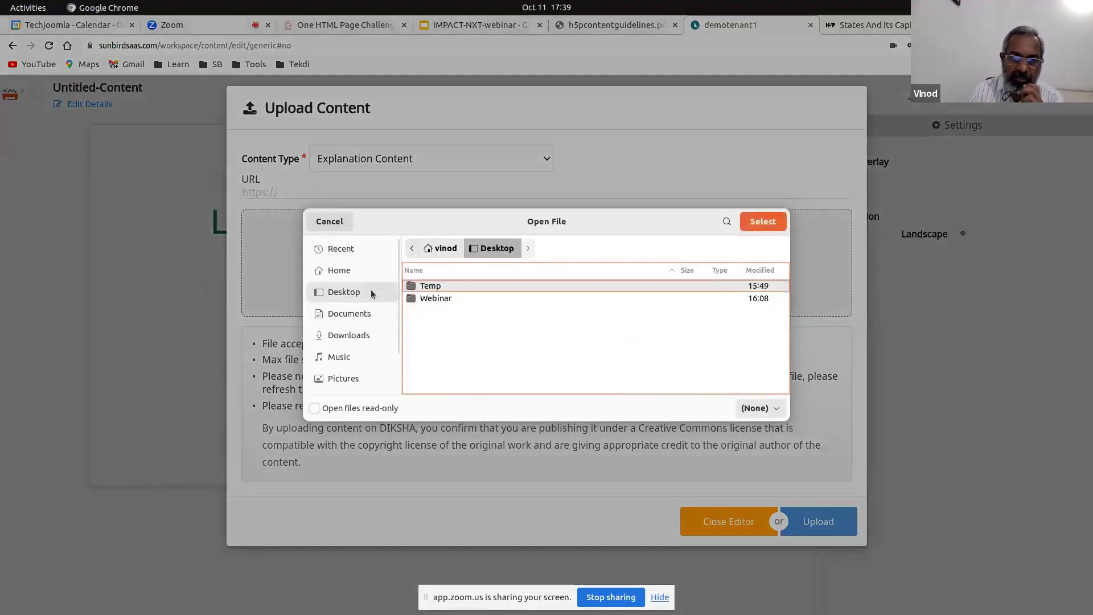
double_click(441, 300)
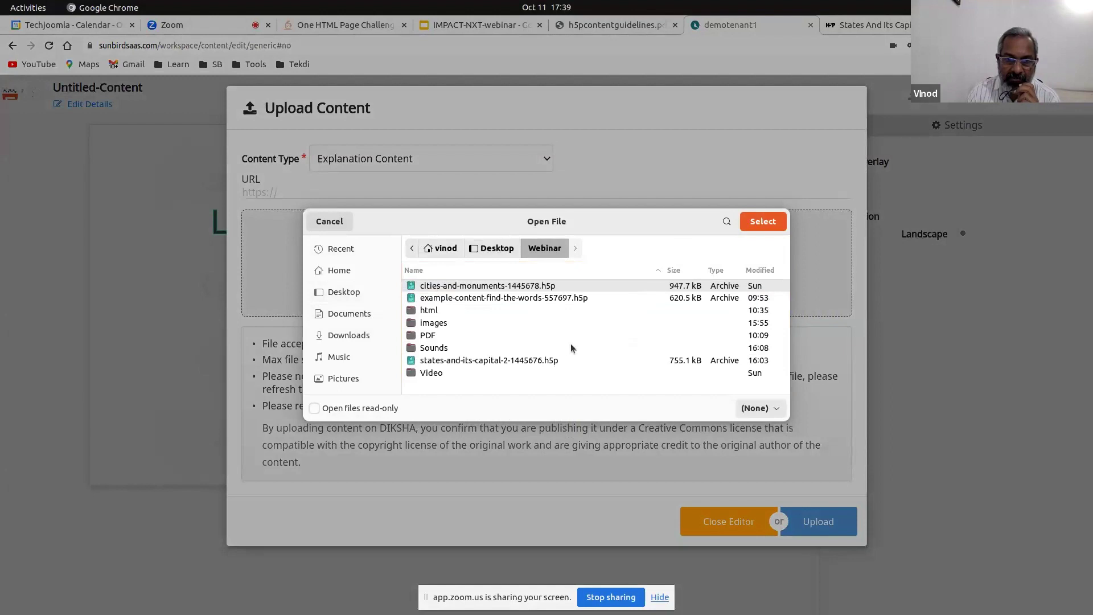
click(488, 360)
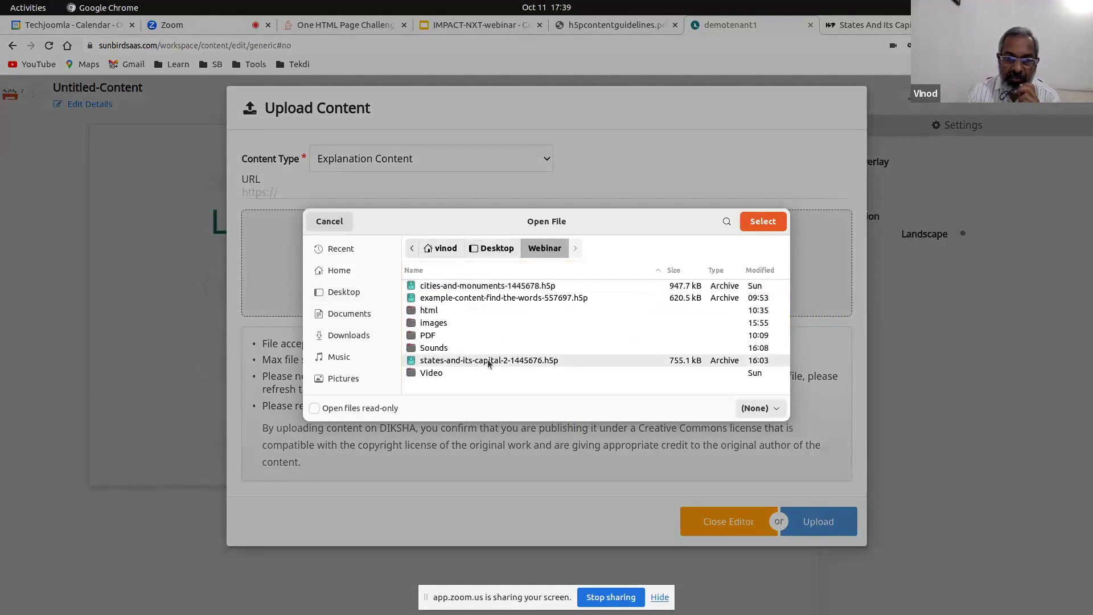
click(763, 222)
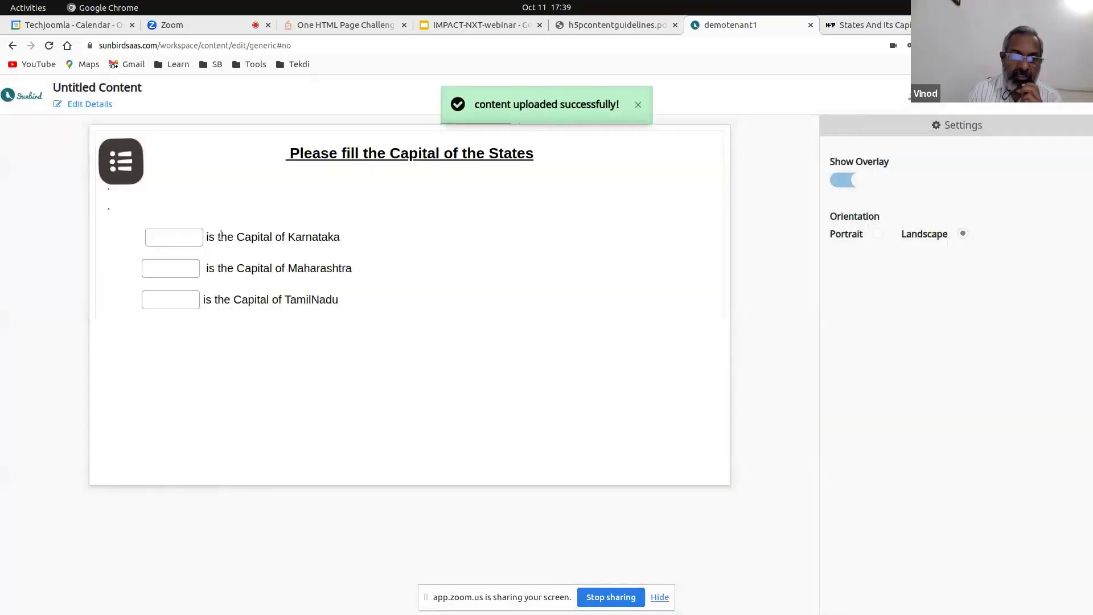
Step: Answer the Karnataka blank with bangalore and the Maharashtra blank with Mumbai
click(187, 236)
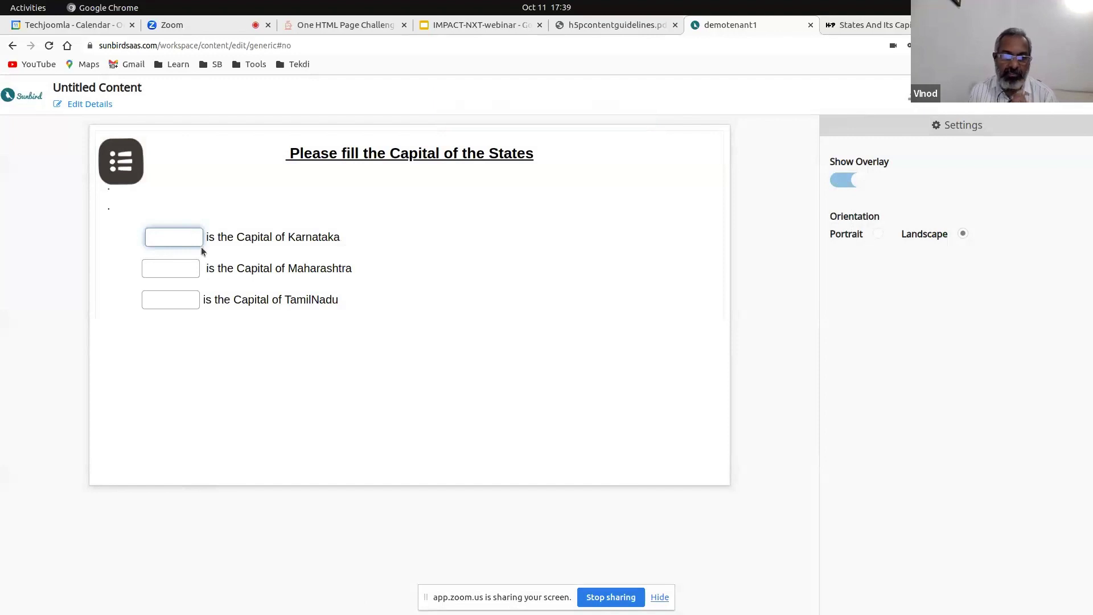
text(b)
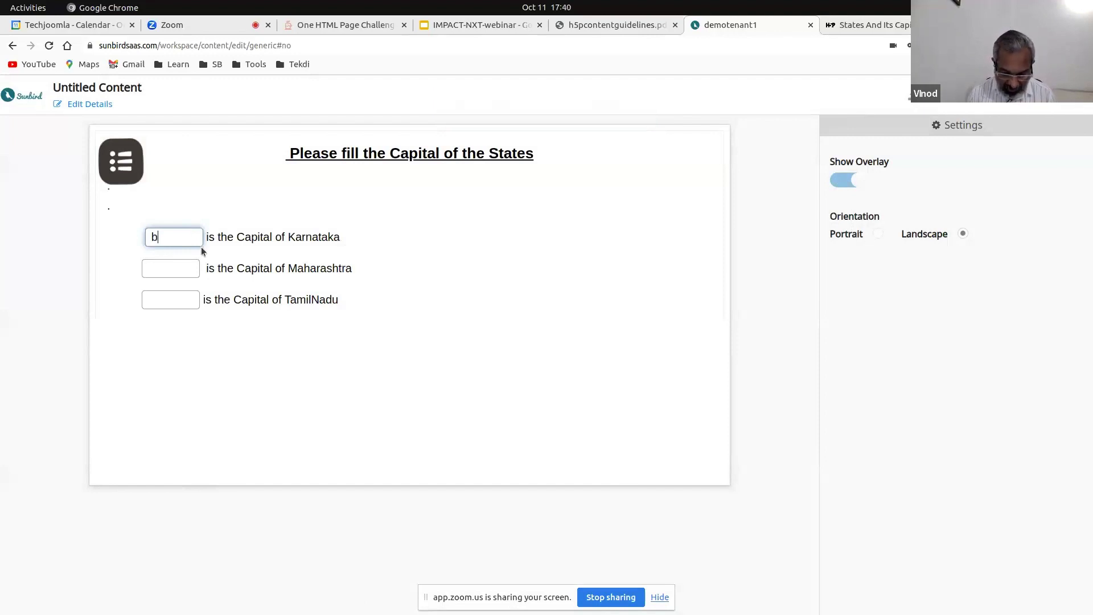
text(angalore)
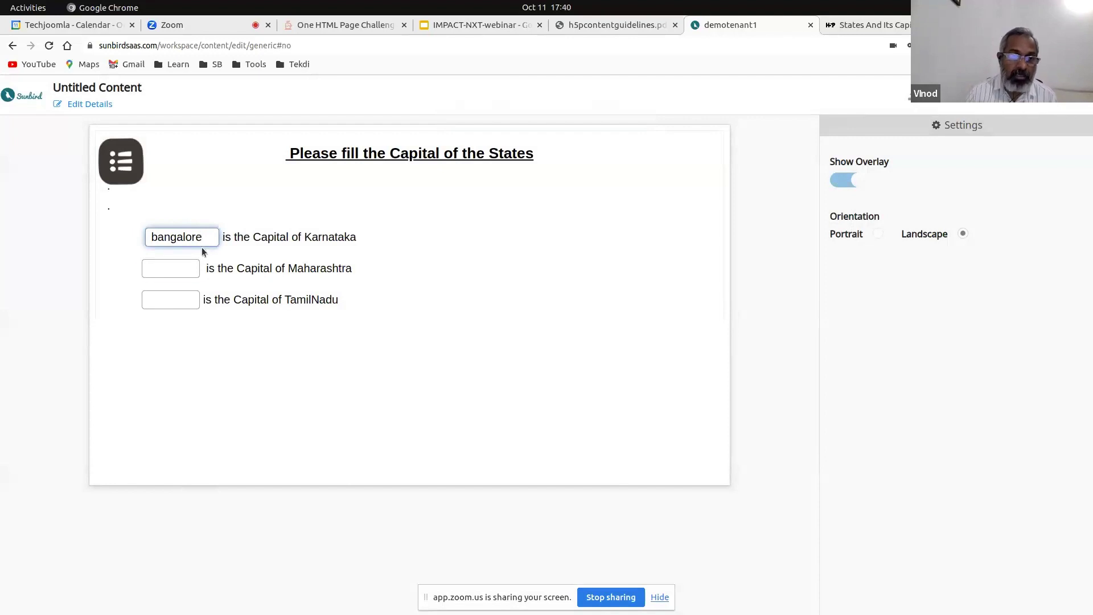
key(Tab)
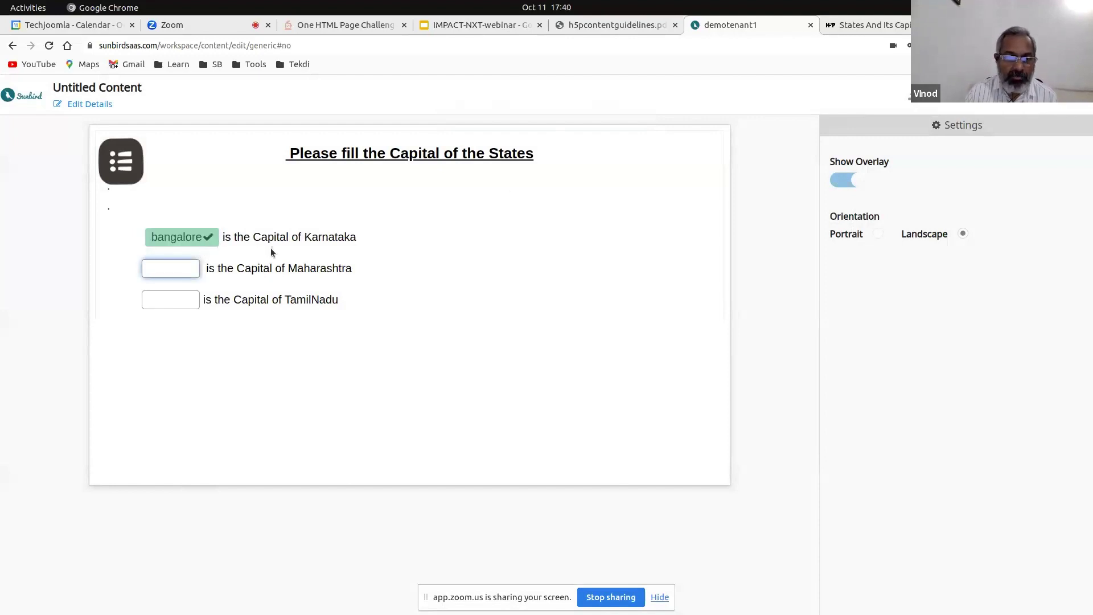
text(Mu)
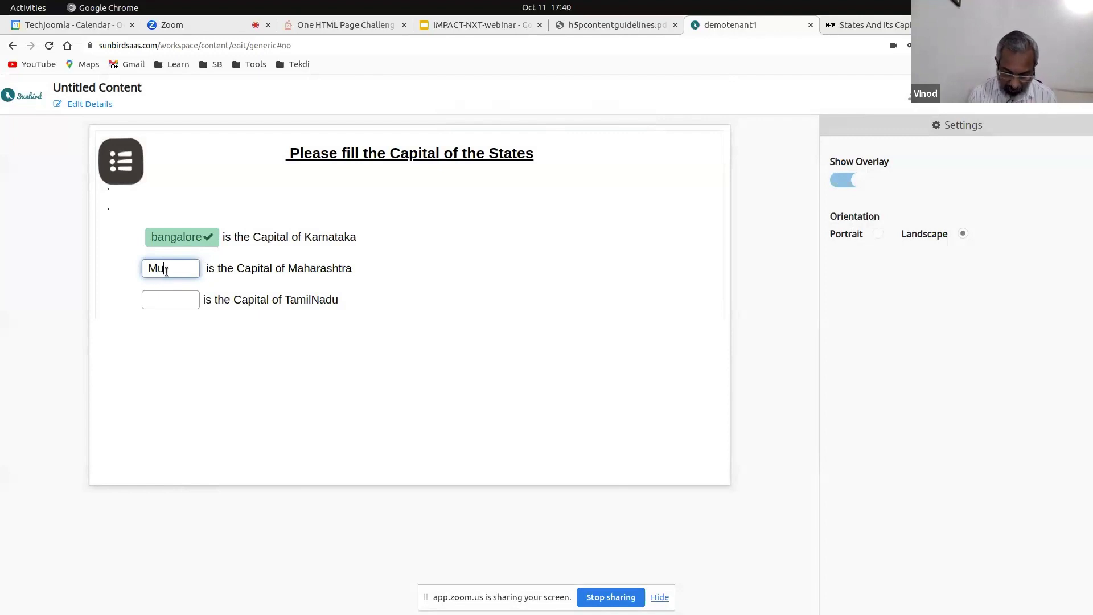
text(mbai)
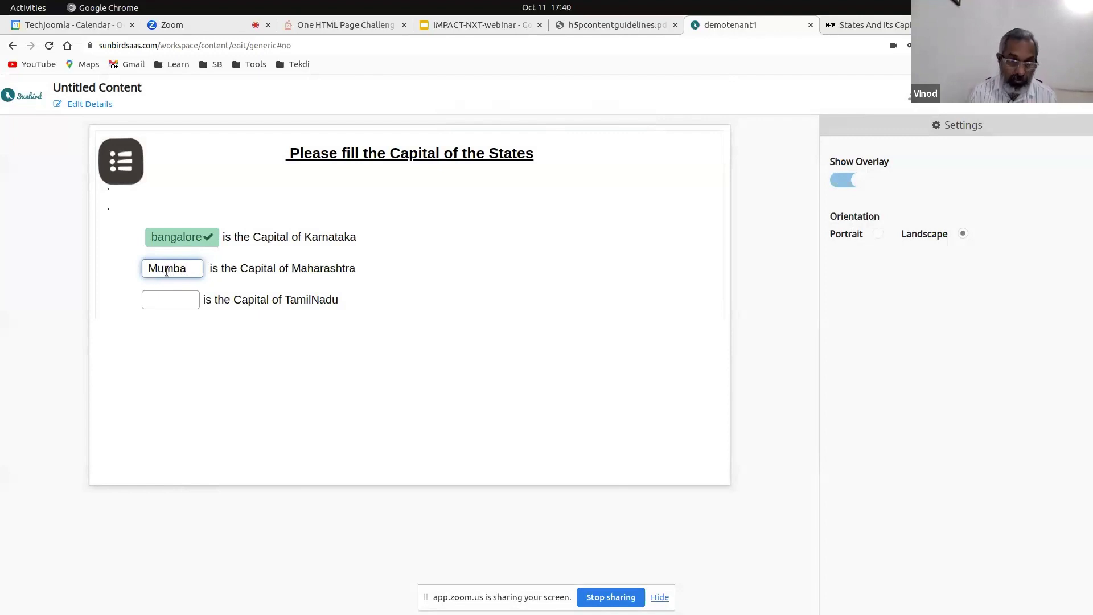
key(Tab)
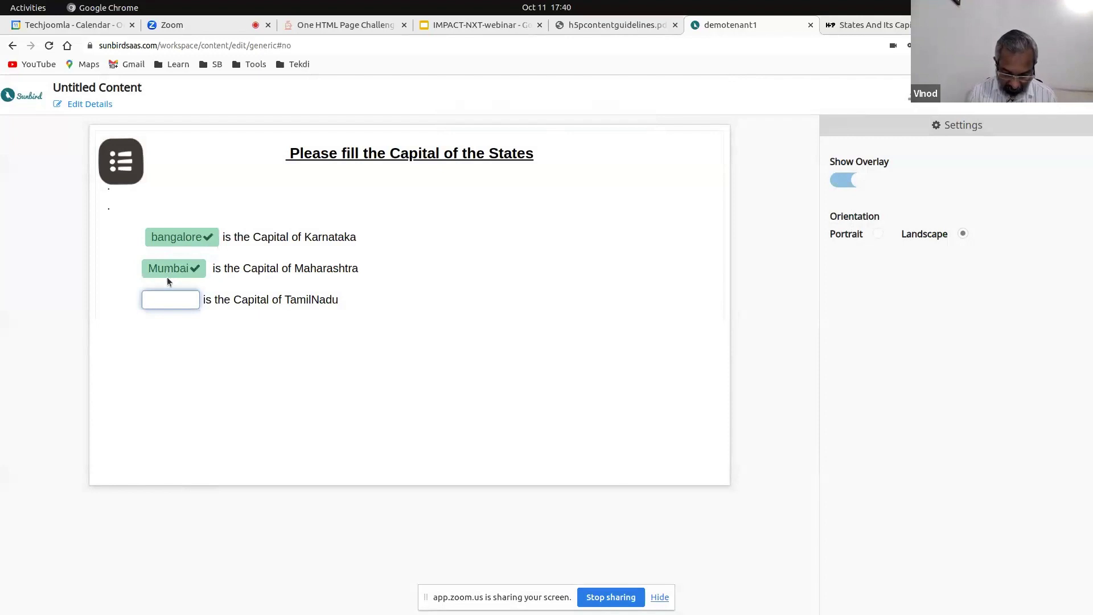
Step: Enter a wrong TamilNadu capital for a 2/3 score, then close the editor
text(askldjf)
key(Tab)
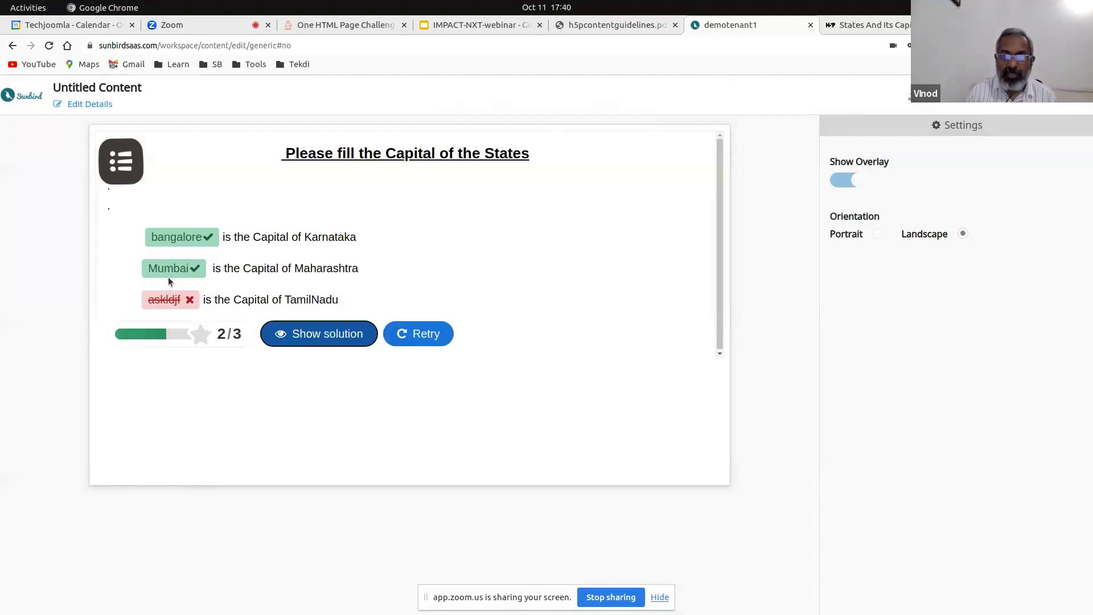
click(1079, 110)
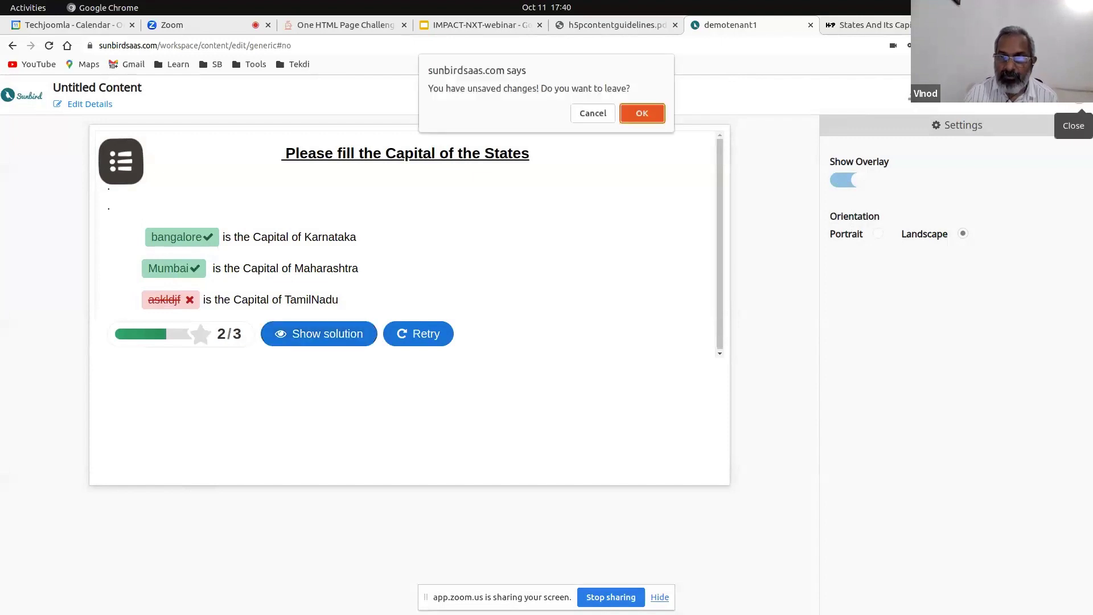
Step: Leave the unsaved editor and start a new Explanation Content upload
click(640, 112)
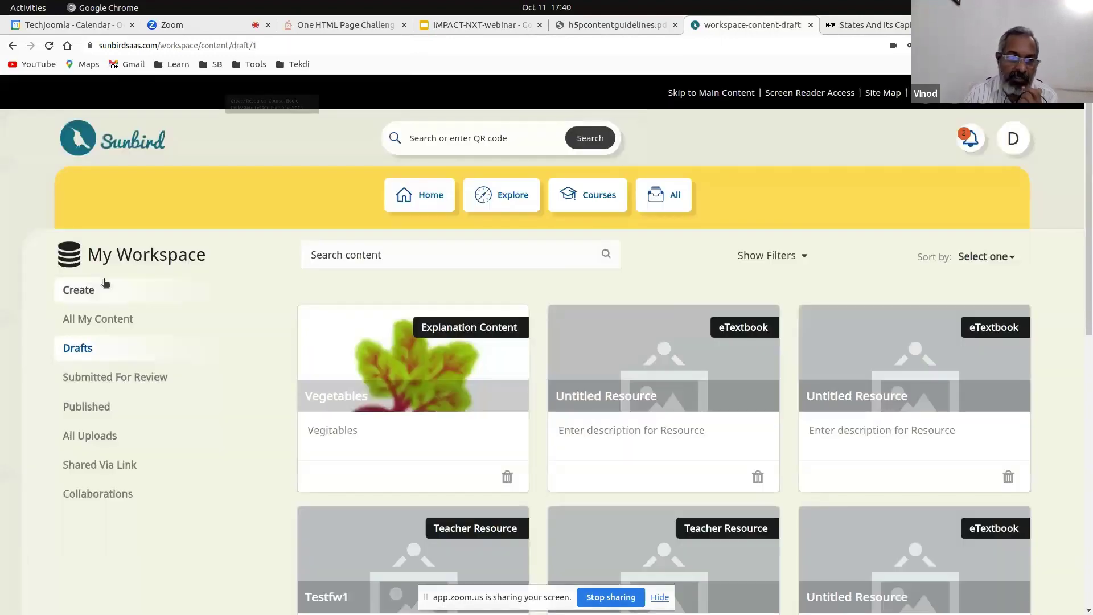
click(103, 287)
click(559, 414)
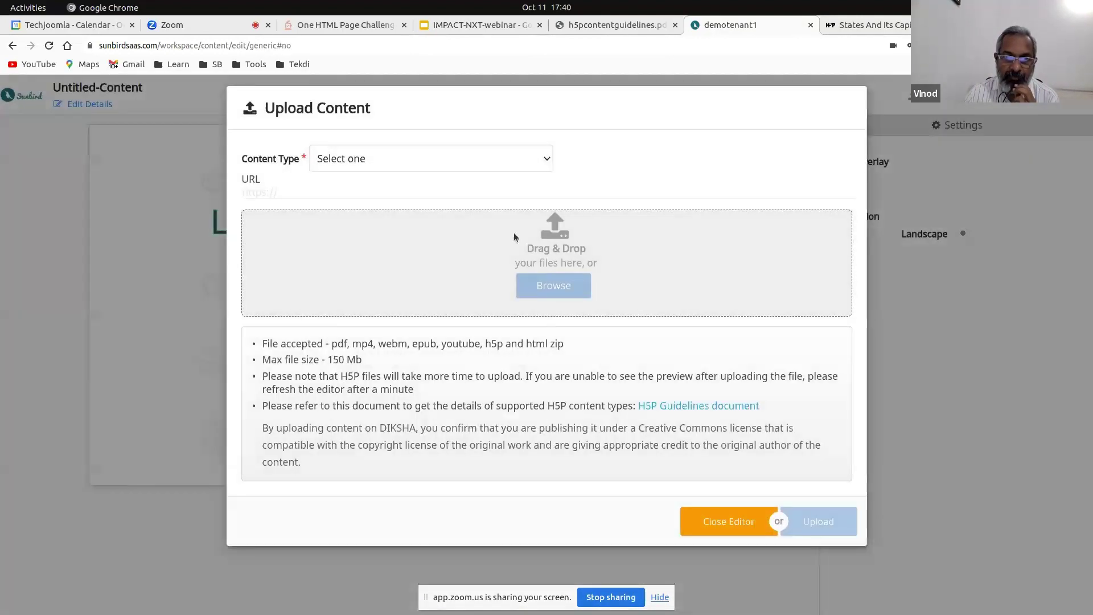
click(487, 159)
click(350, 205)
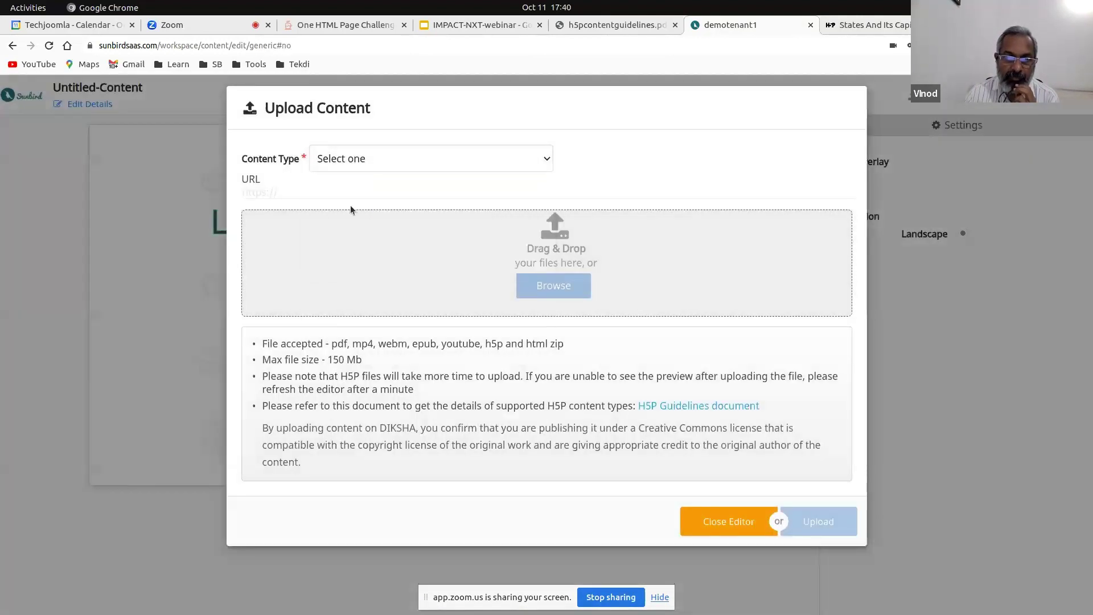
Step: Select cities-and-monuments-1445678.h5p from Desktop/Webinar for upload
click(524, 282)
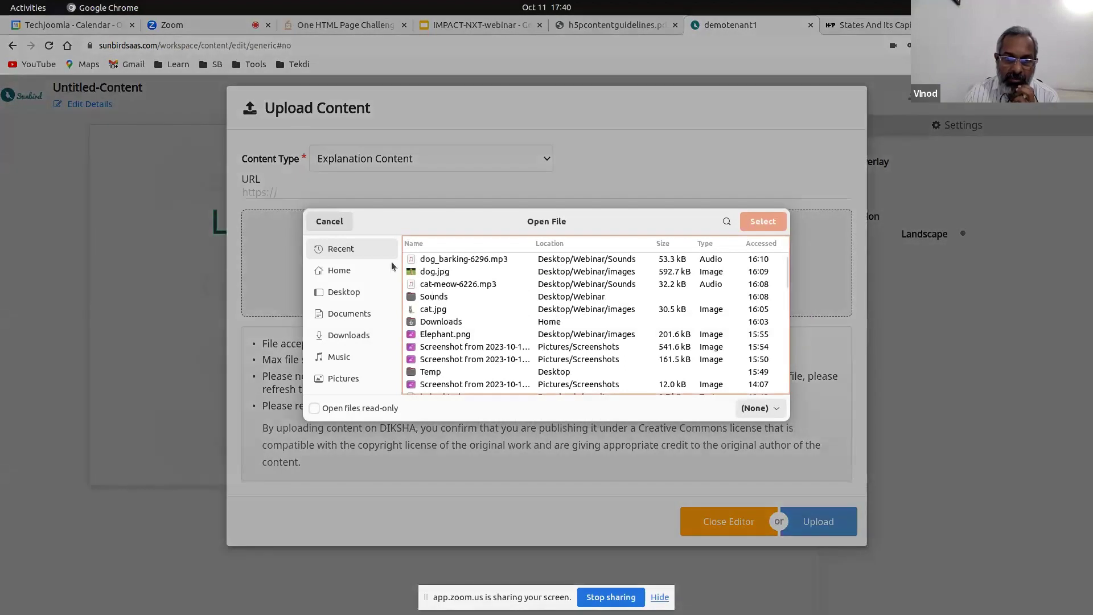
click(343, 292)
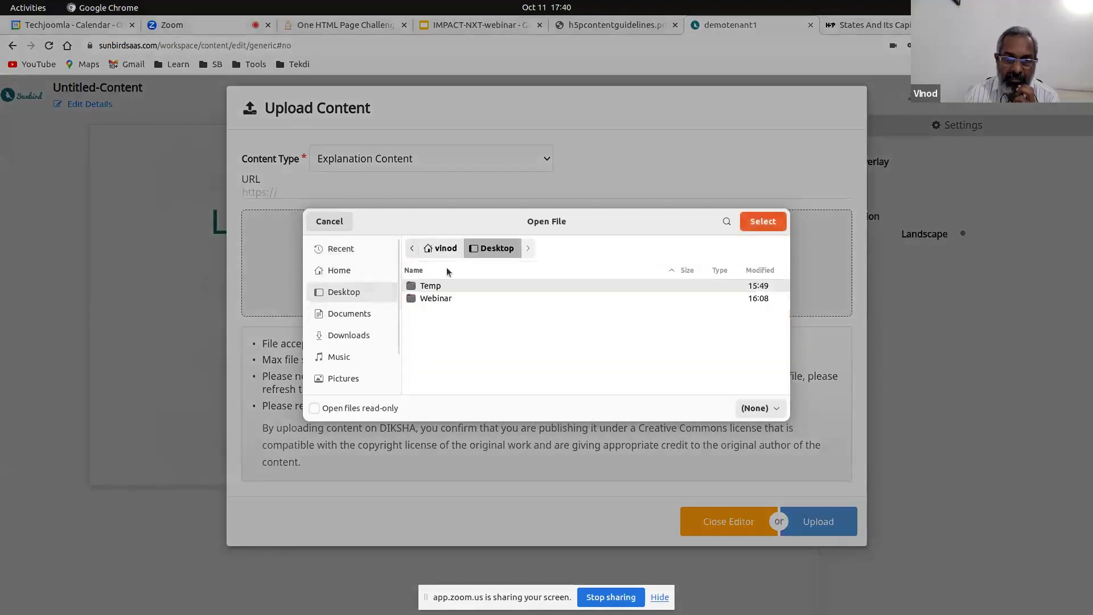
double_click(438, 298)
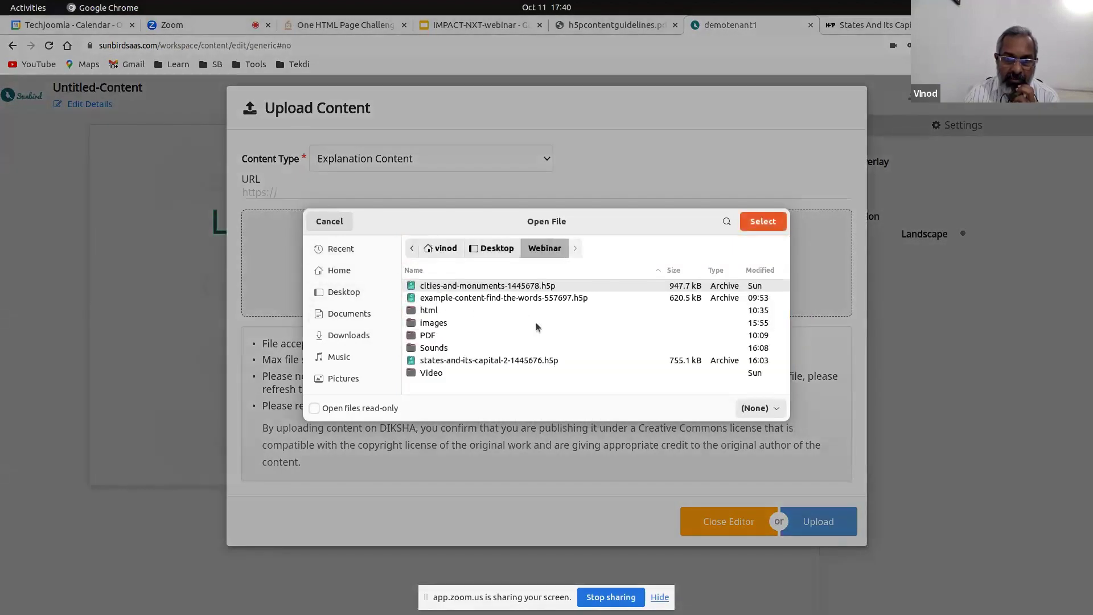
click(767, 223)
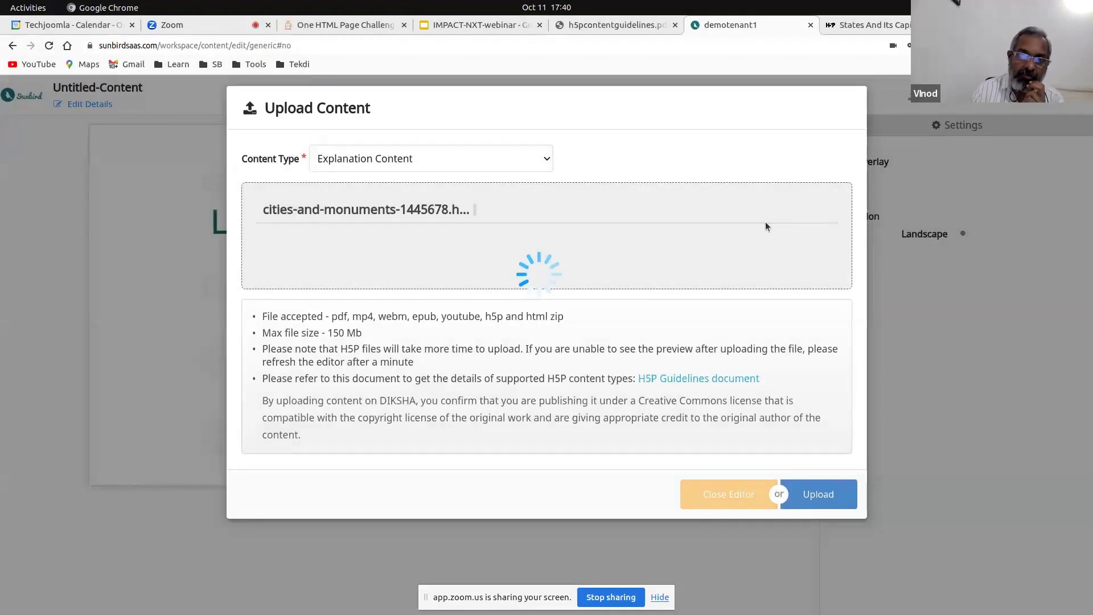
Step: View the H5P content guidelines PDF while the monuments upload finishes
click(614, 24)
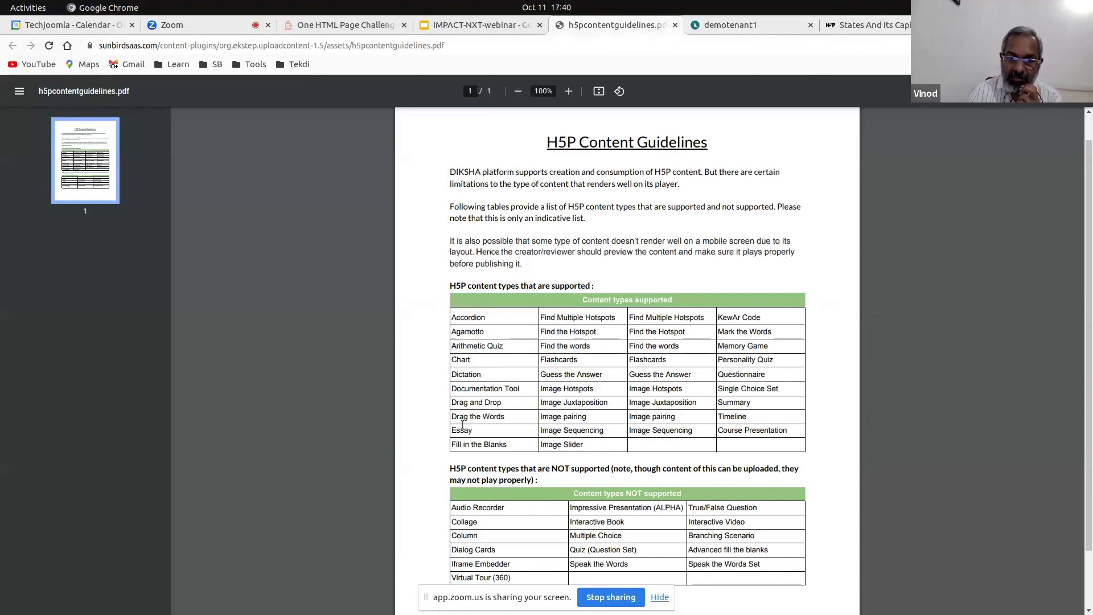
click(764, 25)
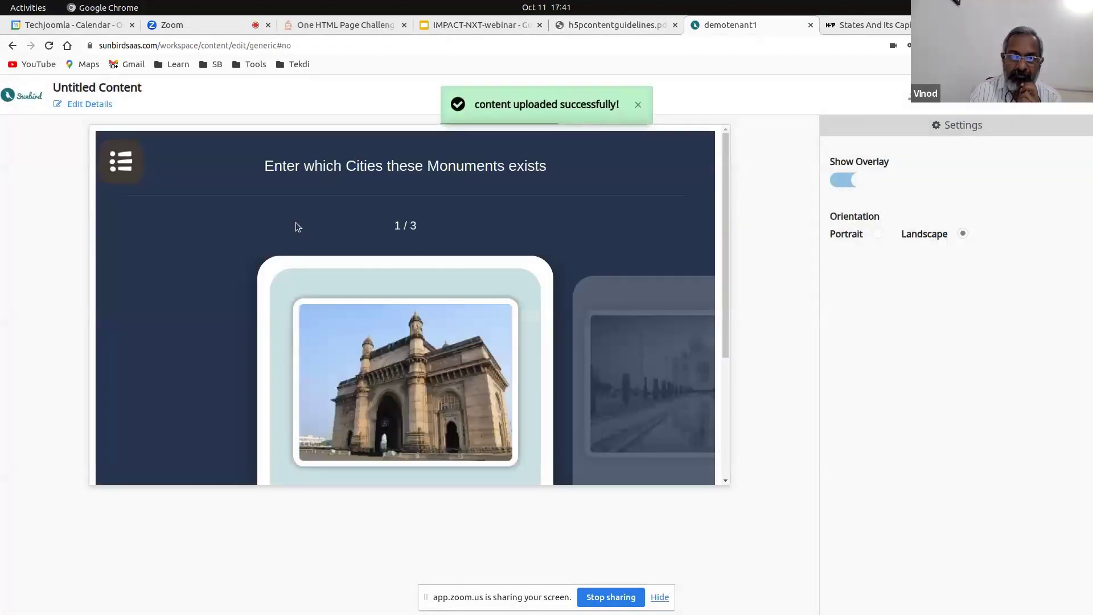
scroll(525, 257, down, 2)
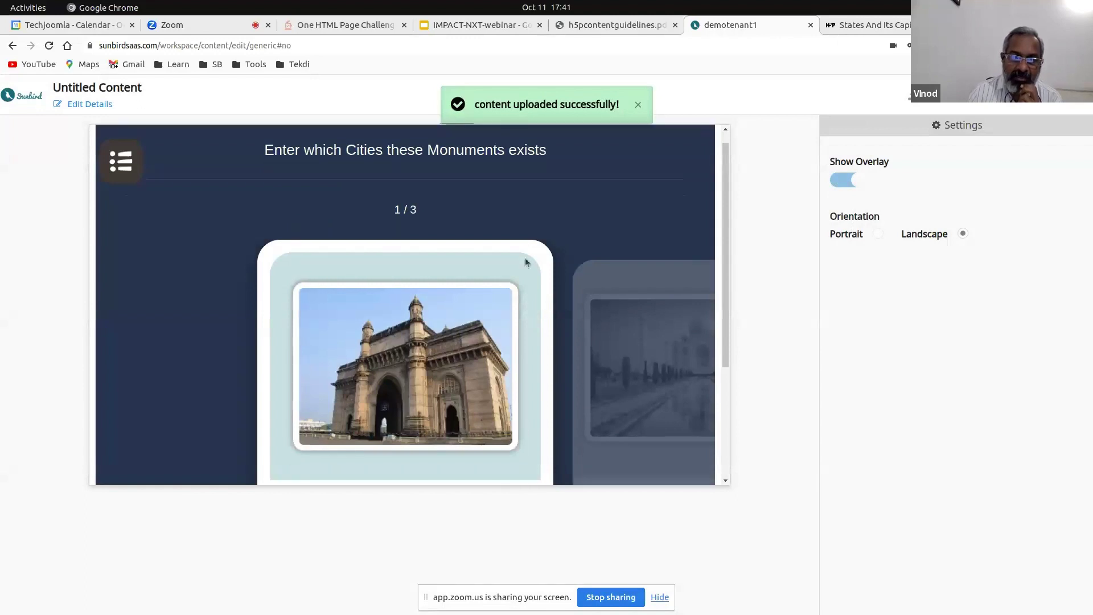
scroll(509, 275, up, 2)
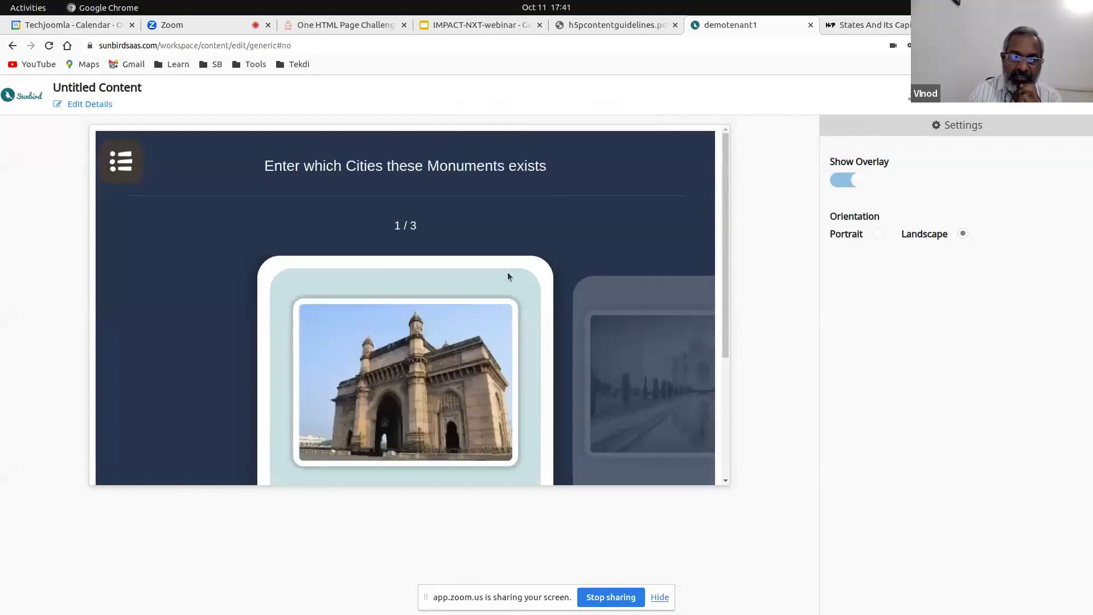
scroll(510, 193, down, 2)
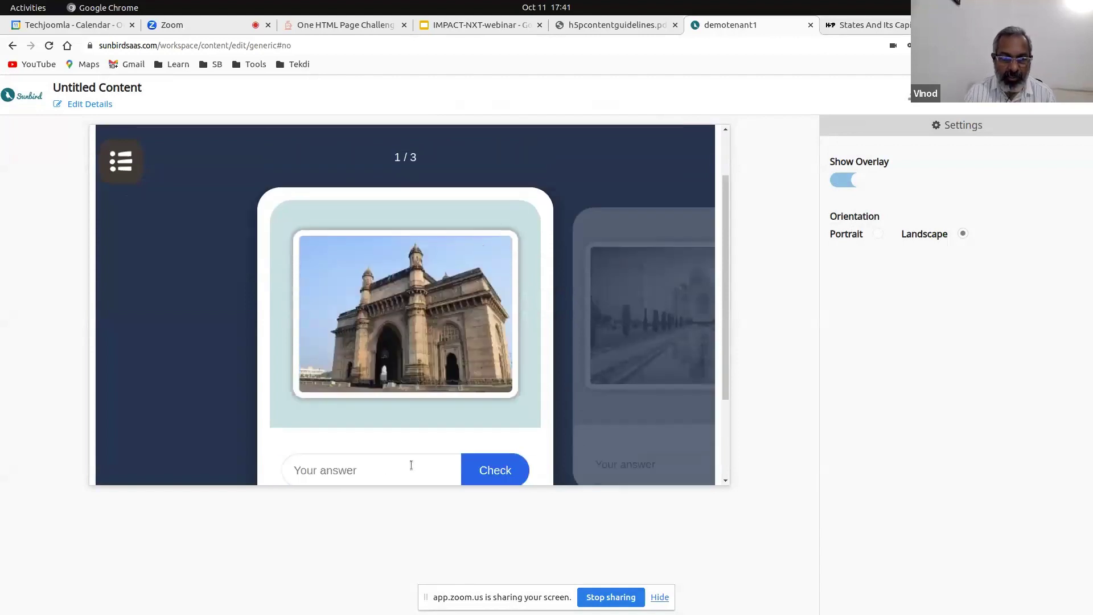
Step: Answer the first two monument cards with Mumbai and Agra, both marked correct
click(388, 470)
text(Mum)
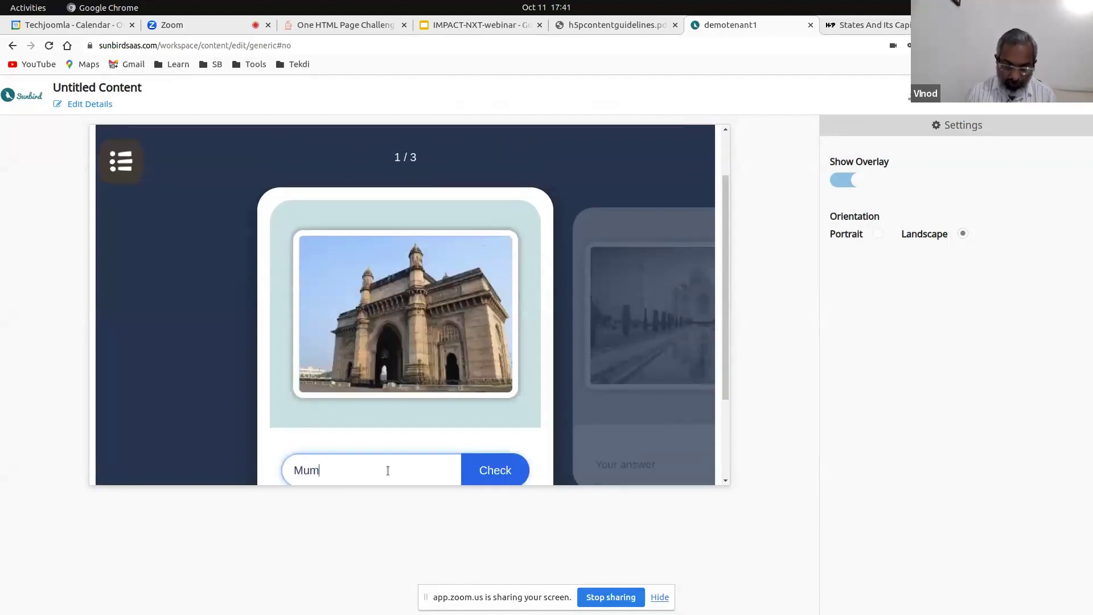
text(bai)
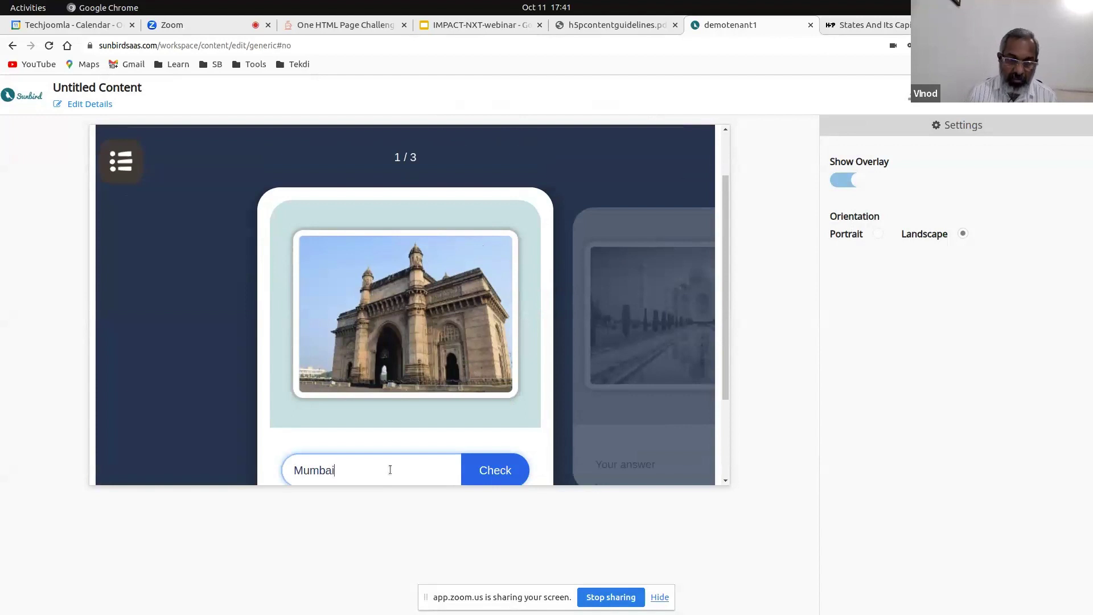
click(508, 472)
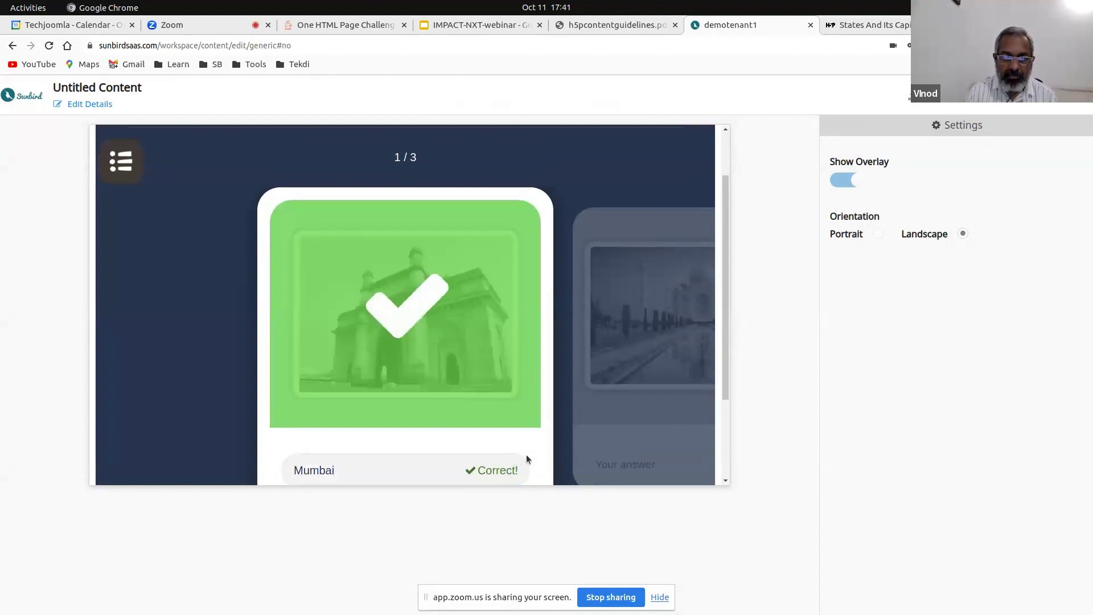
click(655, 369)
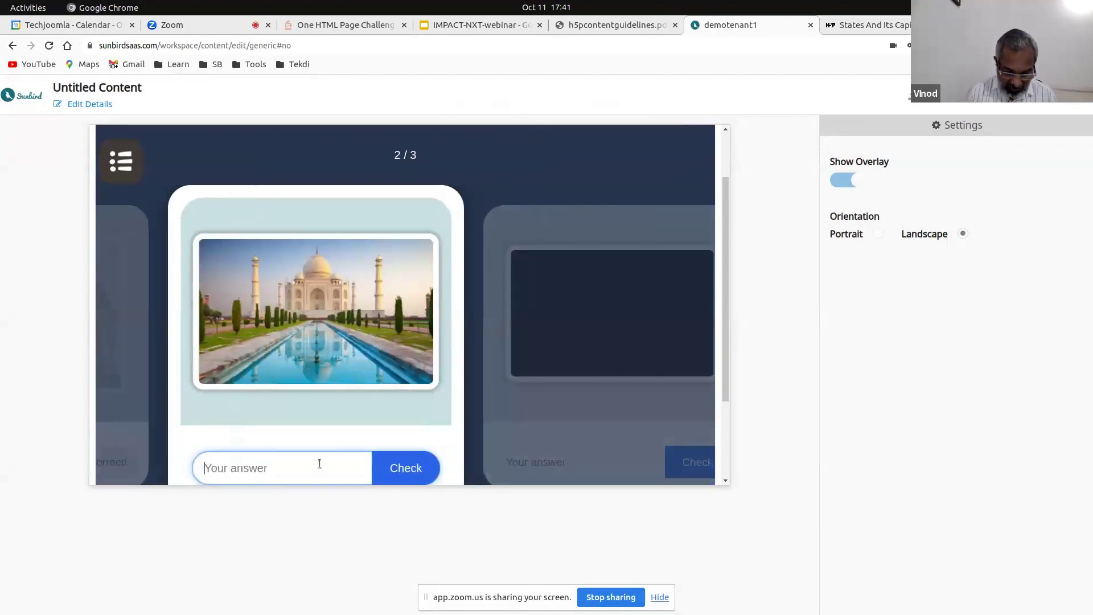
text(Agra)
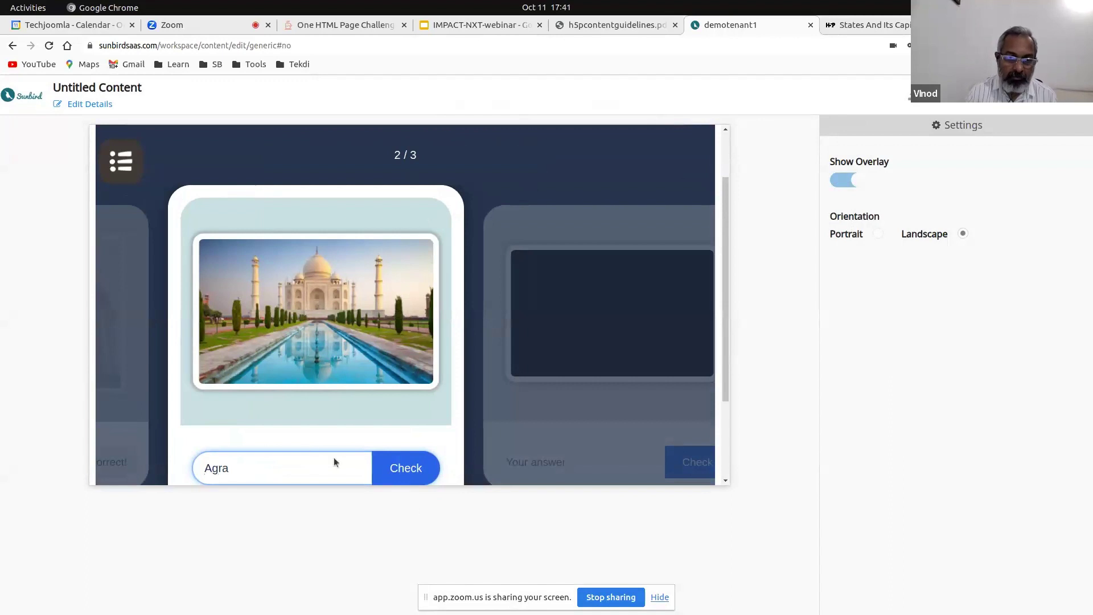
click(413, 470)
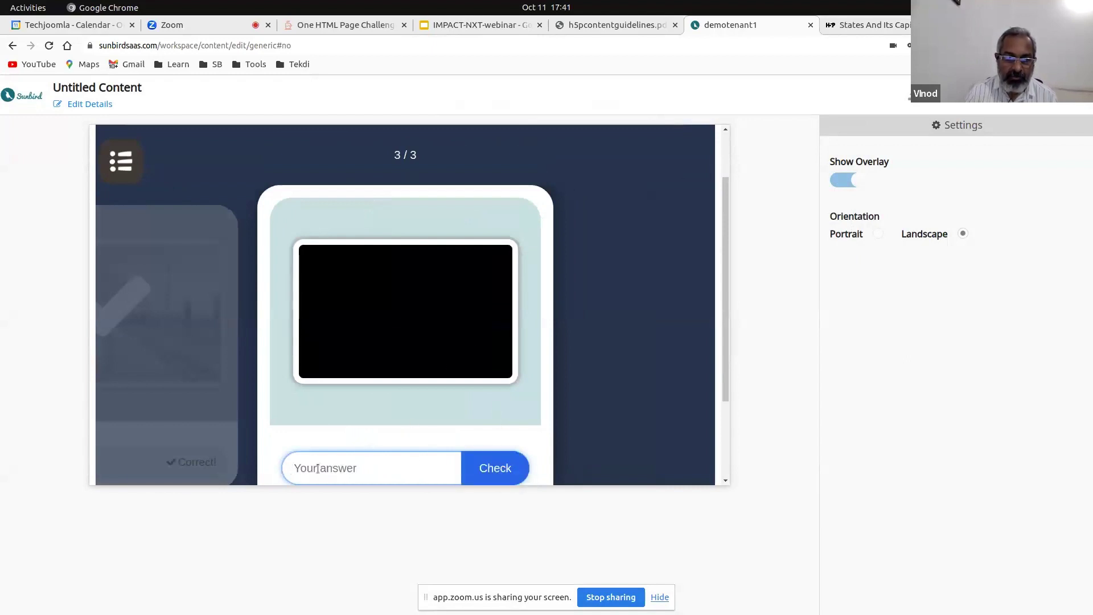
Step: Check a deliberately wrong third answer, revealing Delhi as correct
text(asdf)
click(493, 475)
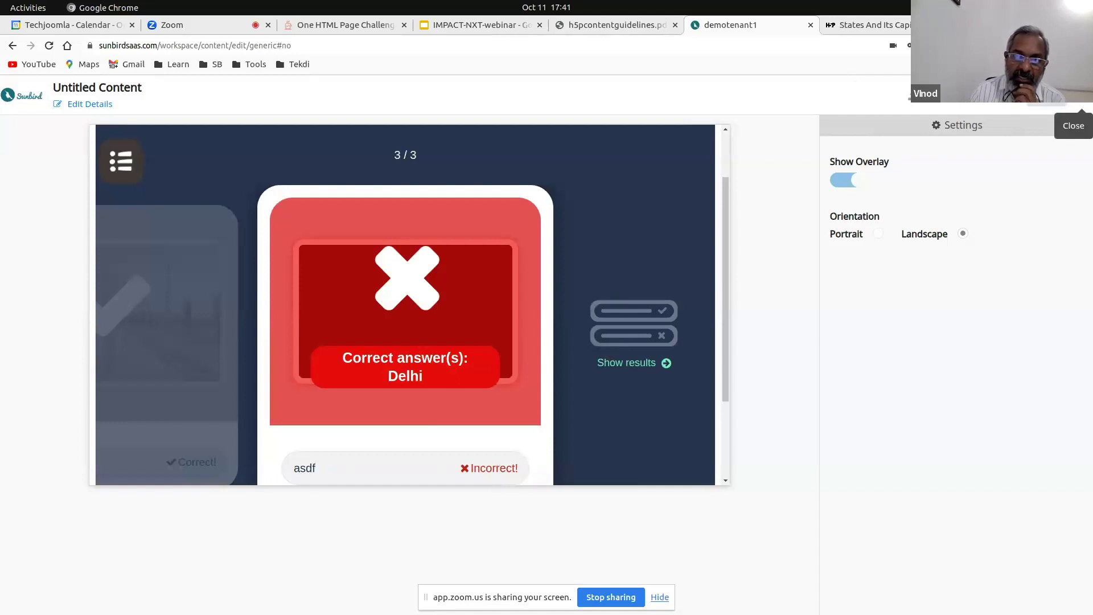
mouse_move(584, 28)
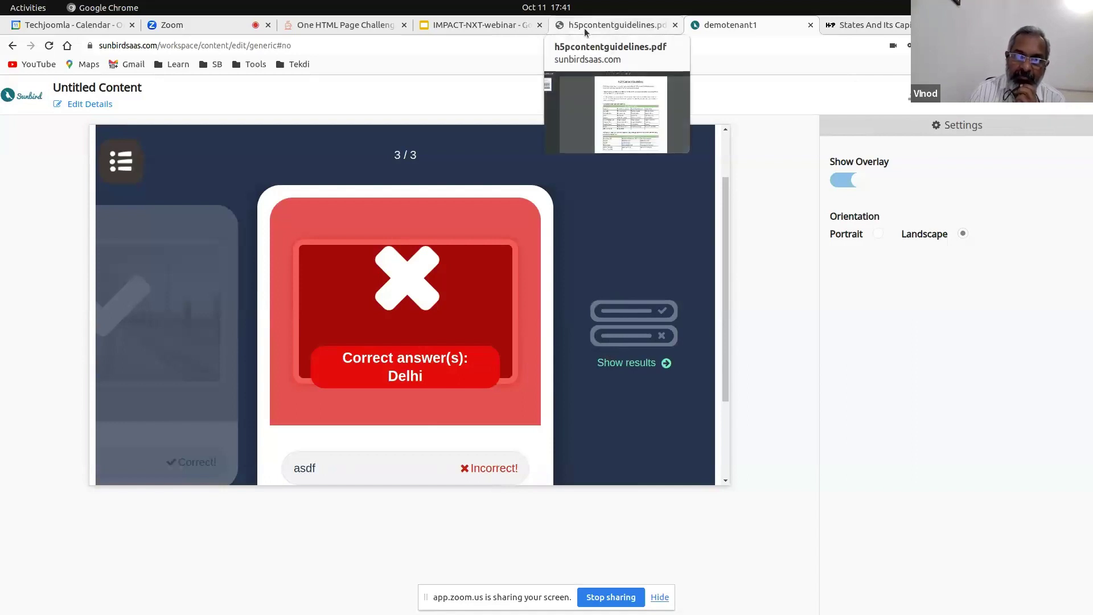
Step: Review the H5P guidelines PDF and the original states-and-capitals page
click(594, 29)
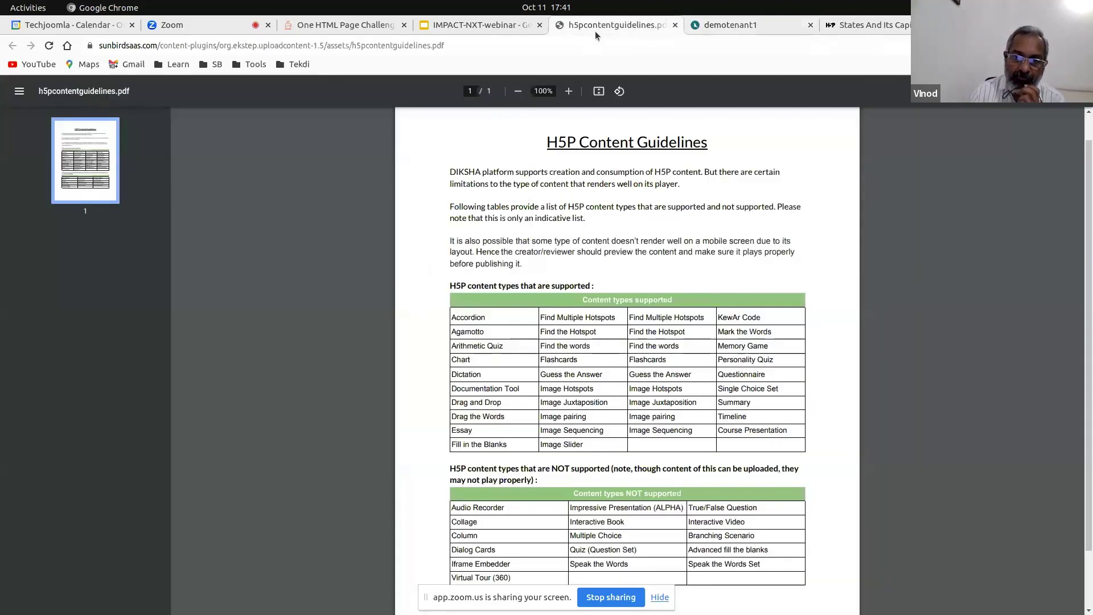
scroll(579, 378, down, 3)
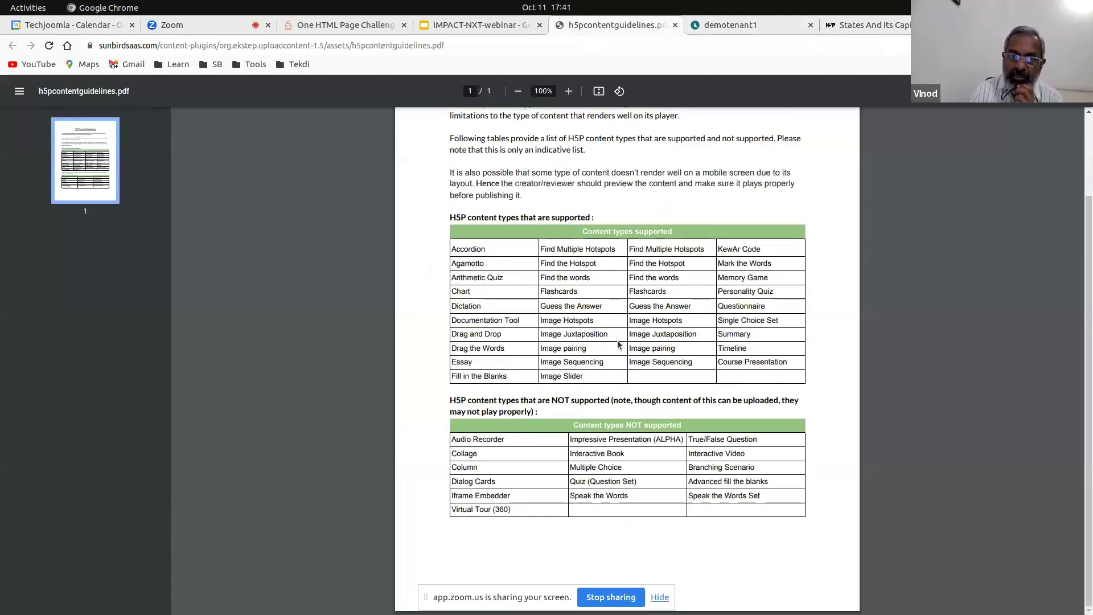
click(863, 24)
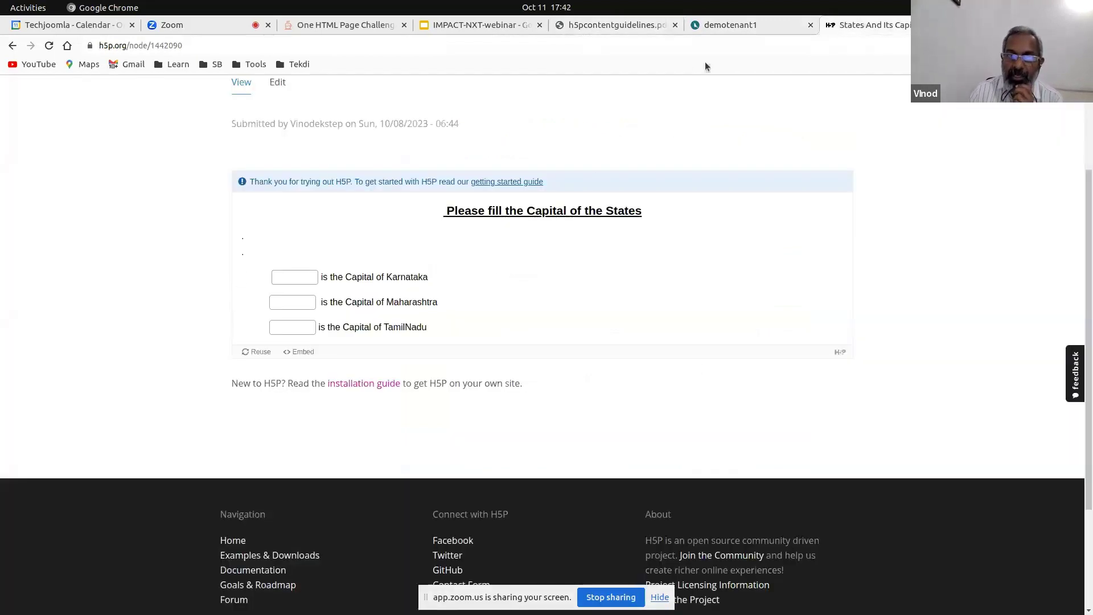
click(723, 26)
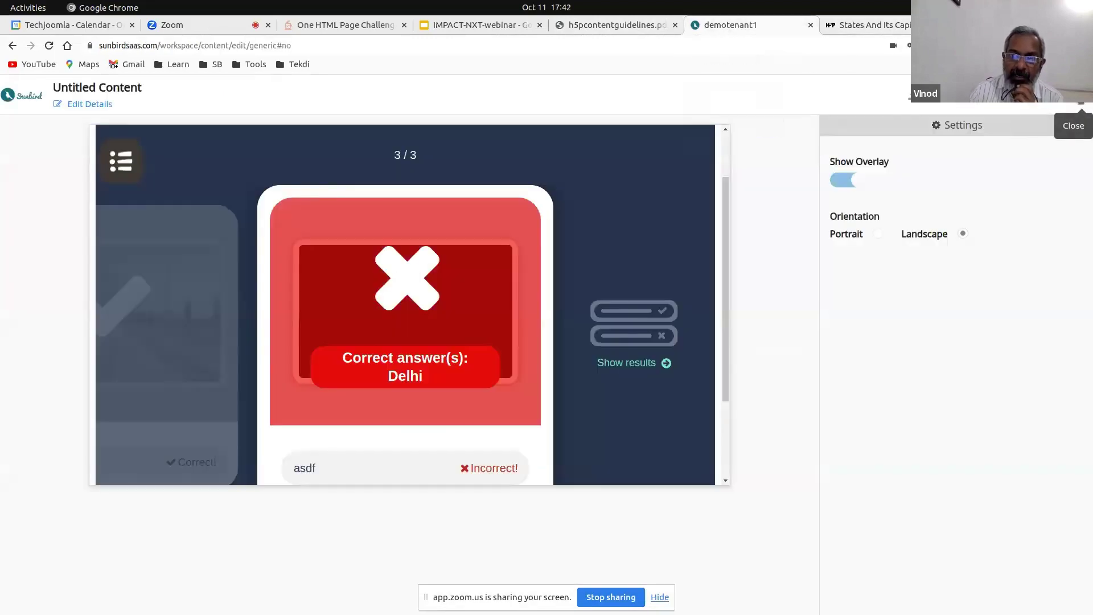
Step: Close the monuments editor without saving and switch to the One HTML Page Challenge tab
click(1080, 105)
click(641, 112)
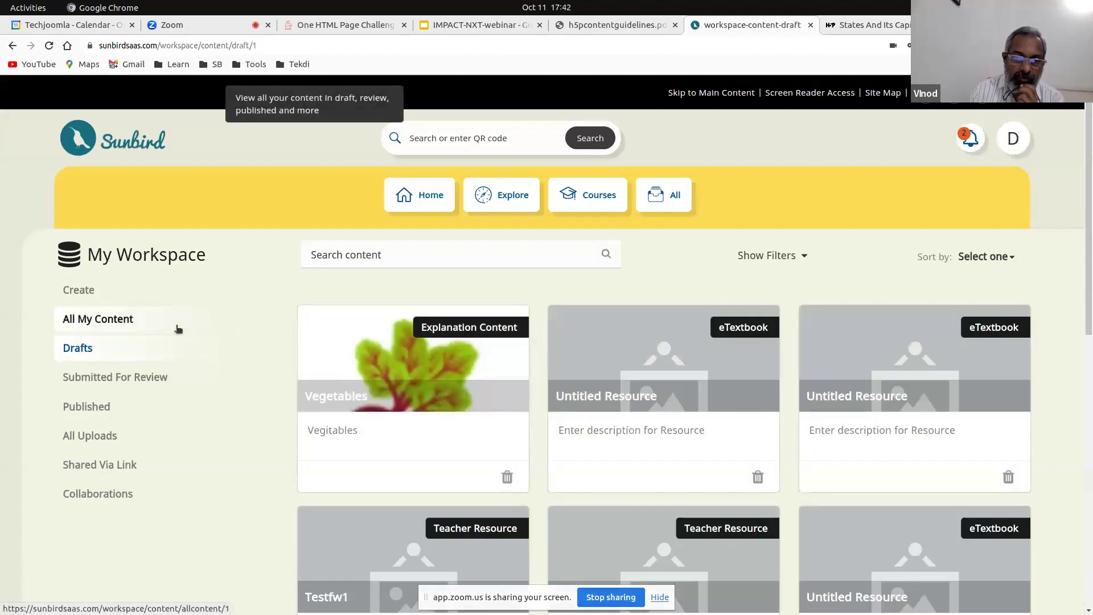
click(84, 291)
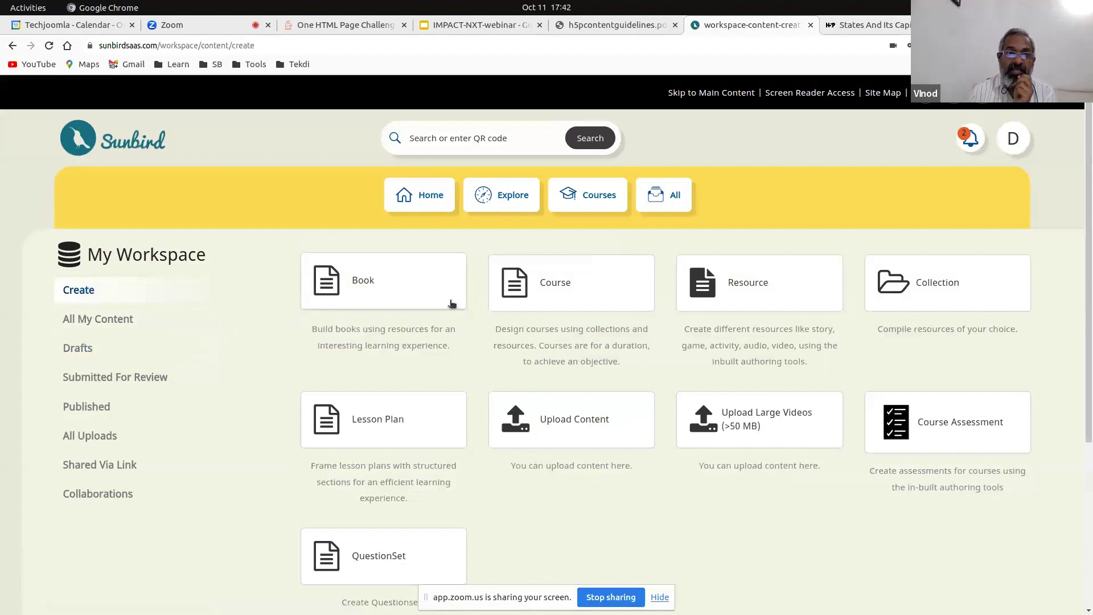
click(326, 26)
scroll(452, 265, down, 3)
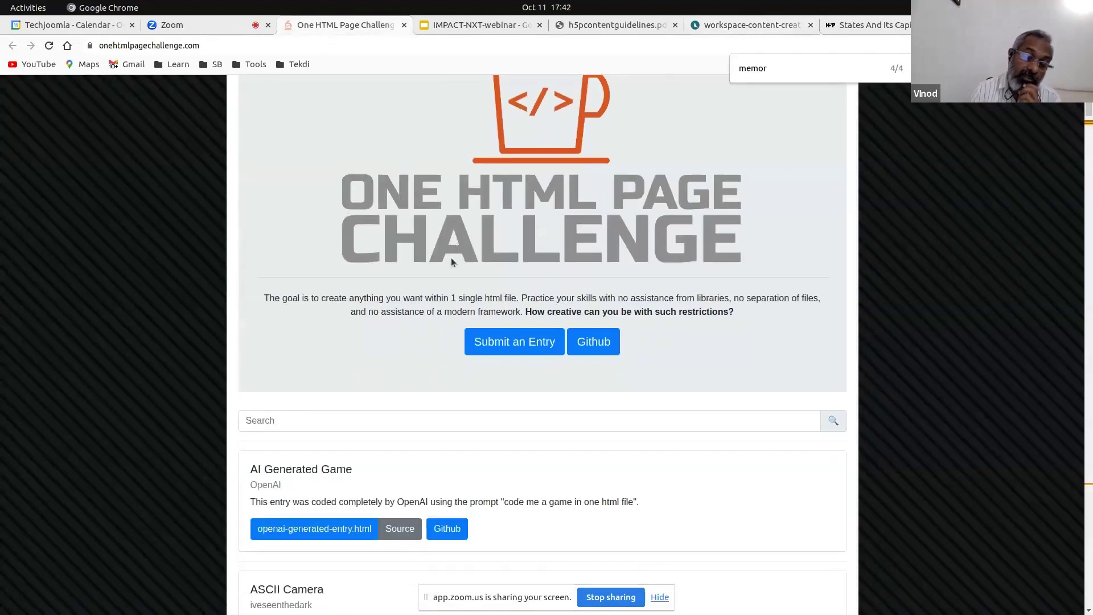
Step: Scroll to the Adequate Memory Game entry, then show the overview of open windows
scroll(452, 262, down, 3)
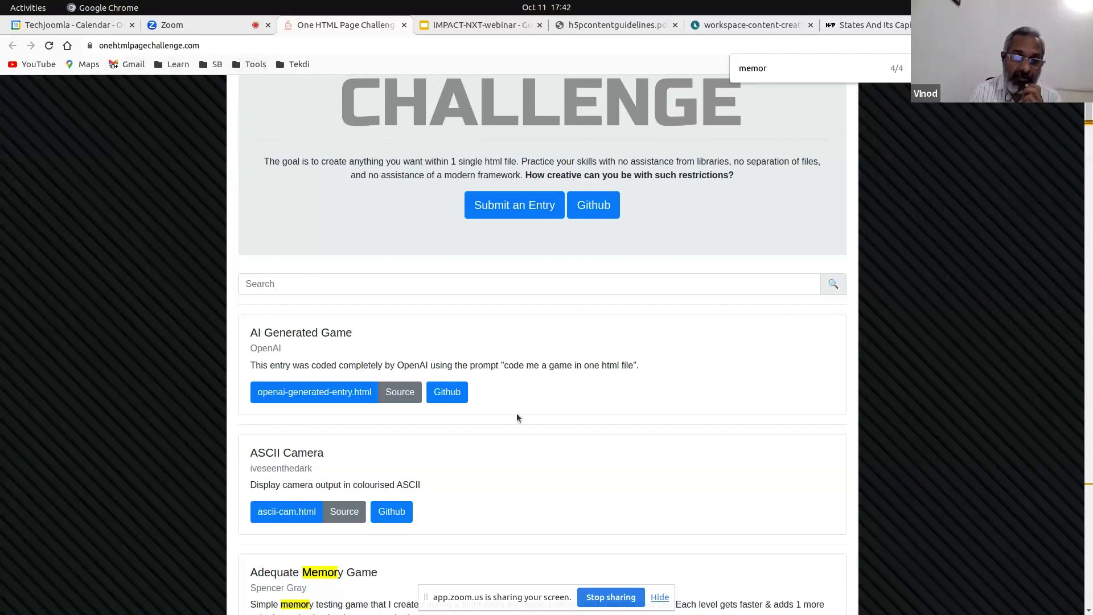
scroll(515, 414, down, 6)
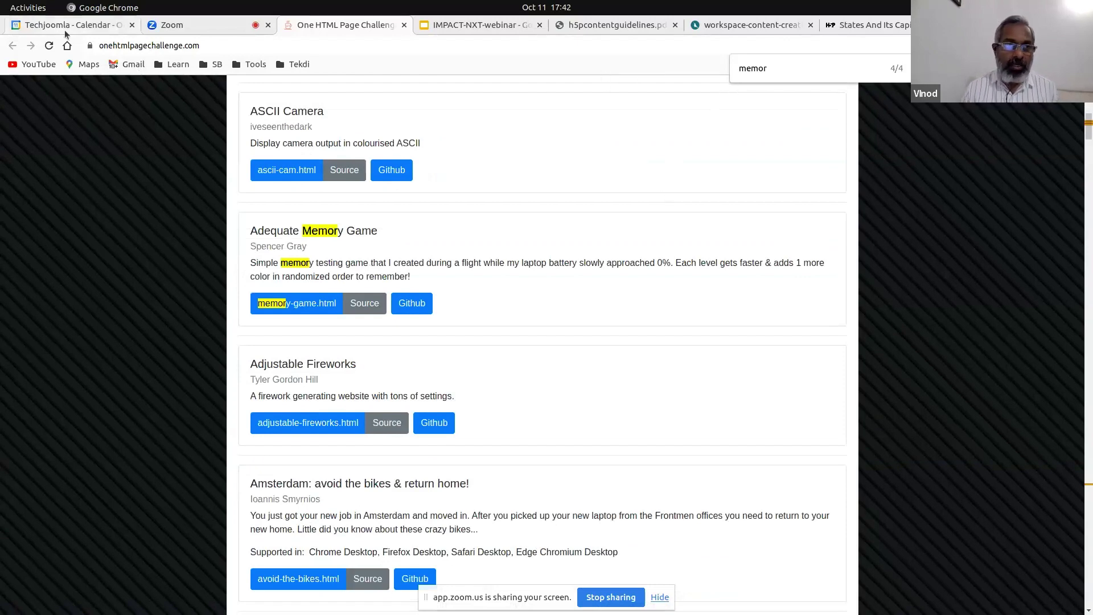
click(29, 7)
click(30, 7)
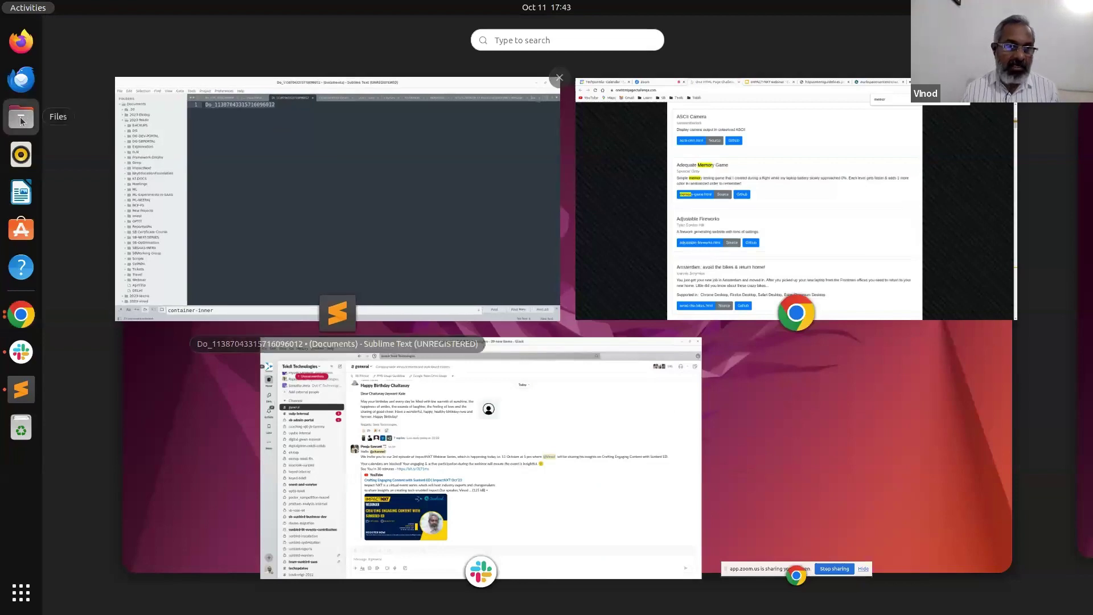
Step: Move the old index.zip in Desktop/Webinar/html to Trash
click(20, 118)
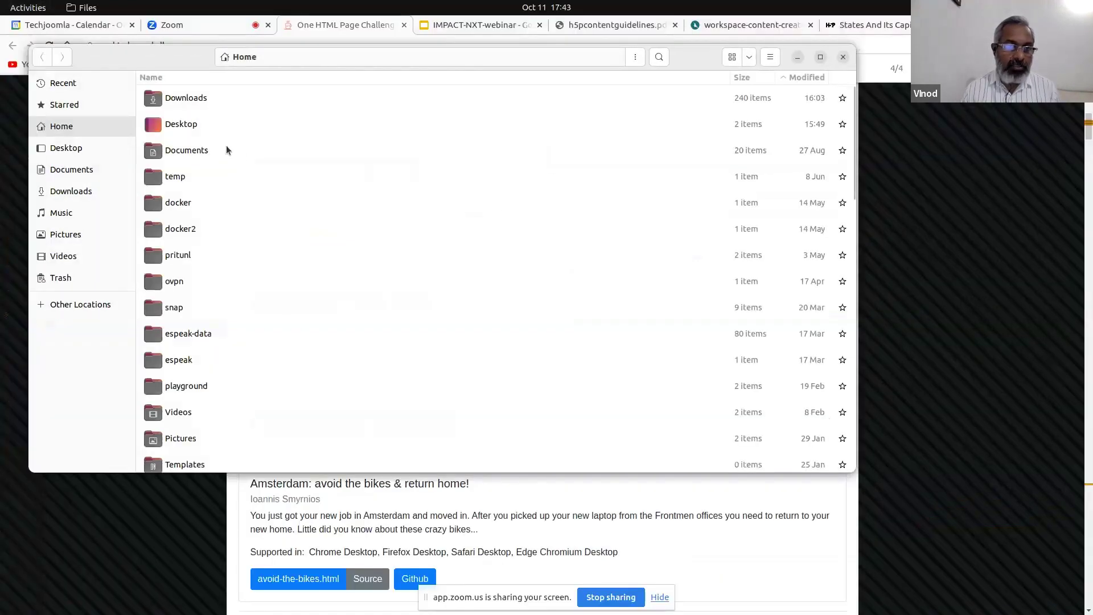
click(92, 149)
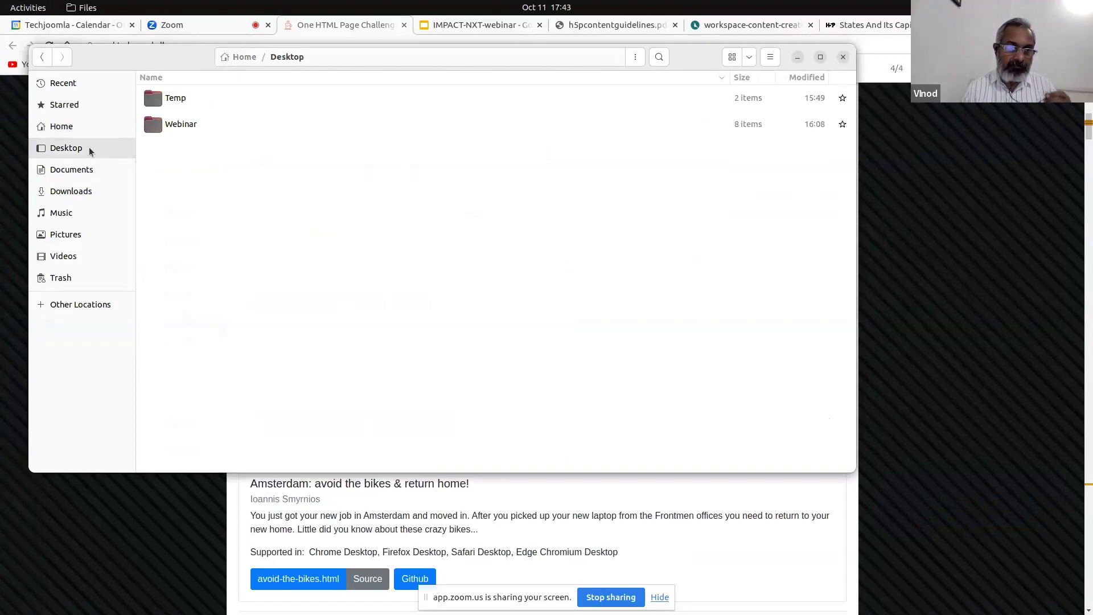
double_click(186, 125)
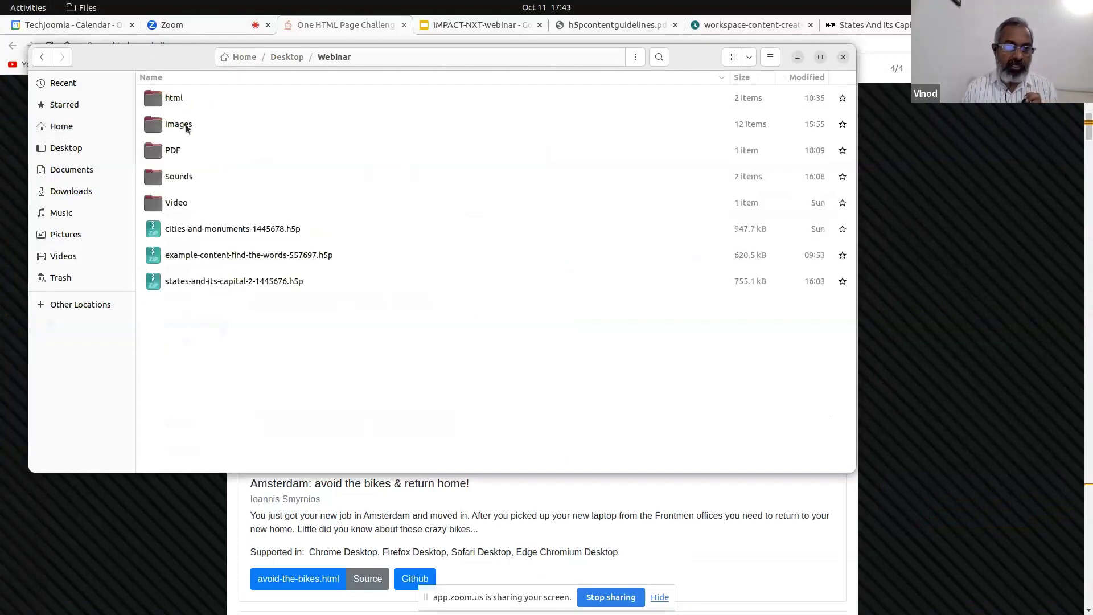
double_click(182, 100)
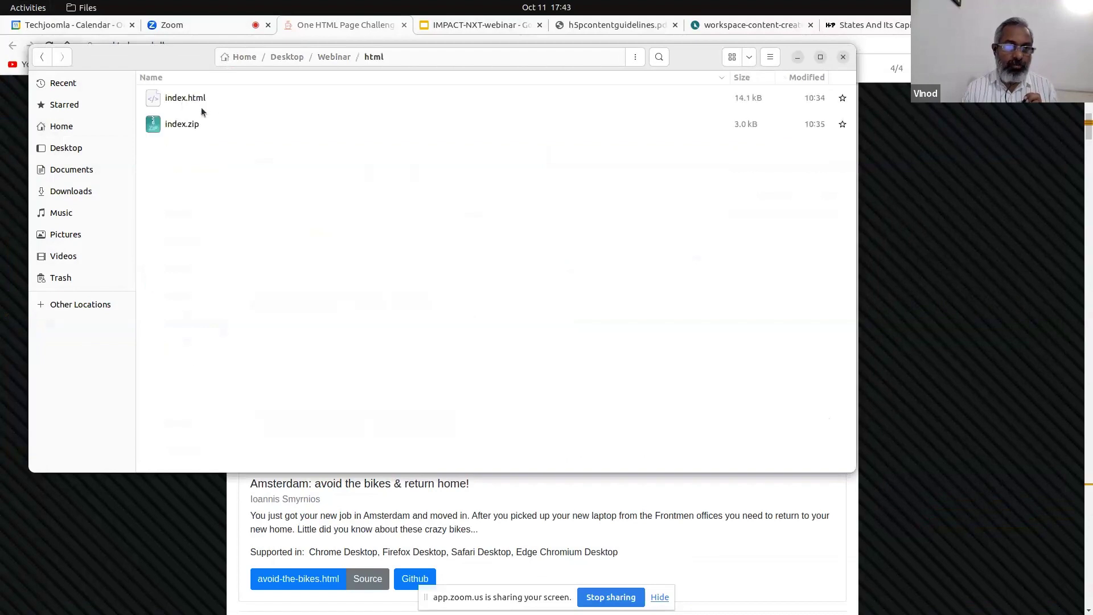
click(183, 124)
right_click(183, 124)
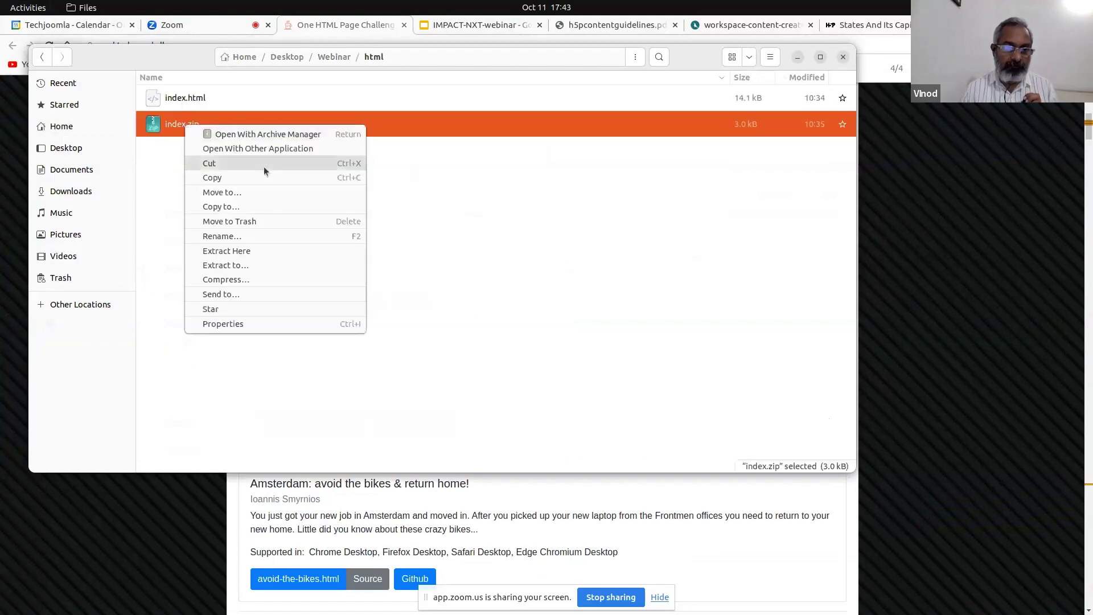
click(240, 221)
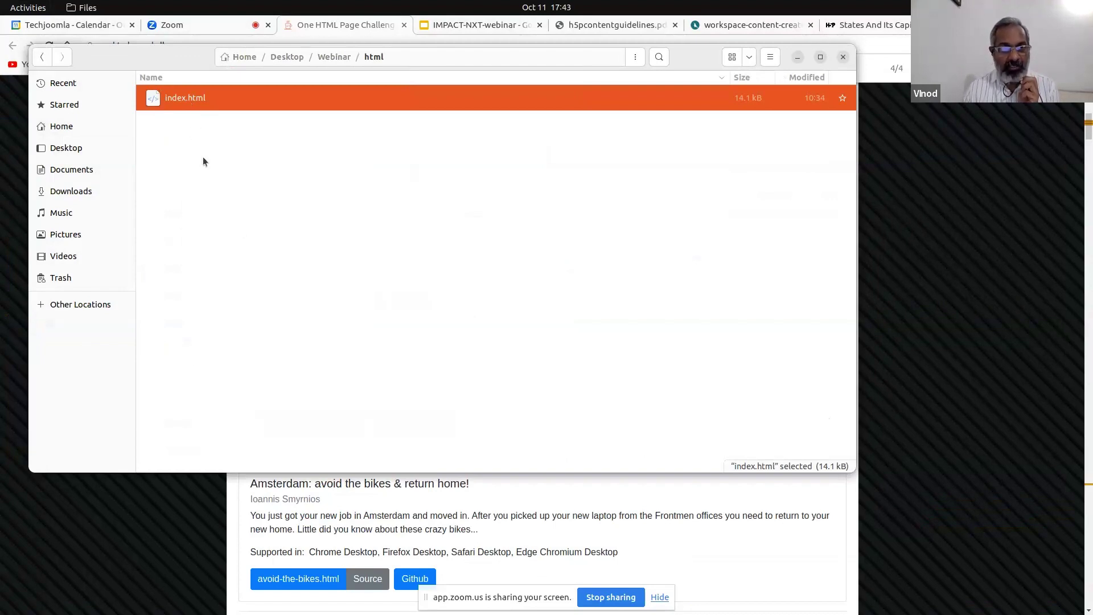
Step: Compress index.html into a new index.zip archive
right_click(179, 99)
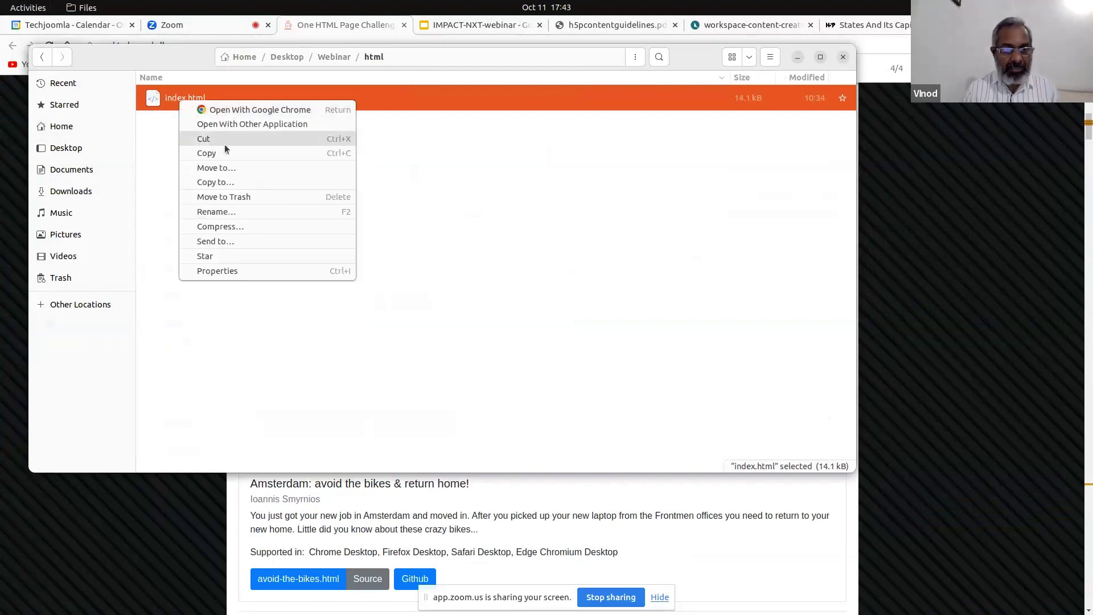
click(481, 192)
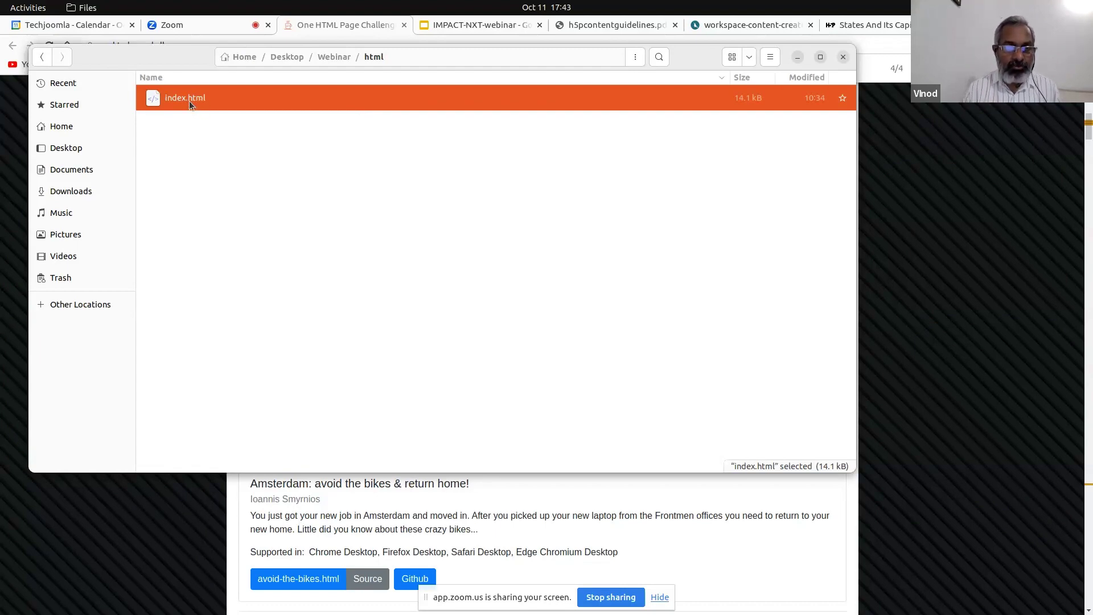
right_click(189, 101)
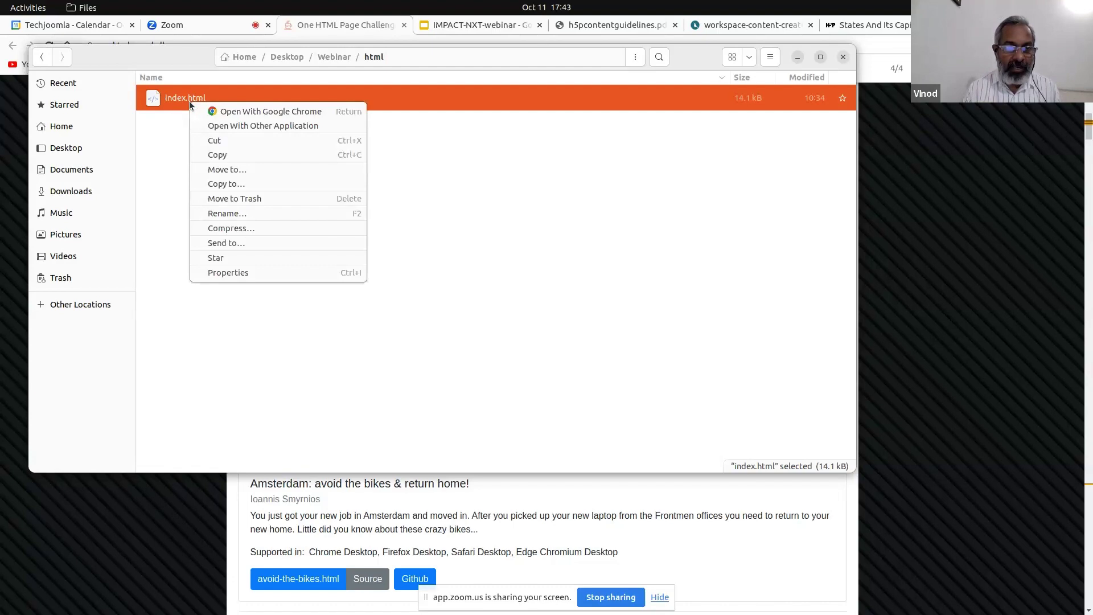
click(231, 228)
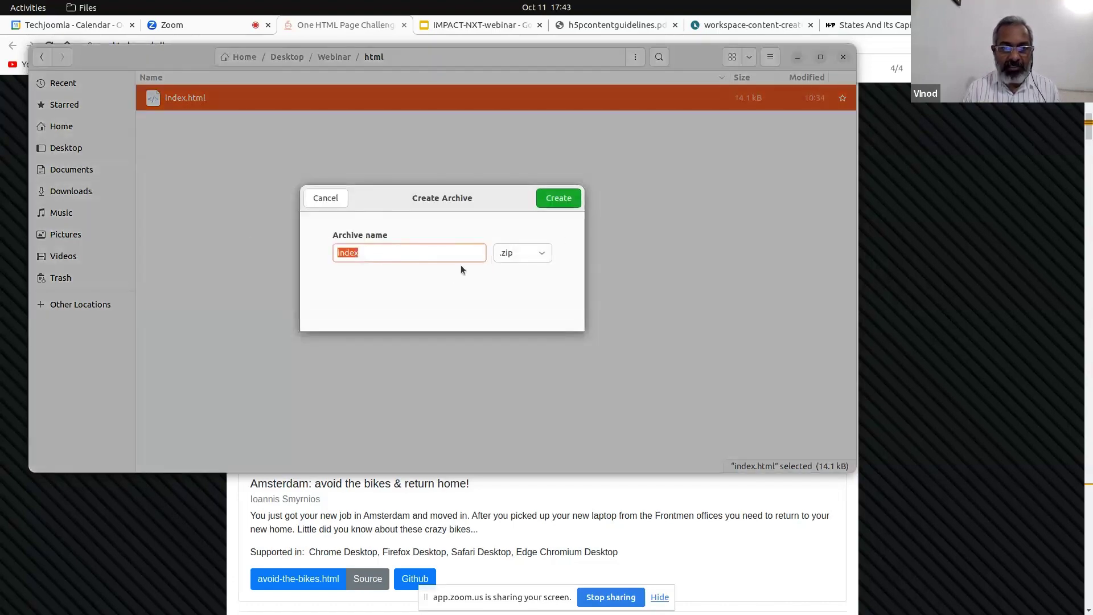
click(558, 198)
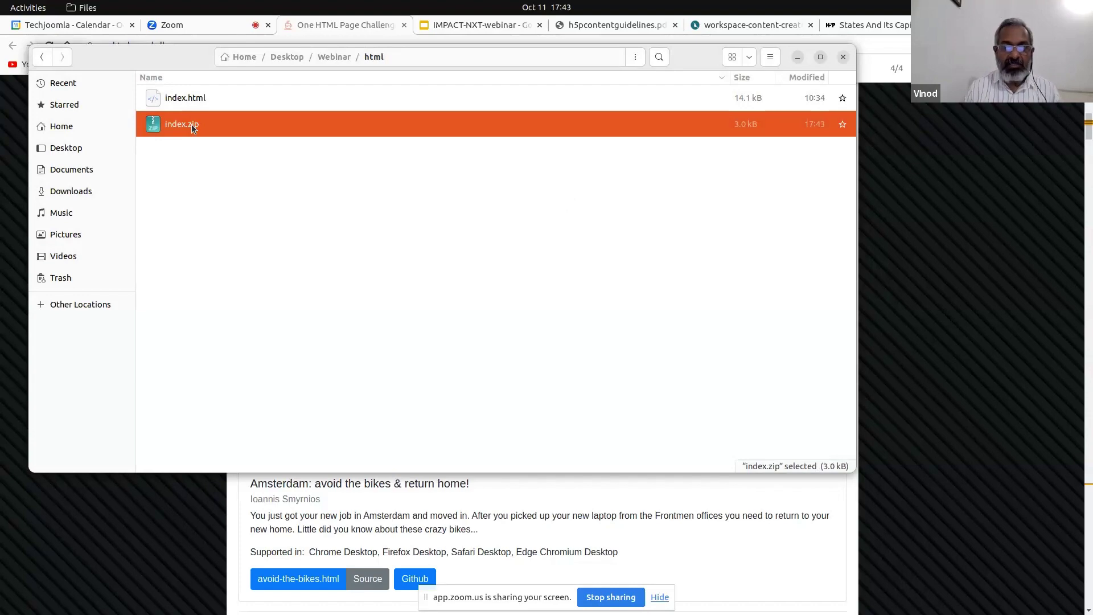
click(697, 23)
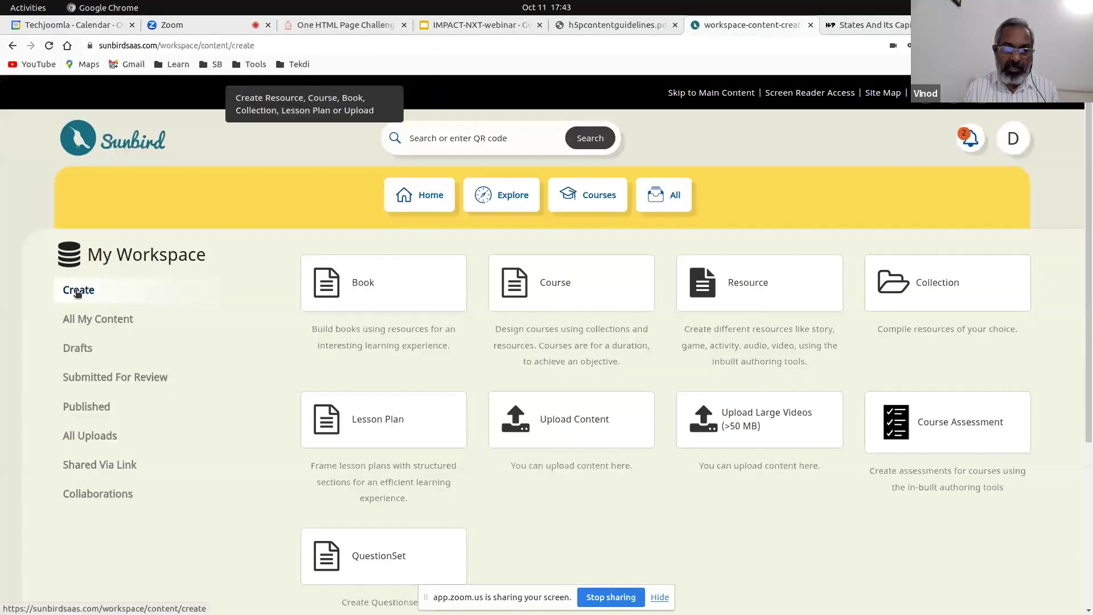
Step: Upload Desktop/Webinar/html/index.zip as Explanation Content to load the Memory Game
click(553, 416)
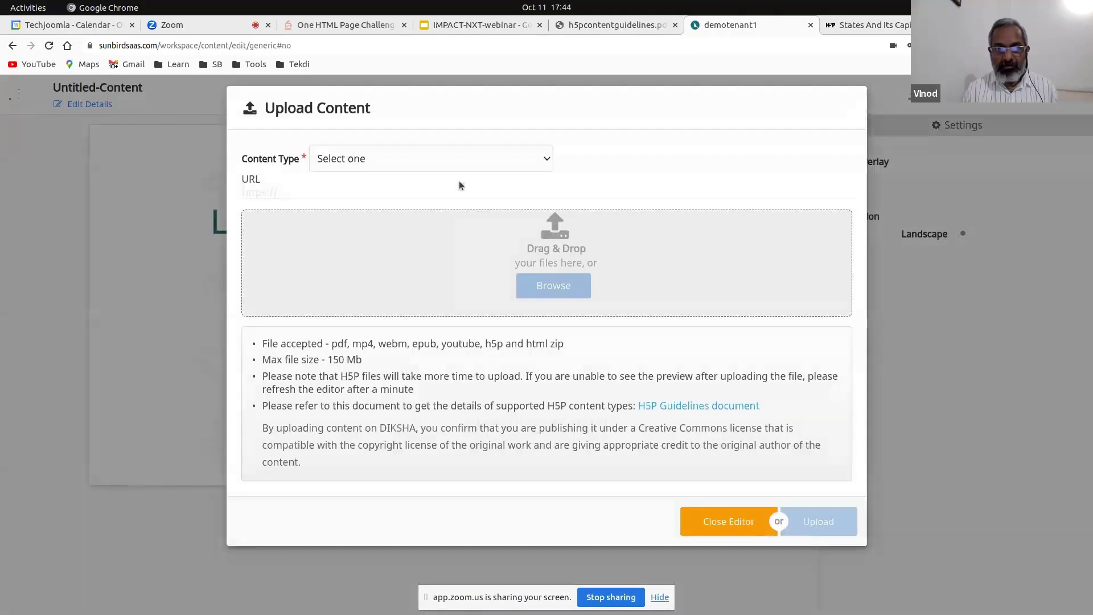
click(456, 162)
click(364, 205)
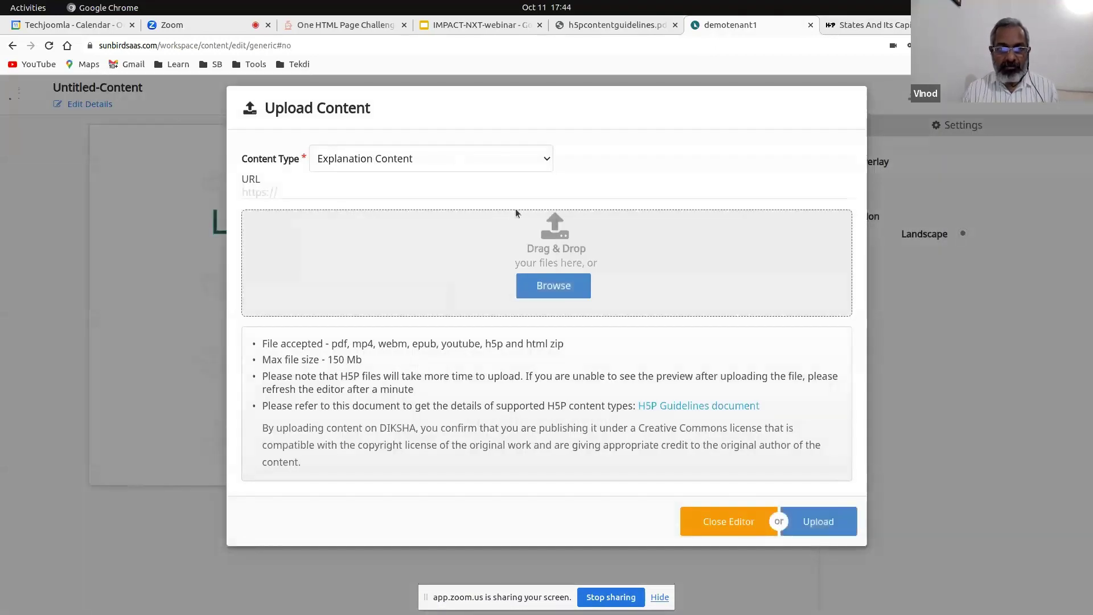
click(587, 291)
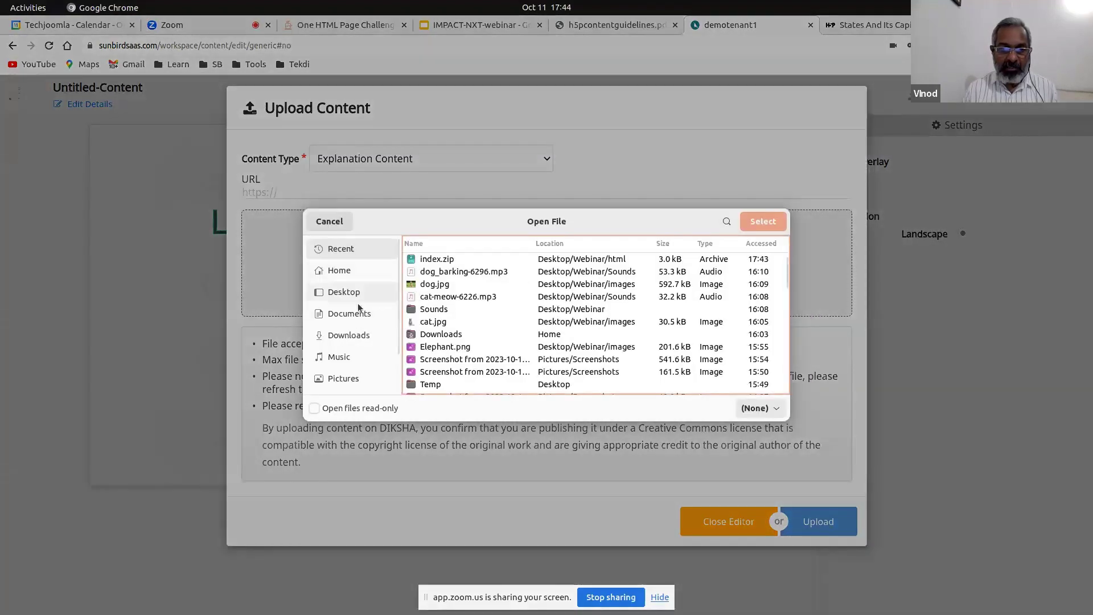
click(364, 292)
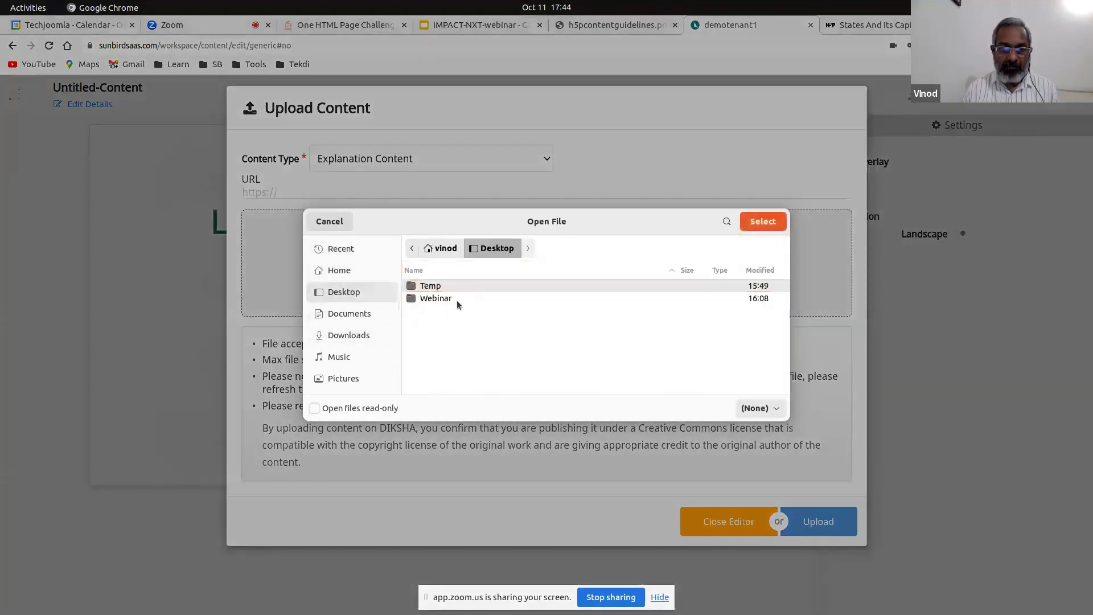
double_click(459, 299)
double_click(447, 310)
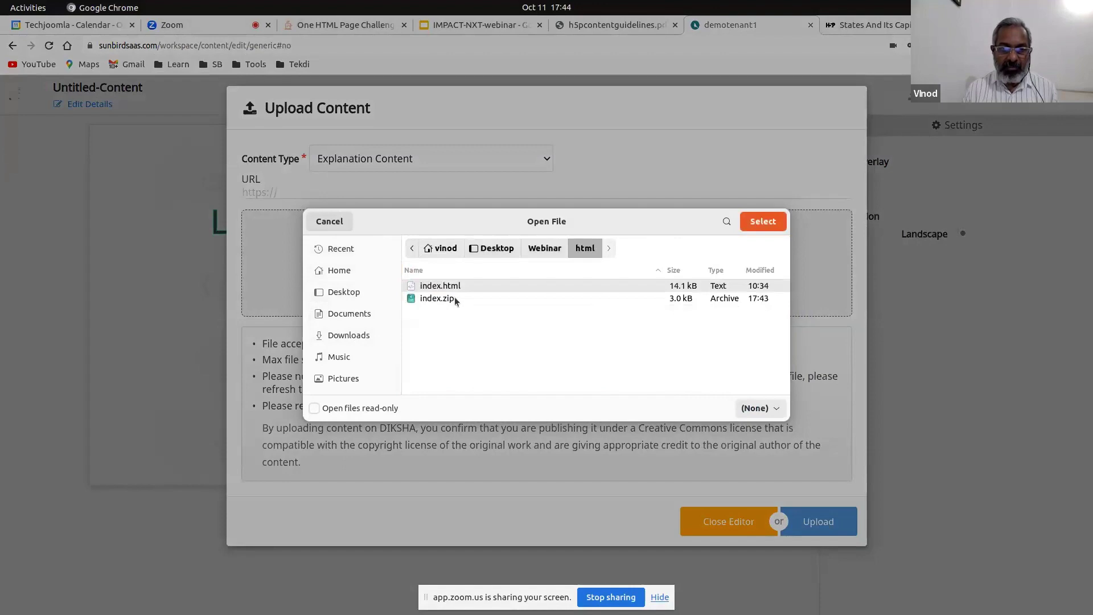
click(454, 298)
click(762, 222)
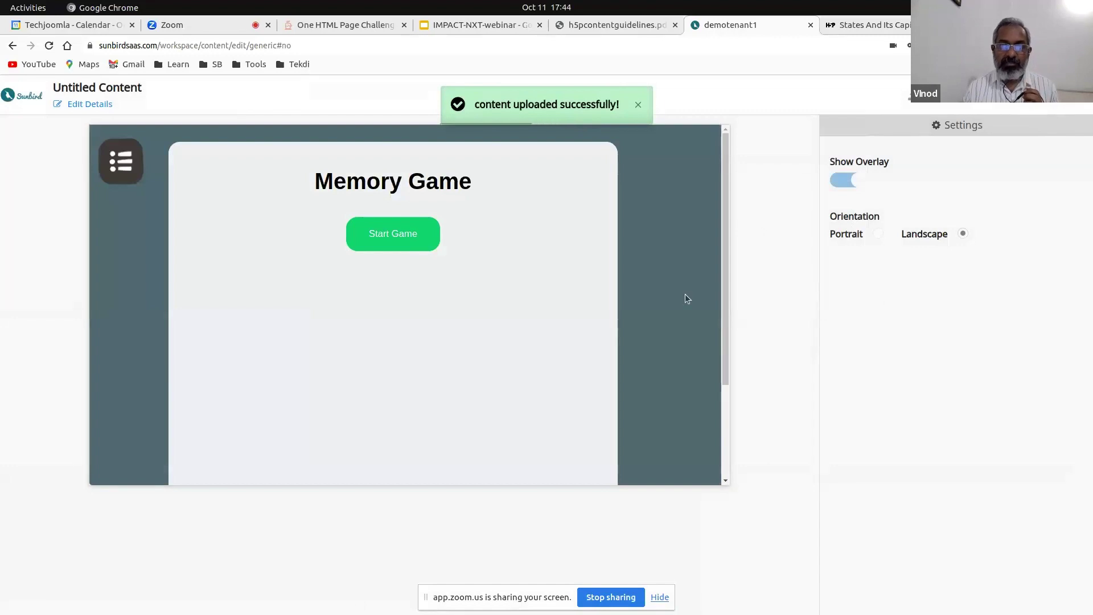
scroll(660, 301, down, 2)
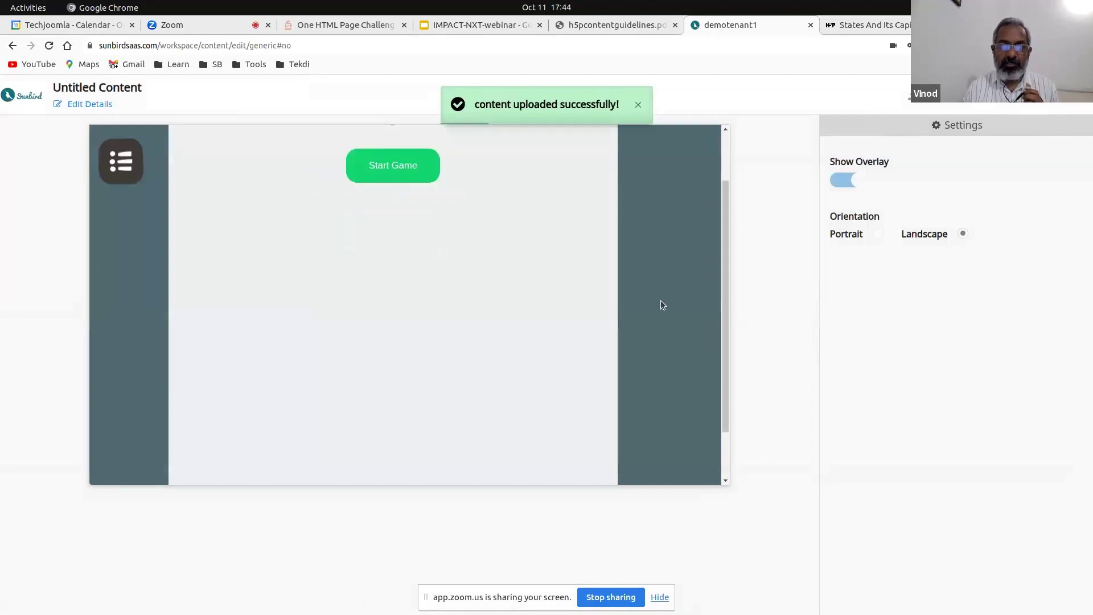
click(390, 171)
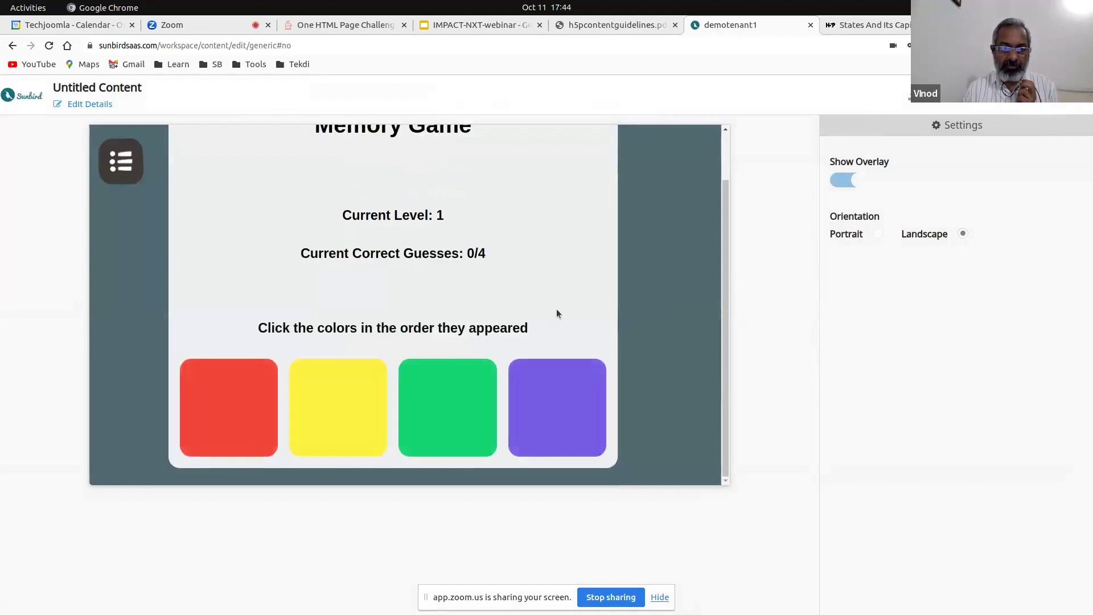
click(444, 403)
scroll(488, 334, down, 1)
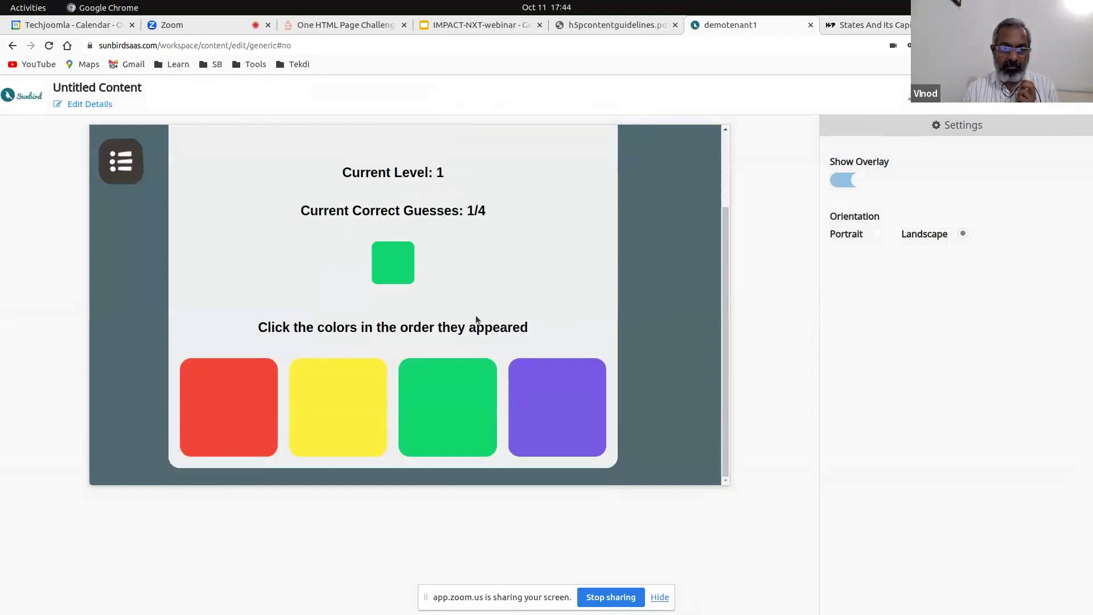
click(460, 395)
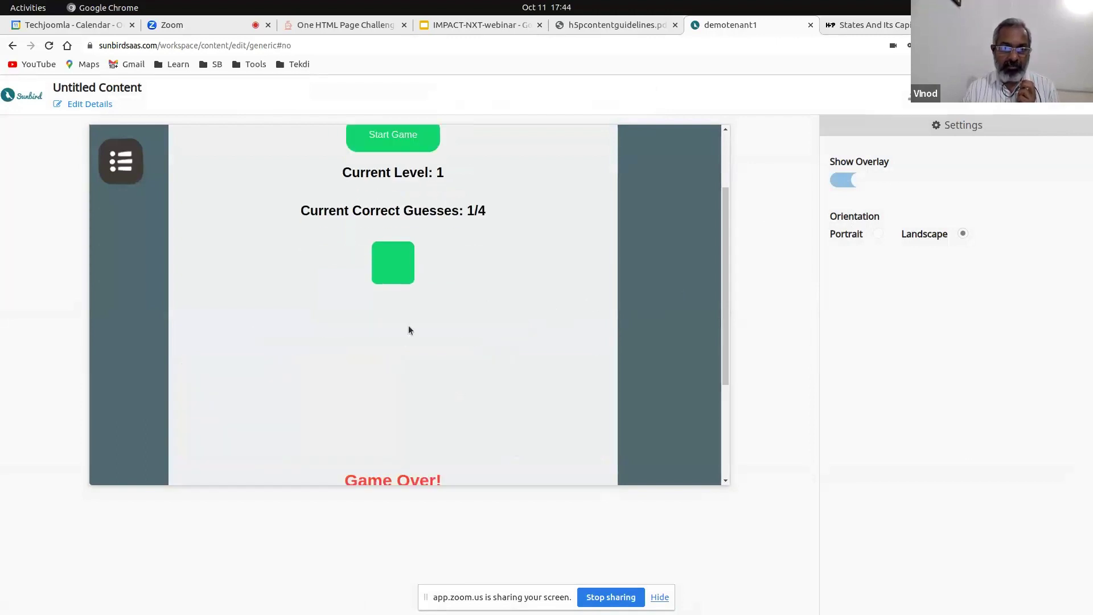
click(396, 138)
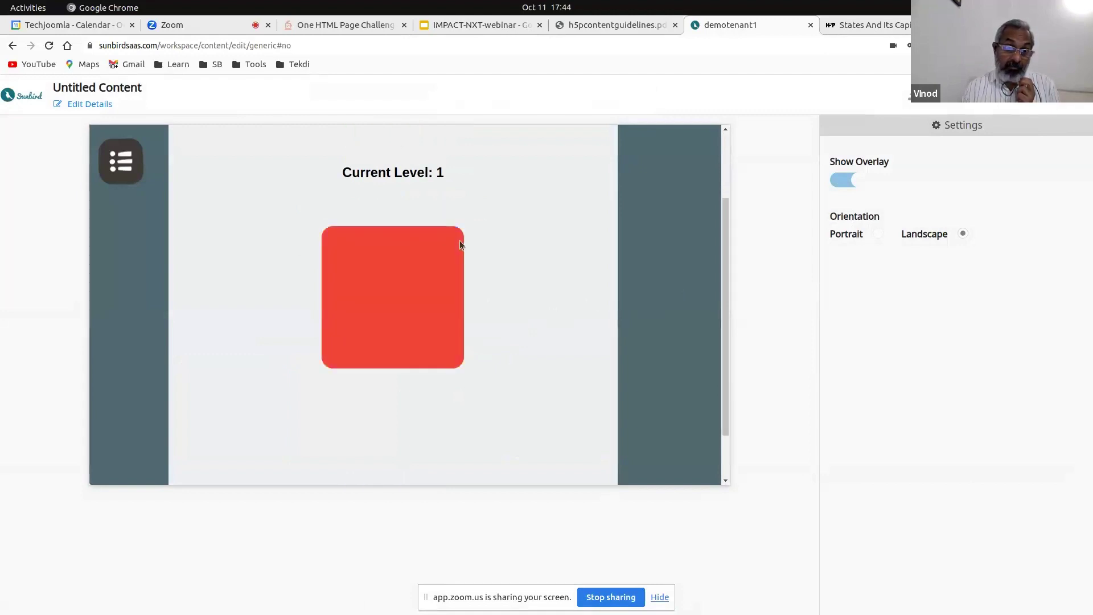
click(234, 400)
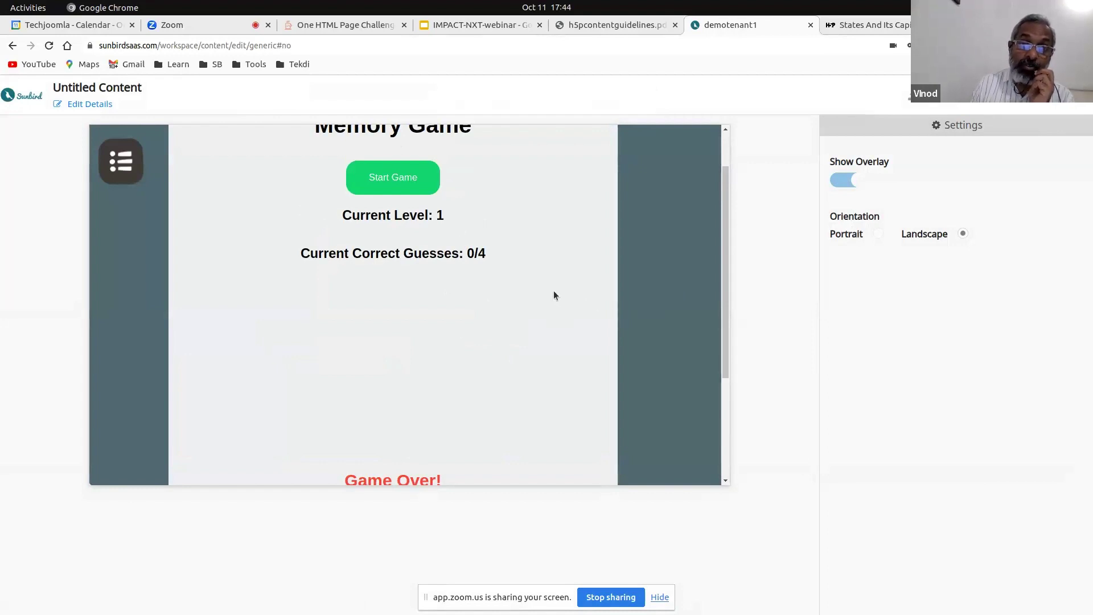
scroll(553, 292, up, 1)
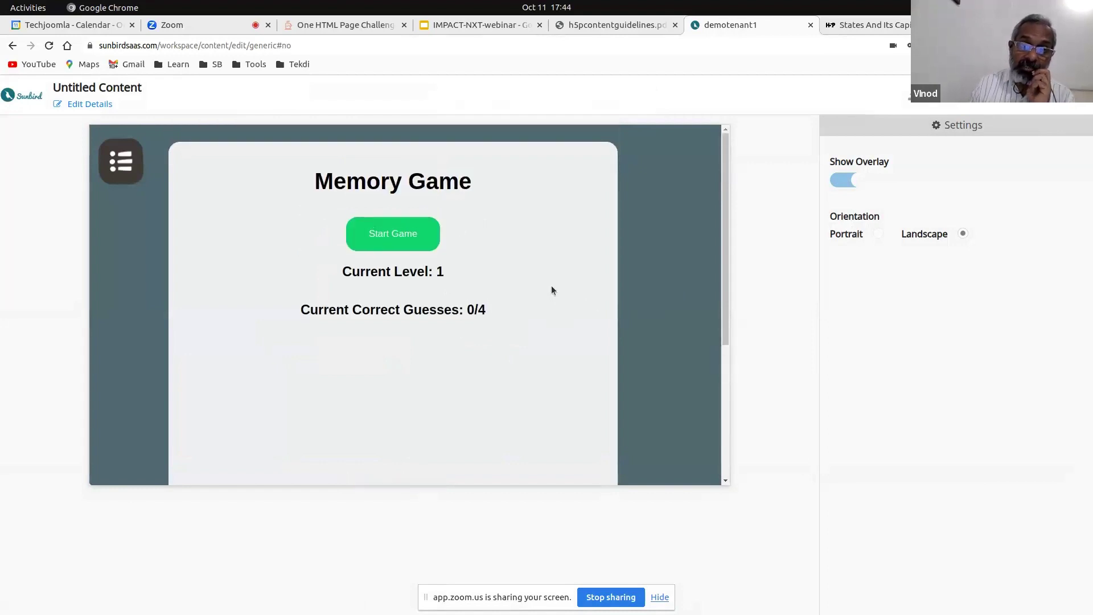
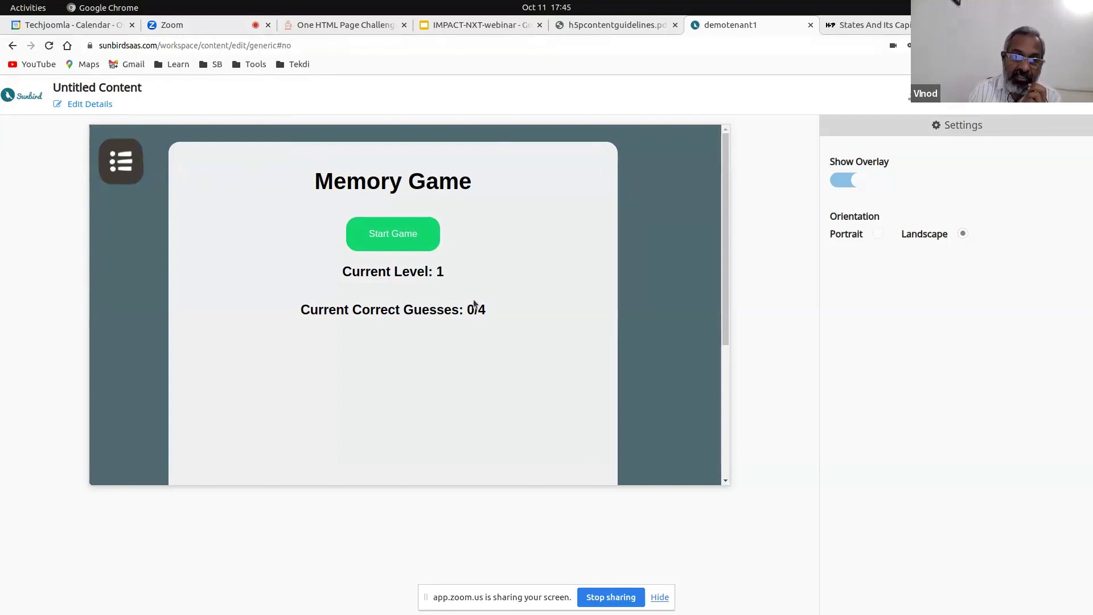
Step: Scroll the Memory Game preview back to Level 1 and close the content editor
scroll(474, 303, up, 2)
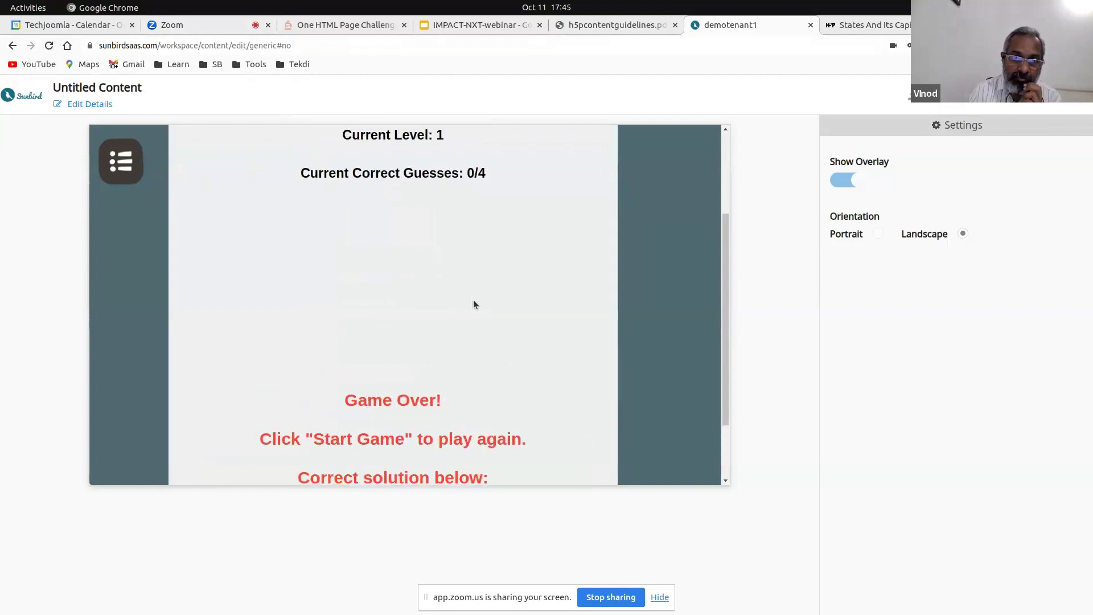
scroll(472, 303, up, 1)
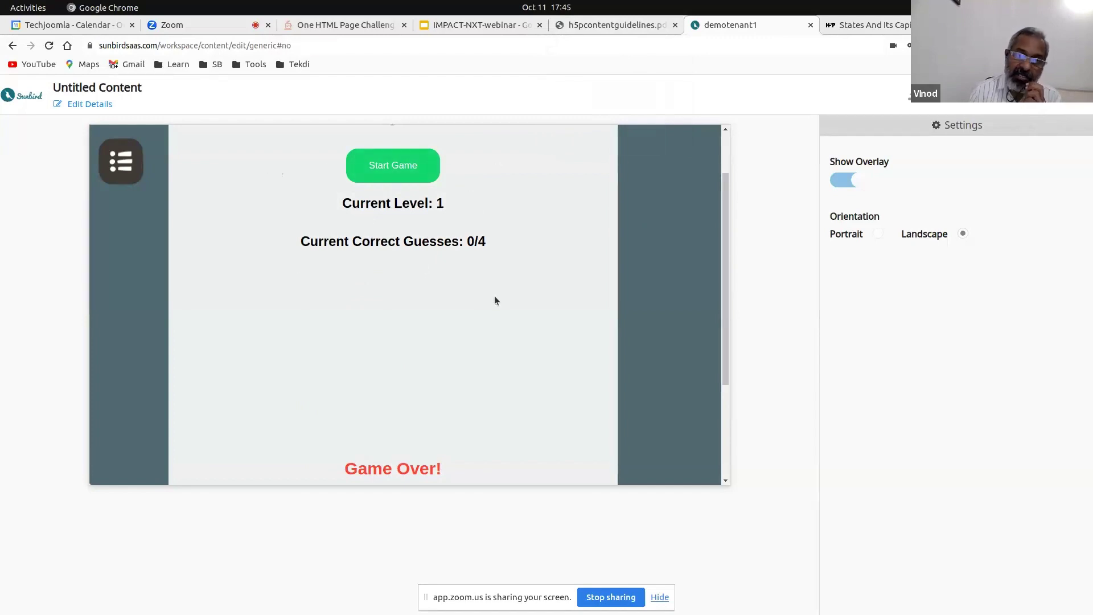
scroll(394, 254, up, 2)
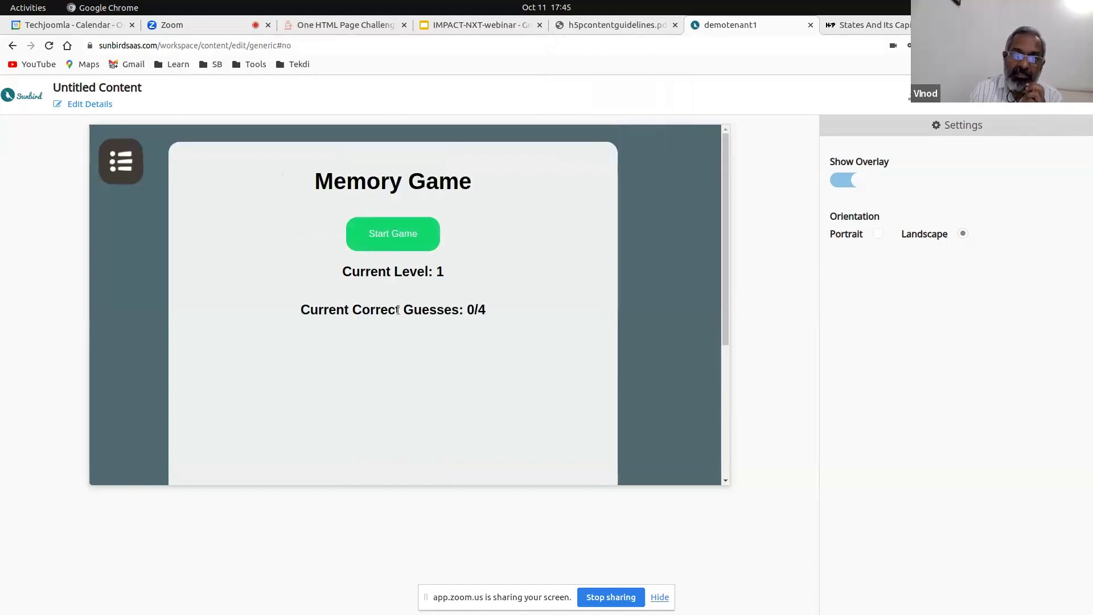
click(1086, 111)
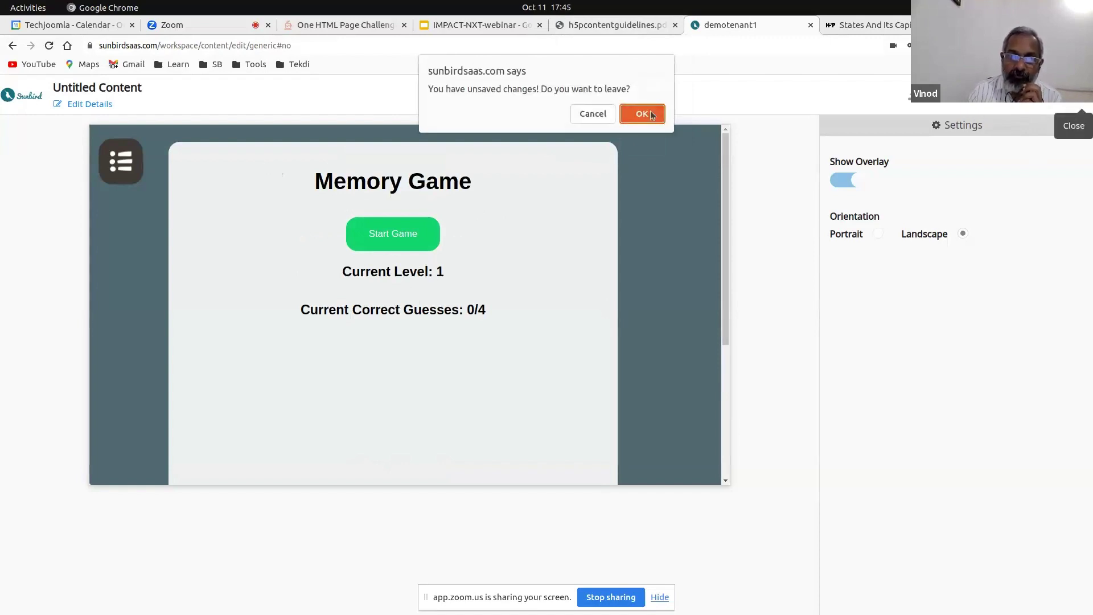
Step: Leave the editor and start a new upload with content type Explanation Content
click(641, 114)
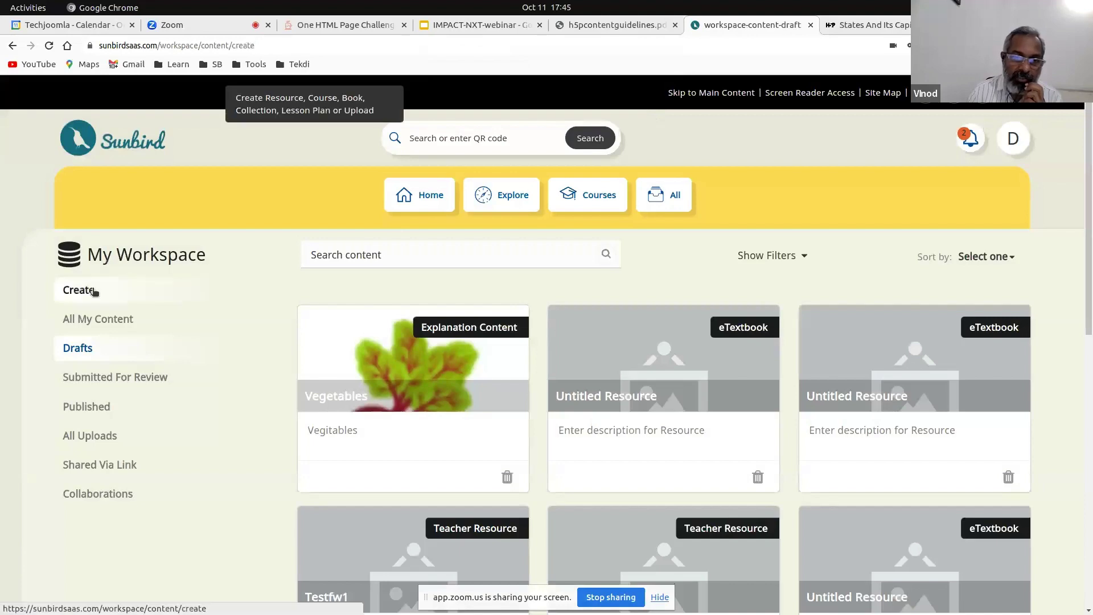
click(79, 290)
click(560, 415)
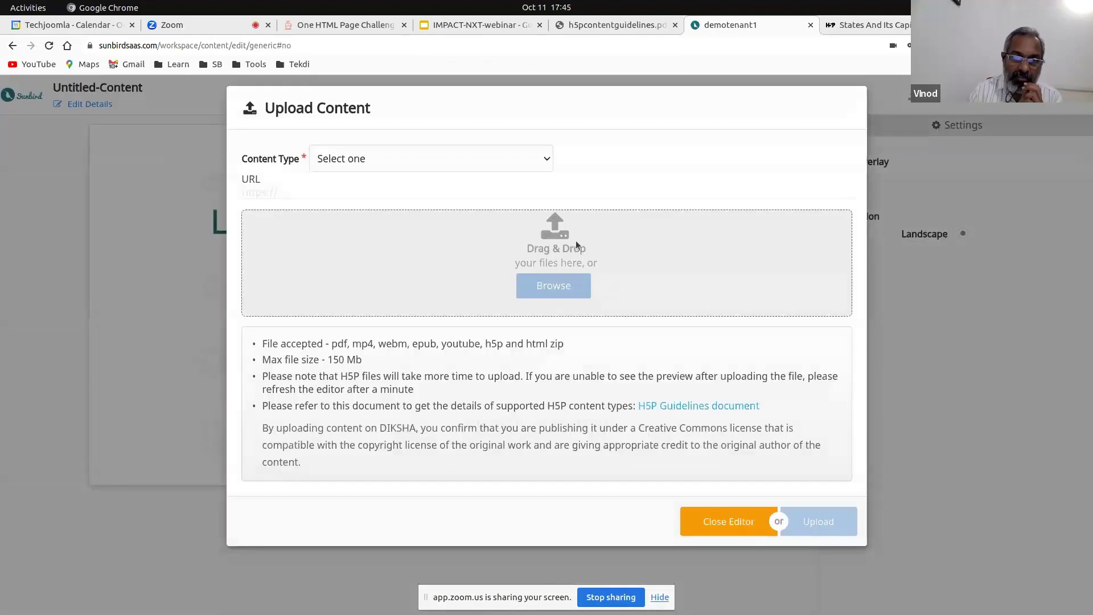
click(538, 162)
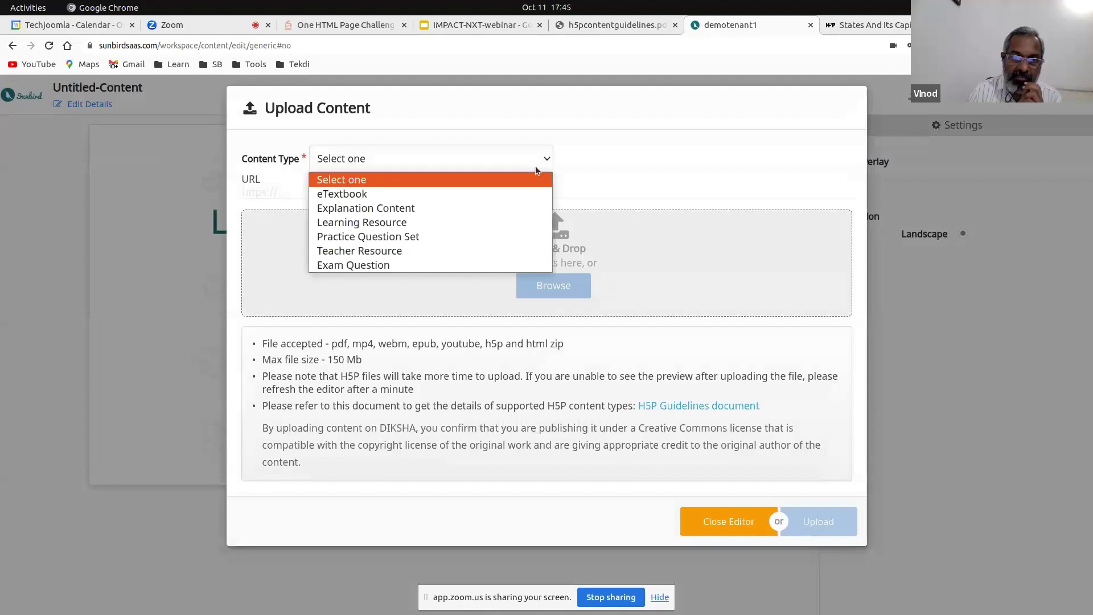
click(422, 210)
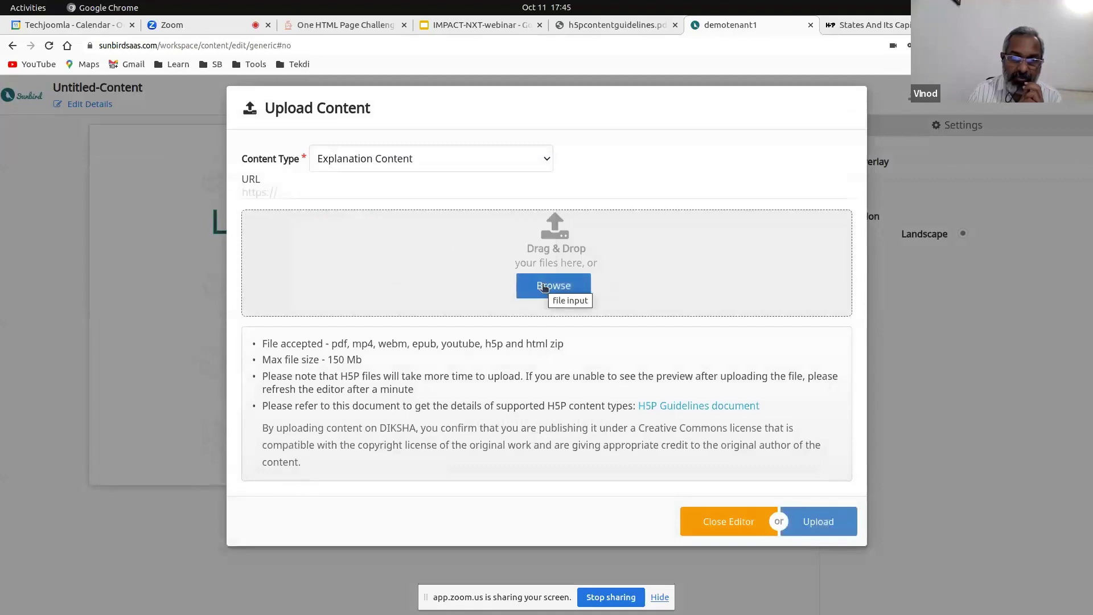
Step: Upload sample_960x400_ocean_with_audio.mp4 from the Desktop/Webinar/Video folder
click(547, 285)
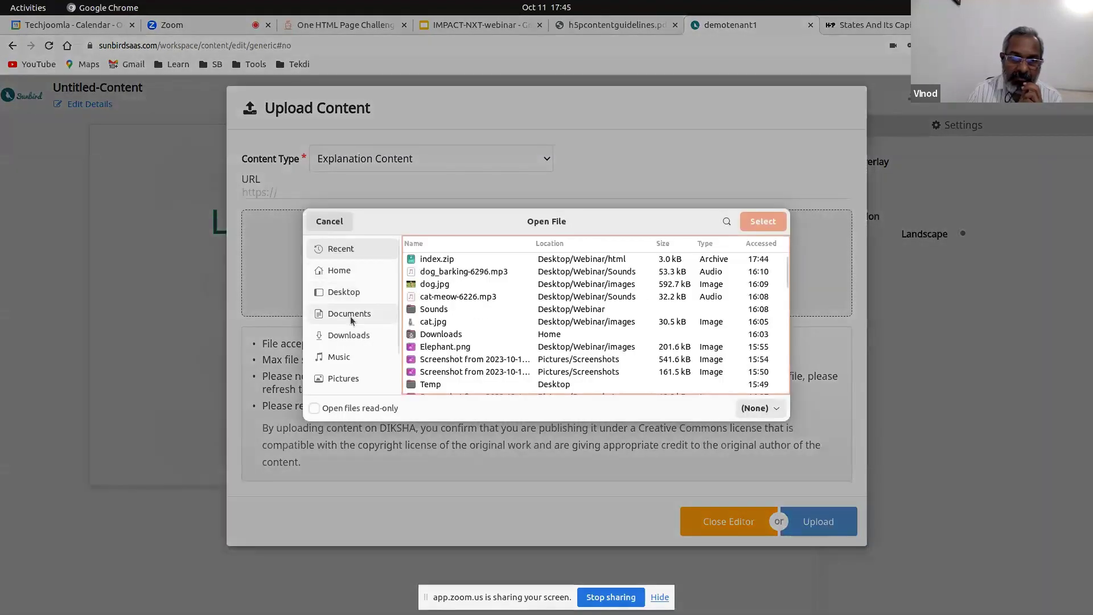
click(350, 292)
double_click(441, 299)
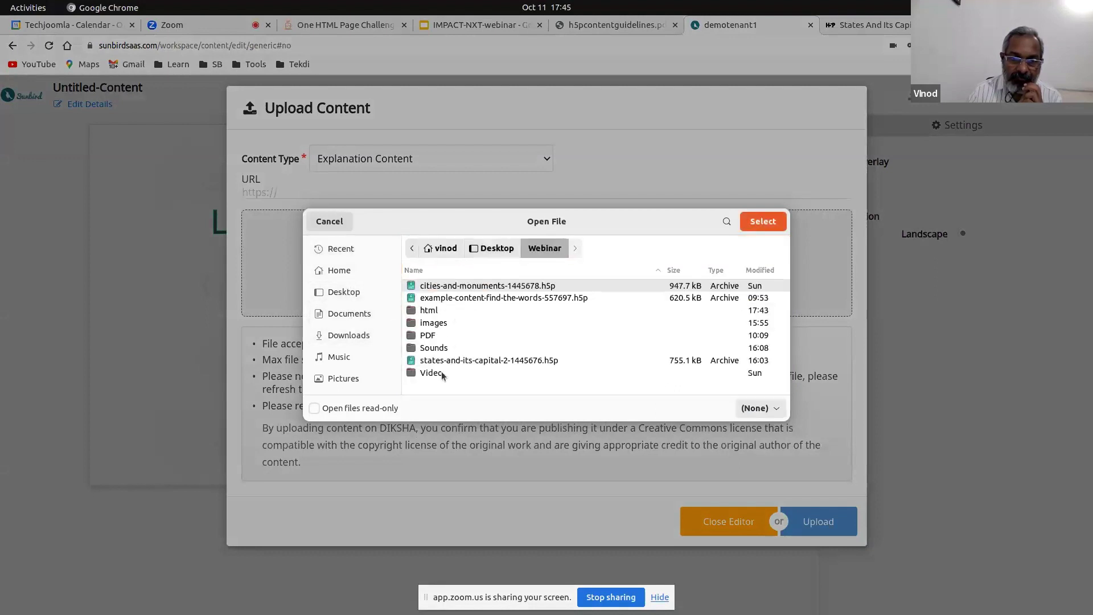
double_click(444, 372)
click(752, 223)
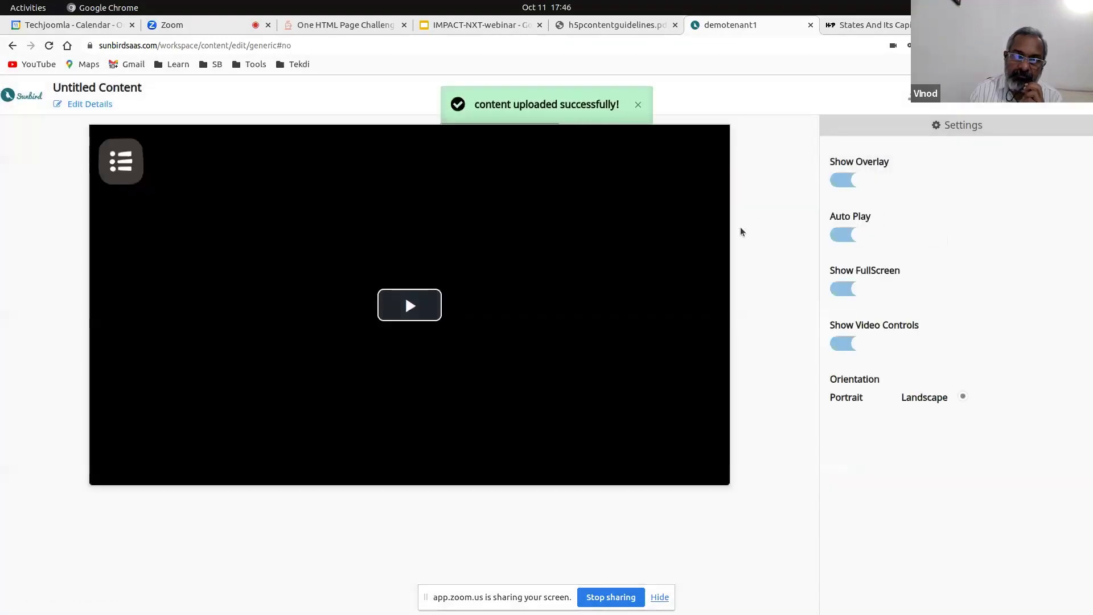
Step: Play and pause the ocean video preview, then leave the editor without saving
click(452, 326)
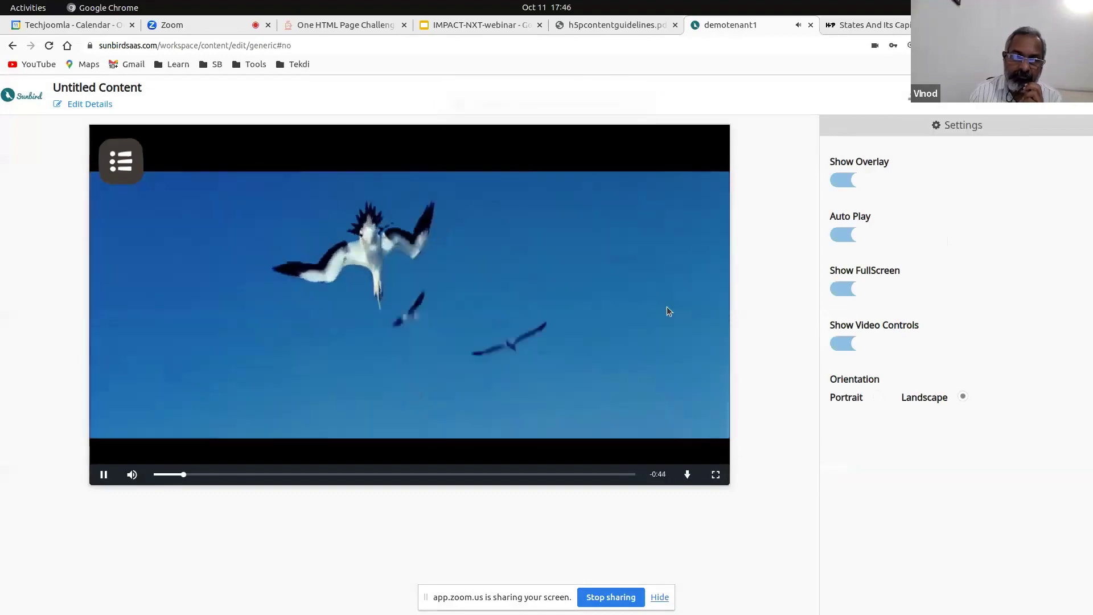
click(105, 474)
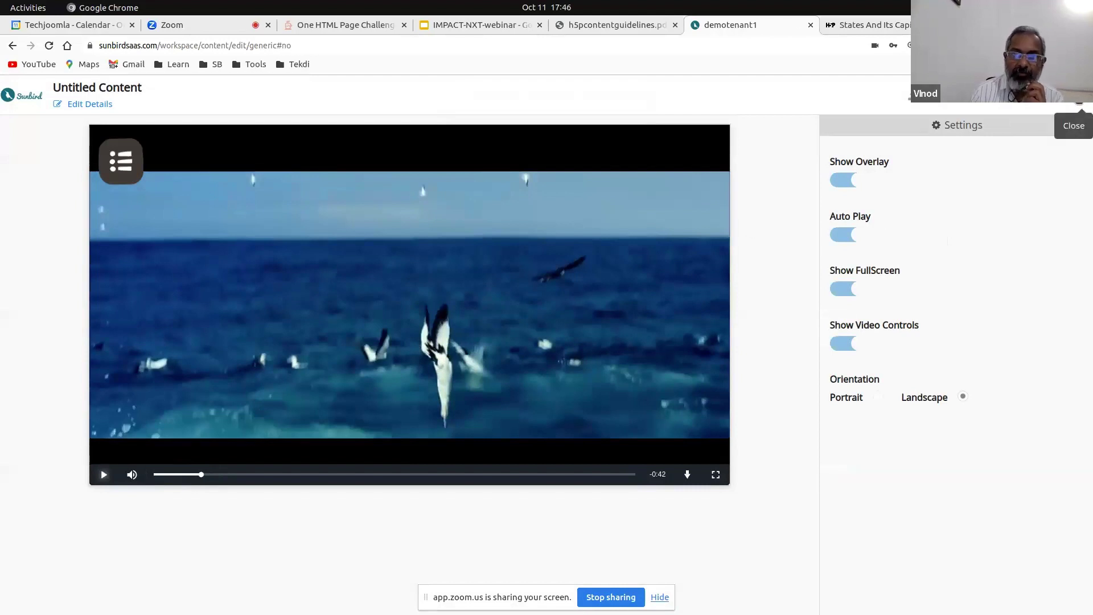
click(1079, 105)
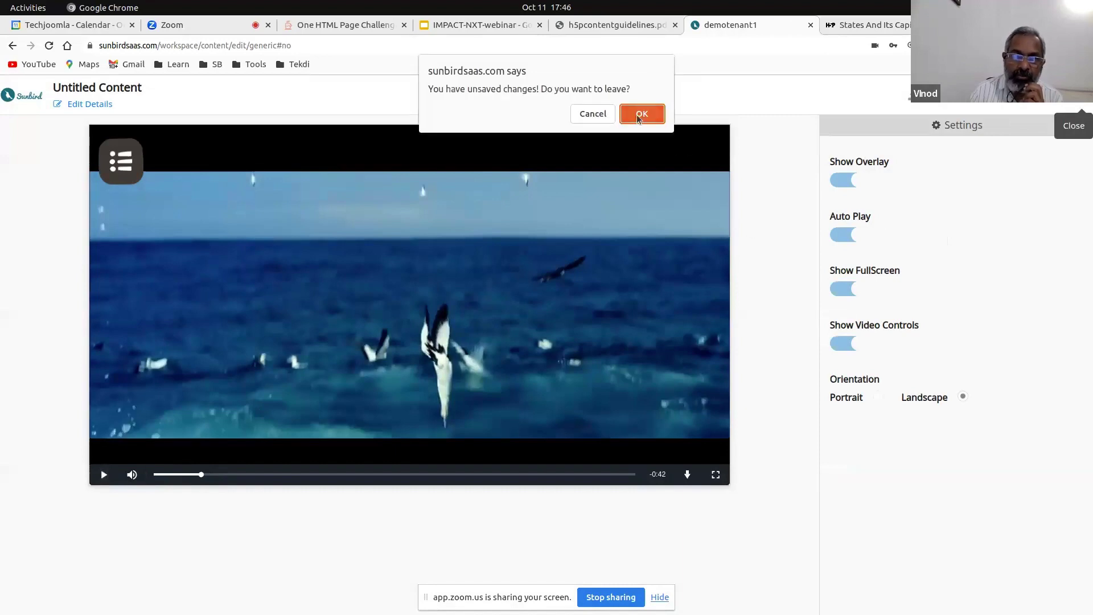
click(638, 116)
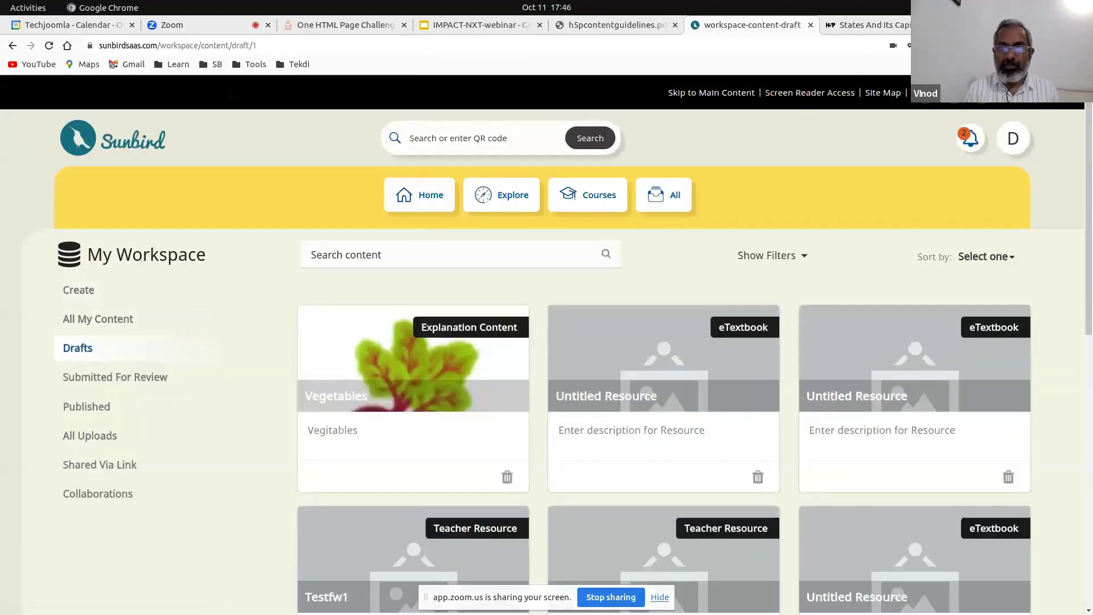
Step: Search Google in a new tab for 'youtube fln video'
key(ctrl+t)
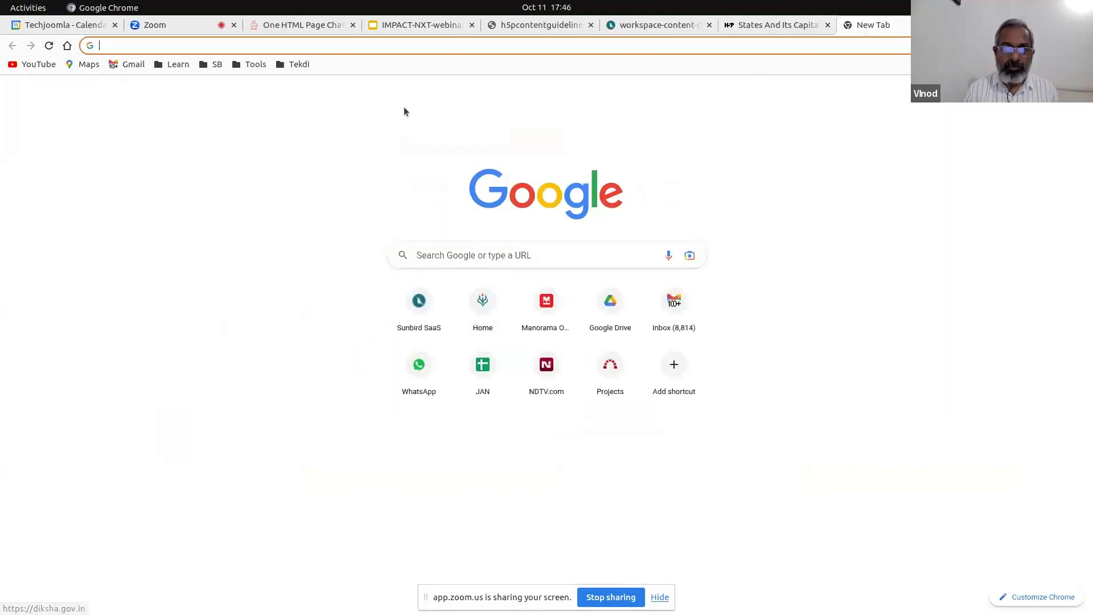
click(440, 255)
text(y)
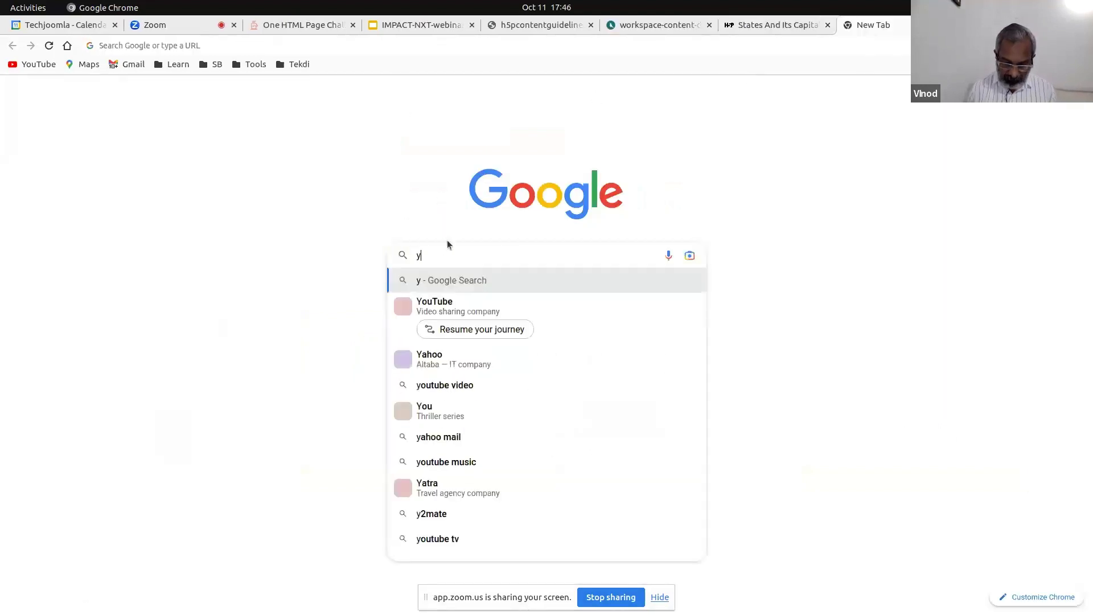
text(outube fl)
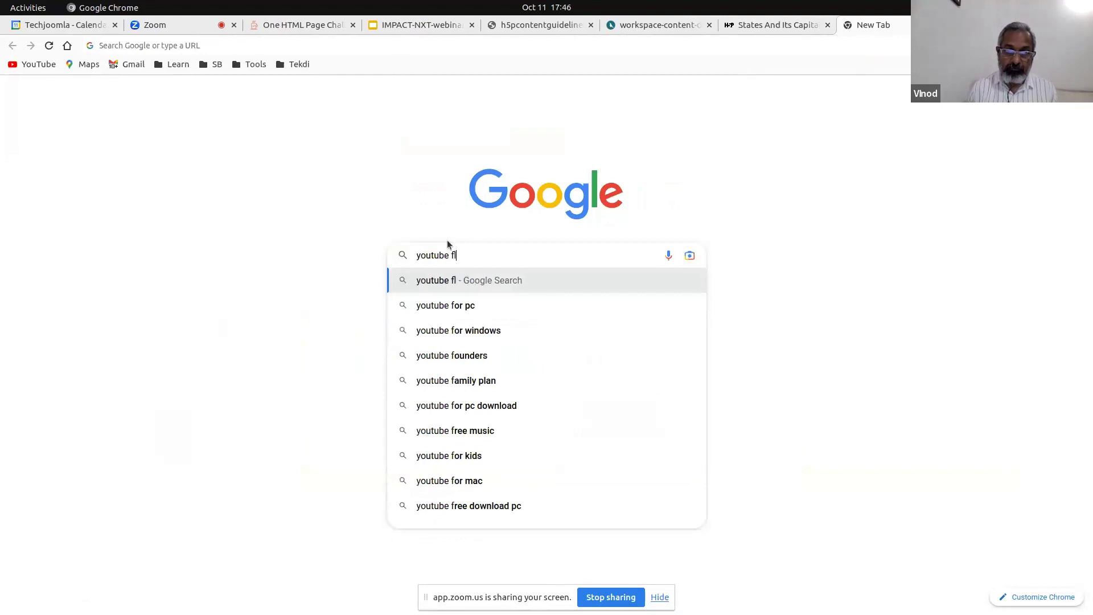
text(sc)
key(BackSpace)
key(BackSpace)
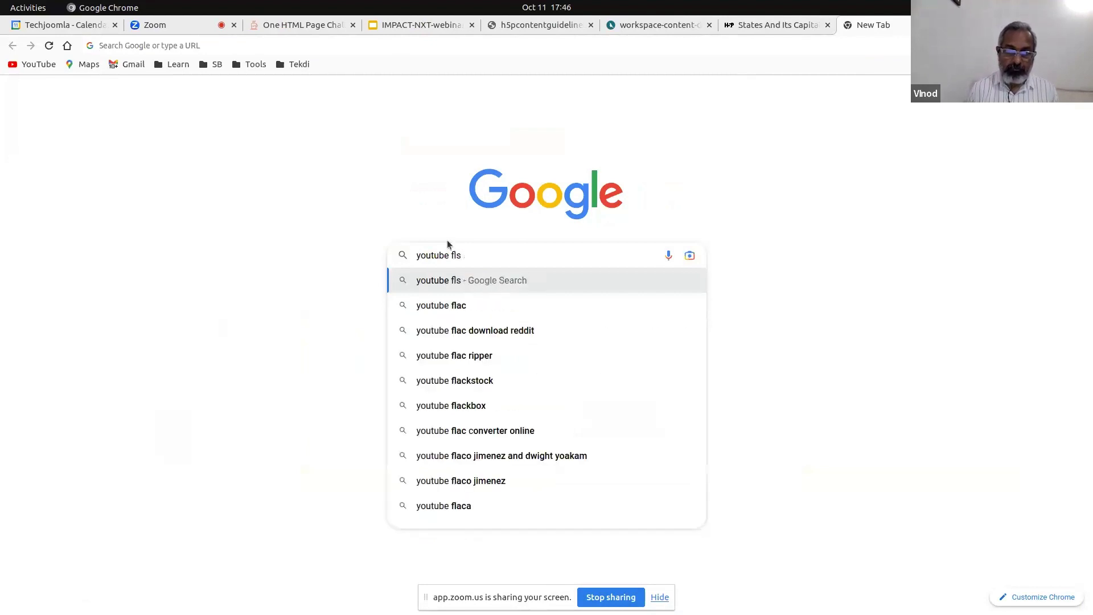
text(n vdi)
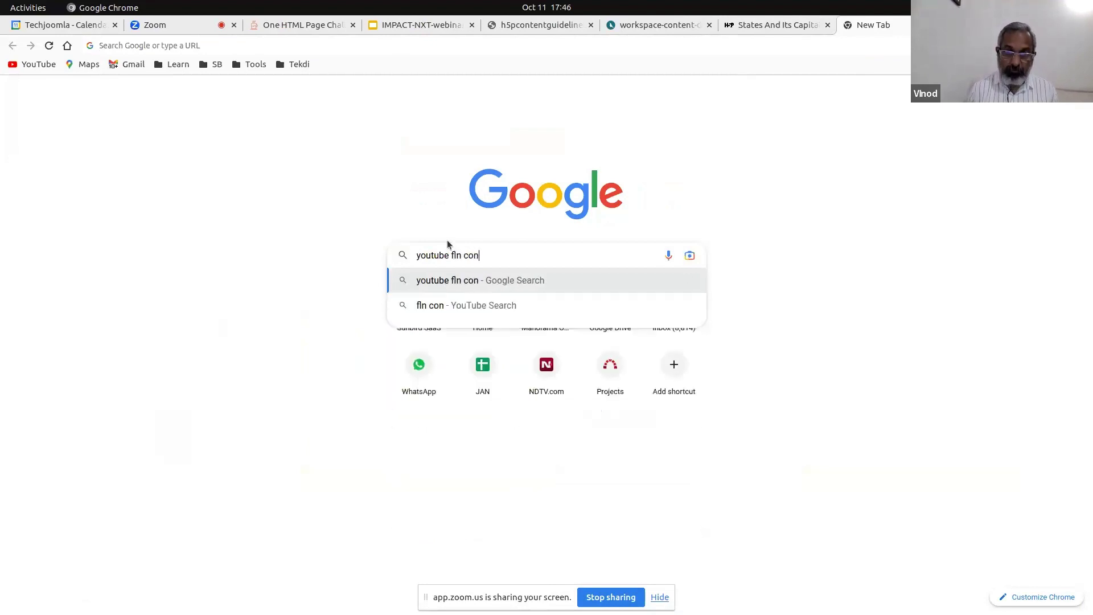
key(BackSpace)
key(BackSpace)
text(ideo)
key(Return)
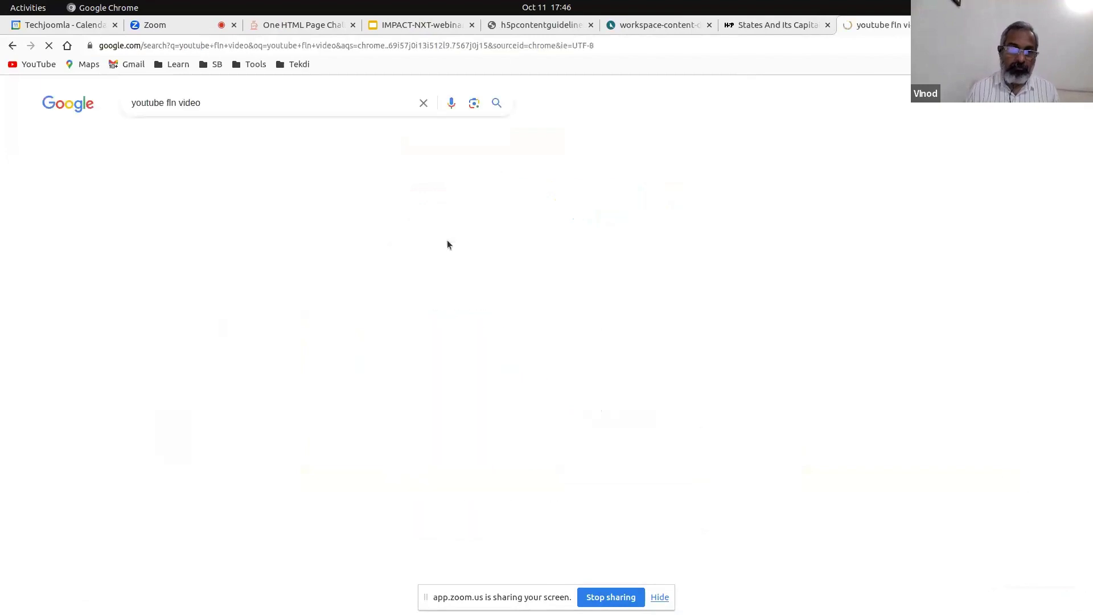
Step: Open 'Foundational Literacy and Numeracy (FLN) - 1', copy its URL, and return to Sunbird
click(367, 220)
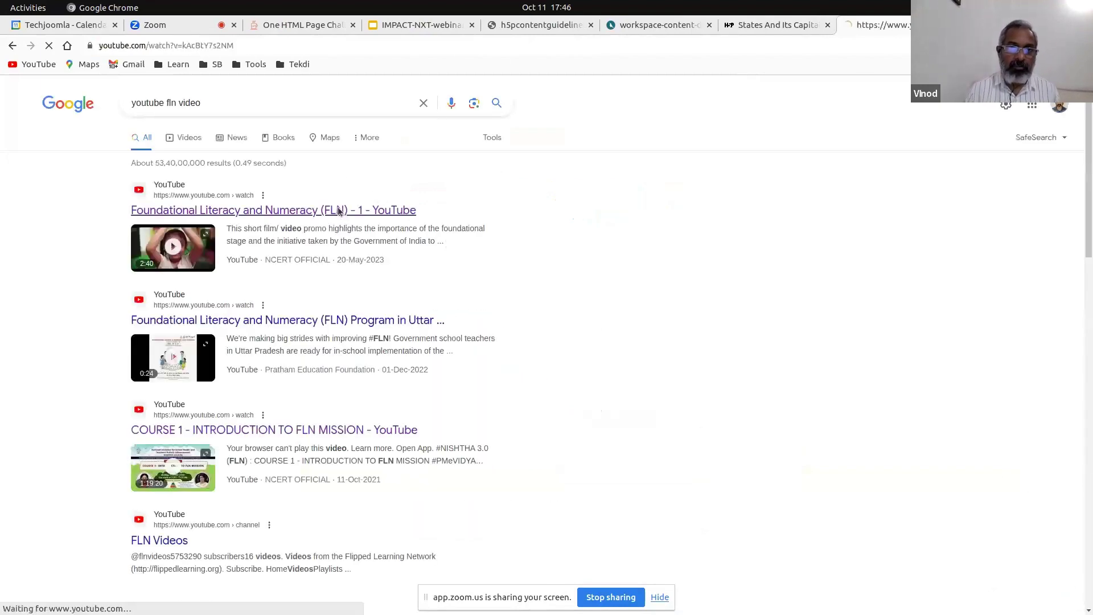
click(248, 45)
key(ctrl+c)
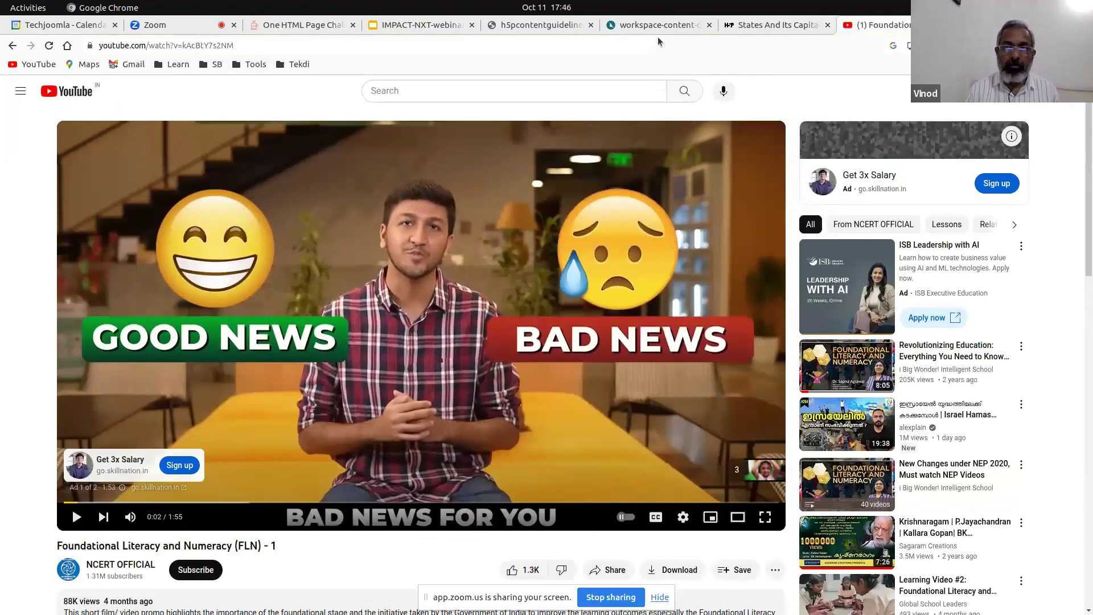
click(657, 25)
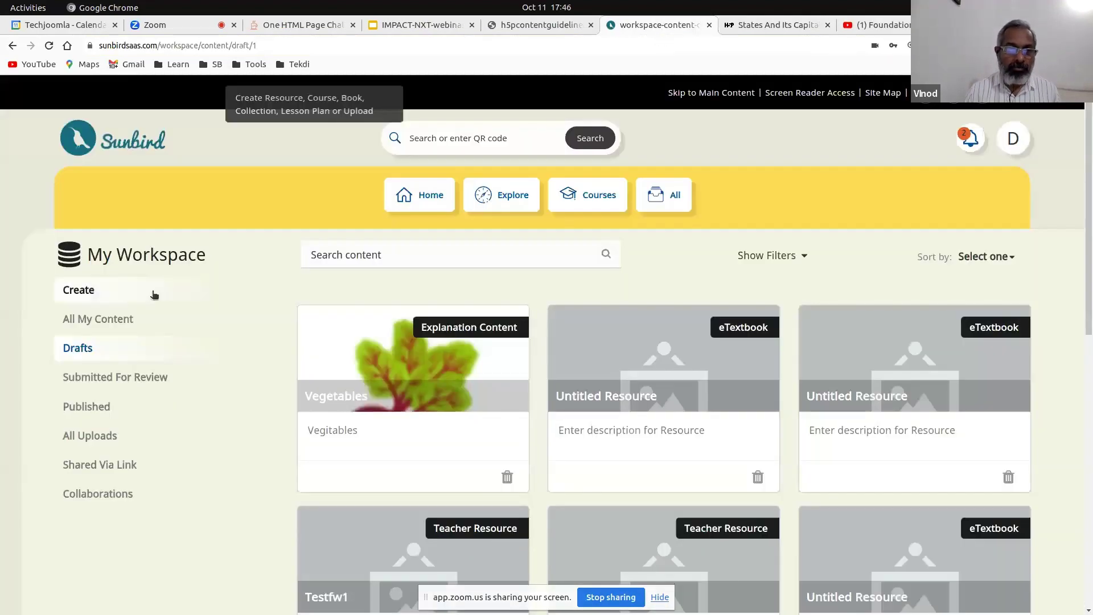
Step: Upload the copied YouTube FLN link as new Explanation Content
click(94, 289)
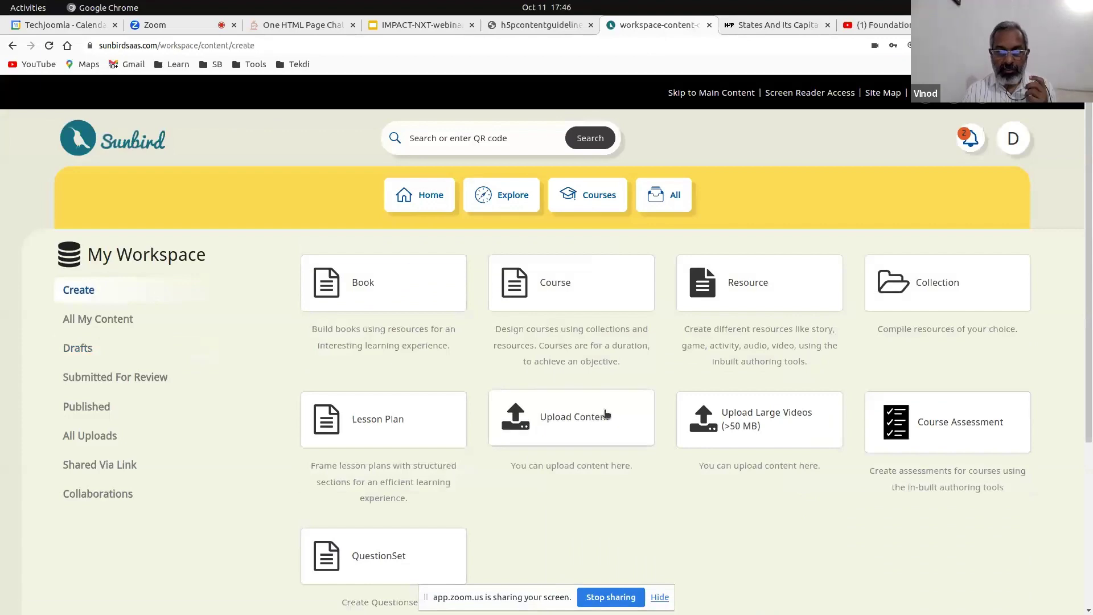
click(603, 411)
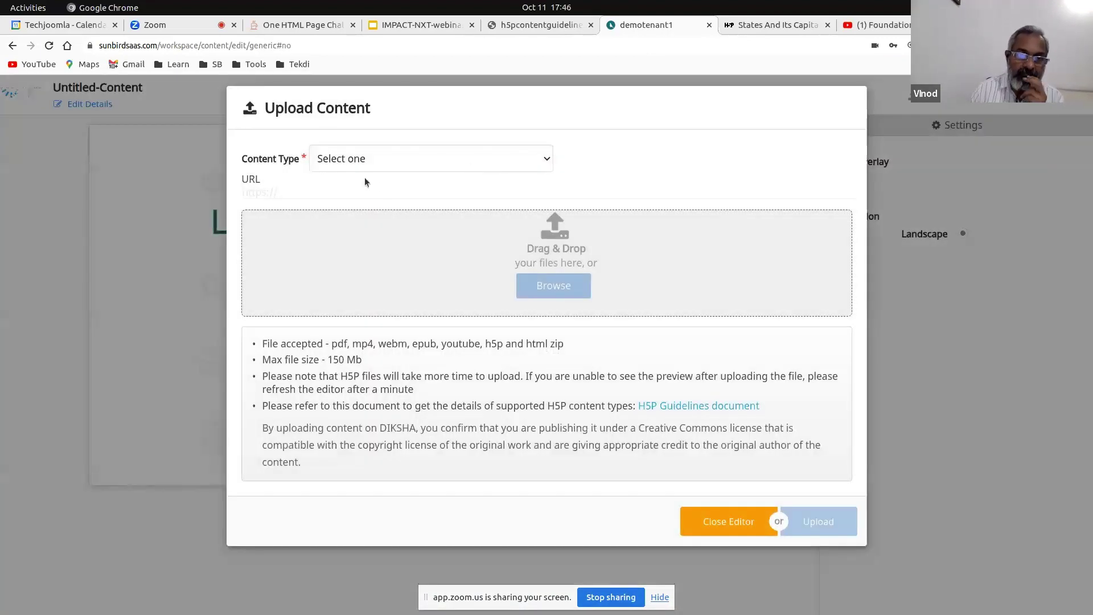
click(384, 156)
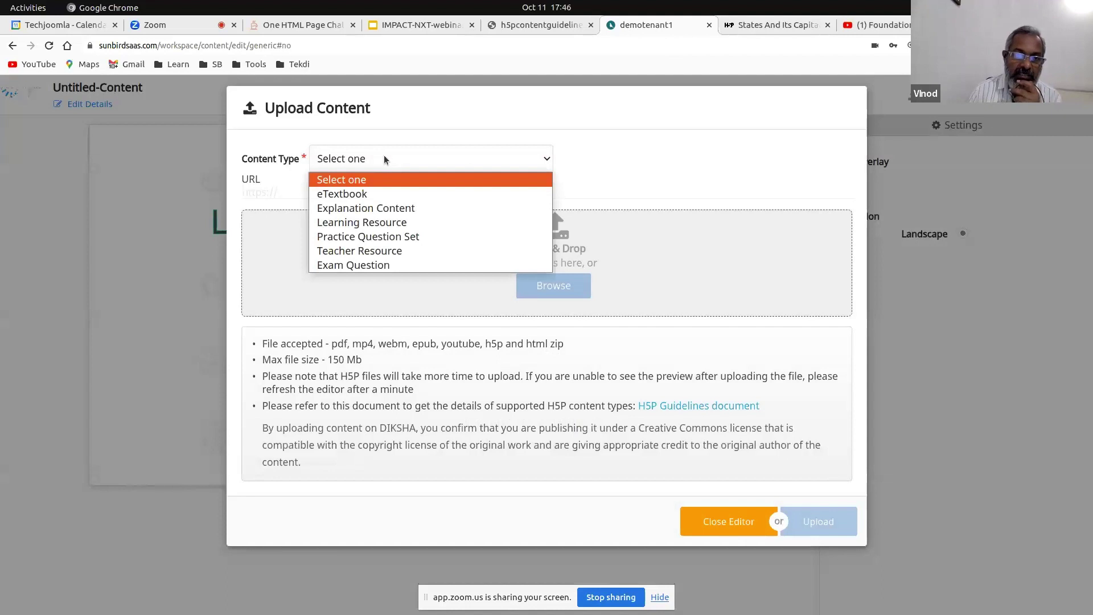
click(369, 210)
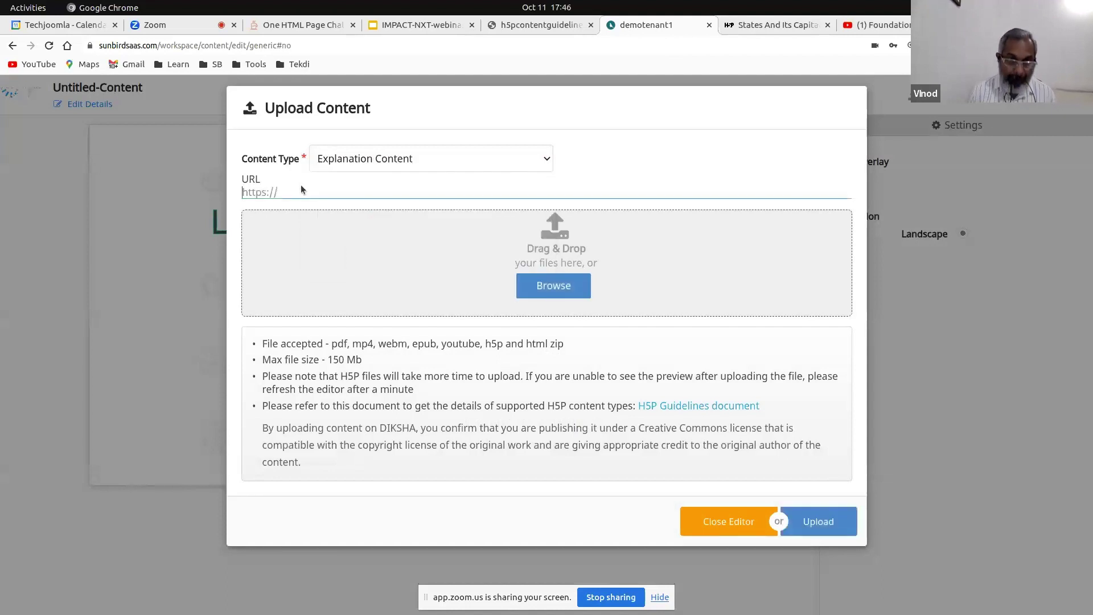
key(ctrl+v)
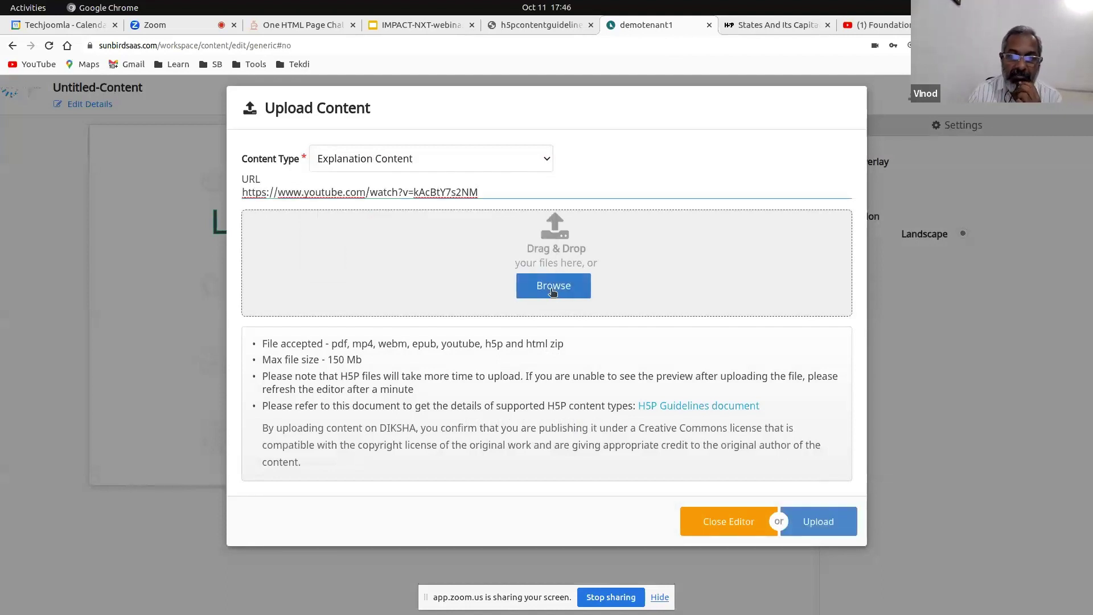
click(813, 521)
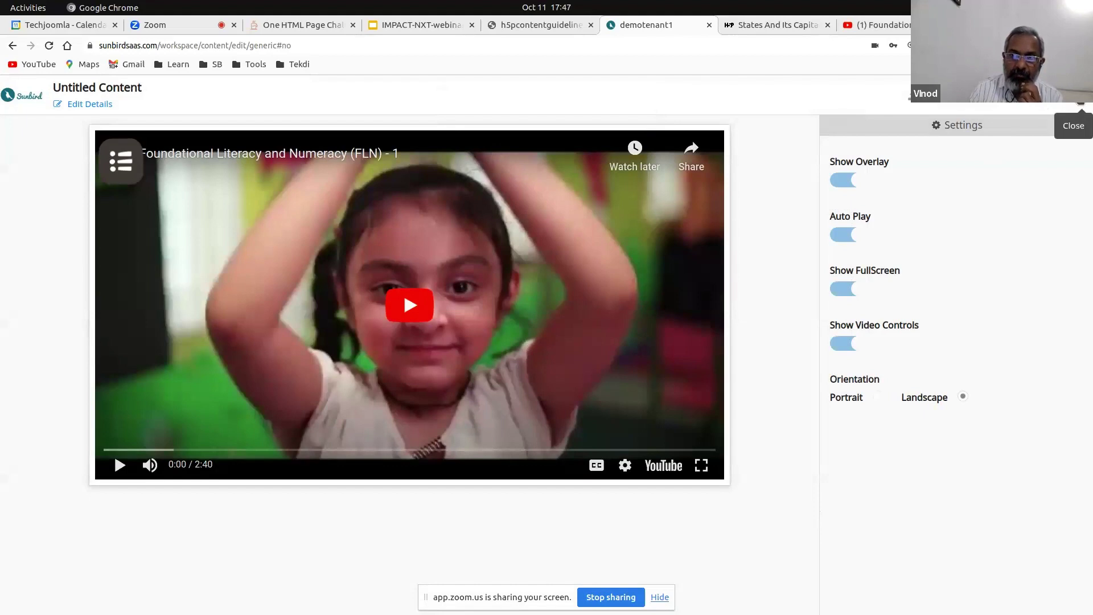
Step: Leave the untitled content without saving and return to the Create options
click(1080, 106)
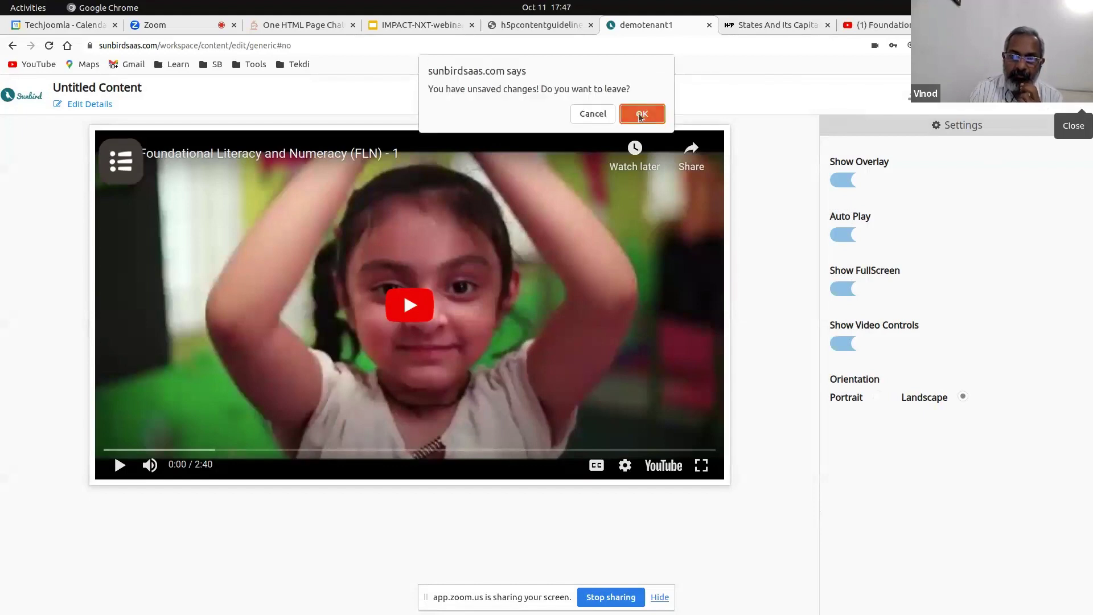
click(639, 116)
click(85, 290)
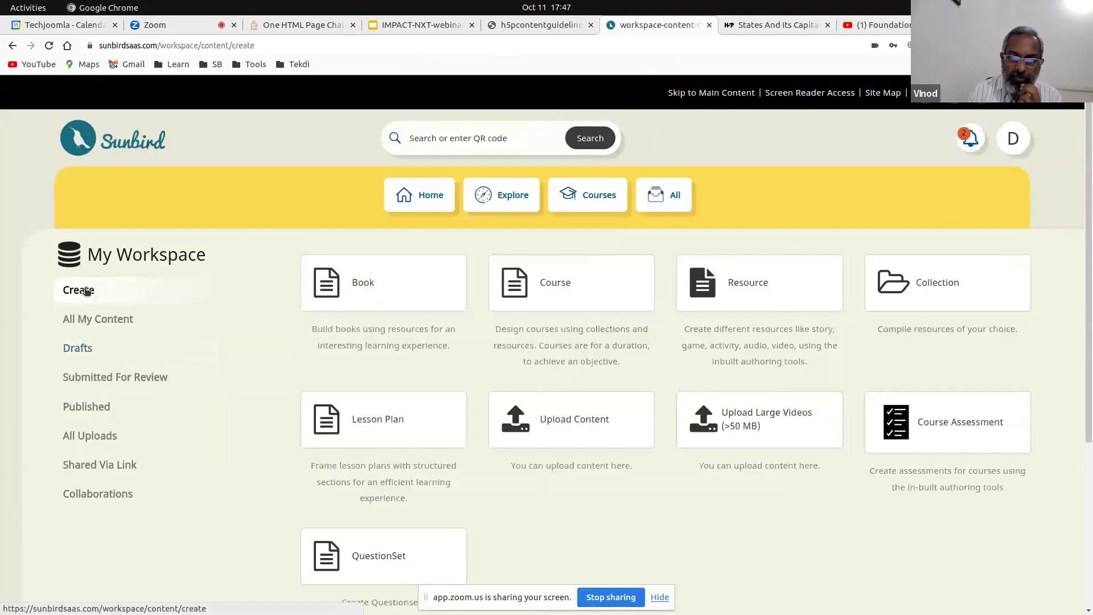
Step: Create a Course Assessment named 'Assessments' and start building it
click(969, 424)
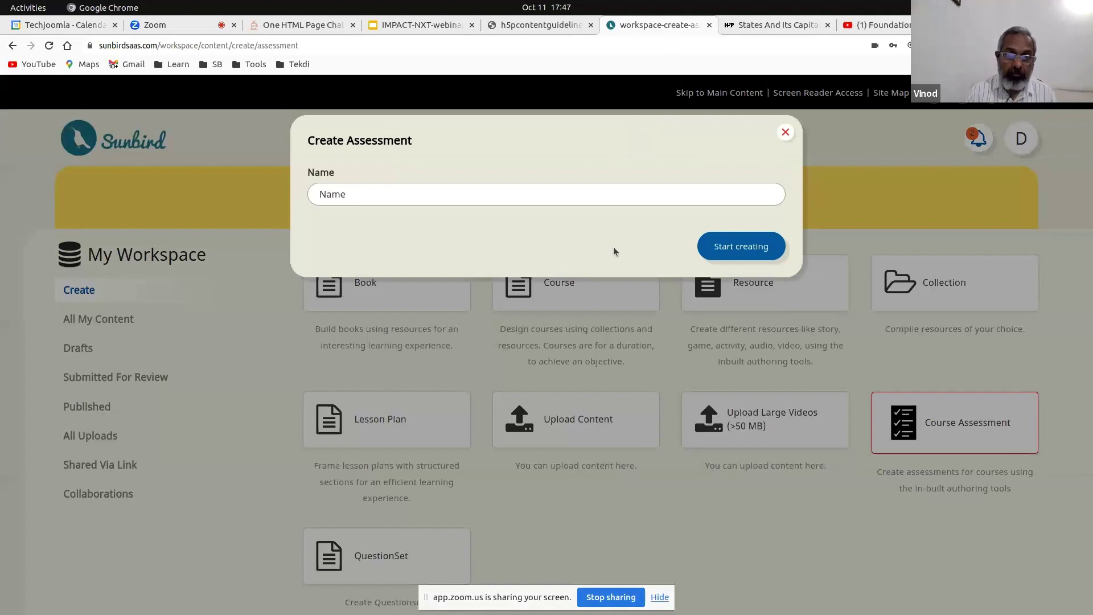
click(605, 204)
text(Assessments)
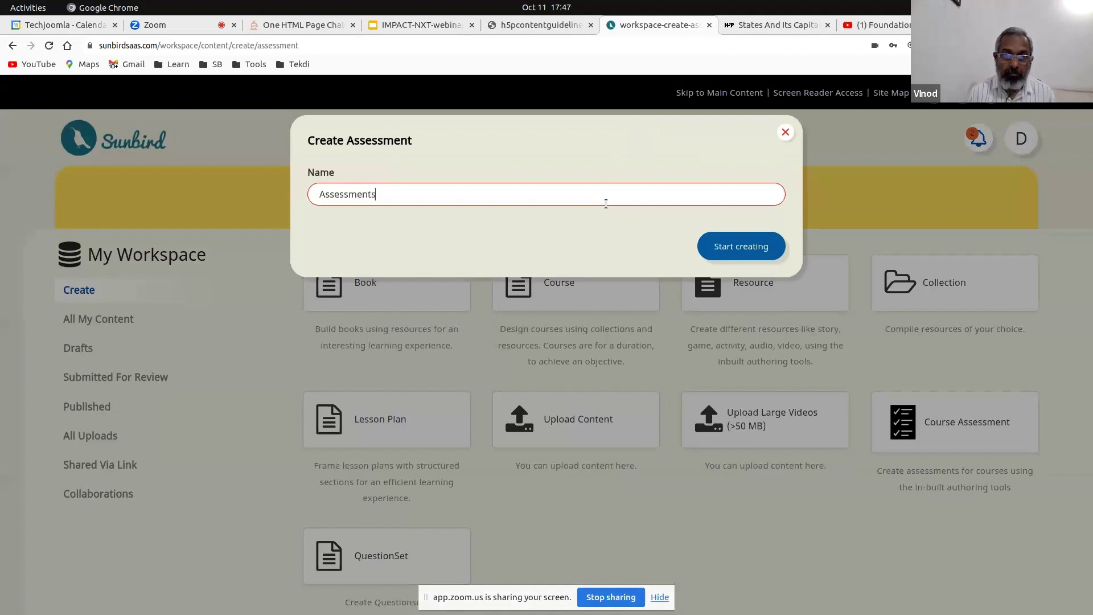
click(739, 246)
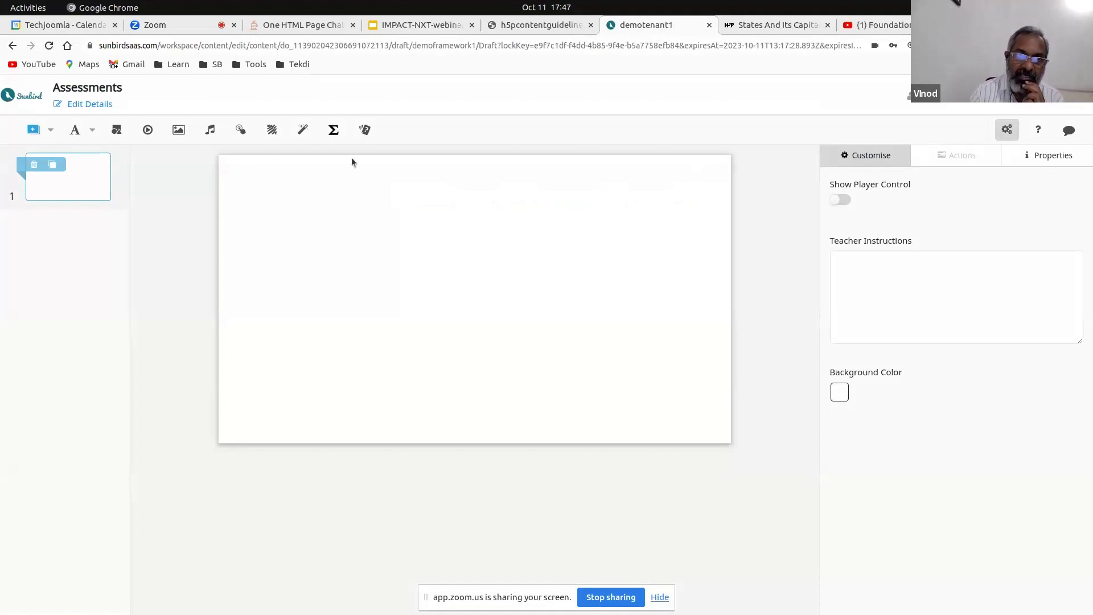
Step: Add a question set and start a multiple choice question 'Capital of India'
click(367, 130)
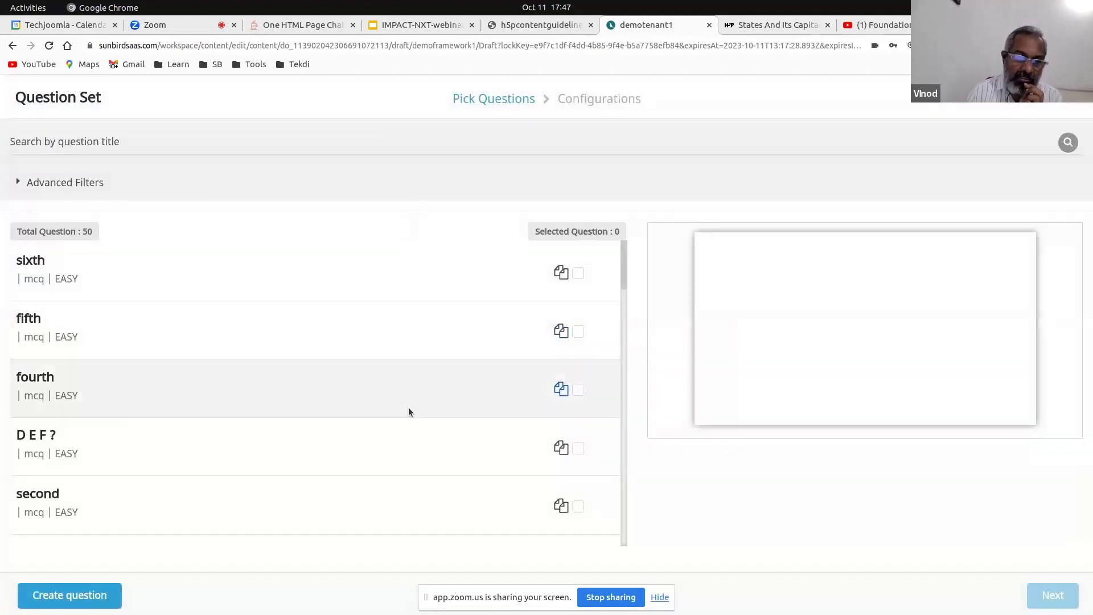
click(93, 598)
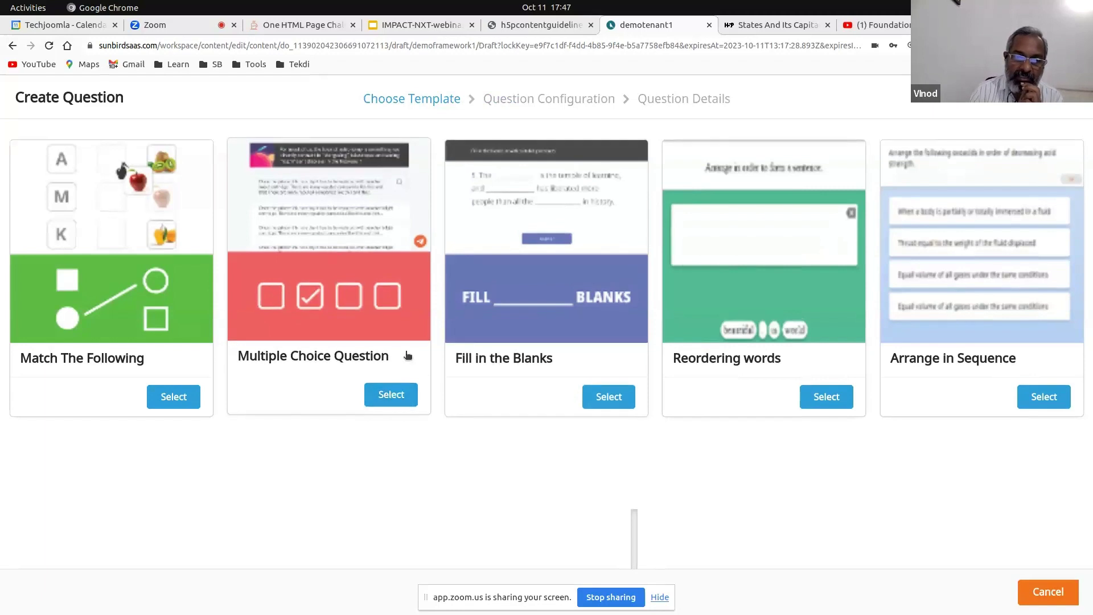
click(396, 395)
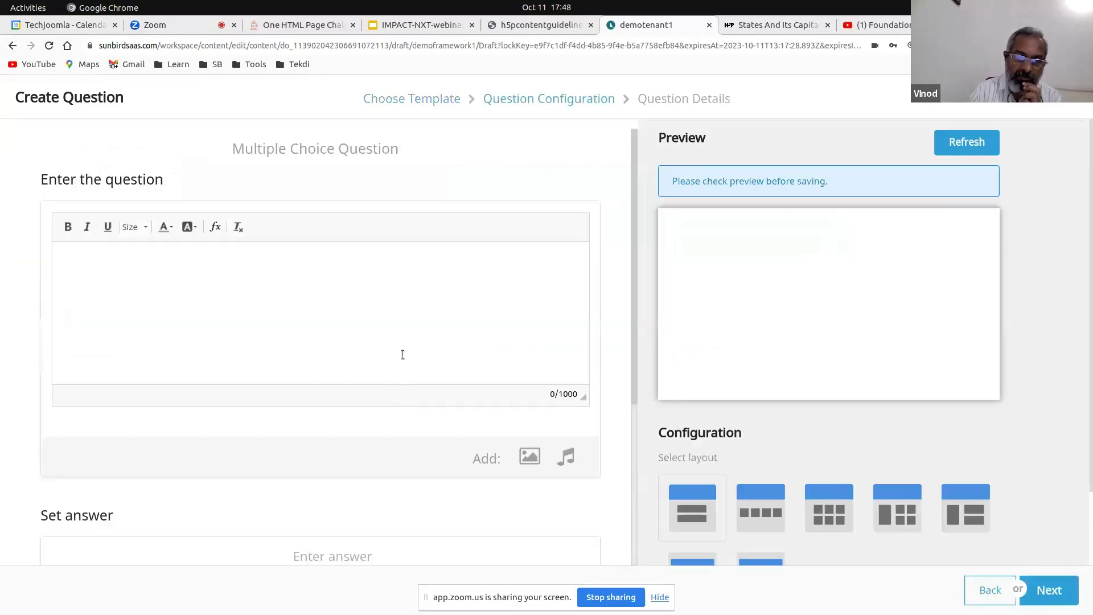
click(417, 290)
text(Captal of)
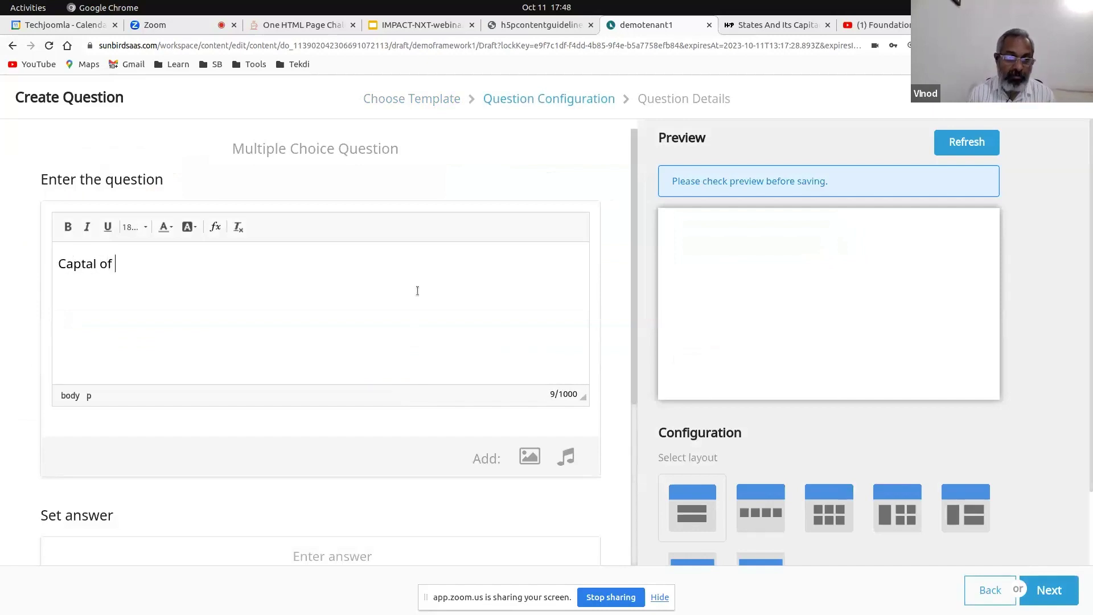
key(BackSpace)
key(BackSpace)
key(BackSpace)
key(BackSpace)
key(BackSpace)
key(BackSpace)
key(BackSpace)
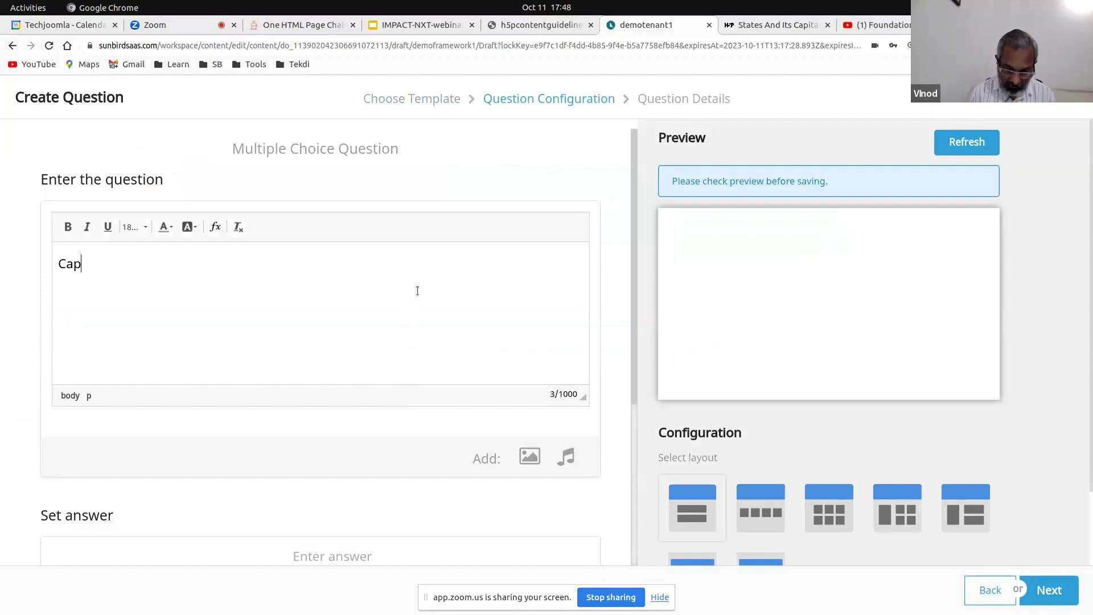
text(ital of I)
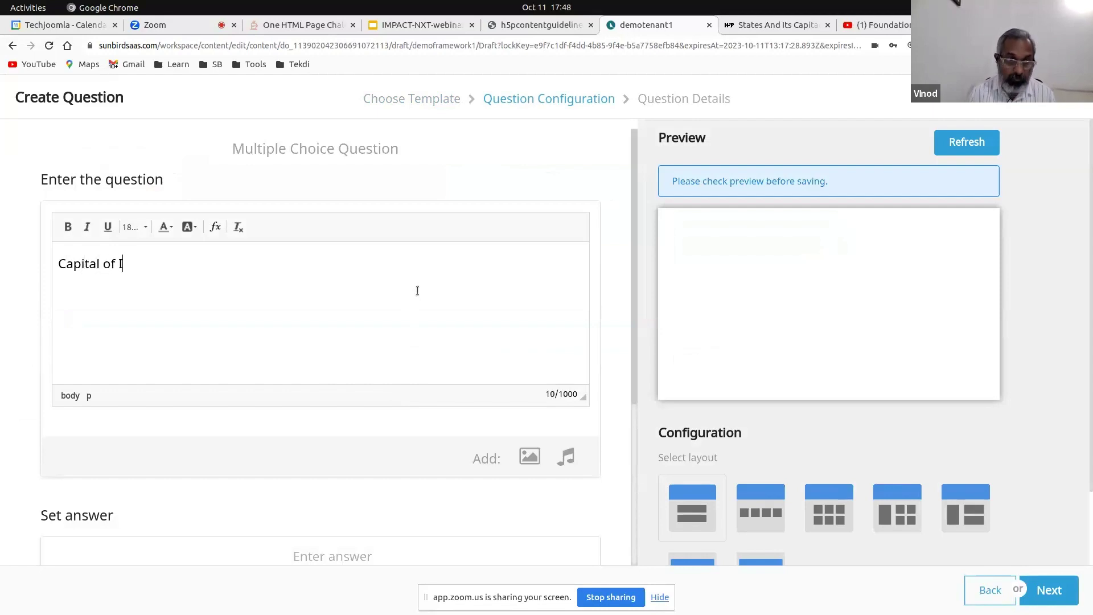
text(ndia)
Step: Enter answers Delhi, marked as the right answer, and Mumbai
scroll(422, 419, down, 1)
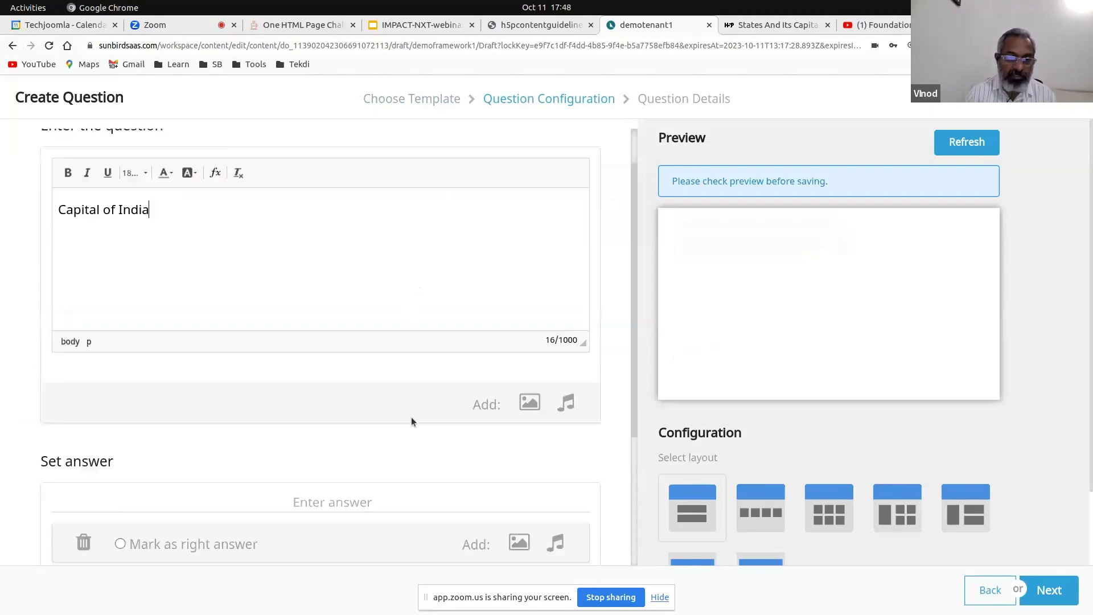
scroll(410, 419, down, 3)
click(376, 352)
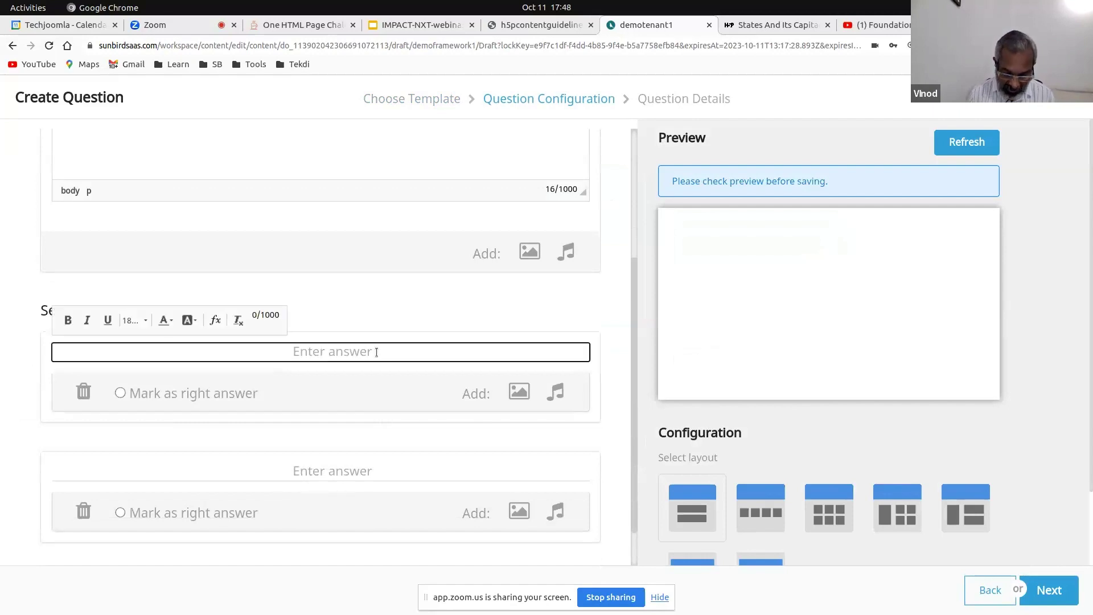
text(Delhi)
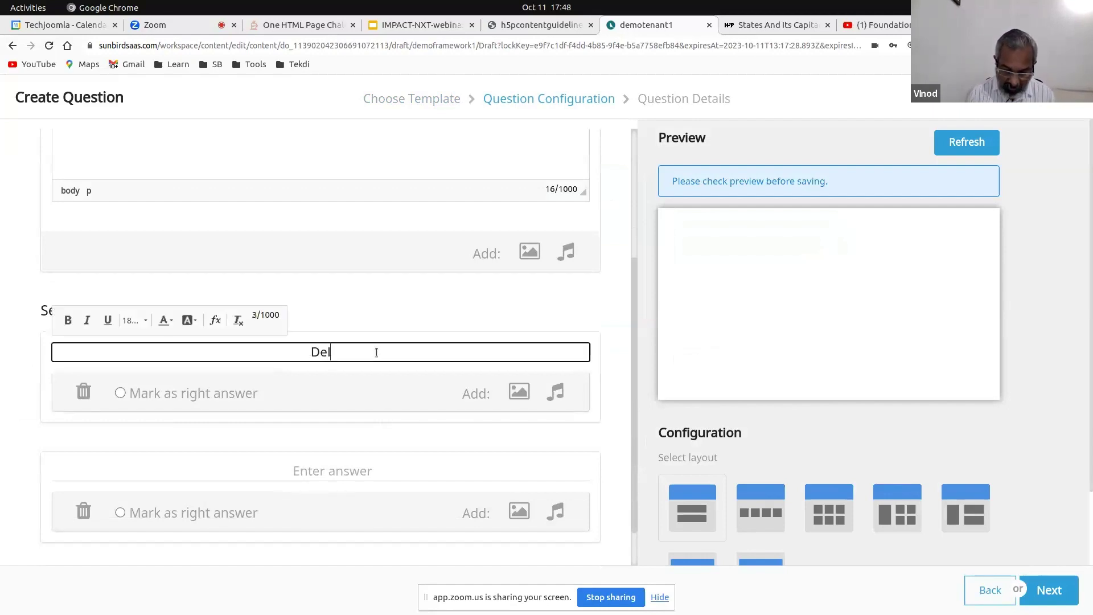
click(120, 393)
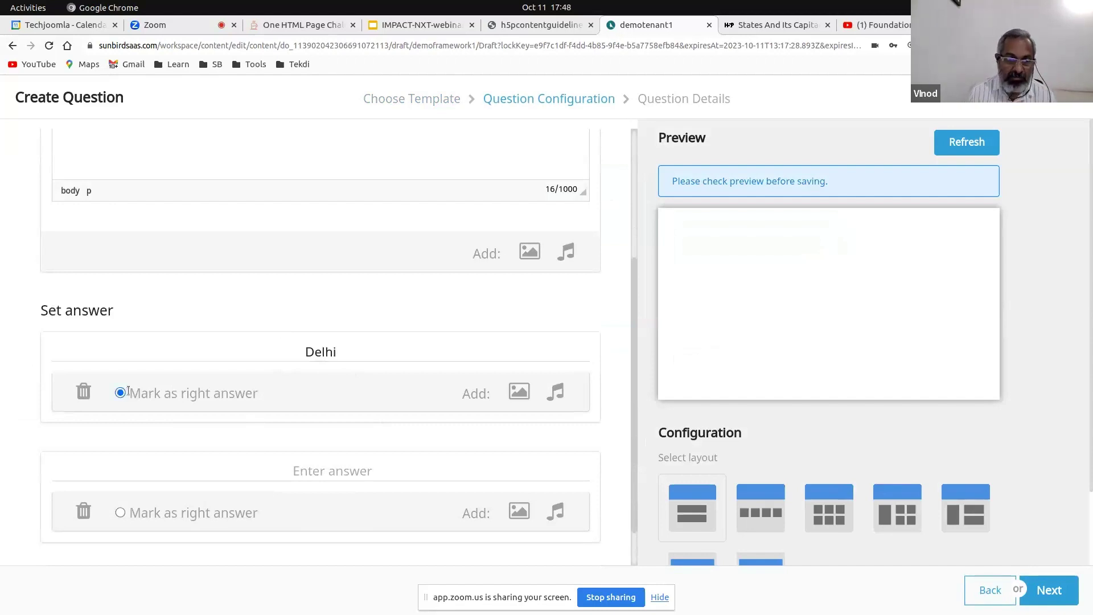
click(330, 472)
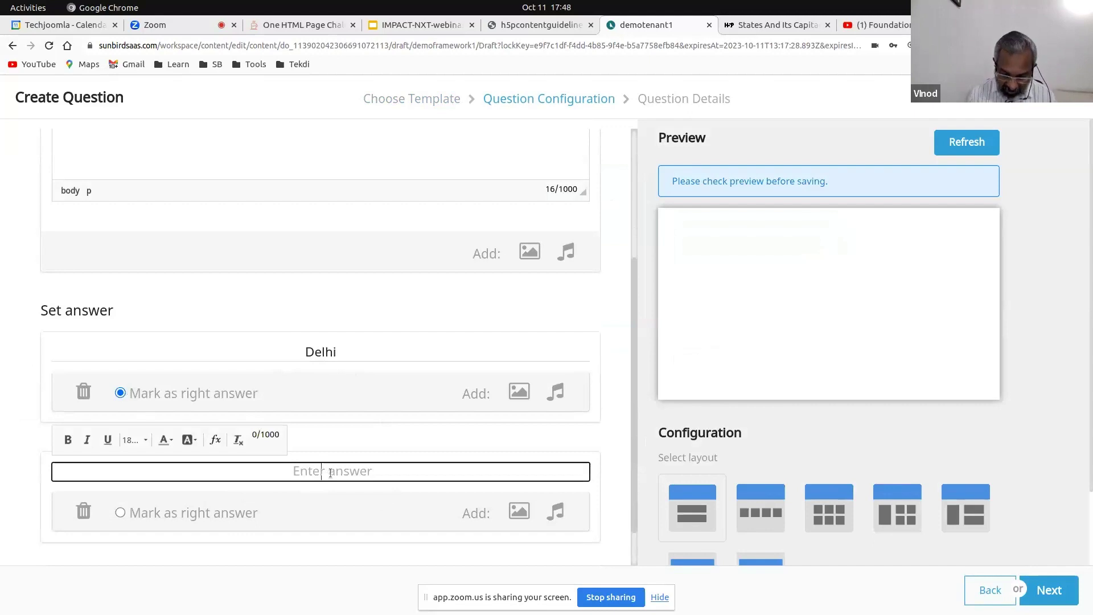
text(Mumbai)
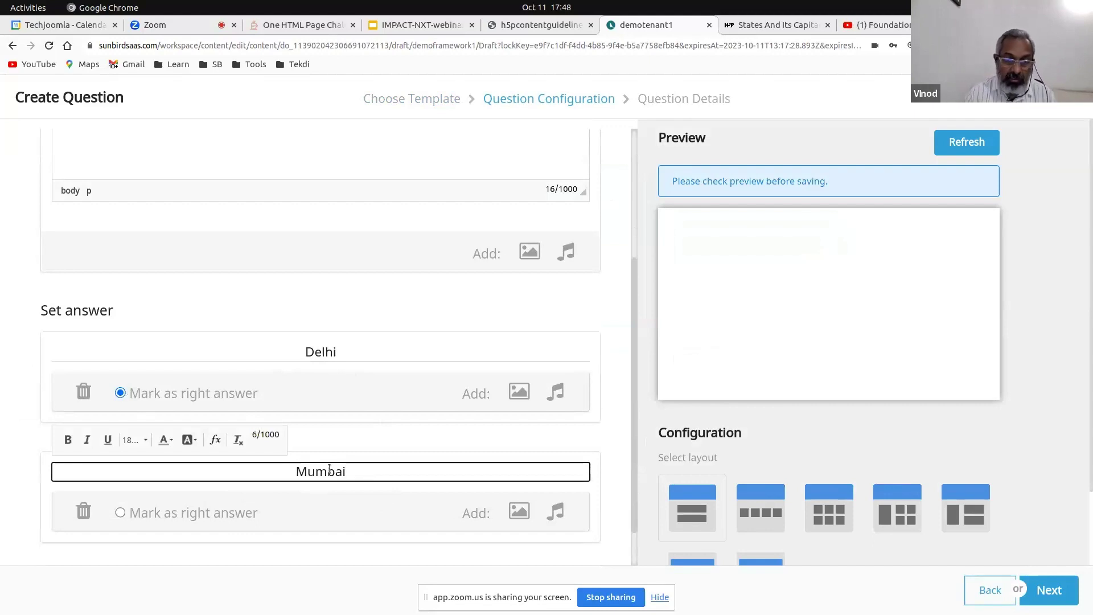
Step: Add a third answer option, Bangalore
scroll(330, 486, down, 2)
click(317, 529)
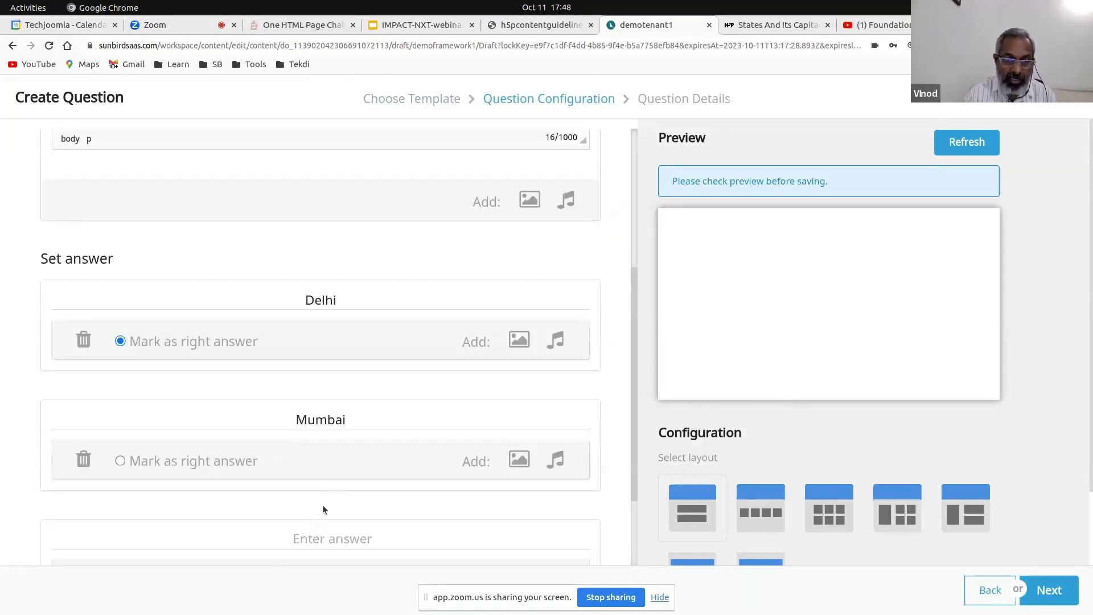
click(334, 526)
text(B)
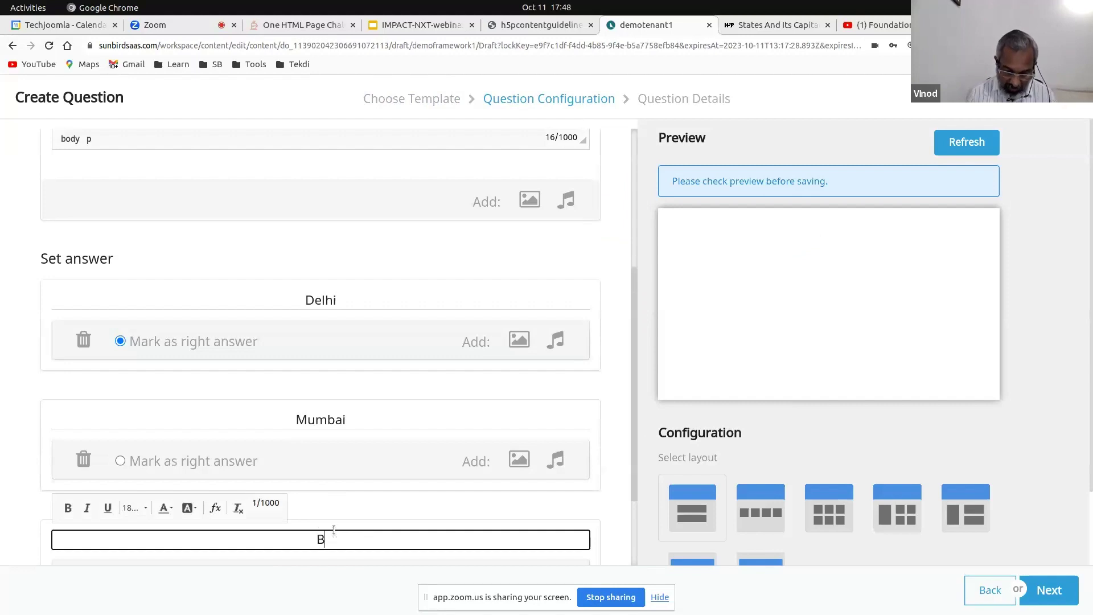
text(agn)
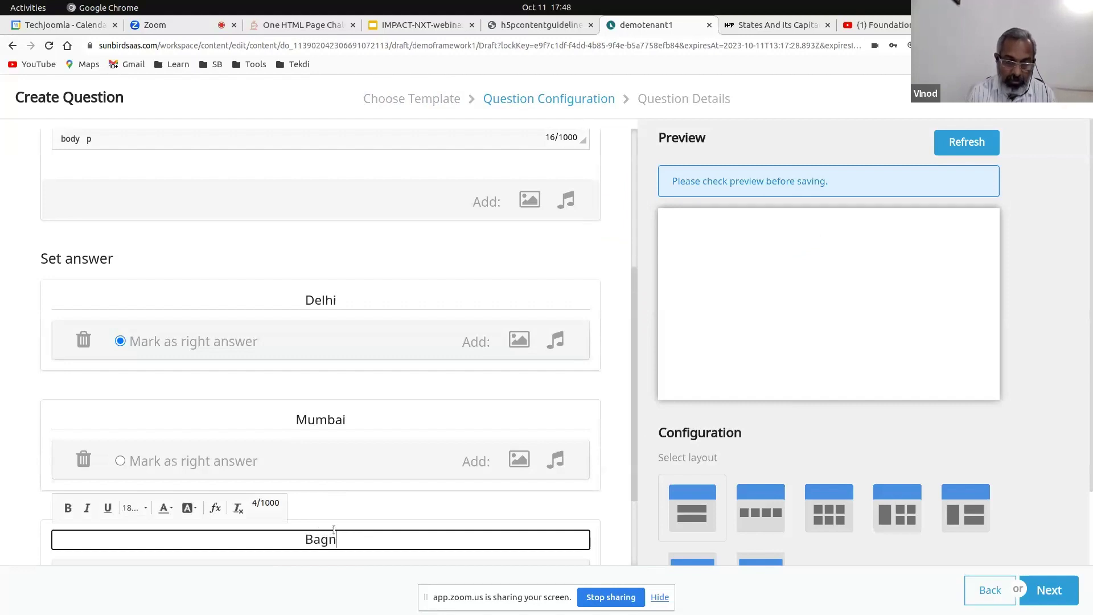
key(BackSpace)
key(BackSpace)
text(ngalore)
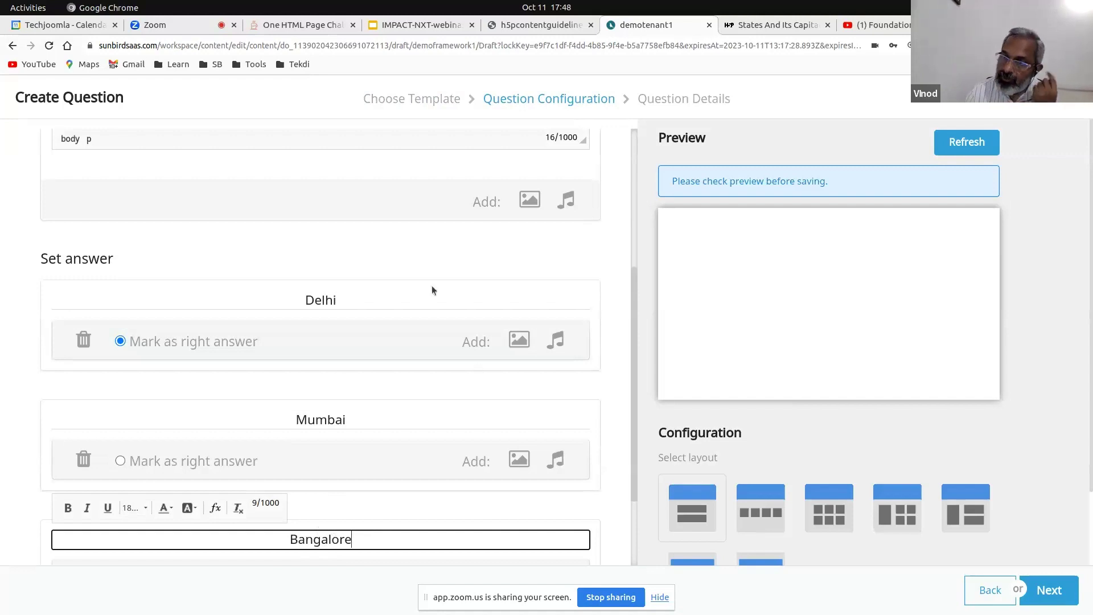
Step: Refresh the preview, verify Delhi is accepted, and proceed to Question Details
click(983, 142)
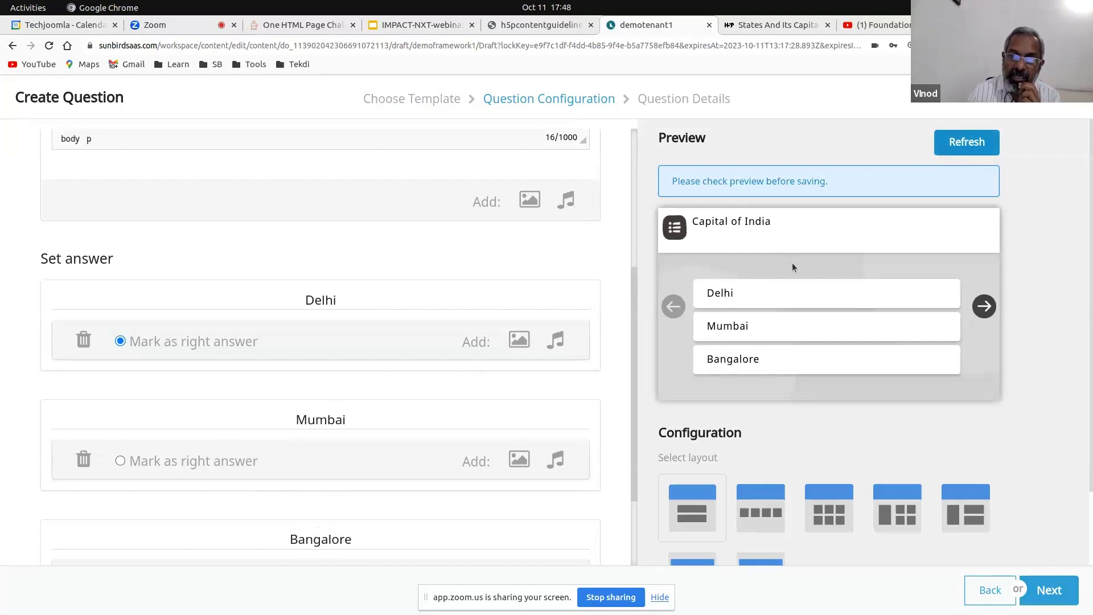
click(752, 295)
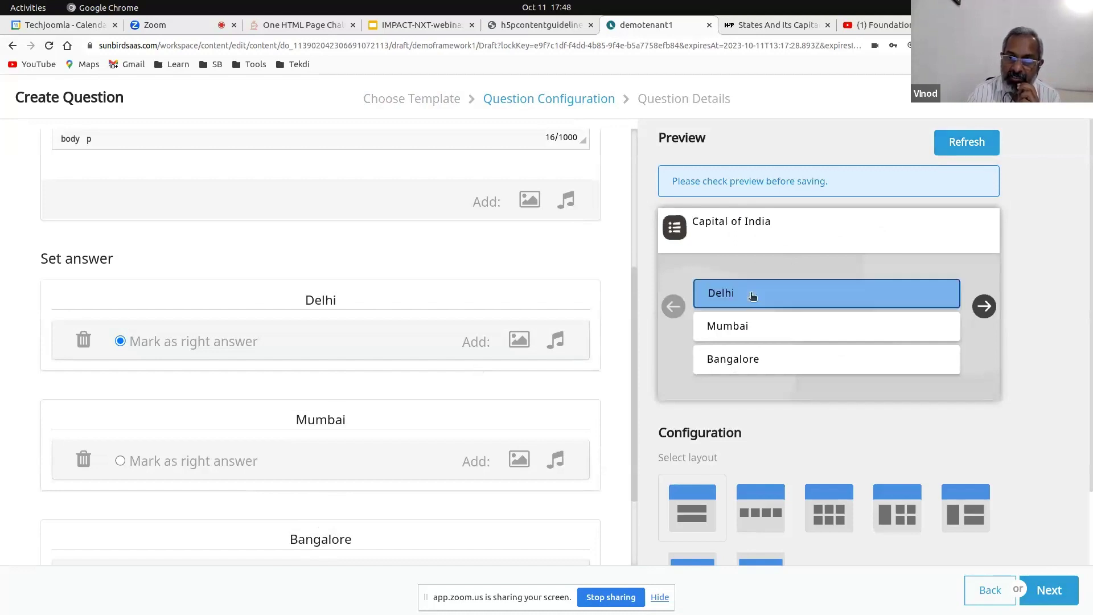
click(988, 311)
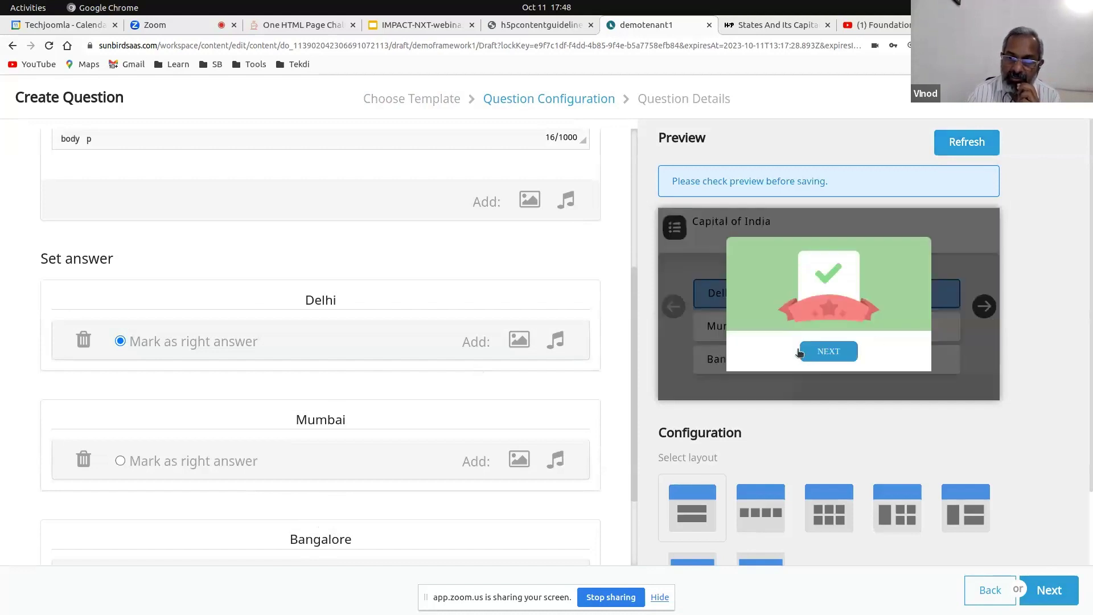
click(1057, 596)
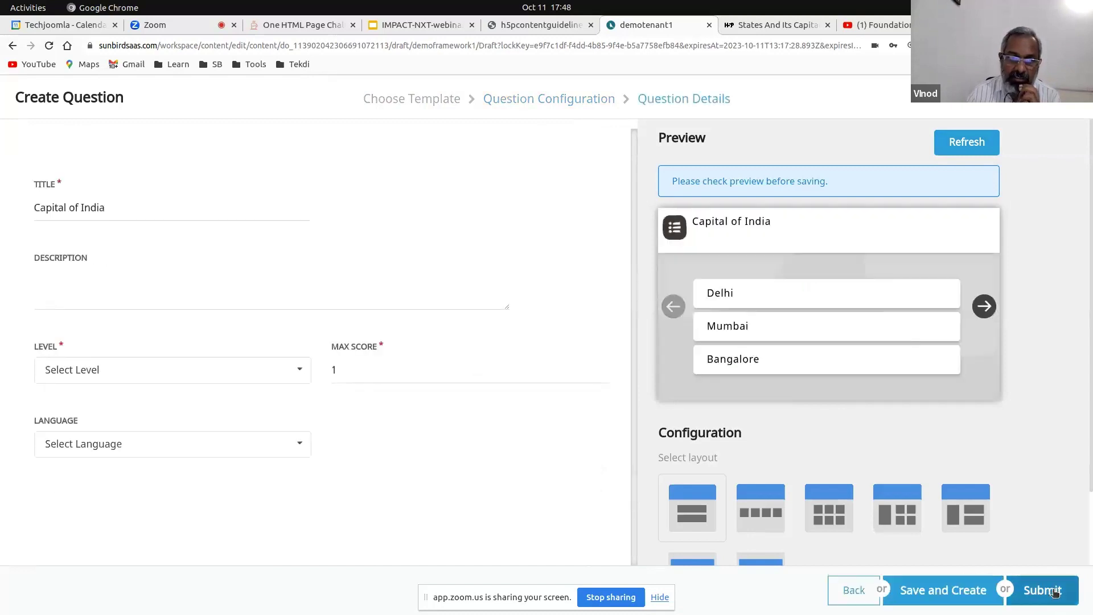
Step: Set the Capital of India question's level to EASY and submit it
click(213, 369)
click(125, 392)
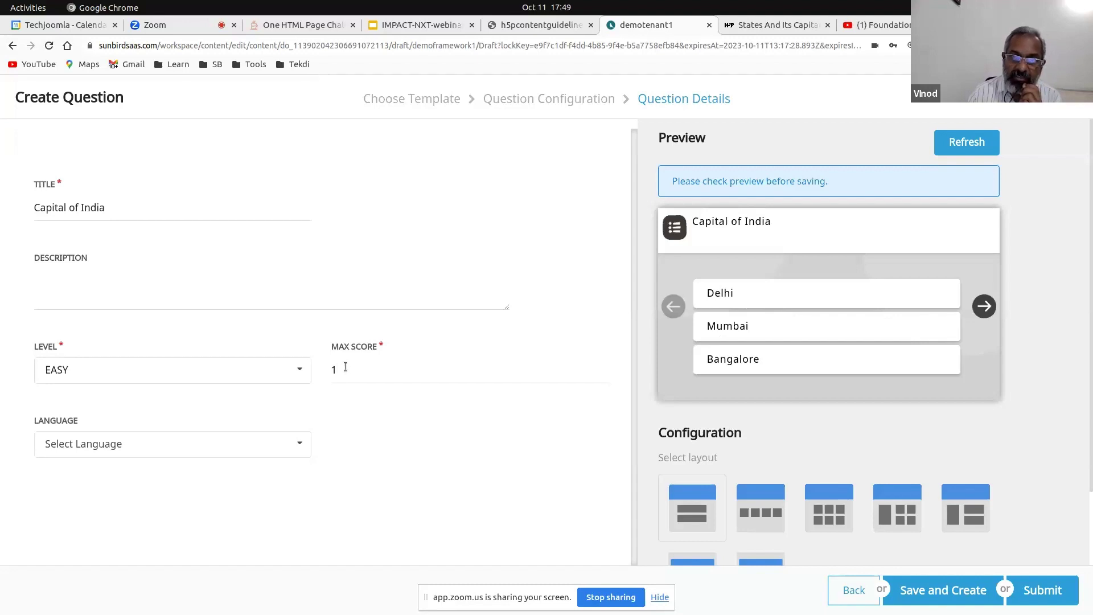
click(1051, 592)
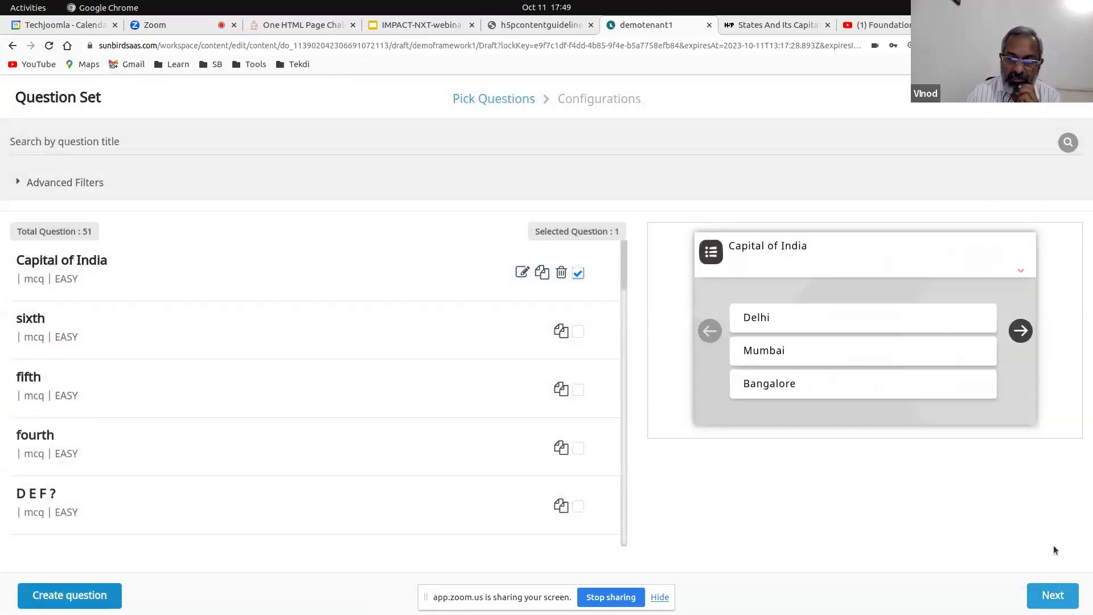
Step: Title the question set 'Test', check the Display options, and close the configuration
click(1050, 595)
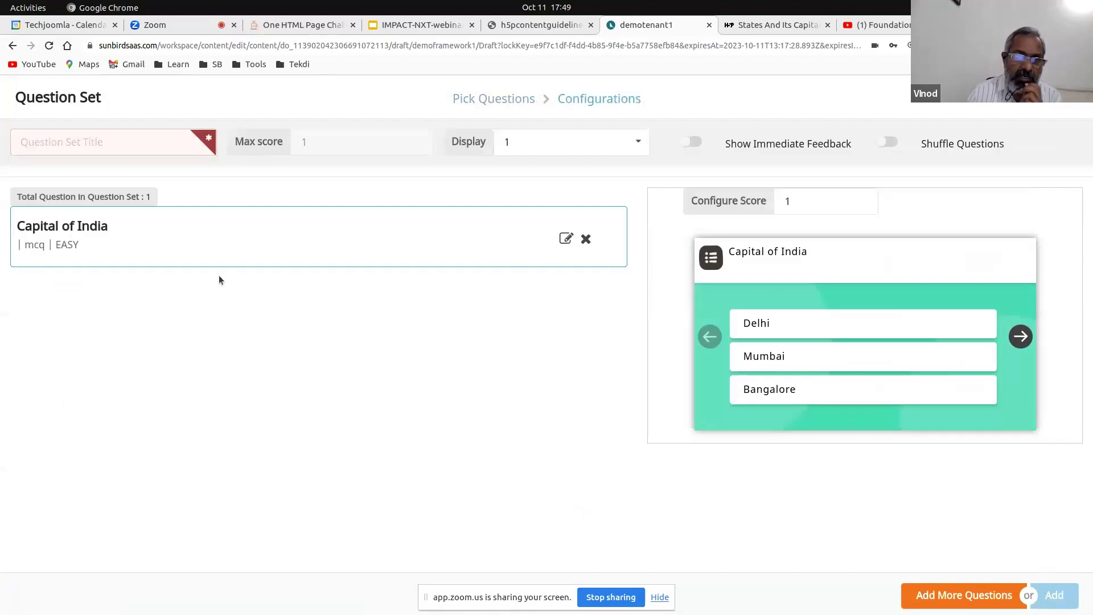
click(136, 145)
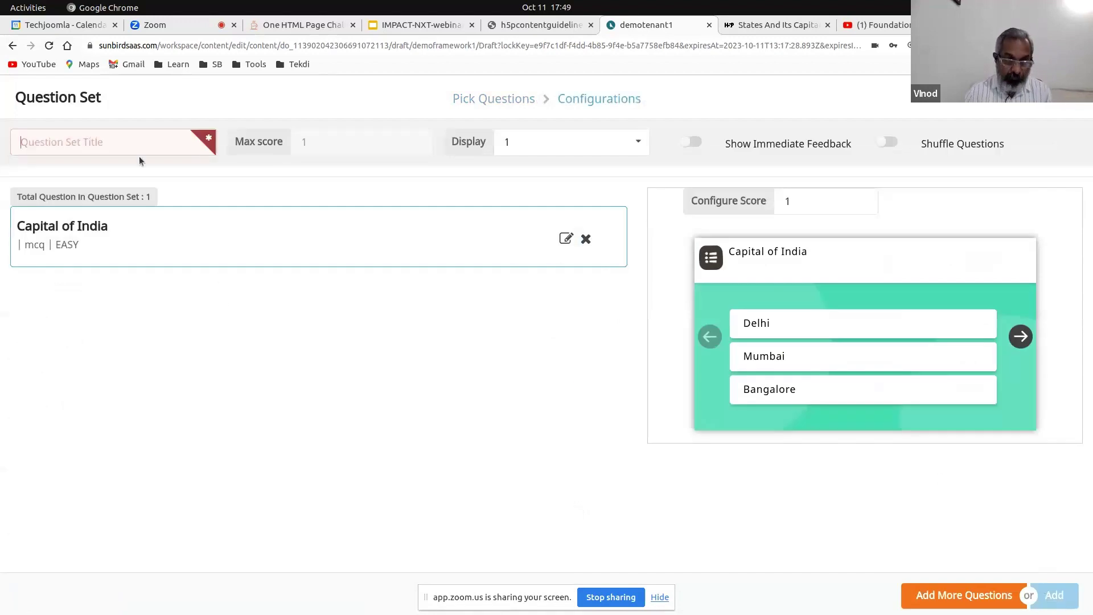
text(Test)
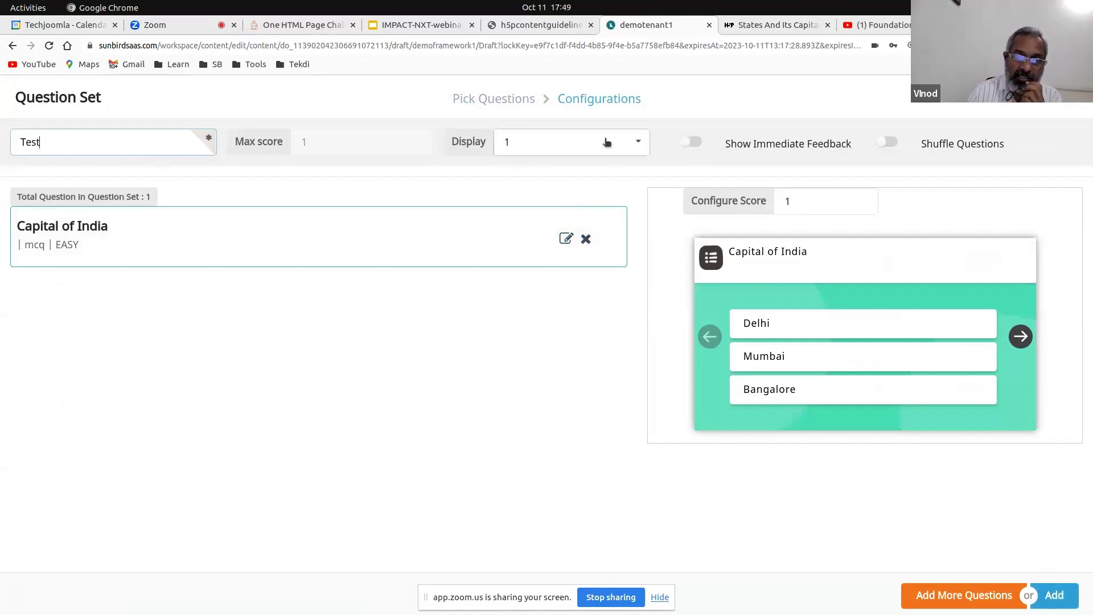
click(642, 146)
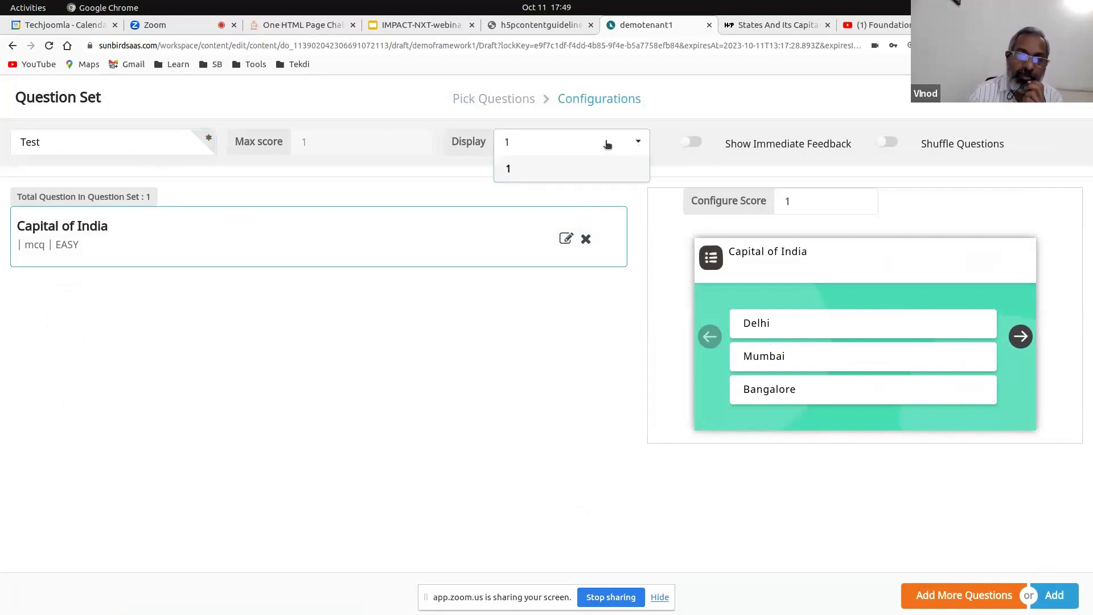
click(557, 122)
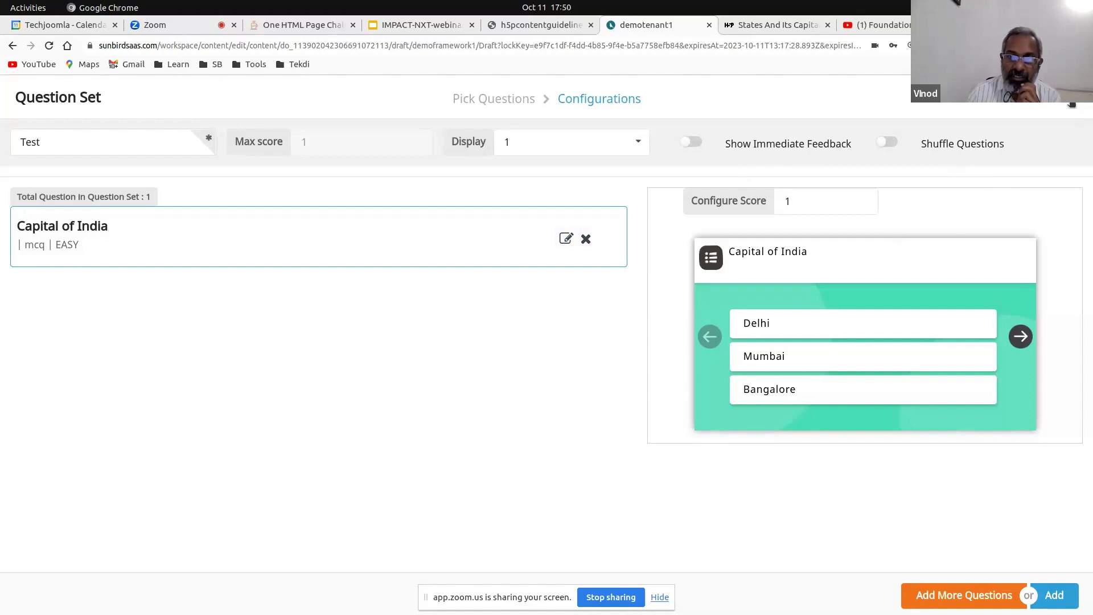
click(1070, 105)
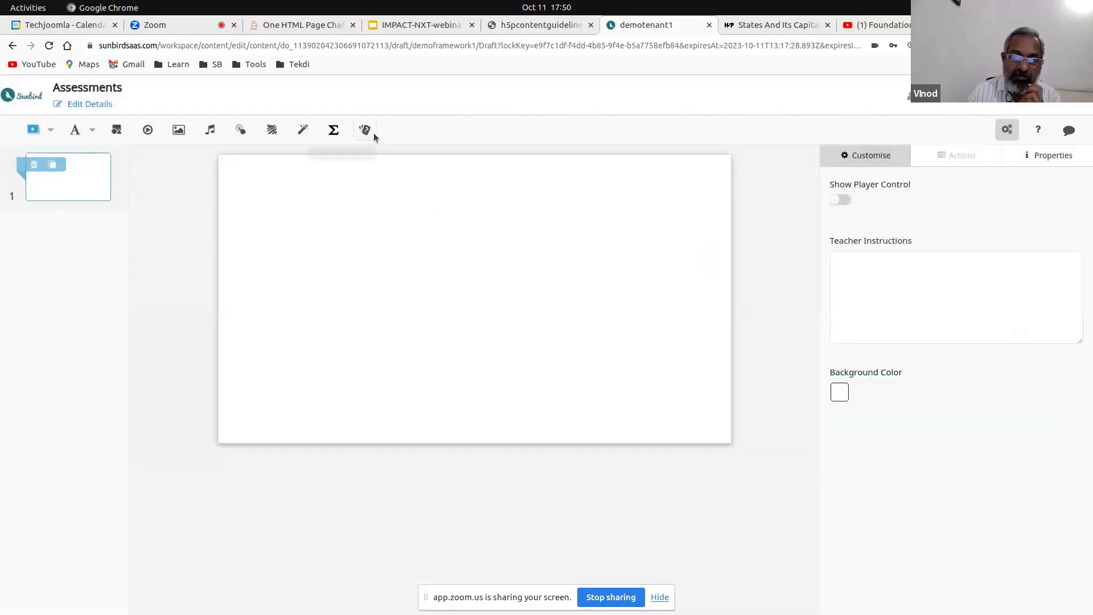
Step: Add a question set, try a Reordering words question, then cancel it
click(369, 131)
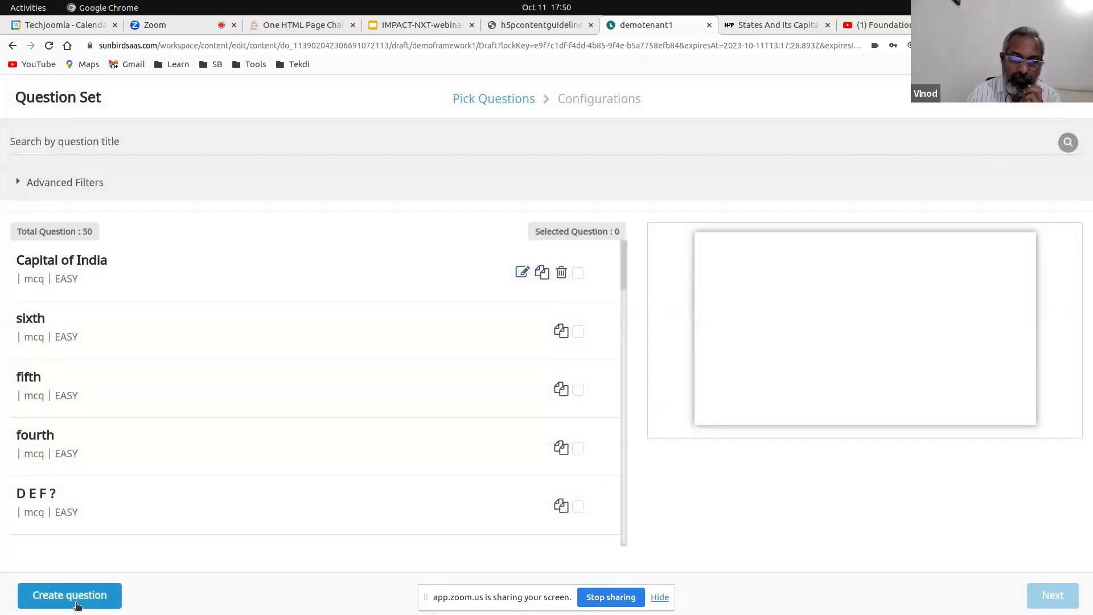
click(75, 602)
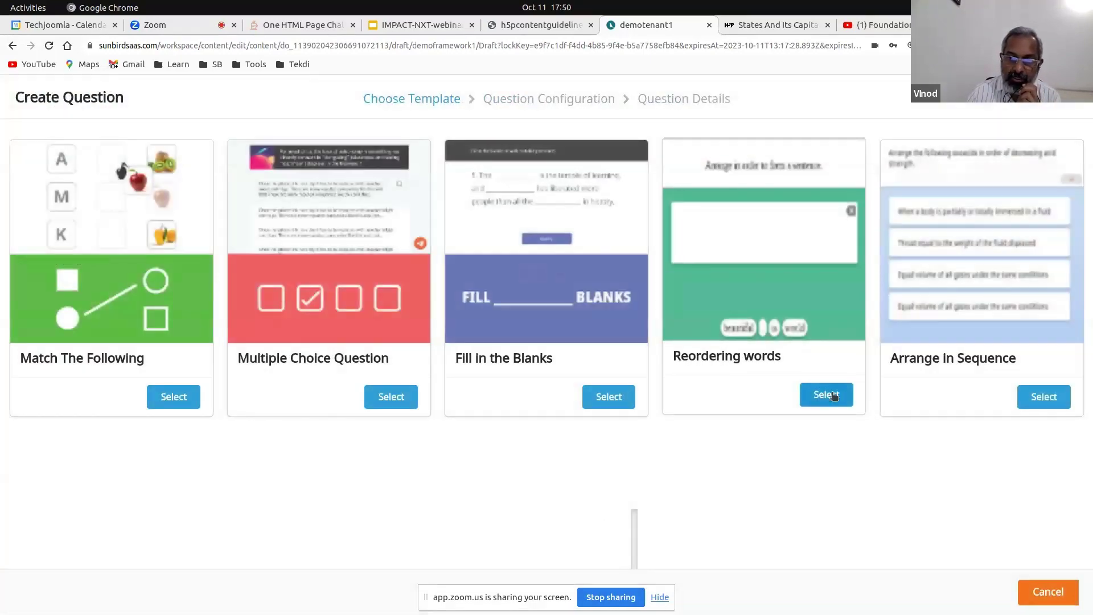
click(828, 395)
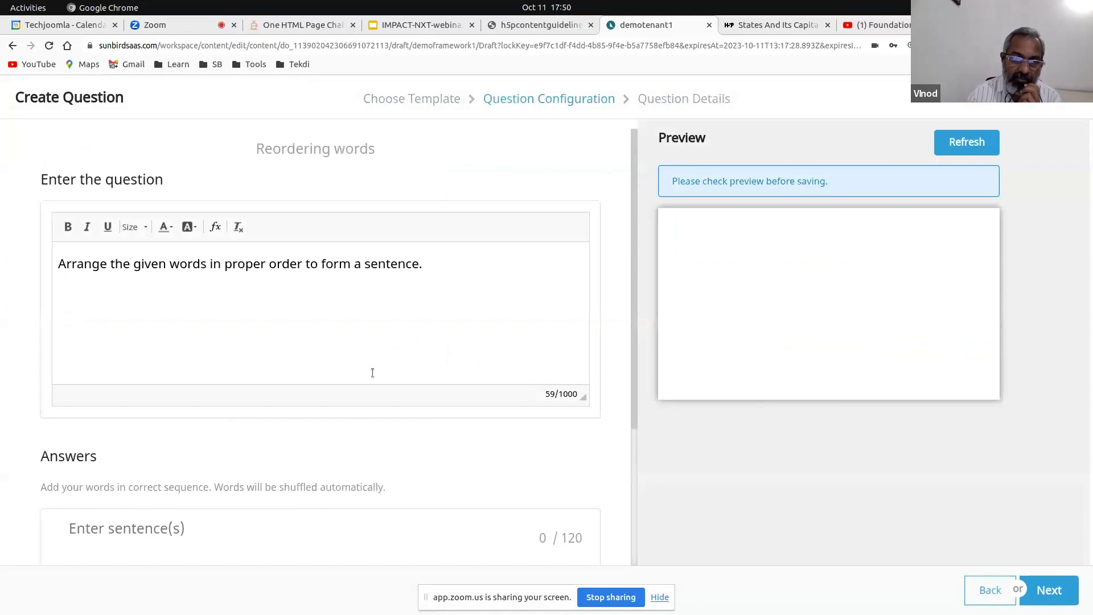
scroll(372, 373, down, 2)
scroll(374, 378, up, 2)
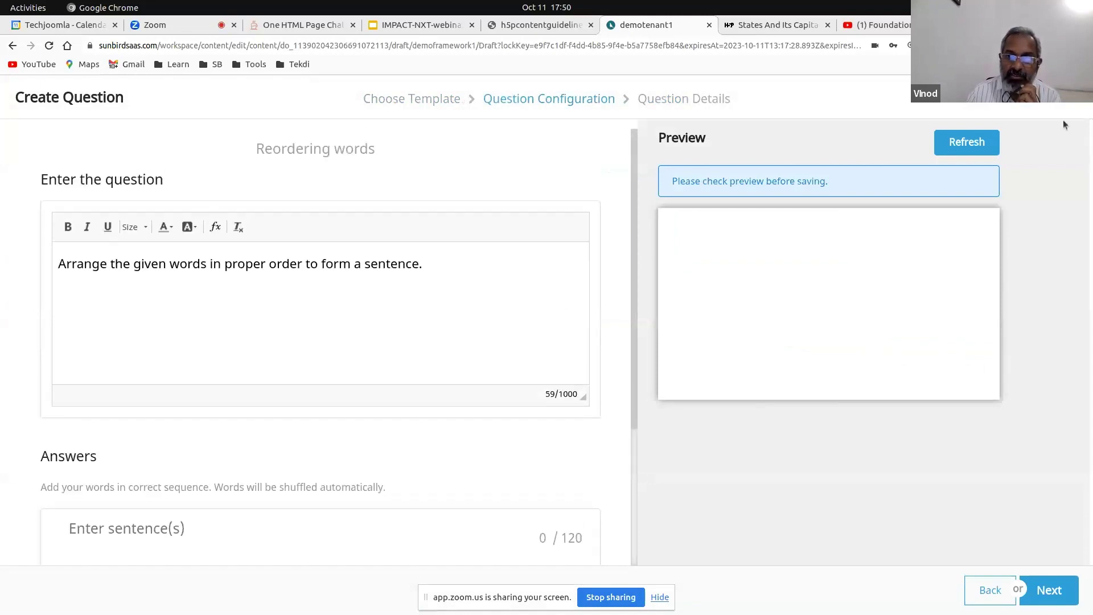
click(1071, 104)
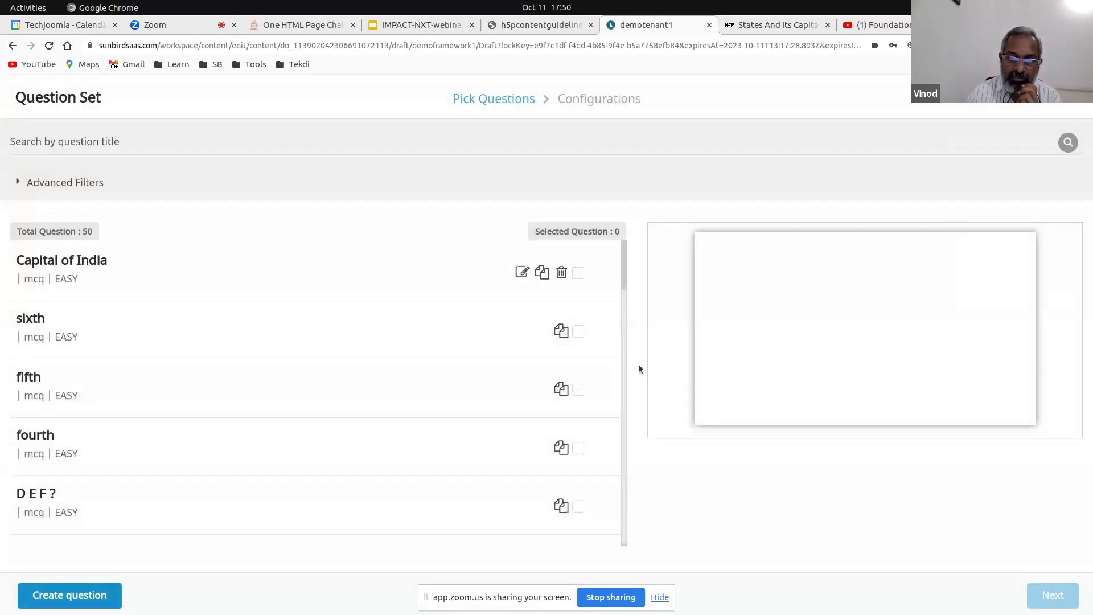
Step: Dismiss the question template chooser and the question set, then request to exit Assessments
click(67, 598)
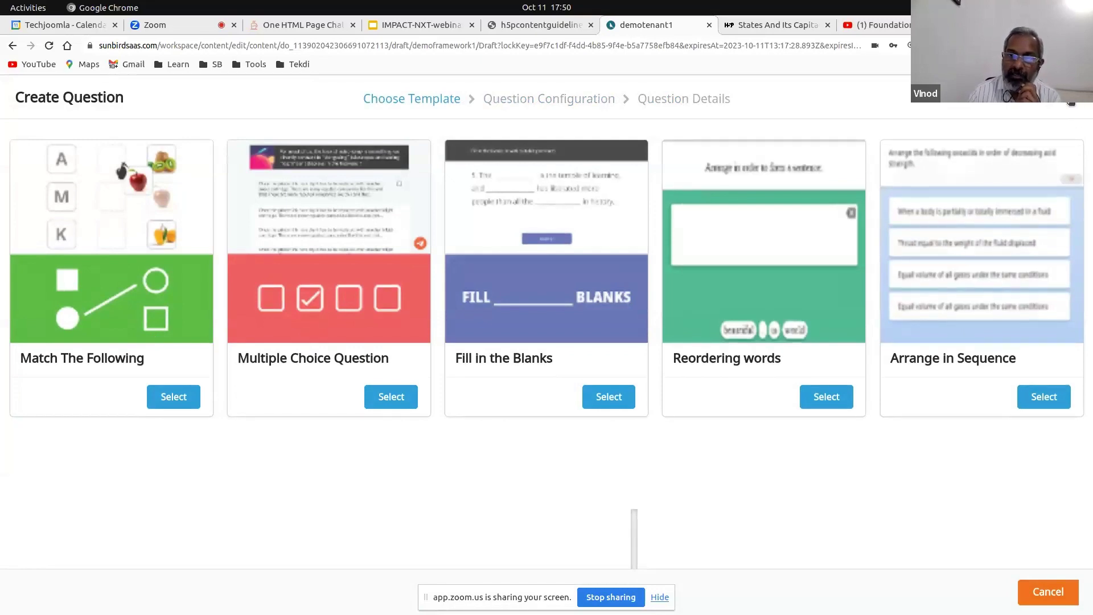
click(1071, 103)
click(1072, 102)
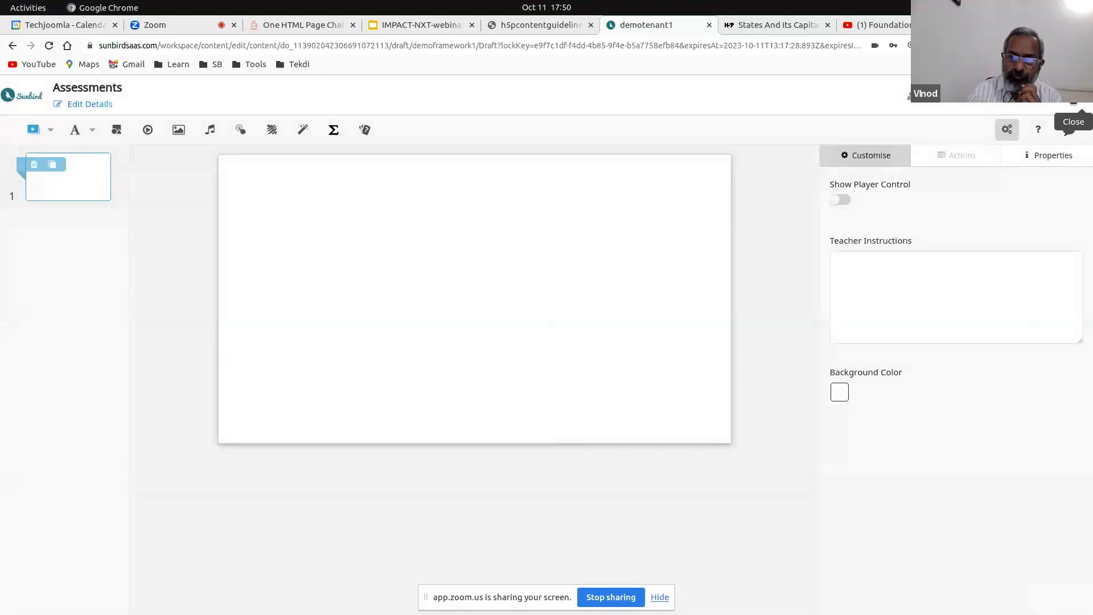
click(1069, 129)
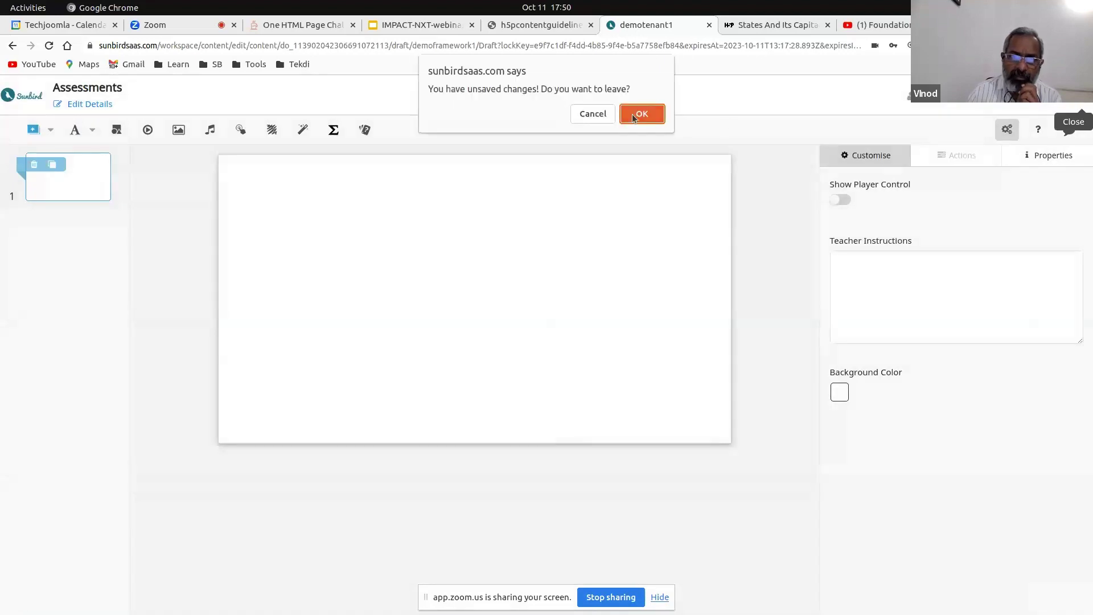
Step: Confirm leaving the editor, browse All My Content, and return to the Create options
click(632, 114)
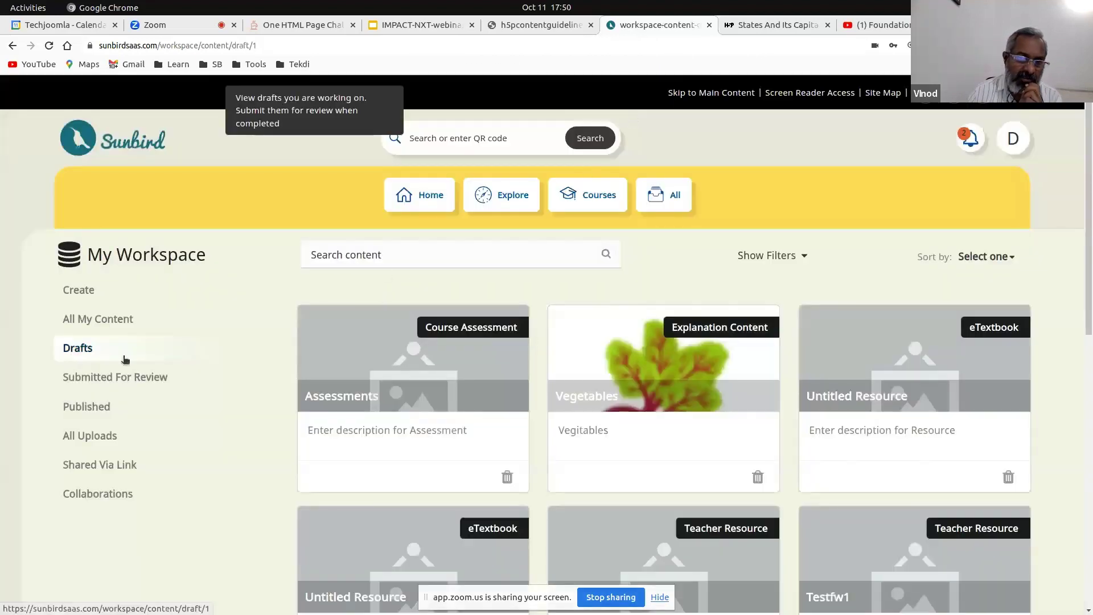
click(79, 290)
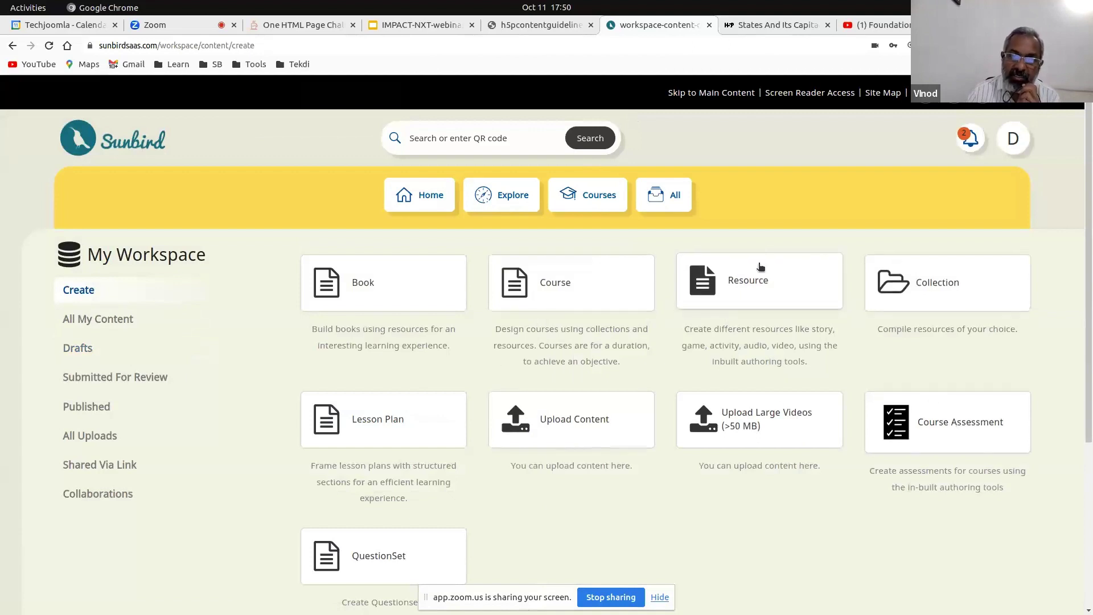
click(130, 322)
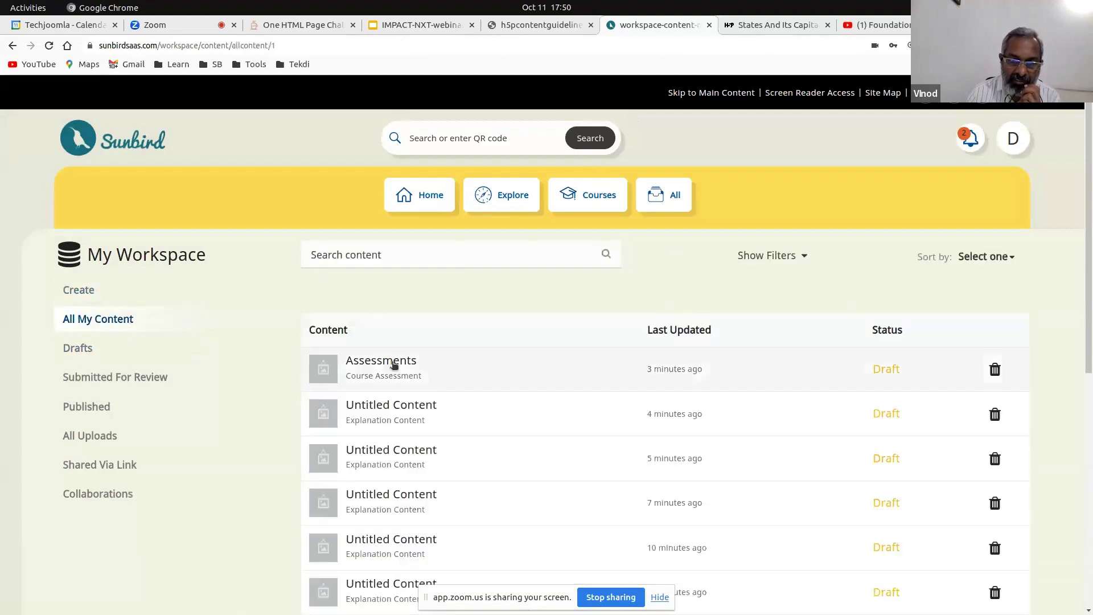
scroll(412, 419, down, 2)
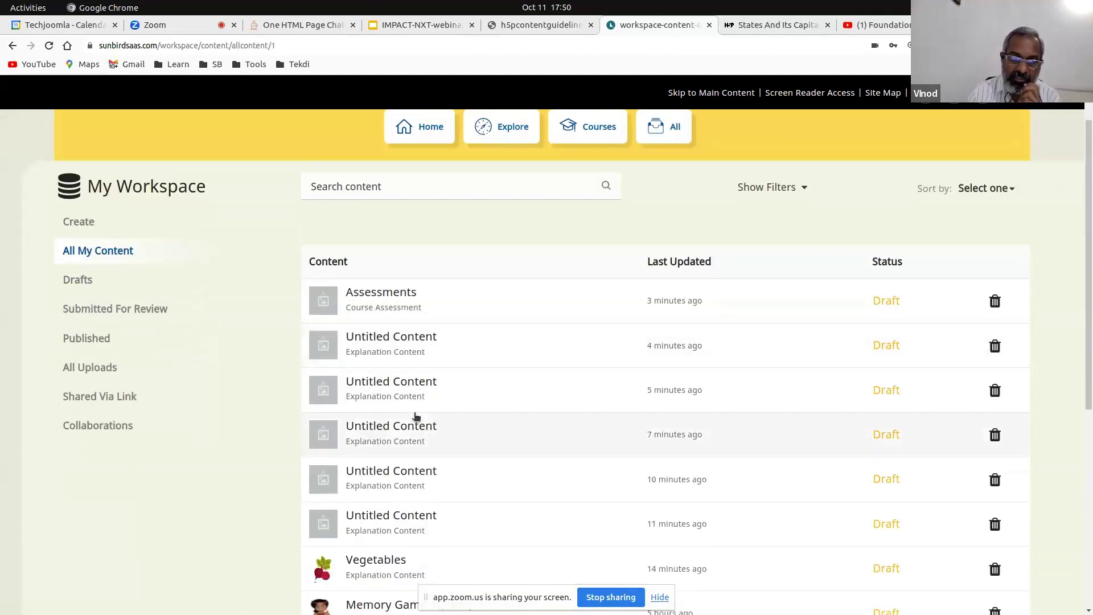
click(73, 223)
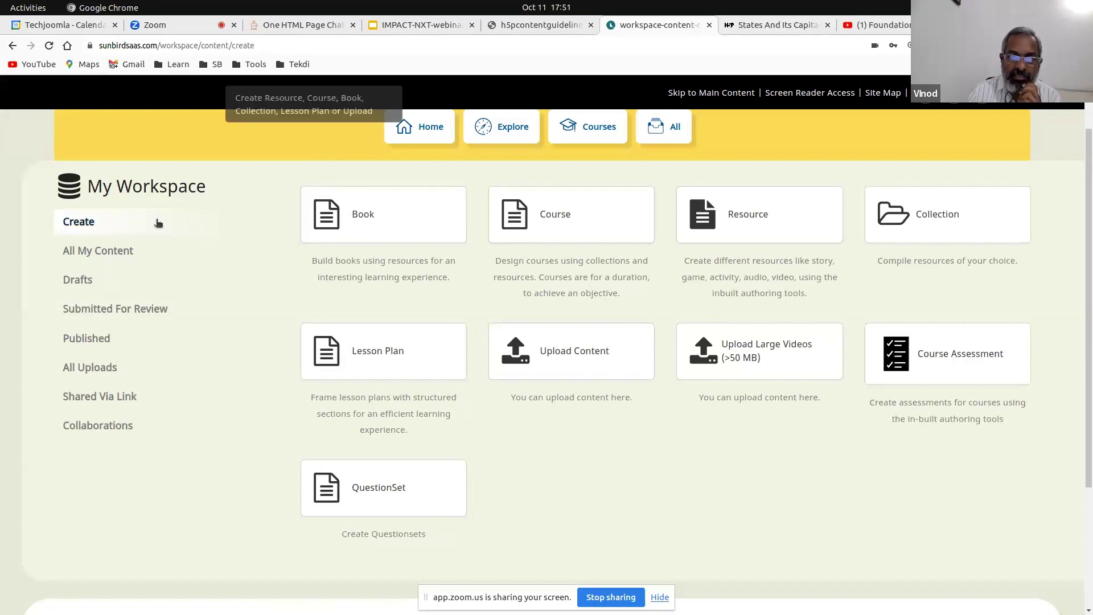
Step: Start a new Course and set the cartoon girl image from My Images as its icon
click(557, 222)
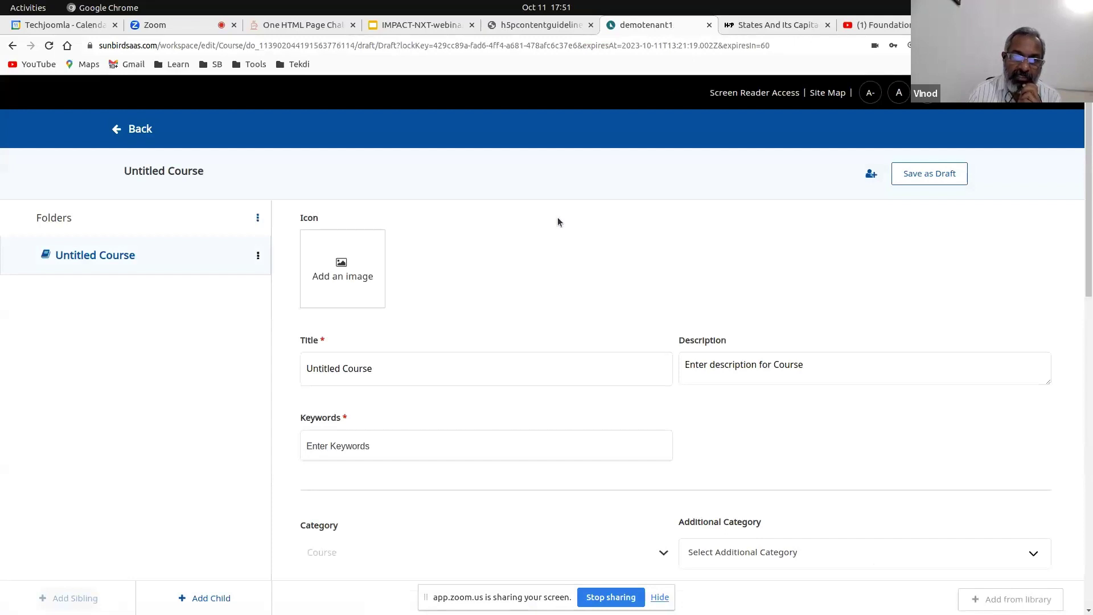
click(341, 264)
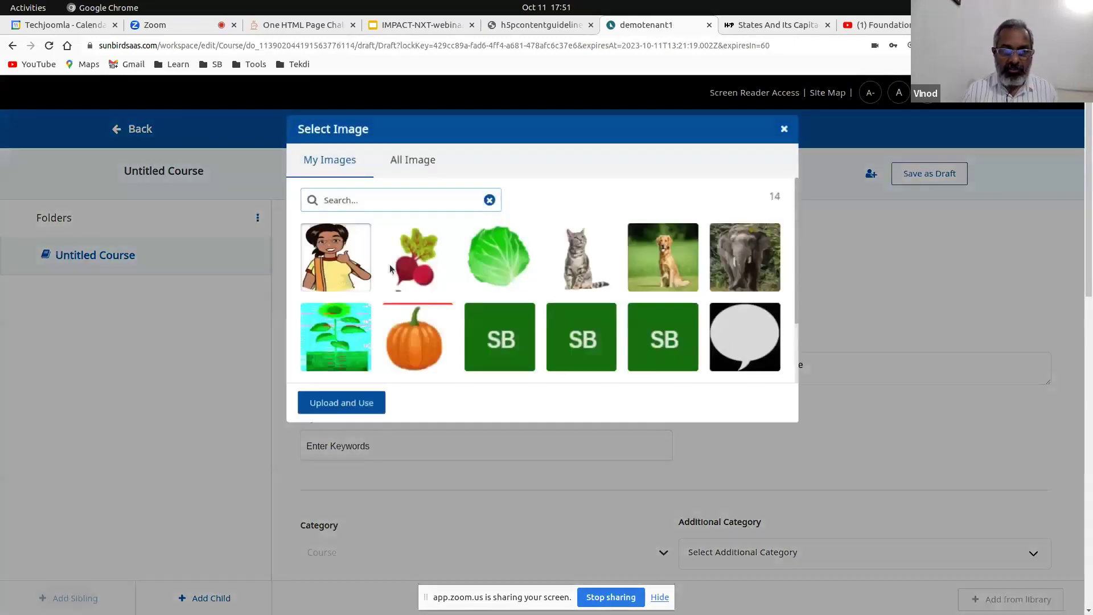
click(326, 267)
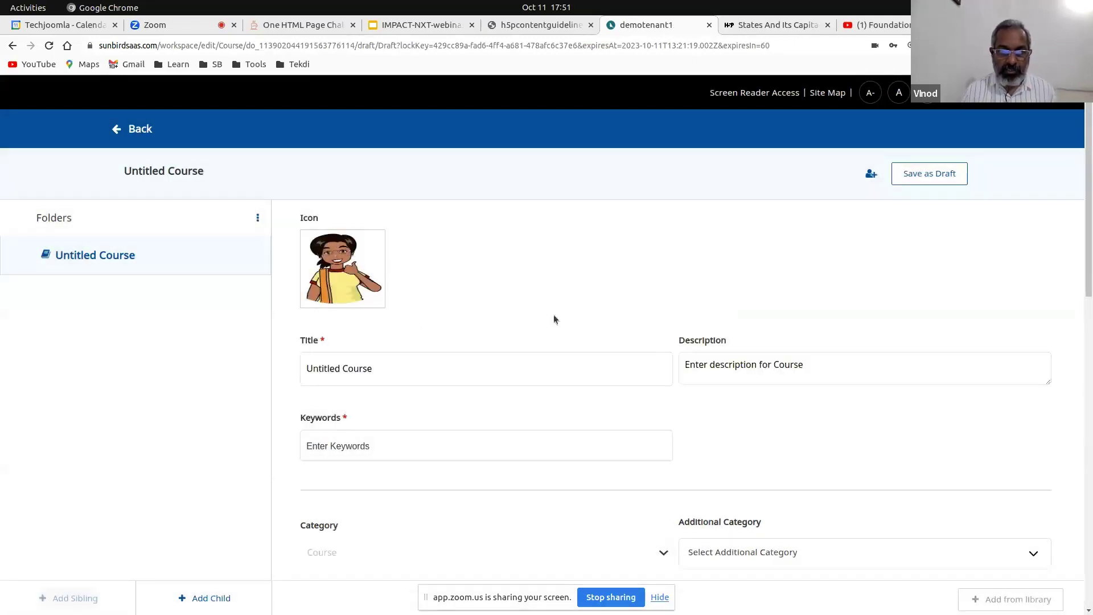
Step: Title the course 'Demo course', reuse the title as its description, and add keyword demo
drag(395, 369, 224, 336)
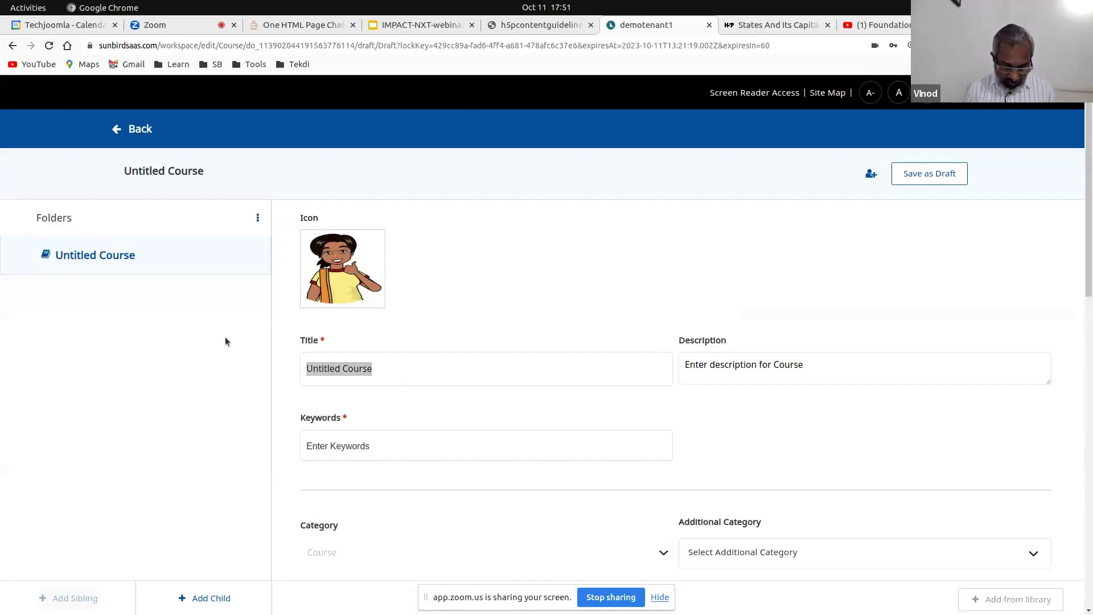
text(Demo cr)
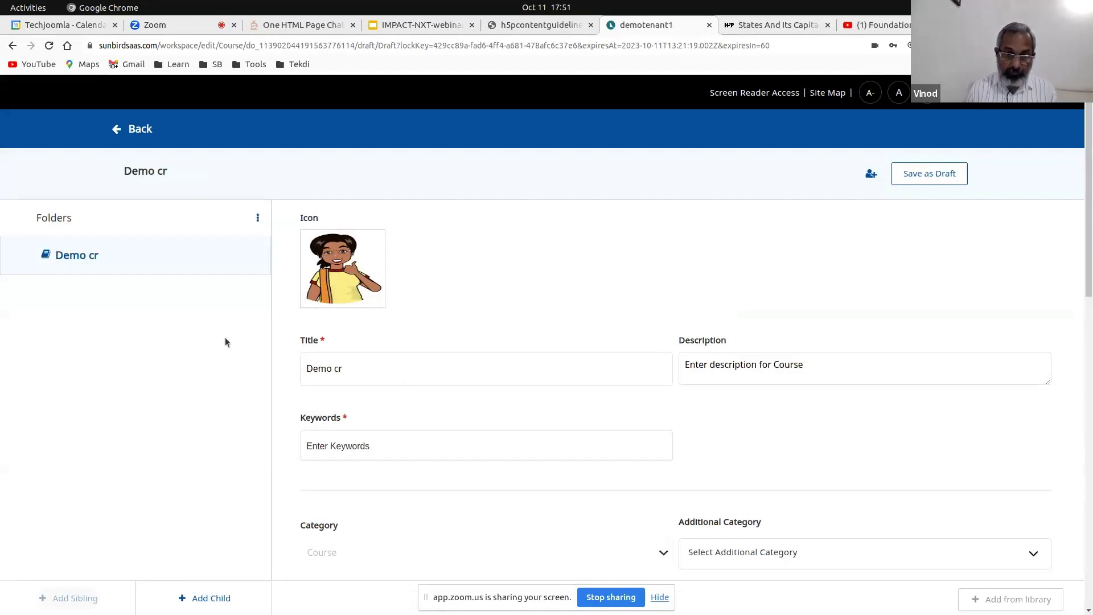
key(BackSpace)
text(ourse)
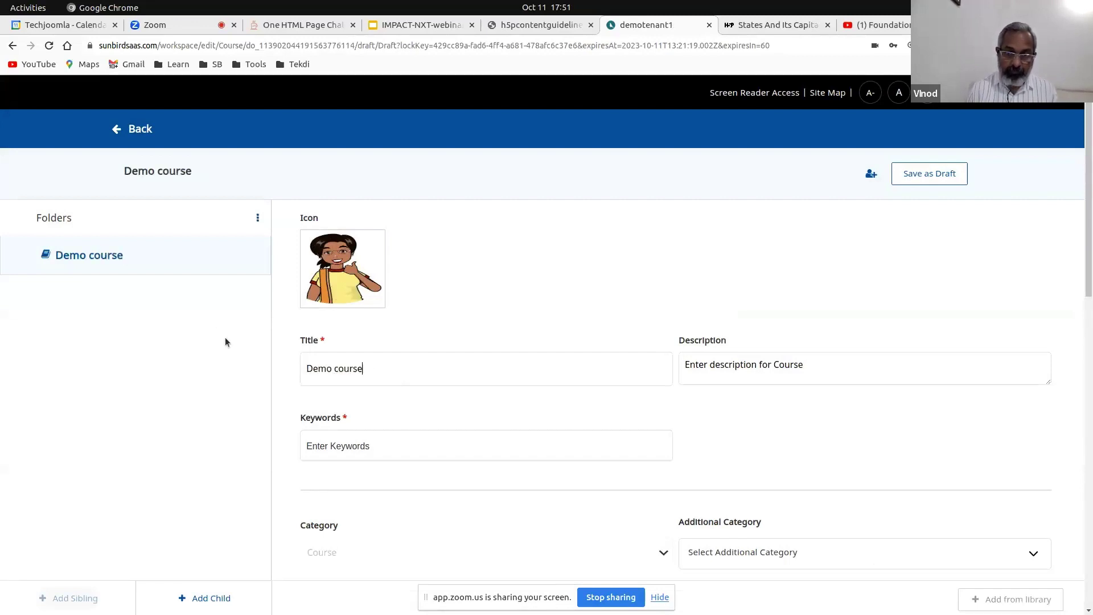
double_click(343, 371)
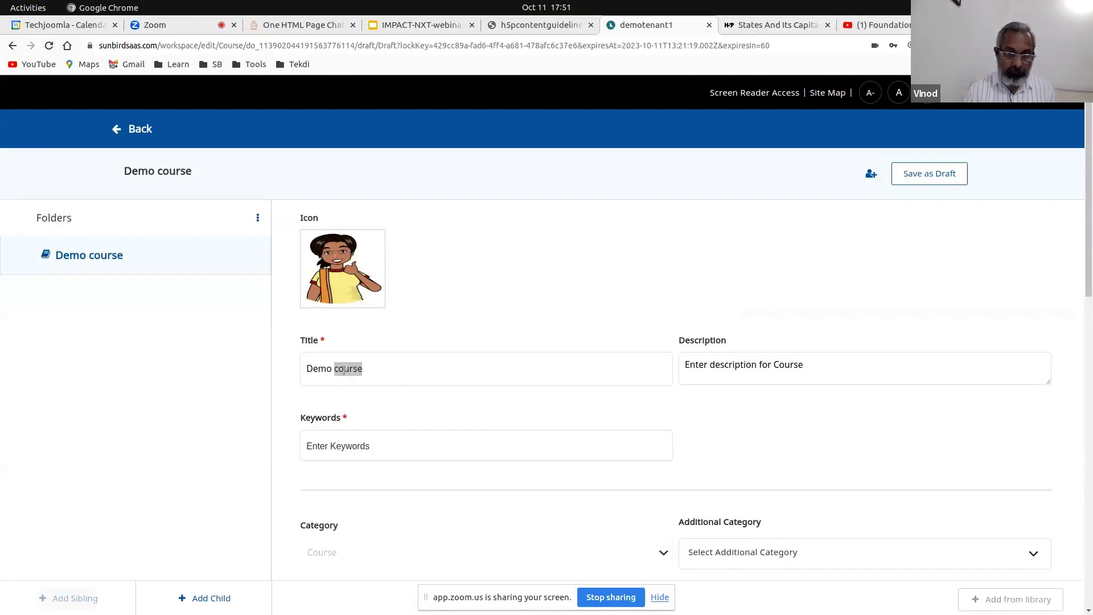
triple_click(343, 370)
key(ctrl+c)
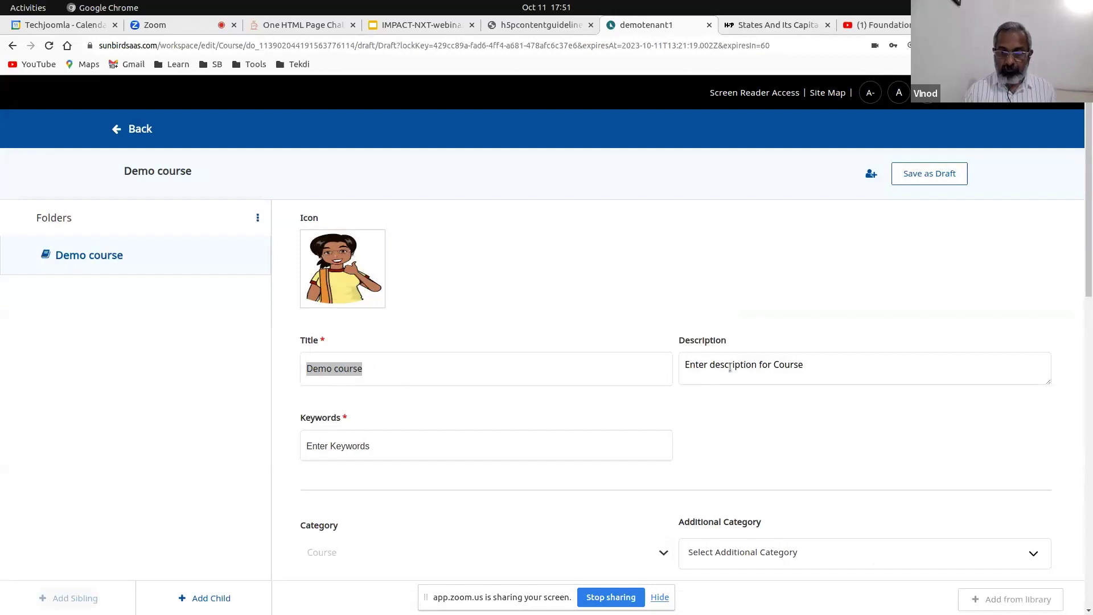
triple_click(730, 369)
key(ctrl+v)
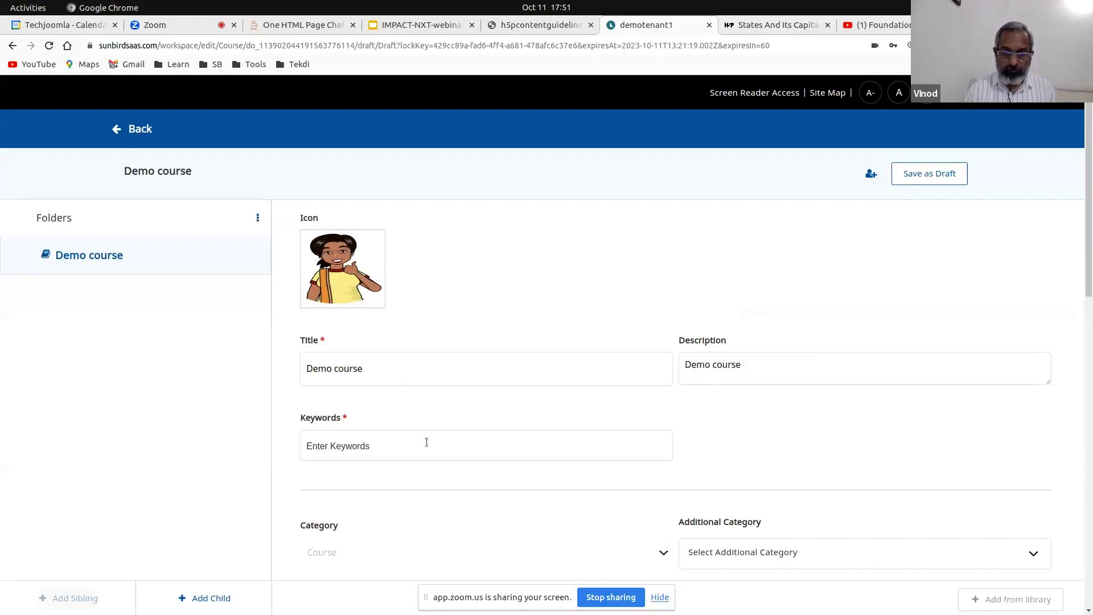
click(436, 443)
text(demo)
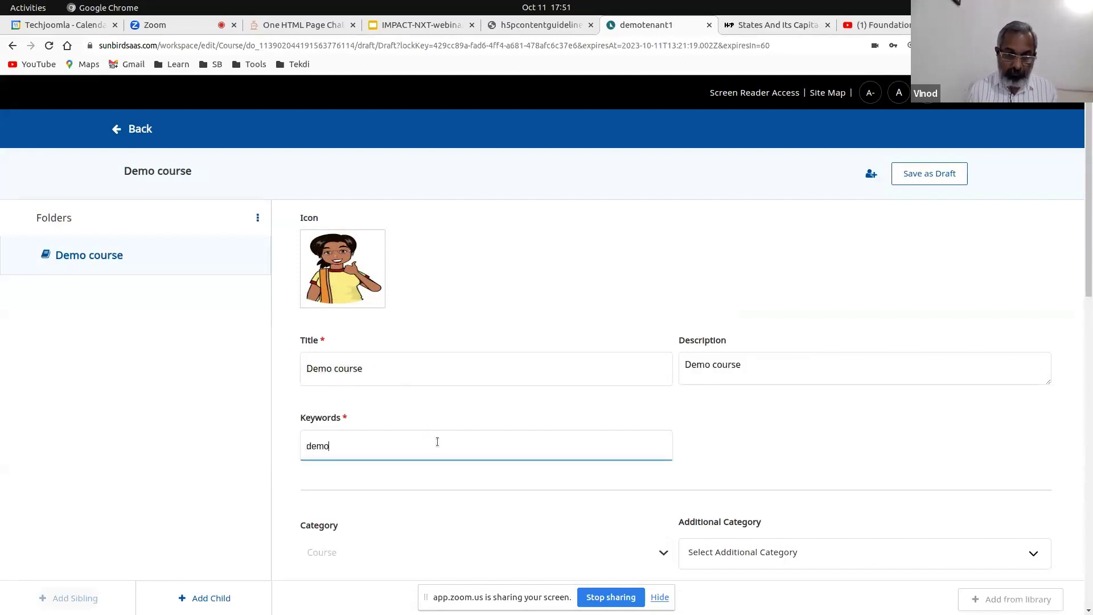
key(Return)
Step: Set Course Type to demoframework1 and the subject covered to English
scroll(433, 436, down, 8)
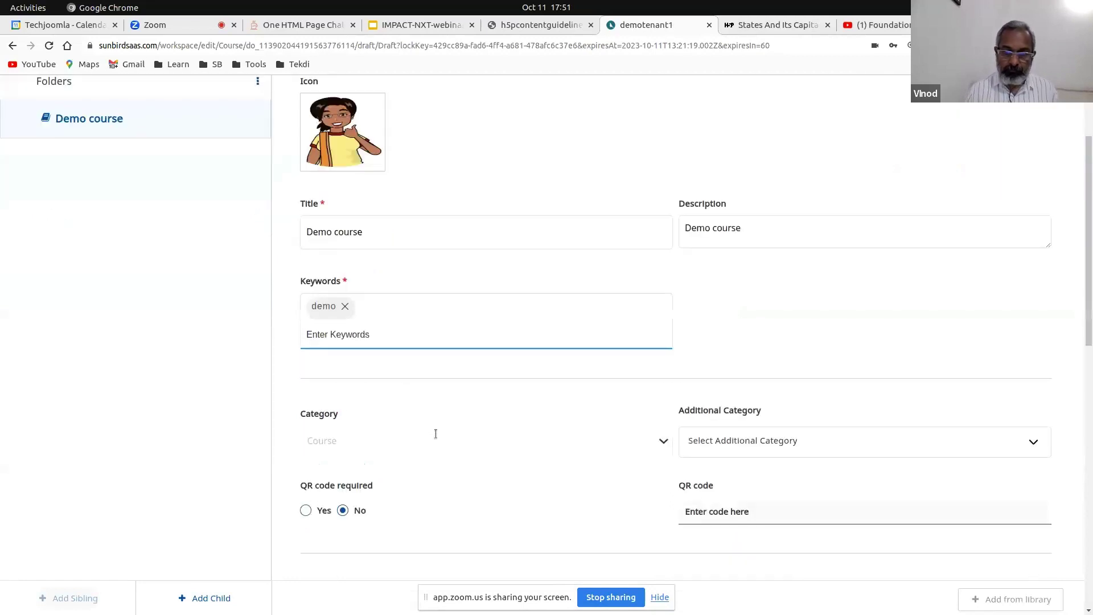
click(549, 275)
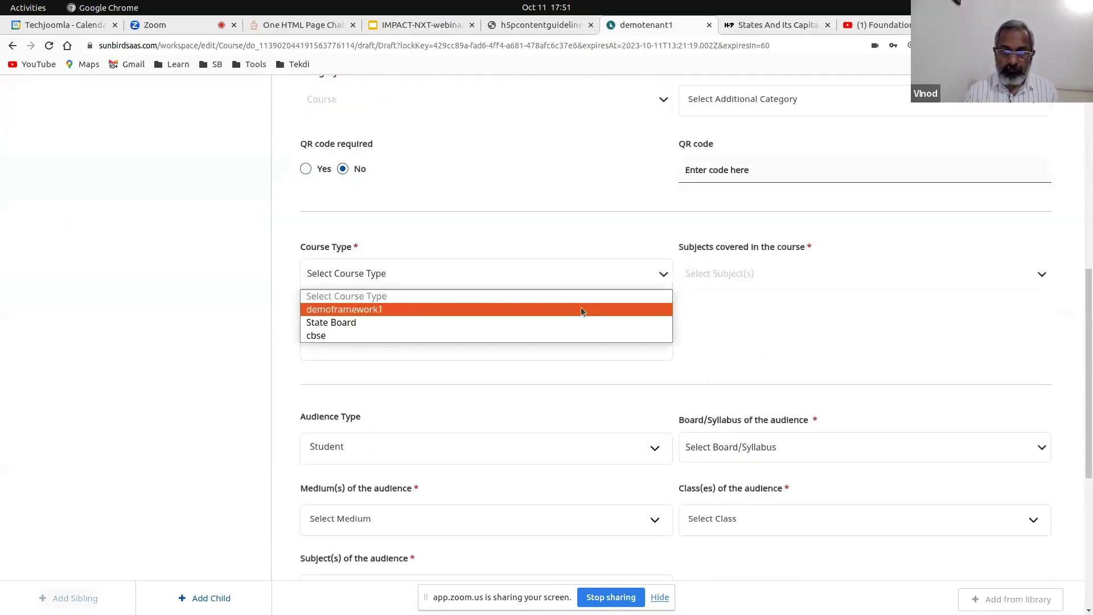
click(581, 309)
click(692, 275)
click(693, 309)
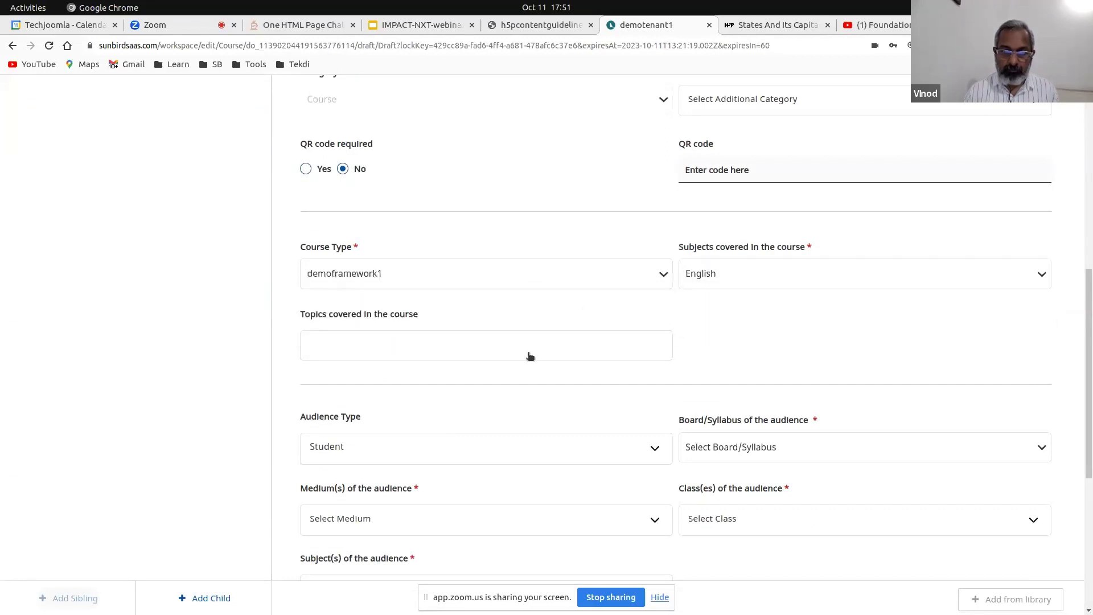
Step: Set the audience to cbse board, English medium, Class 1, English subject, with copyright year 2023
click(727, 445)
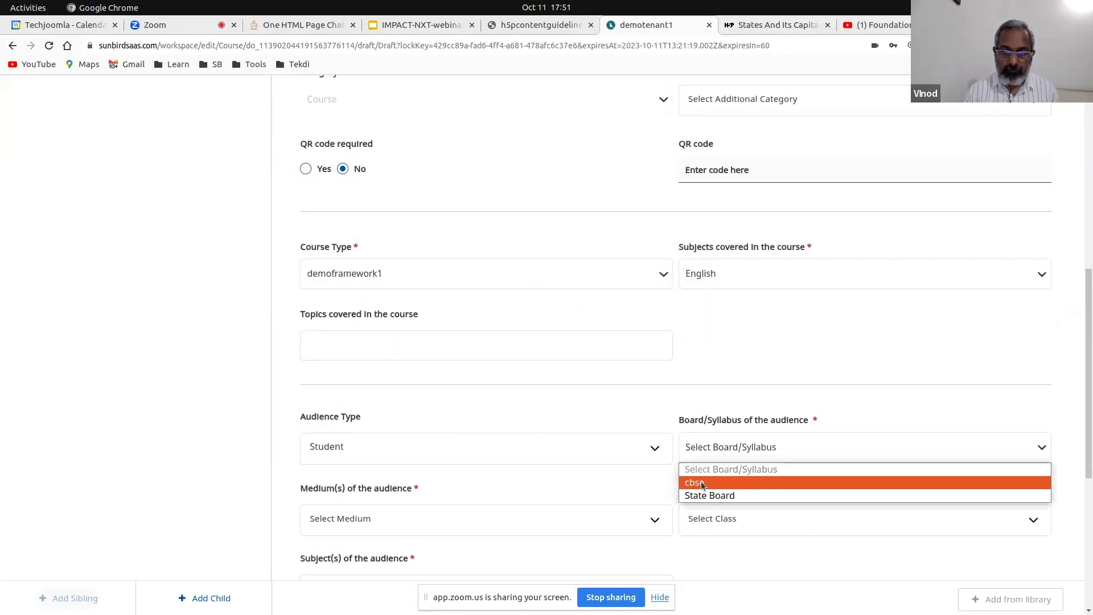
click(702, 484)
scroll(511, 477, down, 2)
click(501, 450)
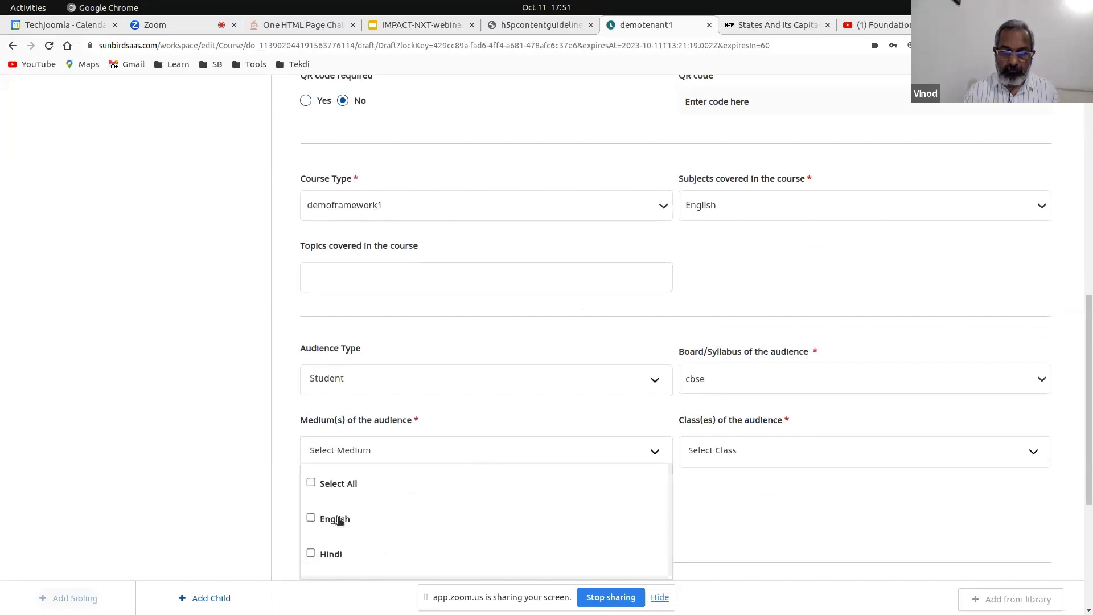
click(338, 519)
click(739, 453)
click(694, 517)
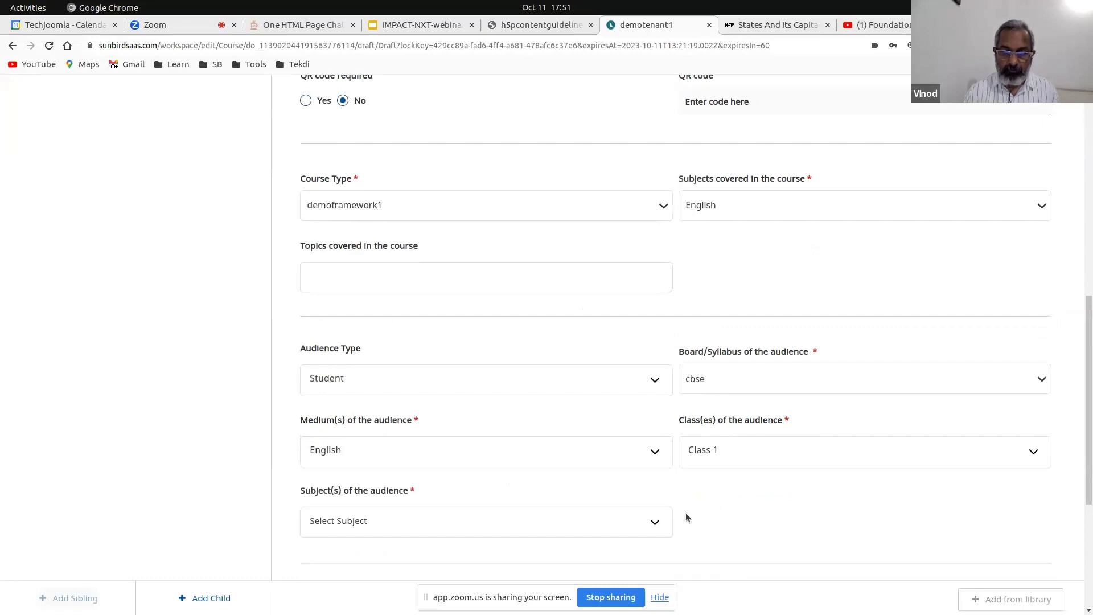
click(549, 521)
click(335, 589)
scroll(625, 425, down, 2)
scroll(635, 424, down, 3)
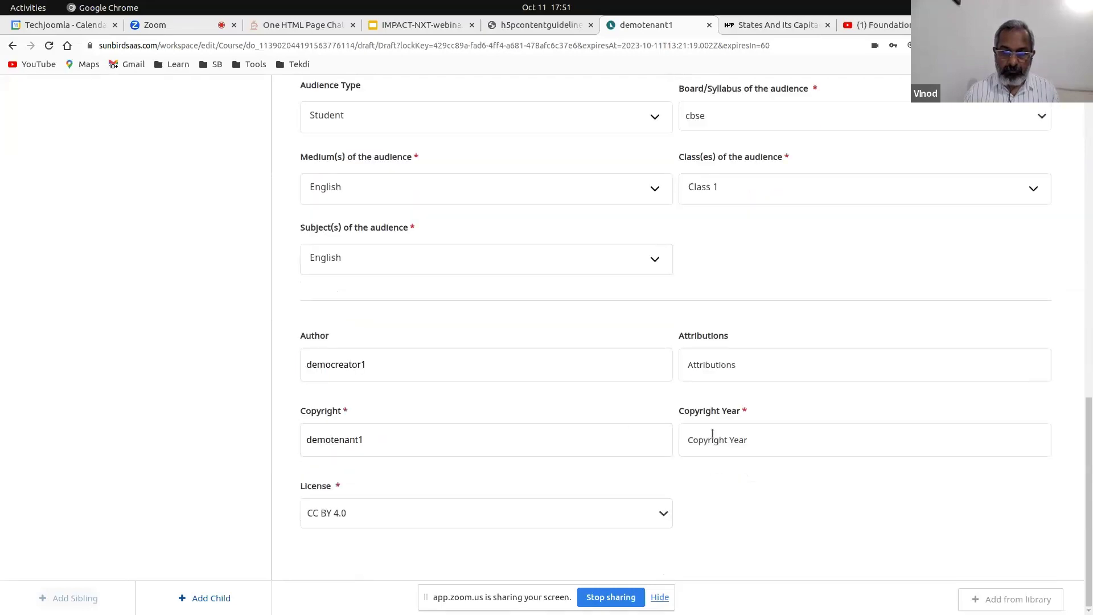
text(2023)
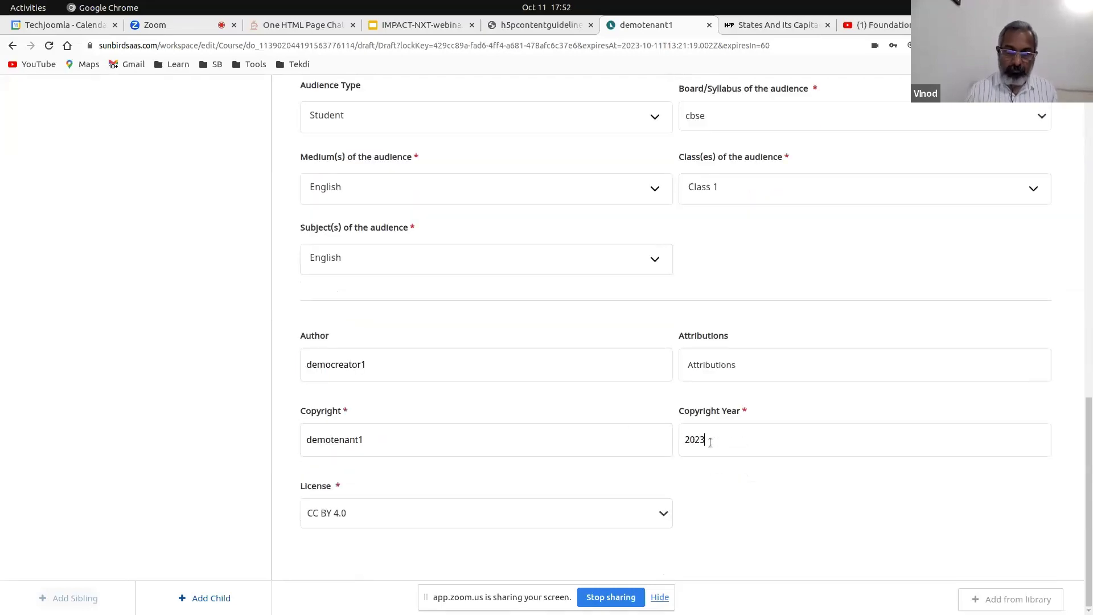
scroll(861, 331, up, 12)
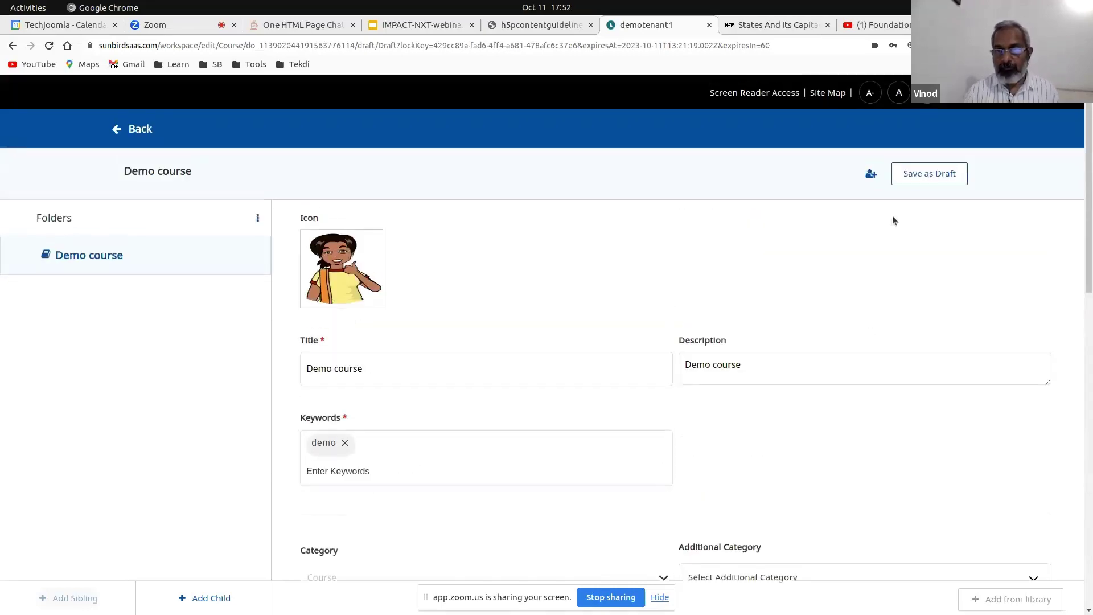
Step: Save the Demo course as a draft and dismiss the 'Content is saved' message
click(907, 173)
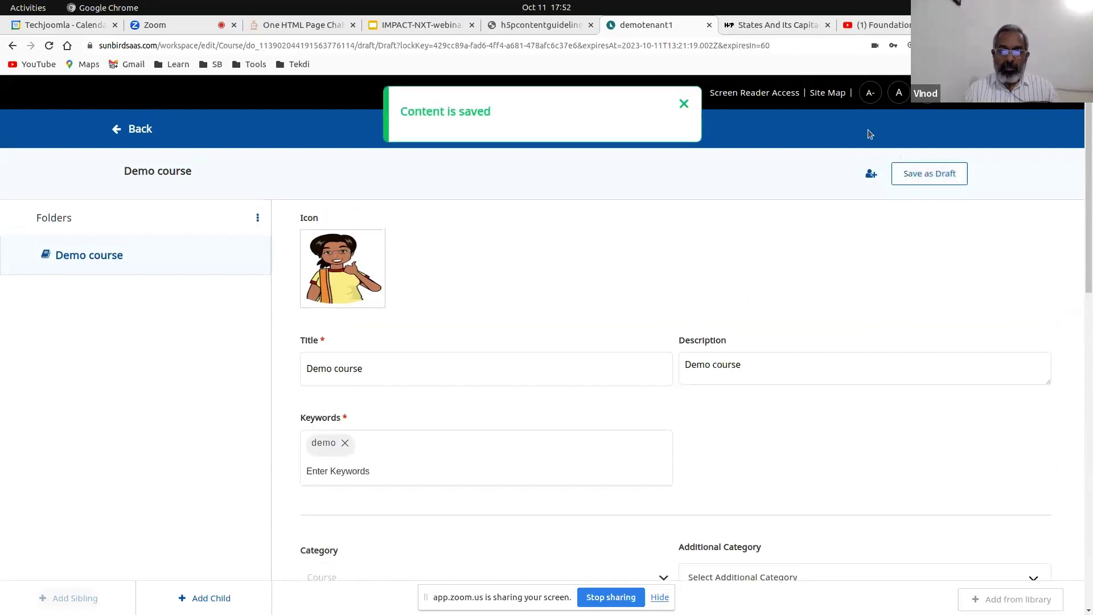
click(683, 104)
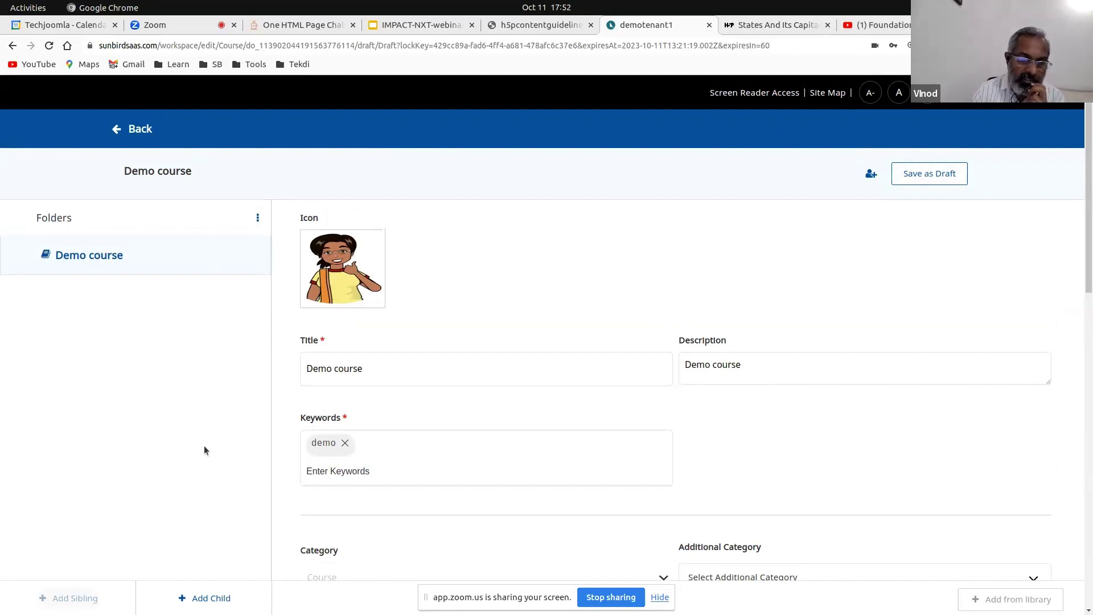
Step: Add a child unit titled Chapter 1 and a sibling titled Chapter 2, then select Chapter 1
click(212, 601)
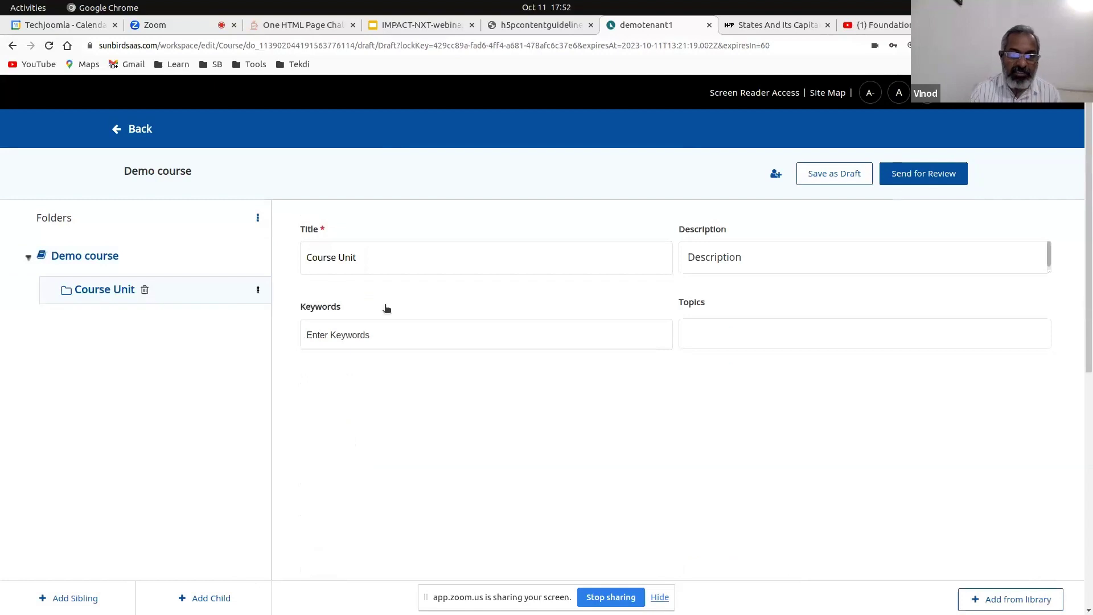
drag(368, 259, 149, 228)
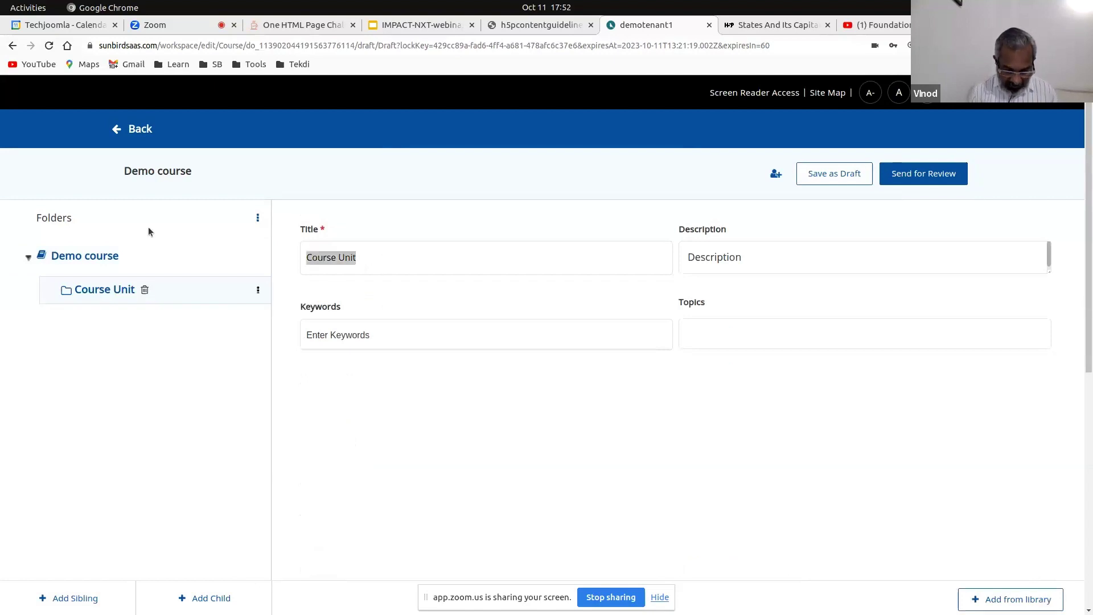
text(Chapte)
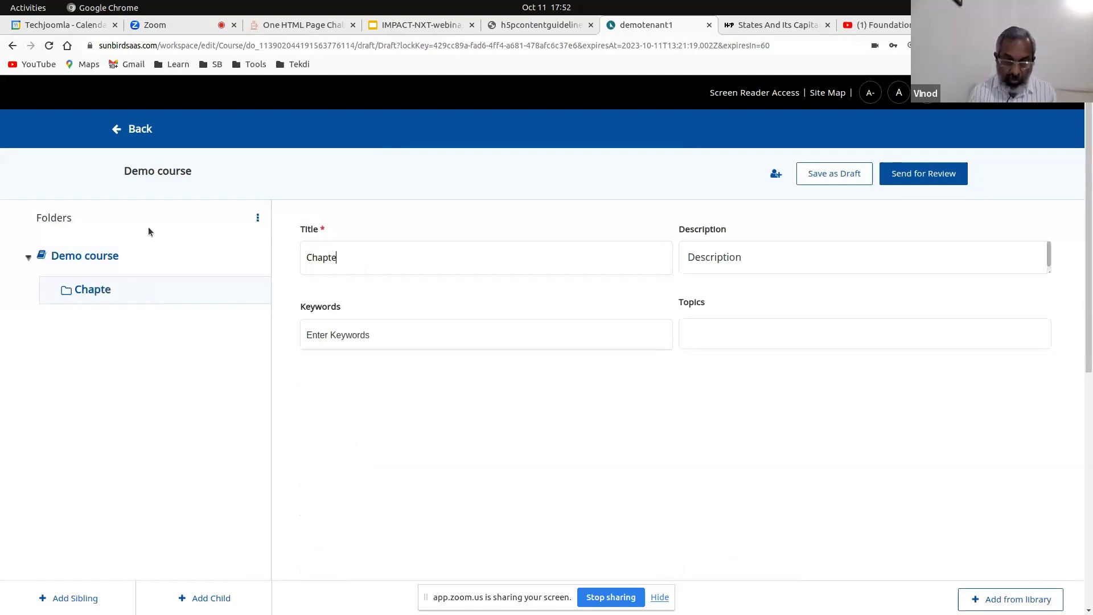
text(r 1)
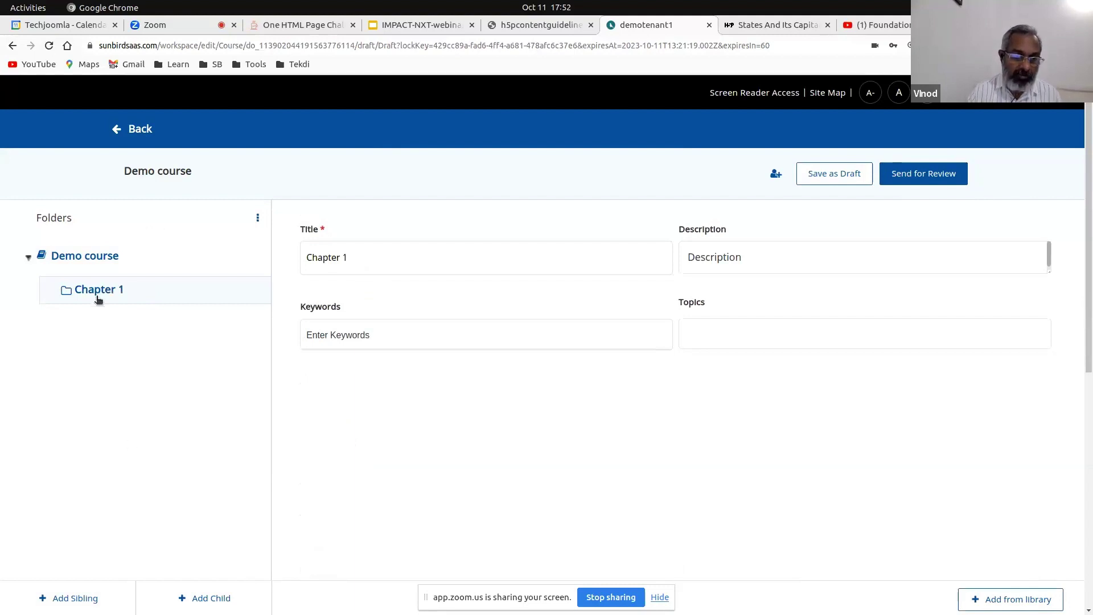
click(75, 598)
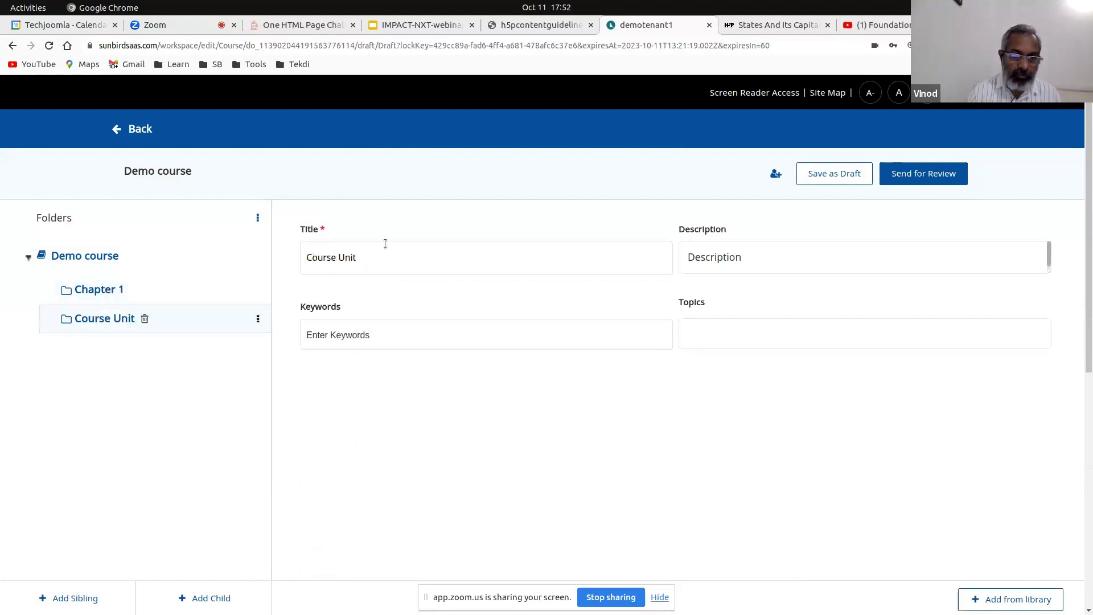
drag(385, 250, 154, 254)
text(Chapter 2)
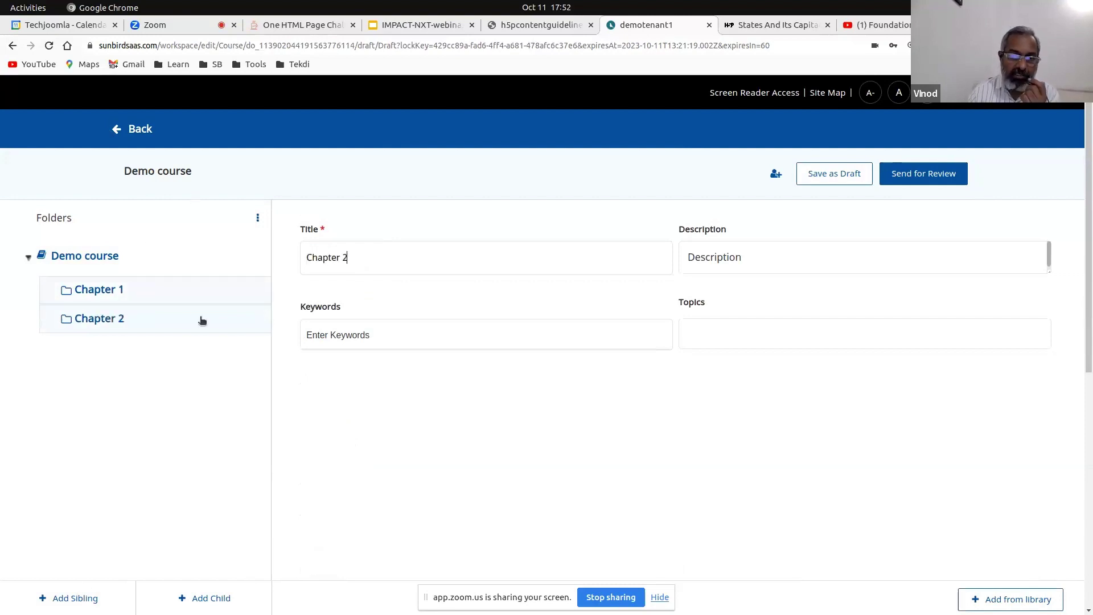
click(93, 292)
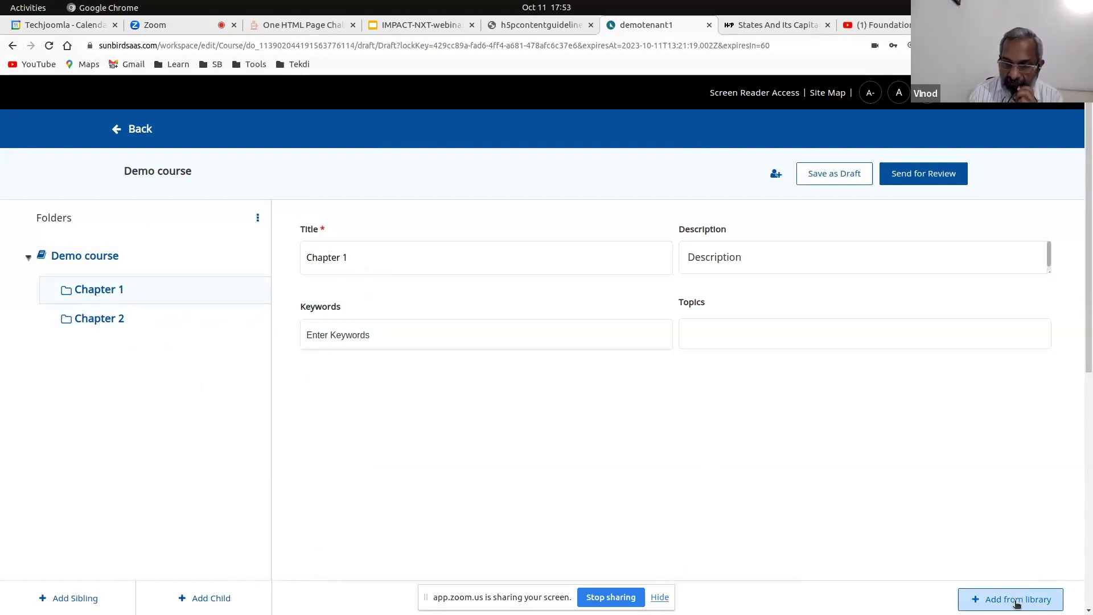
Step: Browse the content library, previewing Math Foundational Course, Elephant and test_ecml_2
click(1016, 603)
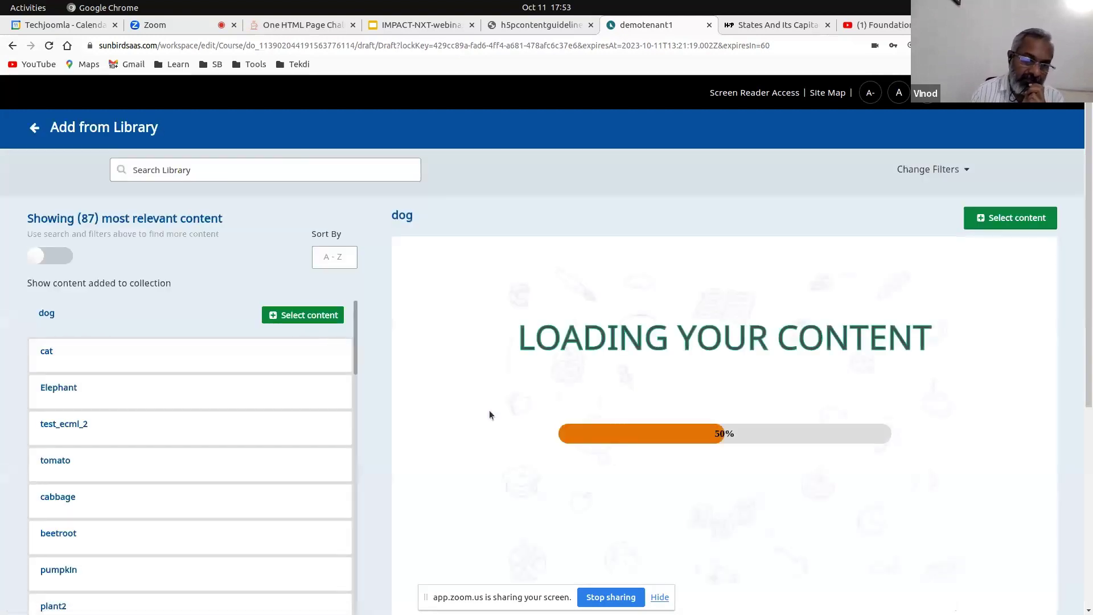
scroll(121, 447, down, 3)
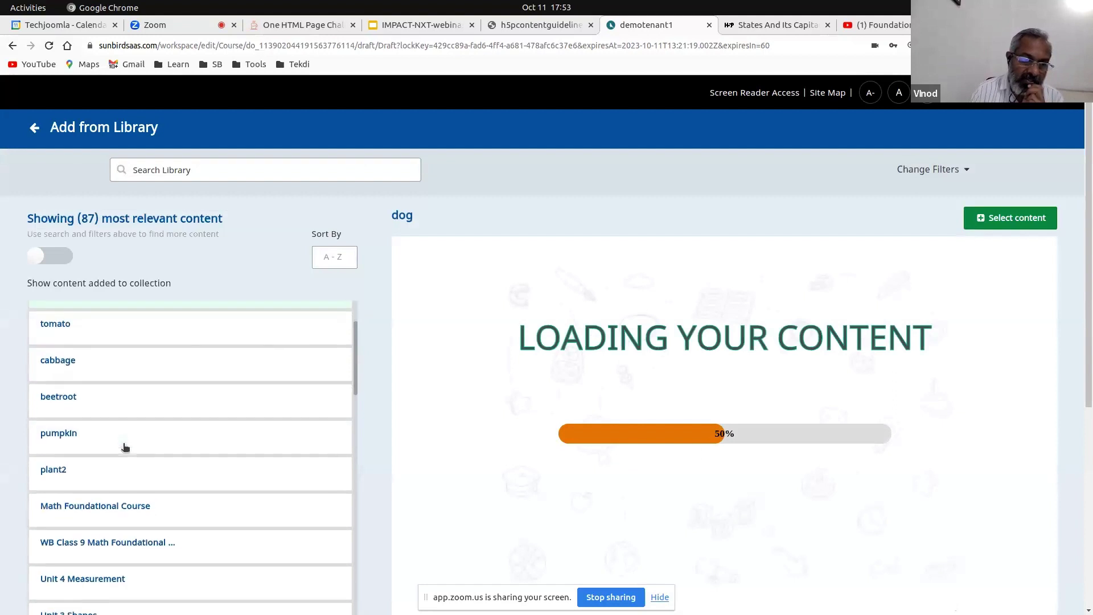
click(106, 508)
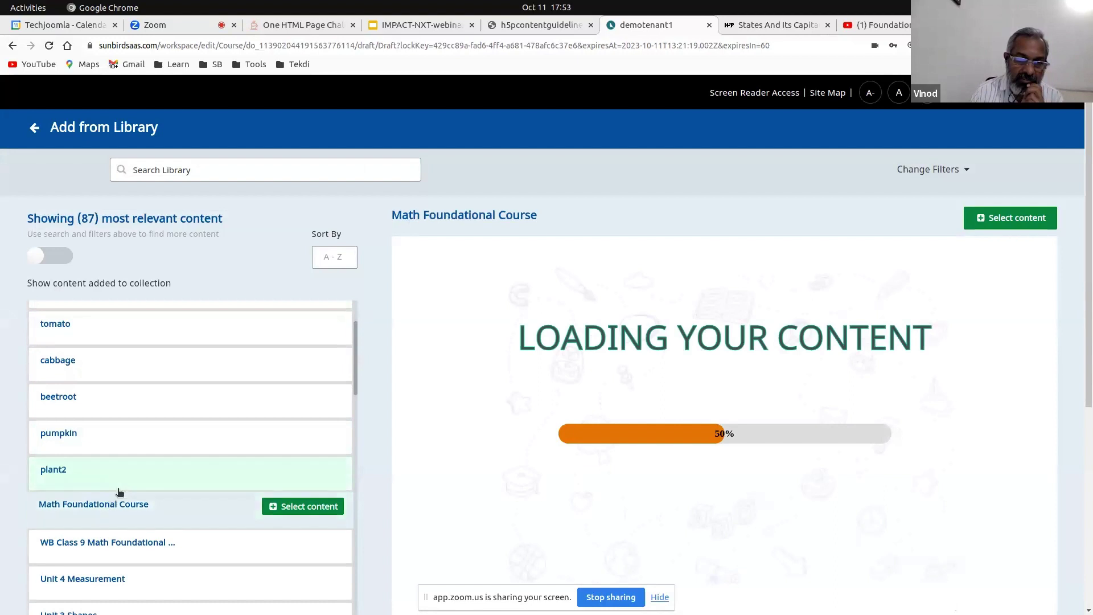
scroll(120, 492, down, 2)
scroll(120, 492, down, 2)
scroll(120, 493, up, 2)
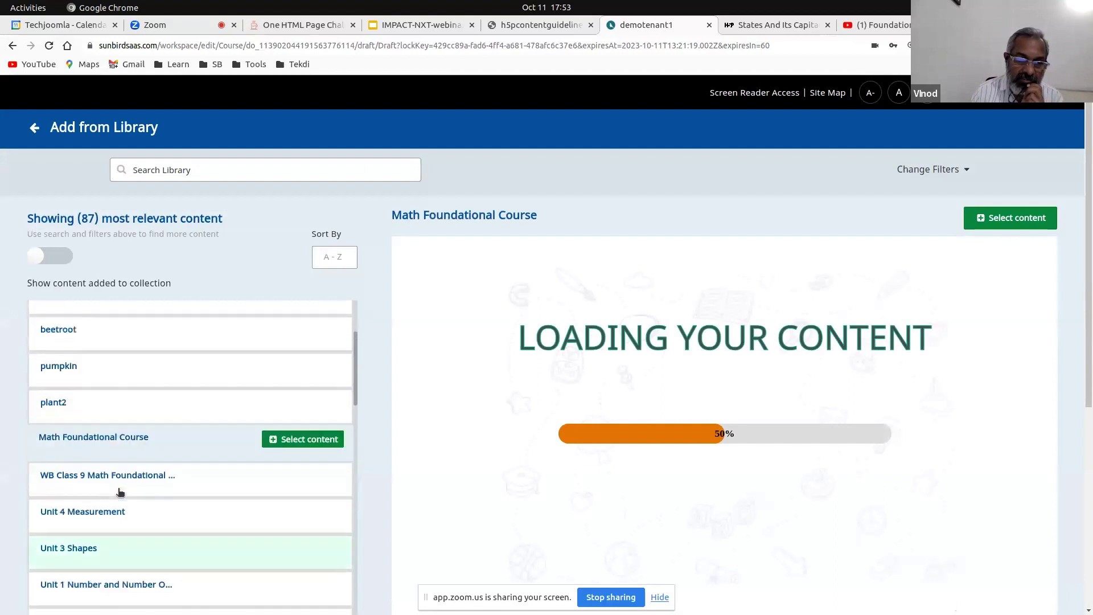
scroll(120, 492, up, 2)
click(74, 317)
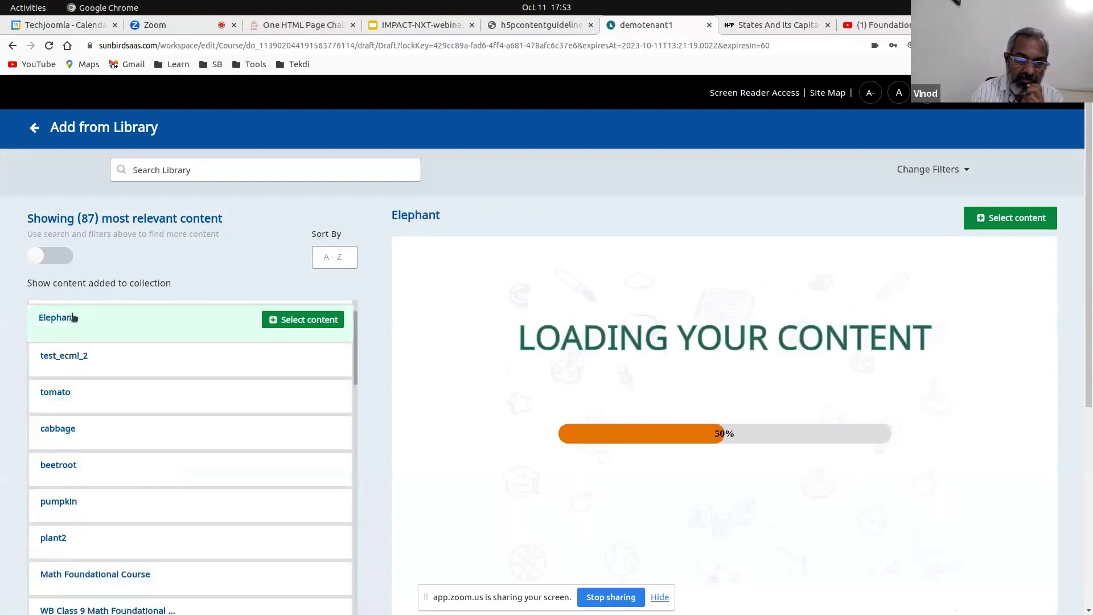
click(81, 372)
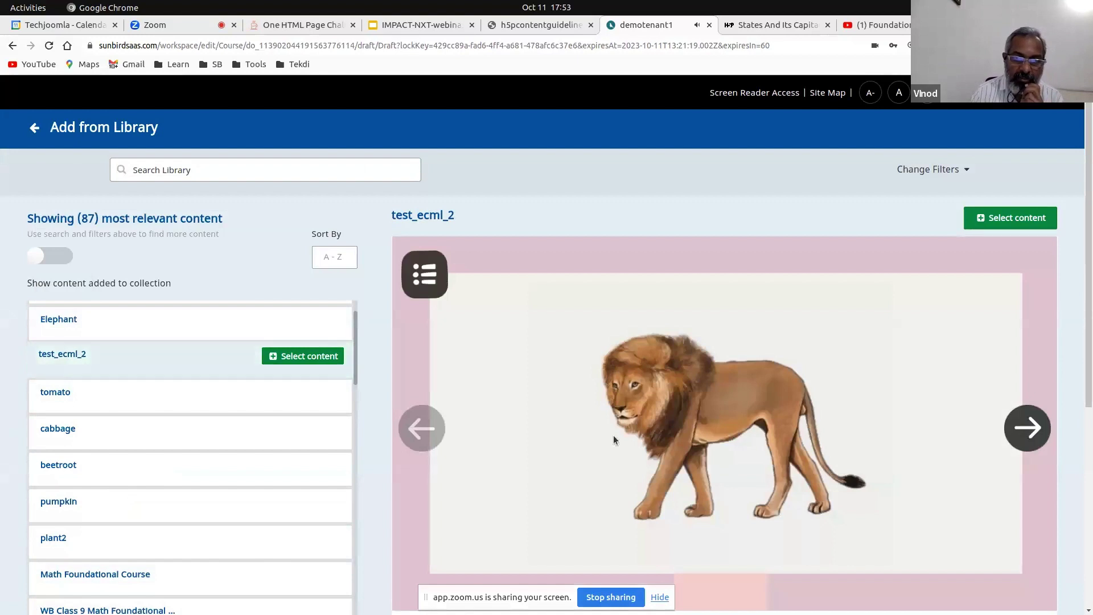
Step: Add test_ecml_2 into Chapter 1, then return to the course and expand Chapter 1
click(986, 222)
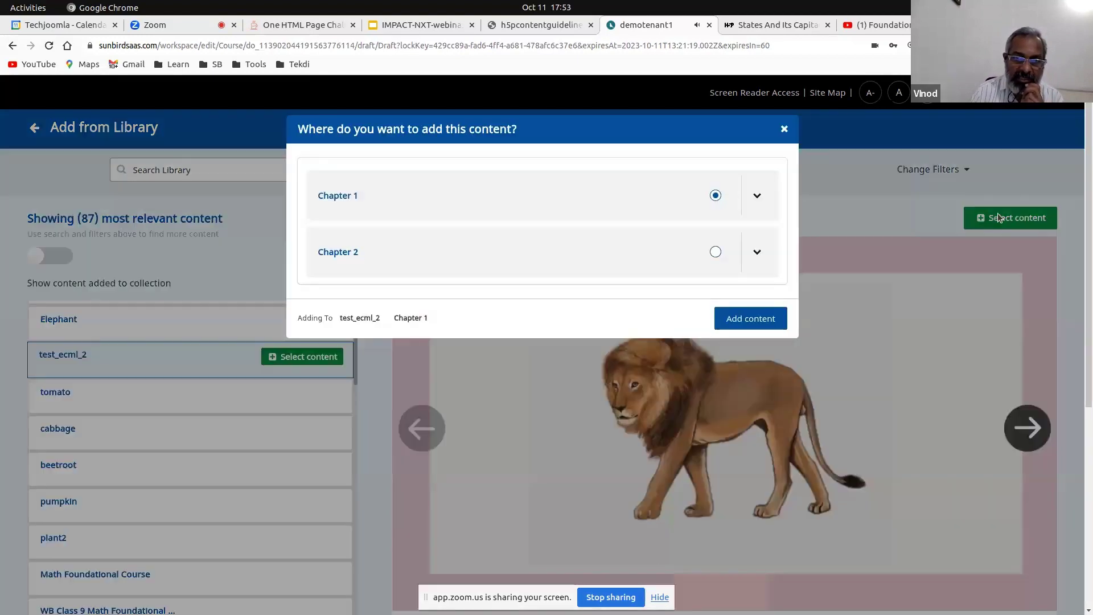
click(765, 318)
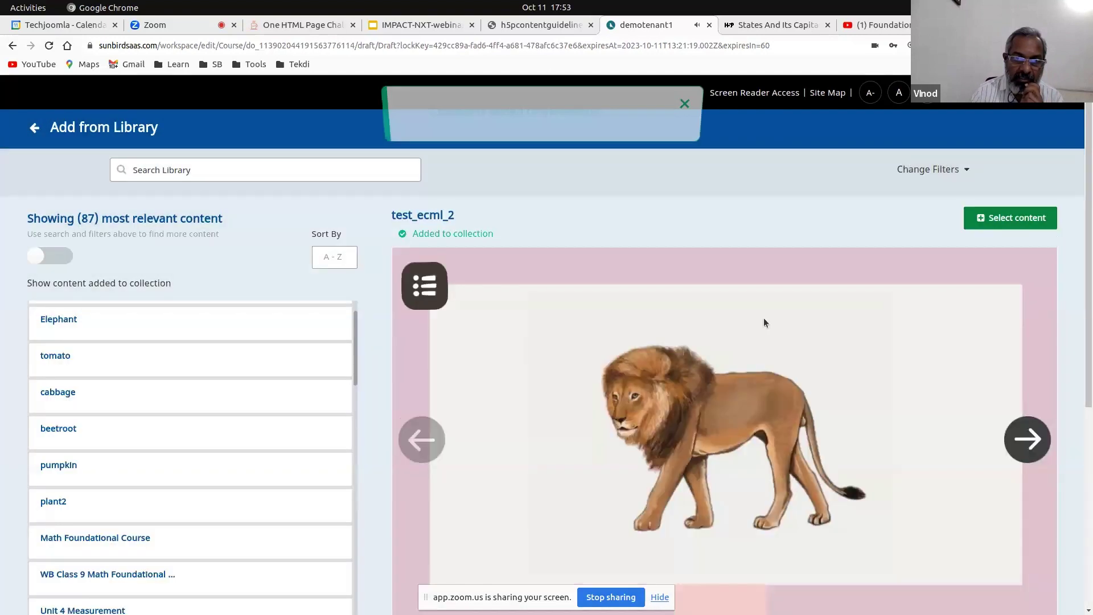
click(35, 128)
click(49, 290)
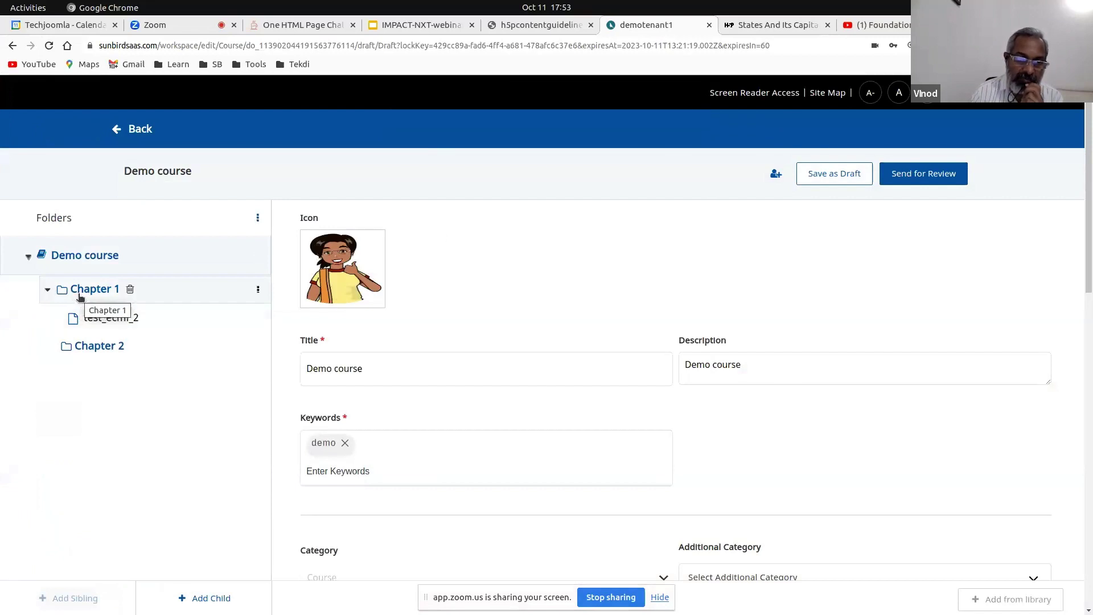
Step: Load the preview of the test_ecml_2 node under Chapter 1
click(92, 320)
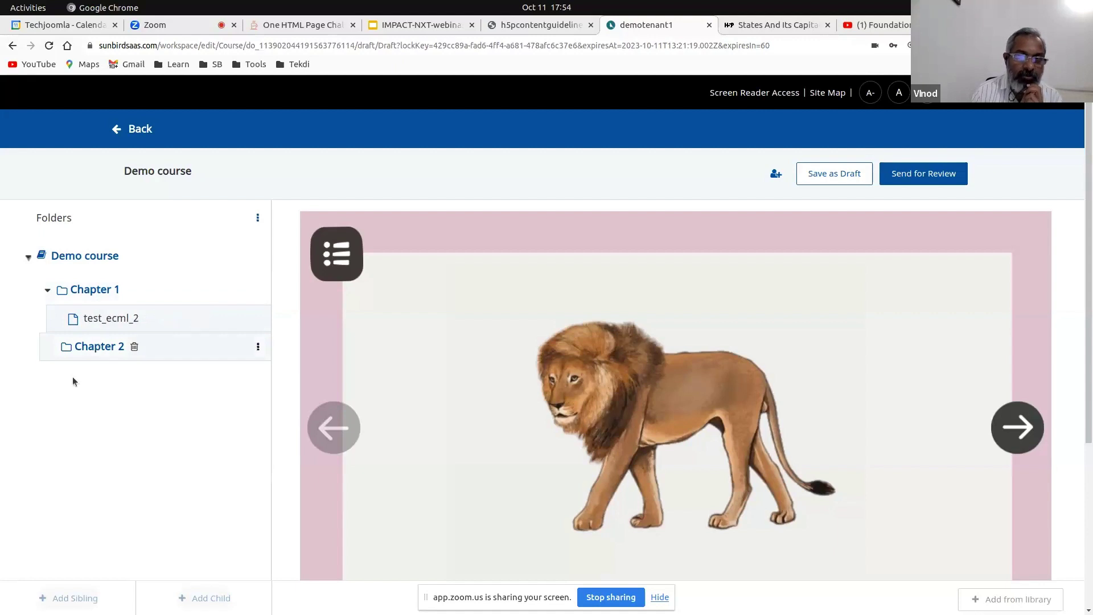
Step: Save the Demo course with its two chapters and test_ecml_2 content as a draft
click(848, 174)
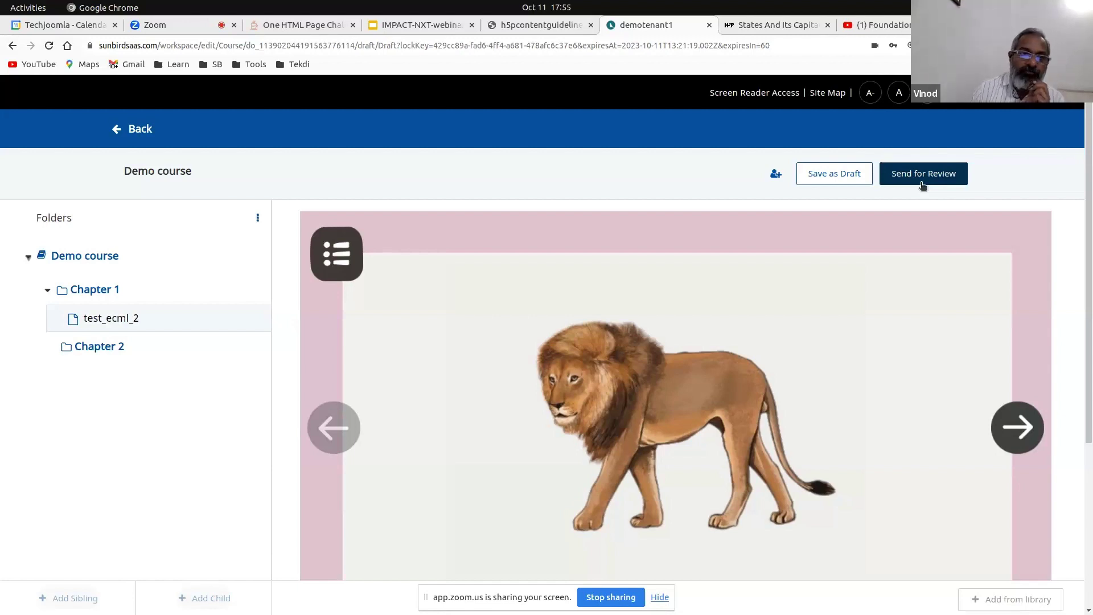
Step: Return to the My Workspace drafts, then switch to the IMPACT-NXT-webinar presentation tab
click(126, 132)
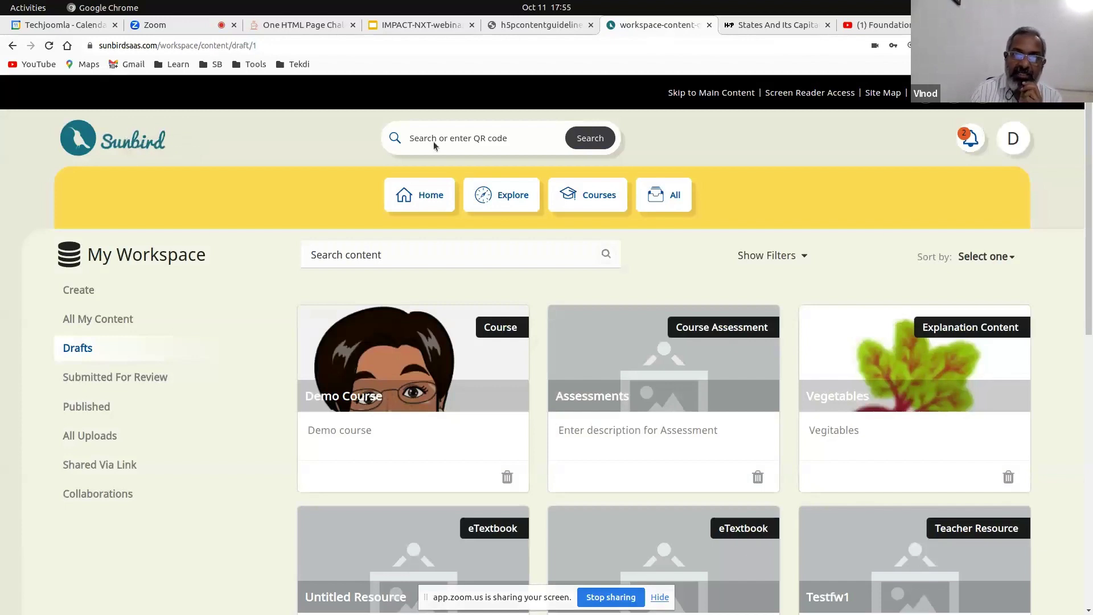
click(402, 27)
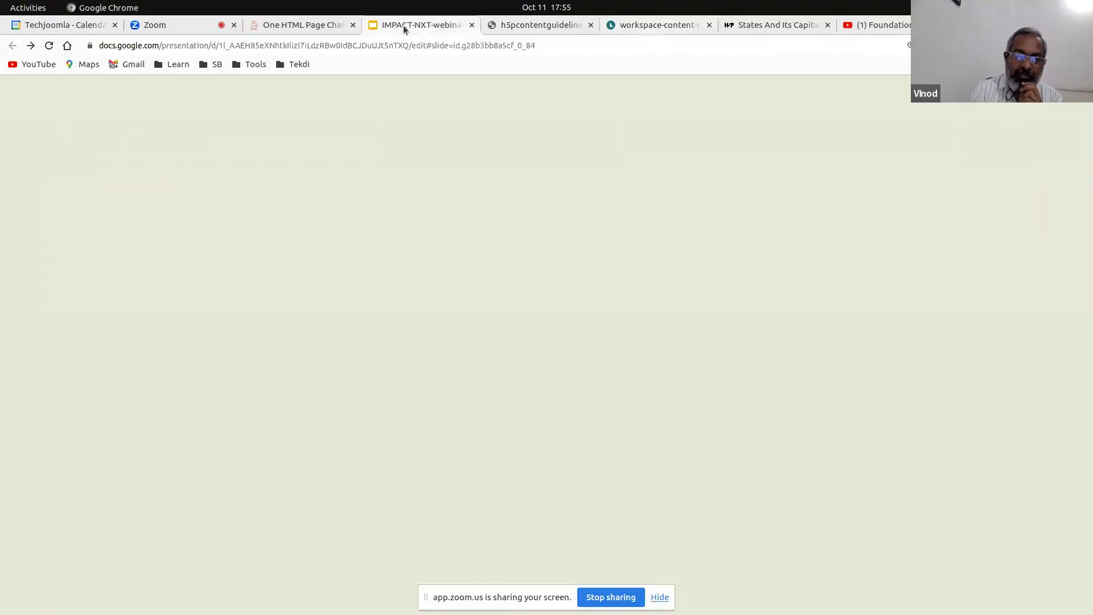
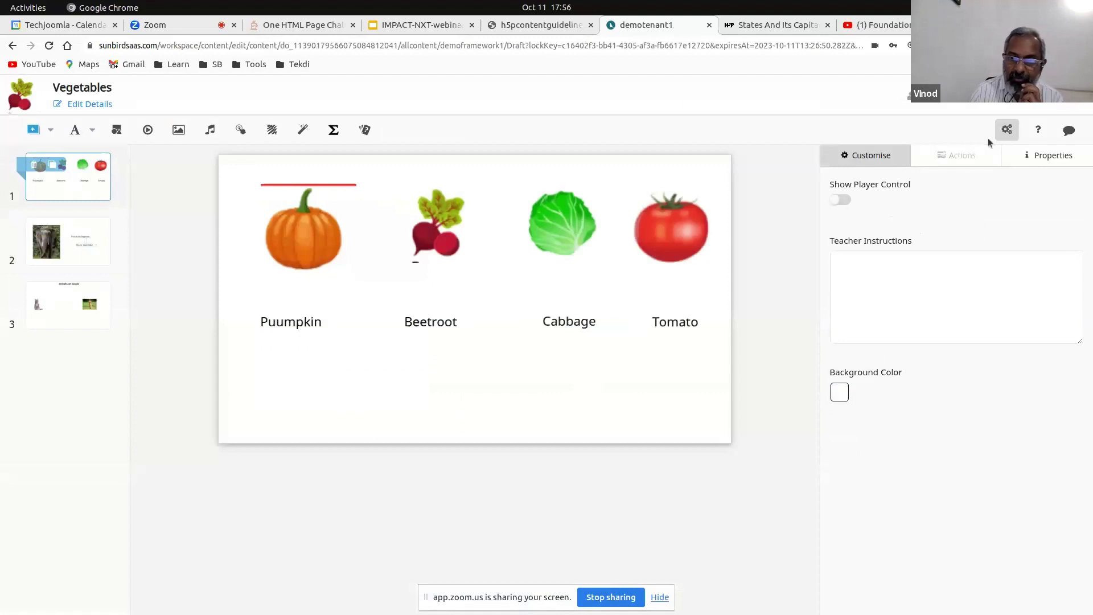
click(1006, 129)
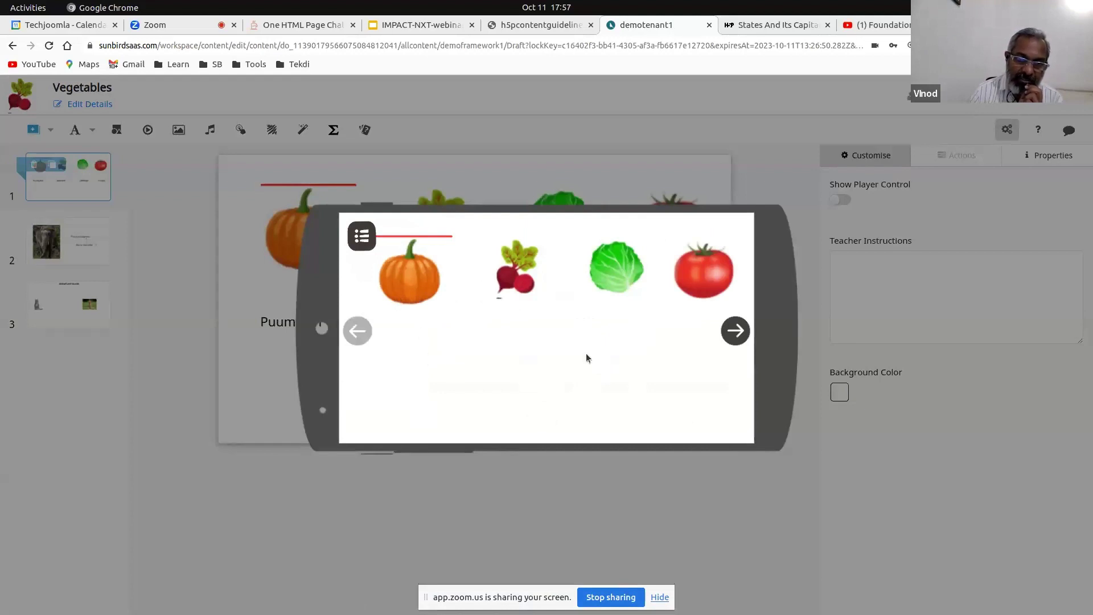
click(274, 172)
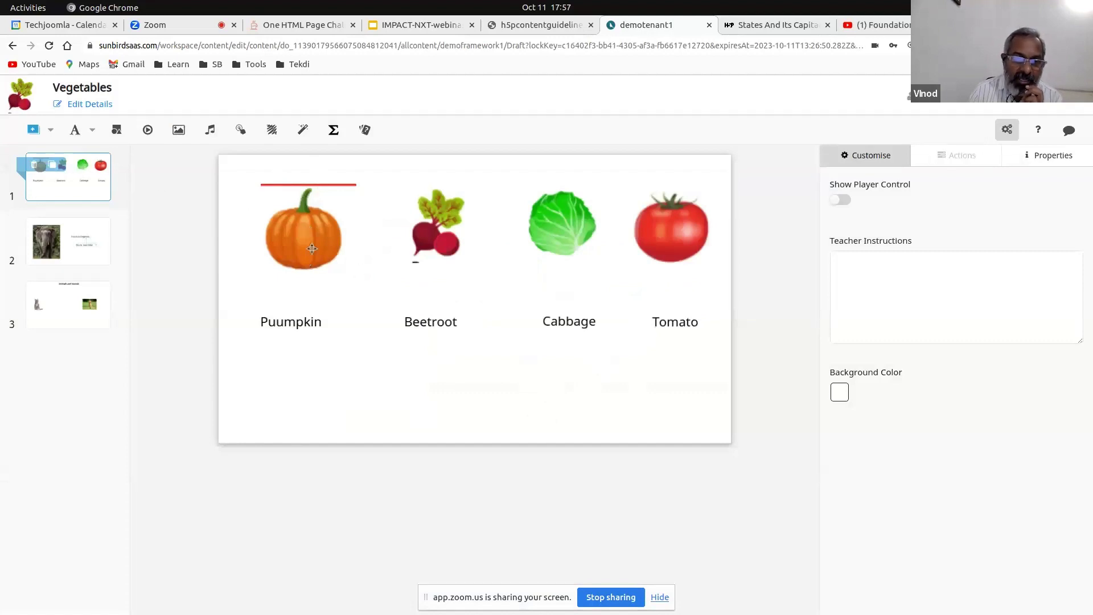
click(309, 230)
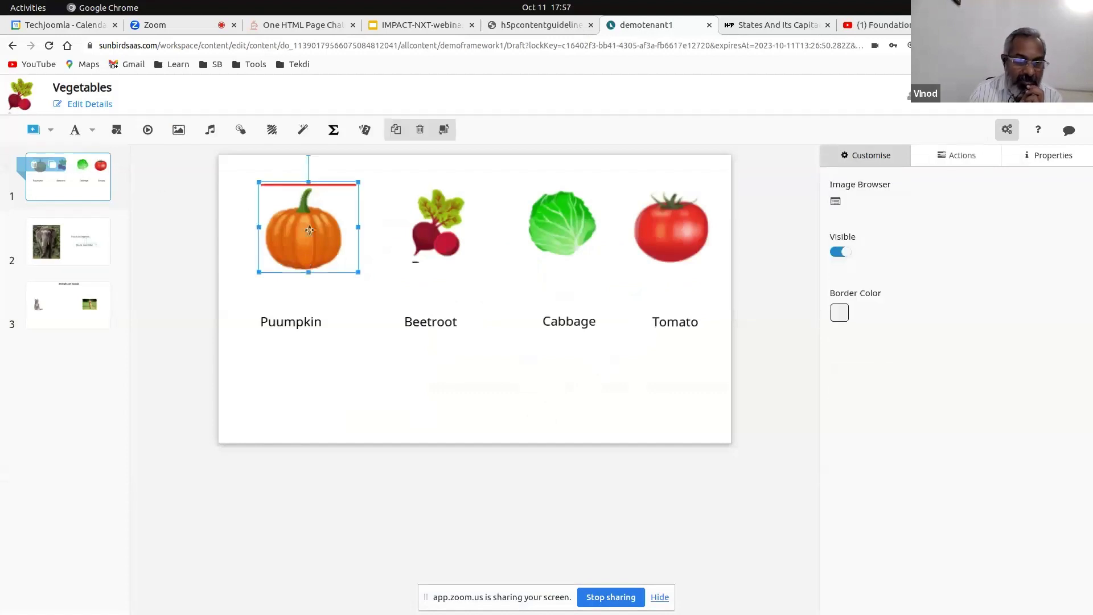
click(296, 325)
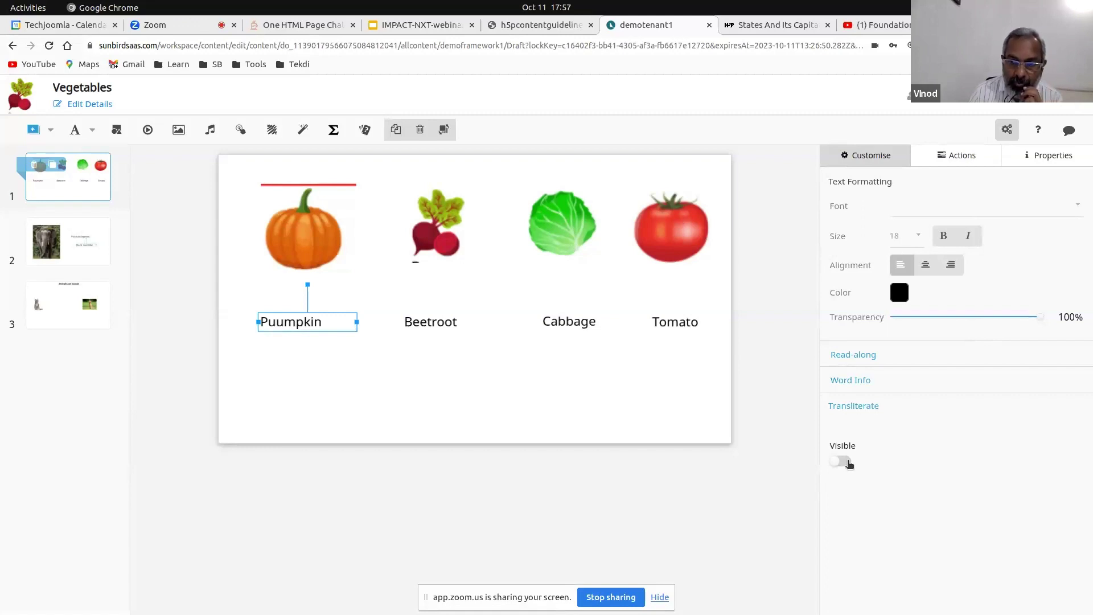
Step: Make the Puumpkin label visible, save the content, and preview the slide to confirm it
click(843, 462)
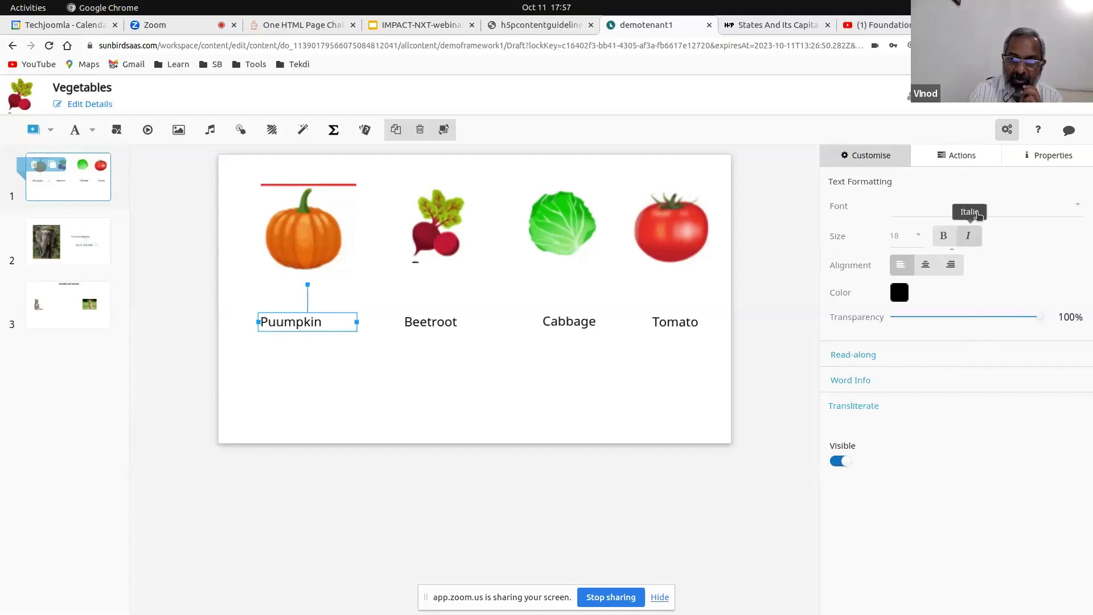
click(1007, 129)
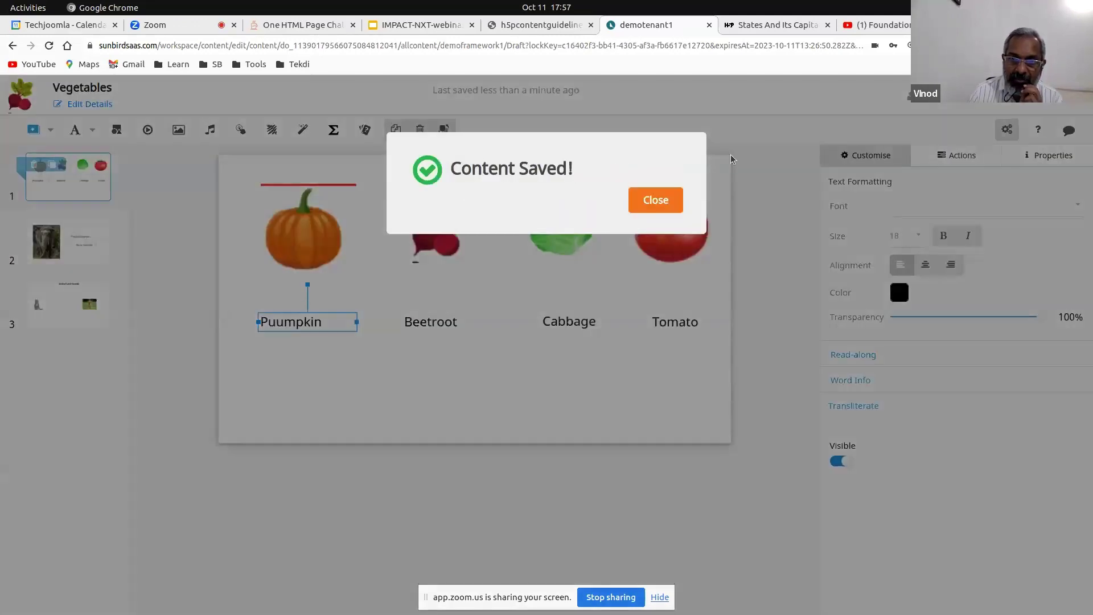
click(666, 200)
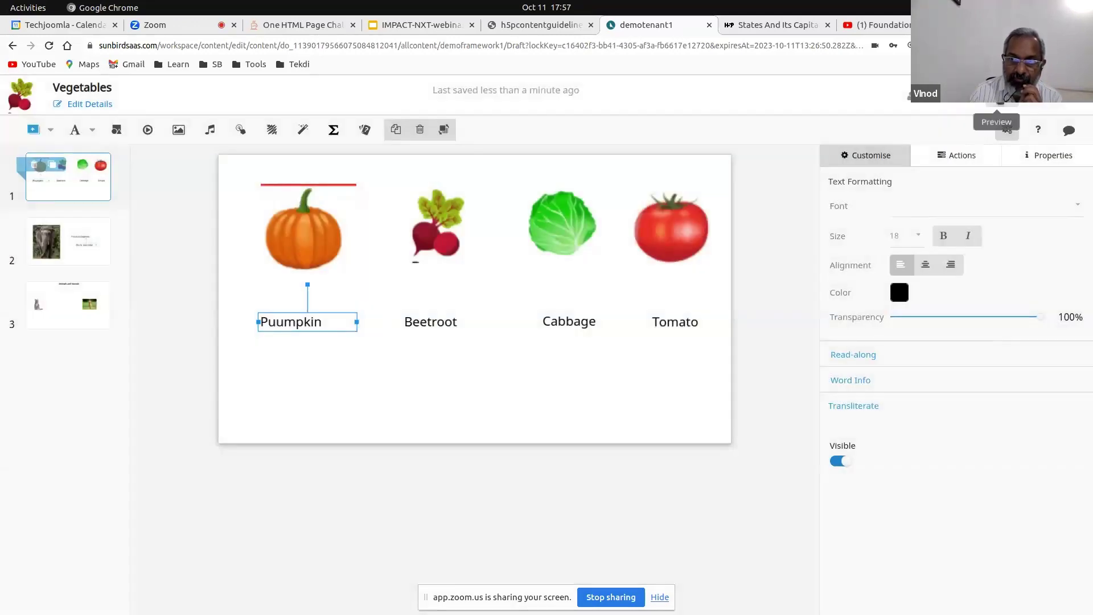
click(1007, 129)
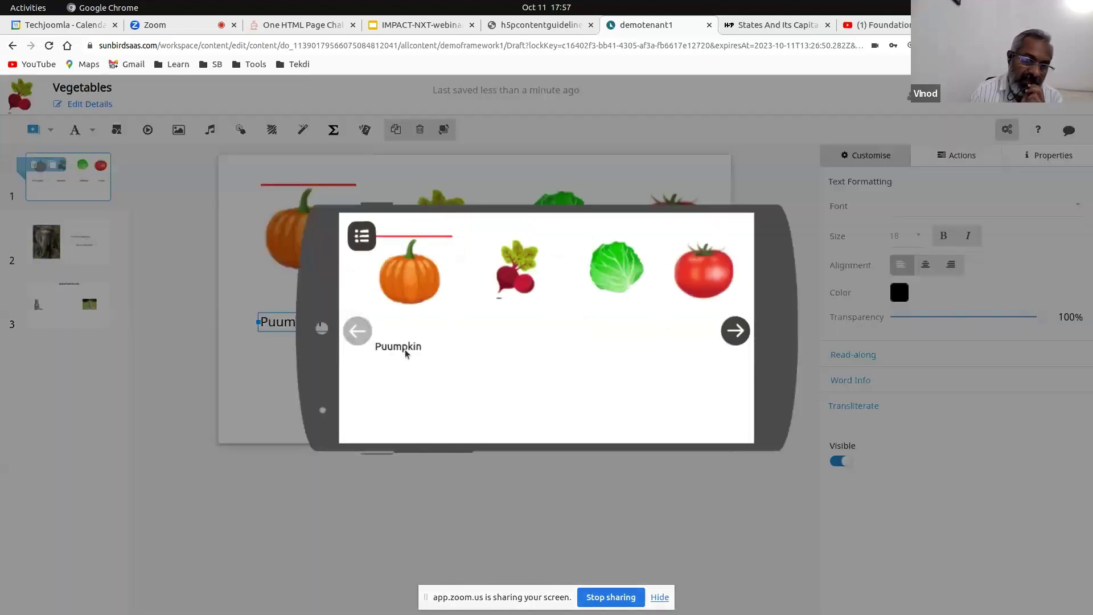
click(295, 263)
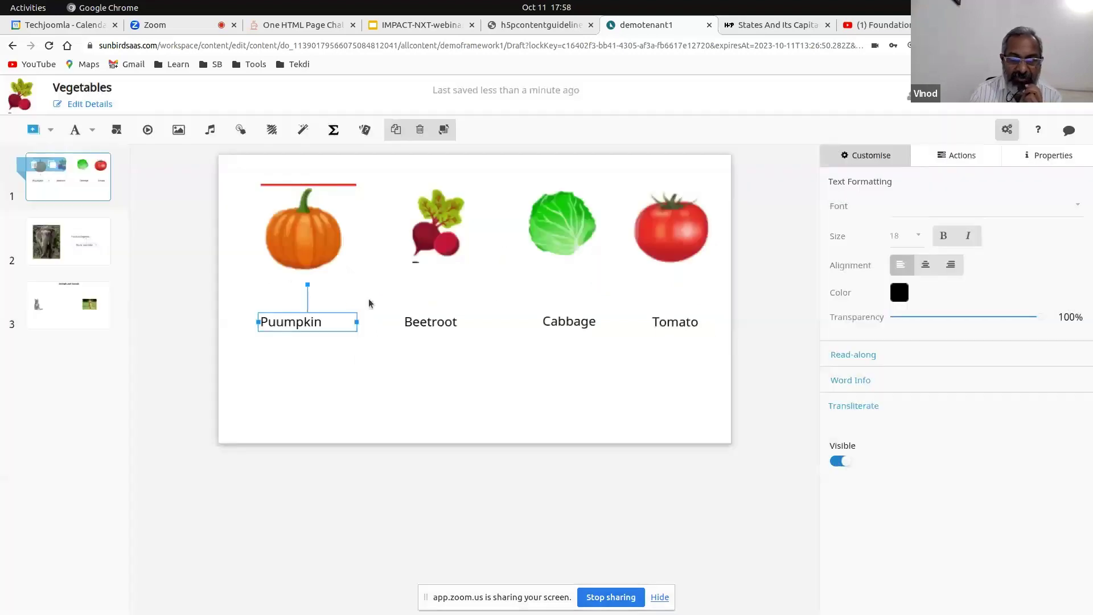
Step: Select the pumpkin image and its Puumpkin label on the slide
click(312, 242)
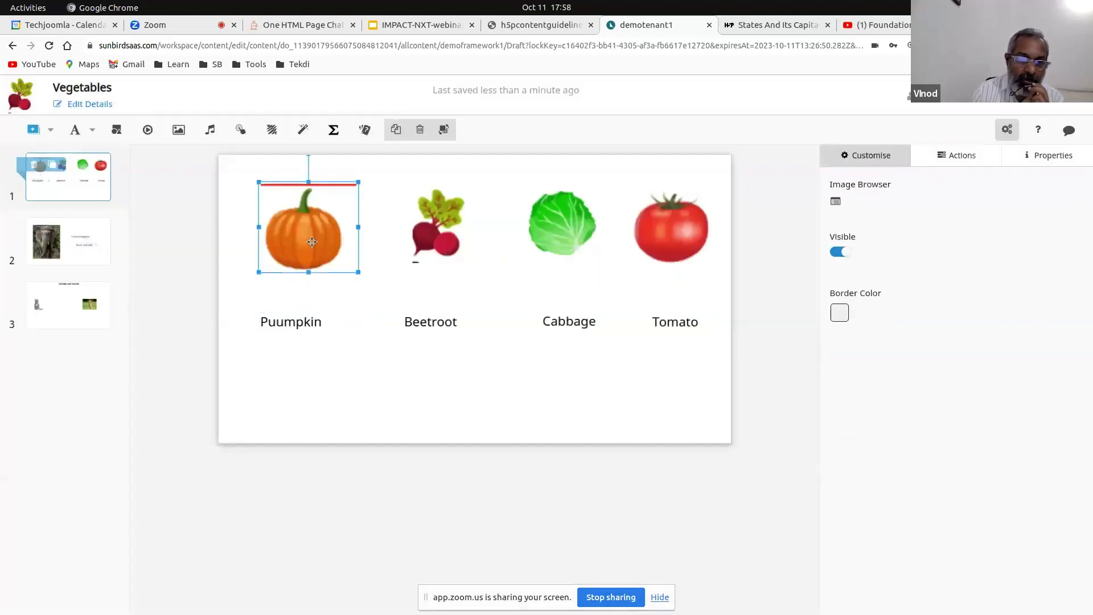
click(289, 322)
click(305, 239)
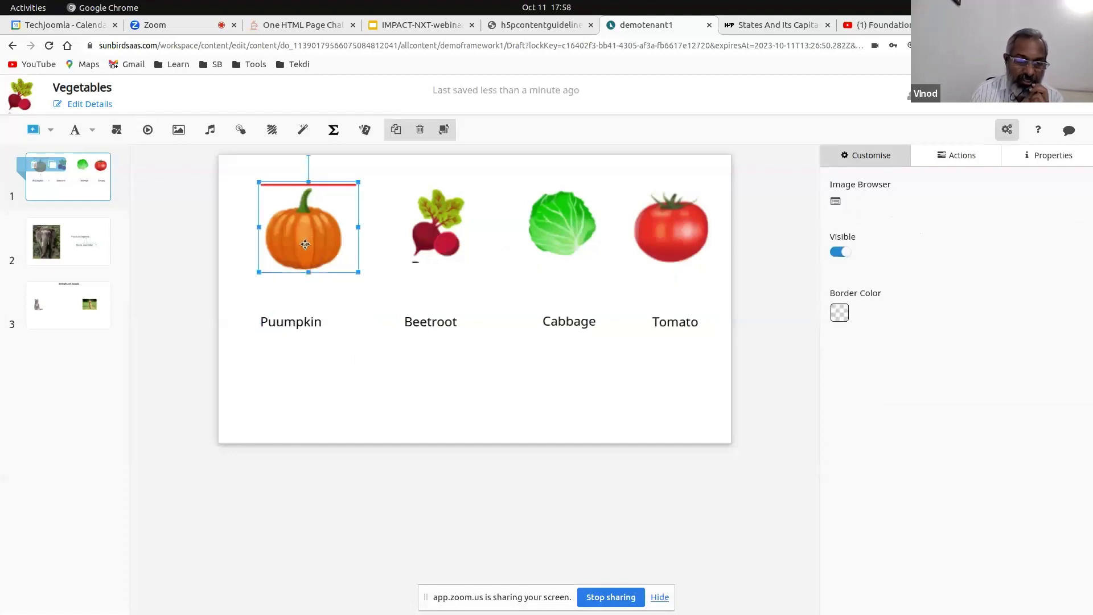
click(284, 322)
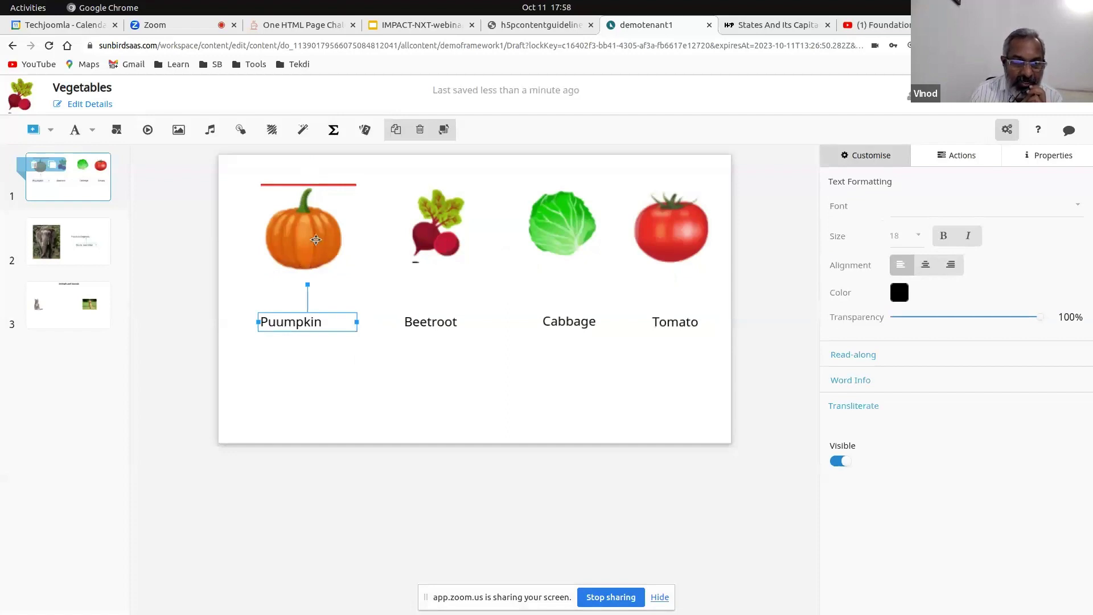
click(316, 240)
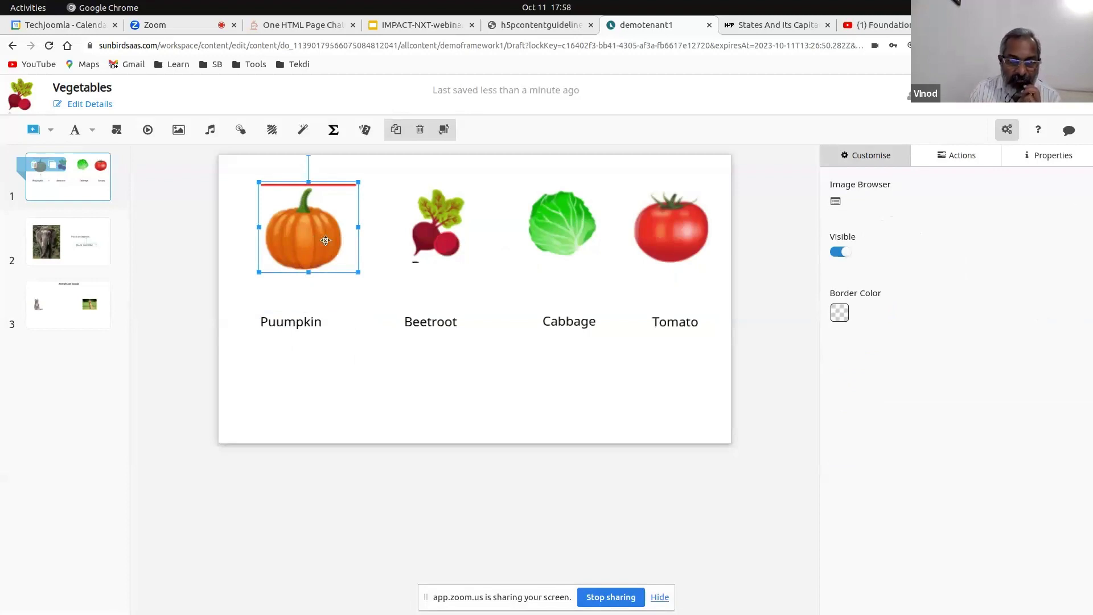
click(309, 319)
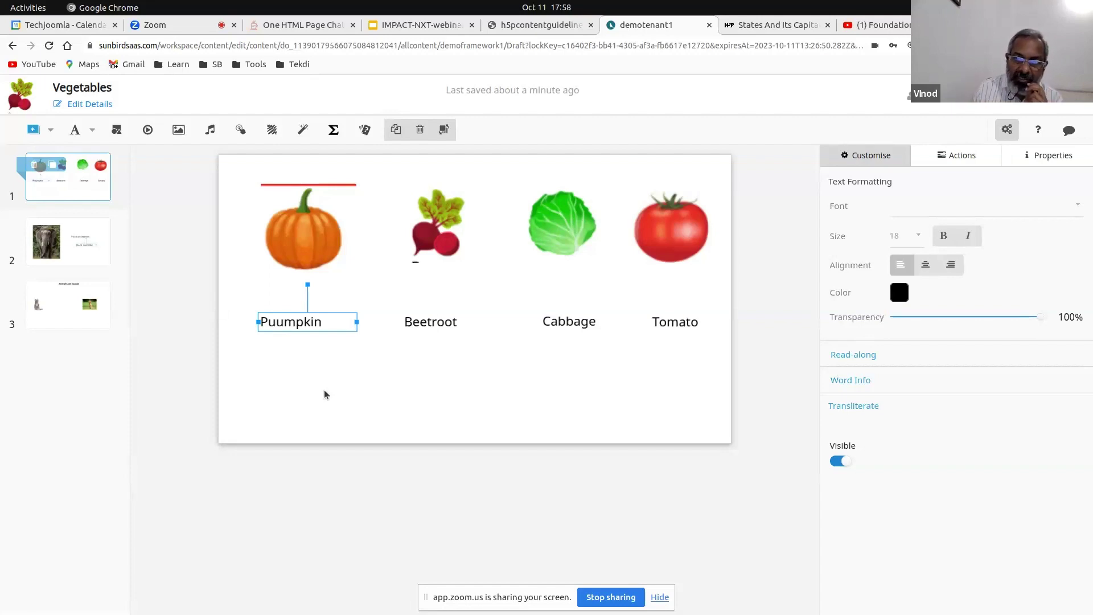
click(372, 384)
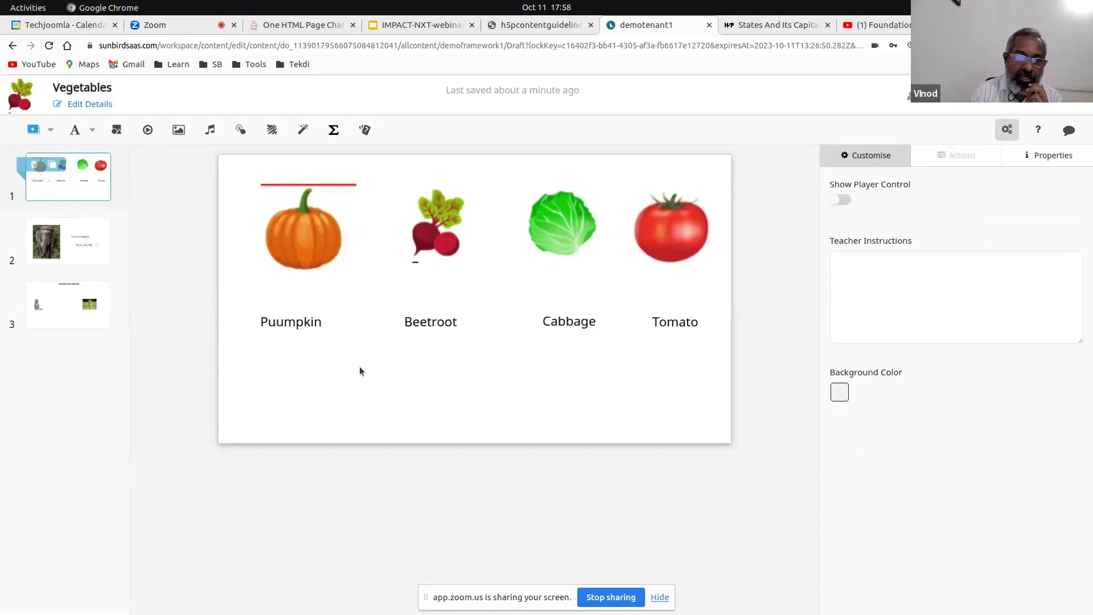
click(211, 131)
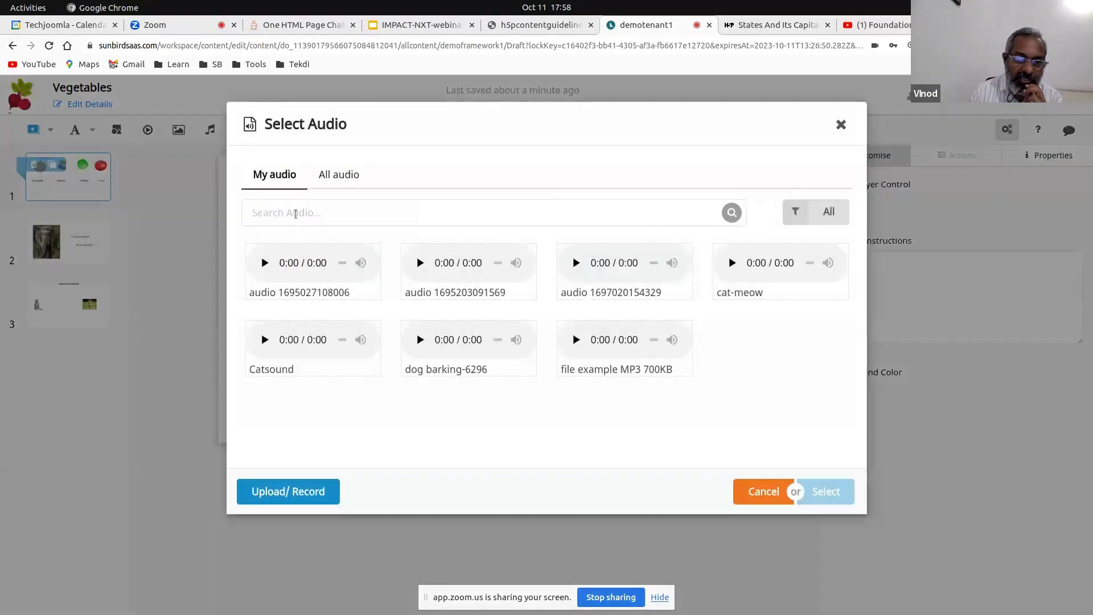
click(287, 298)
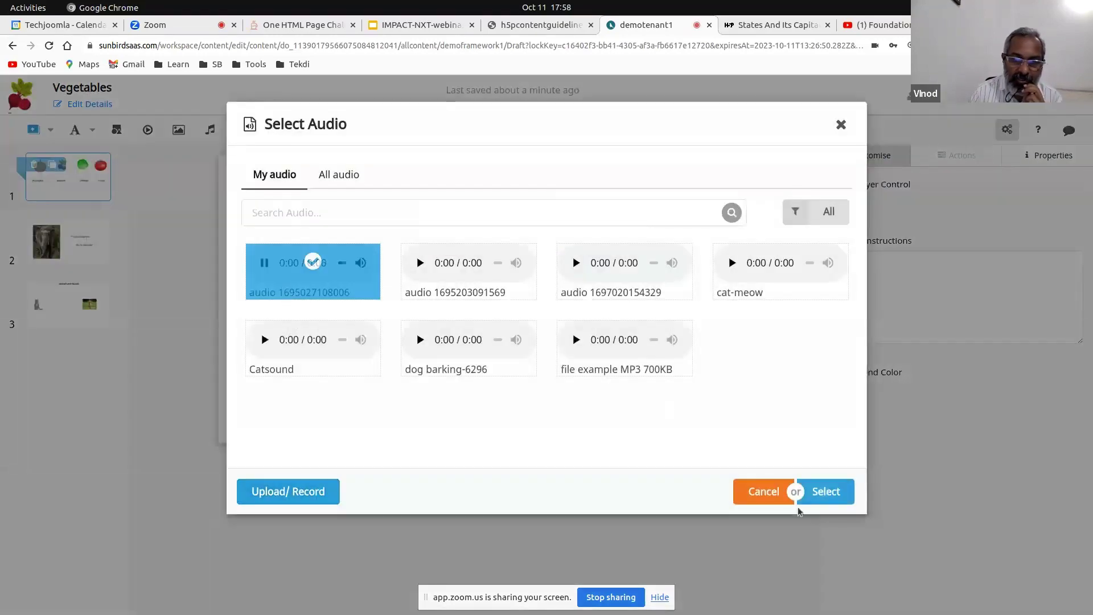
click(820, 493)
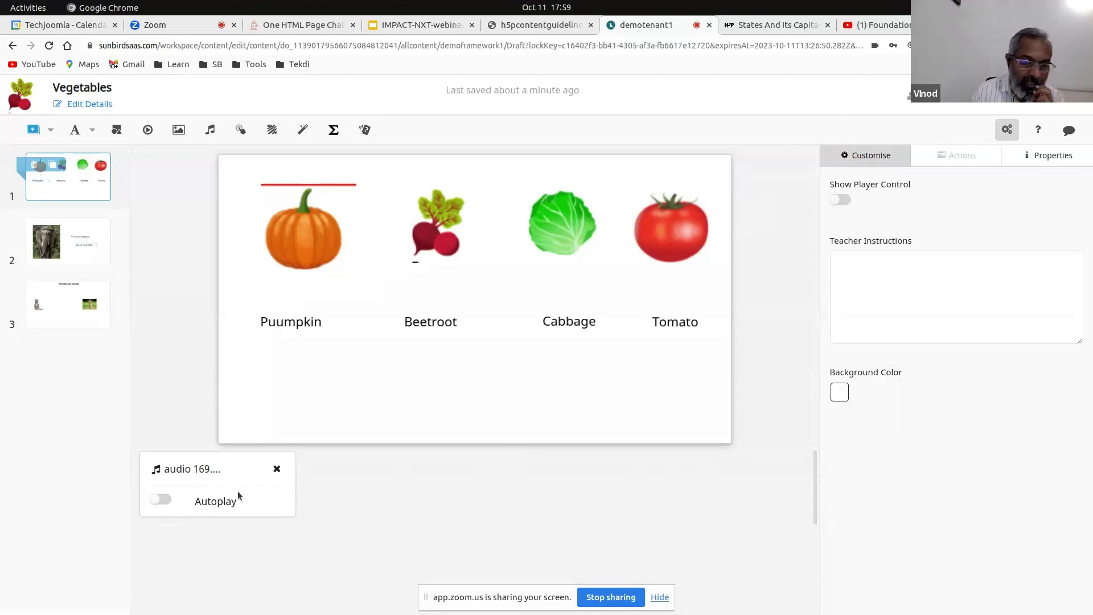
click(167, 502)
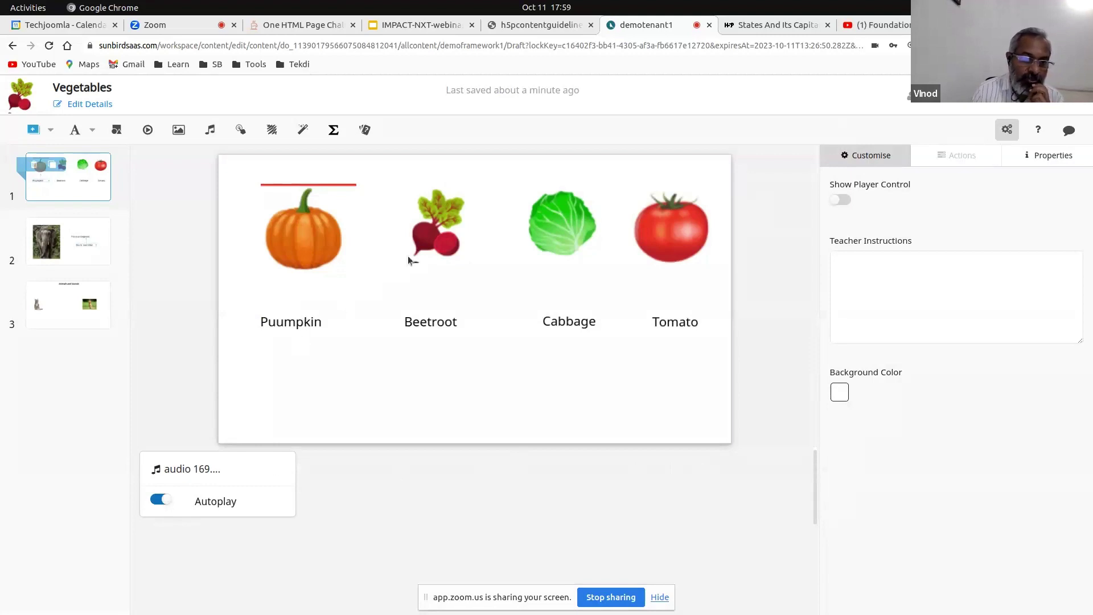
mouse_move(203, 487)
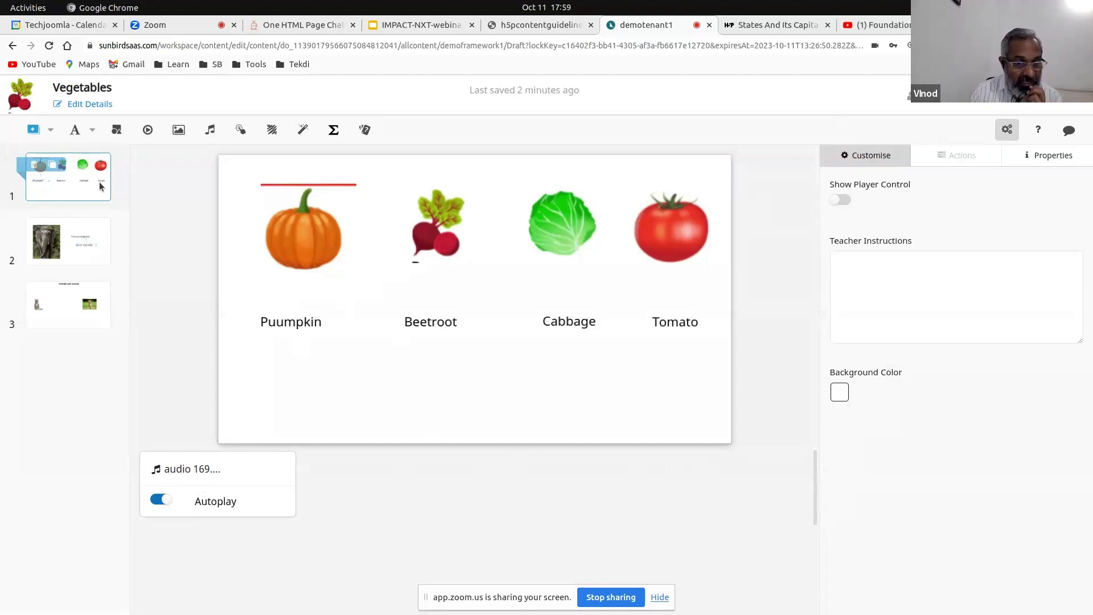
Step: Check the Vegetables details without changes, then exit the editor back to My Workspace
mouse_move(256, 498)
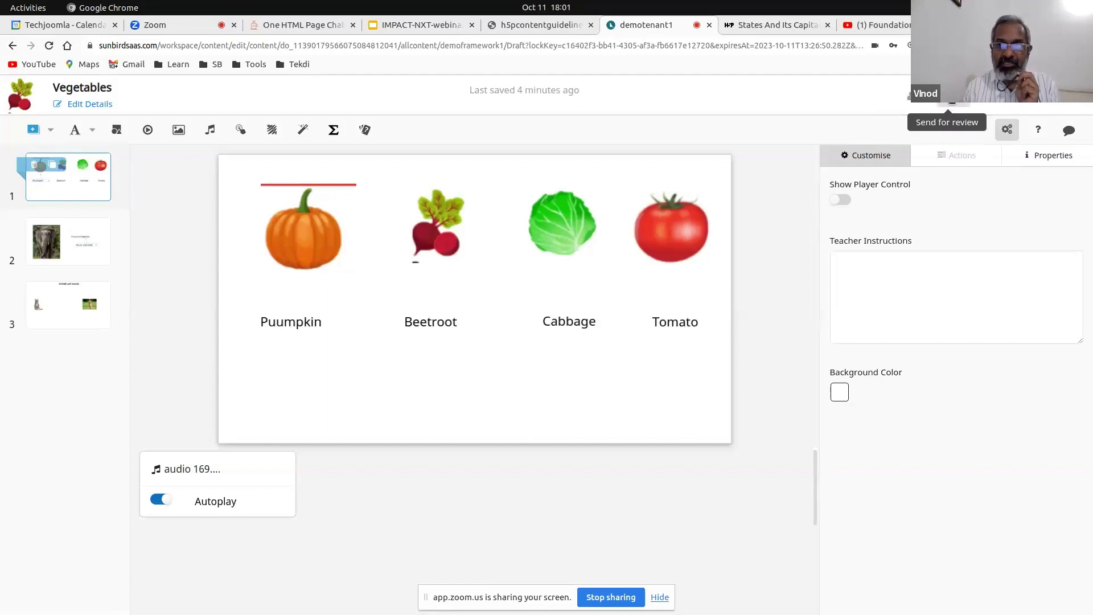
click(950, 104)
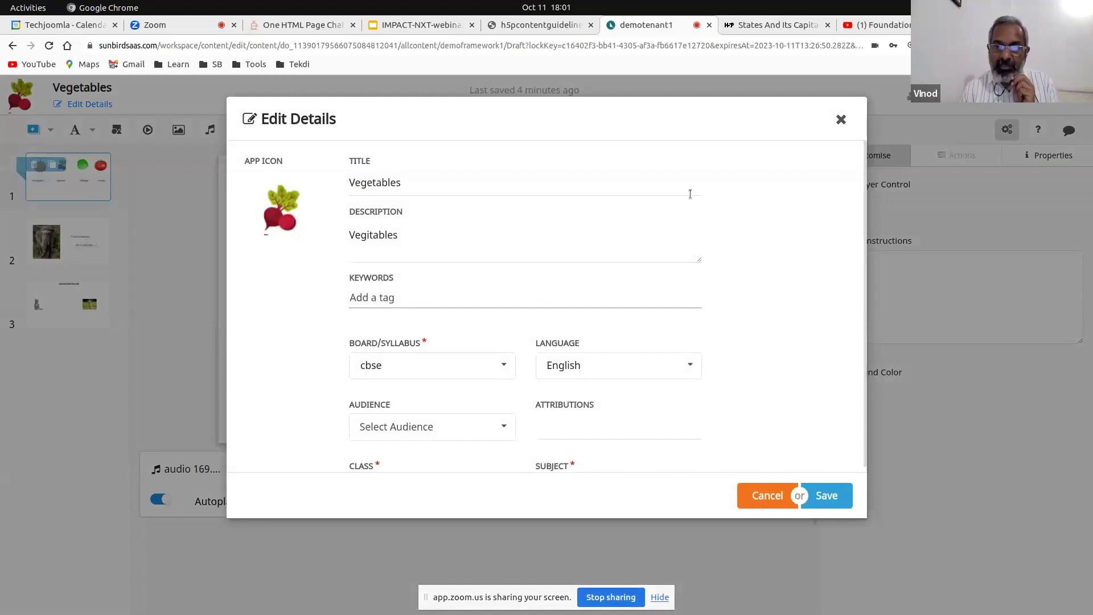
click(841, 120)
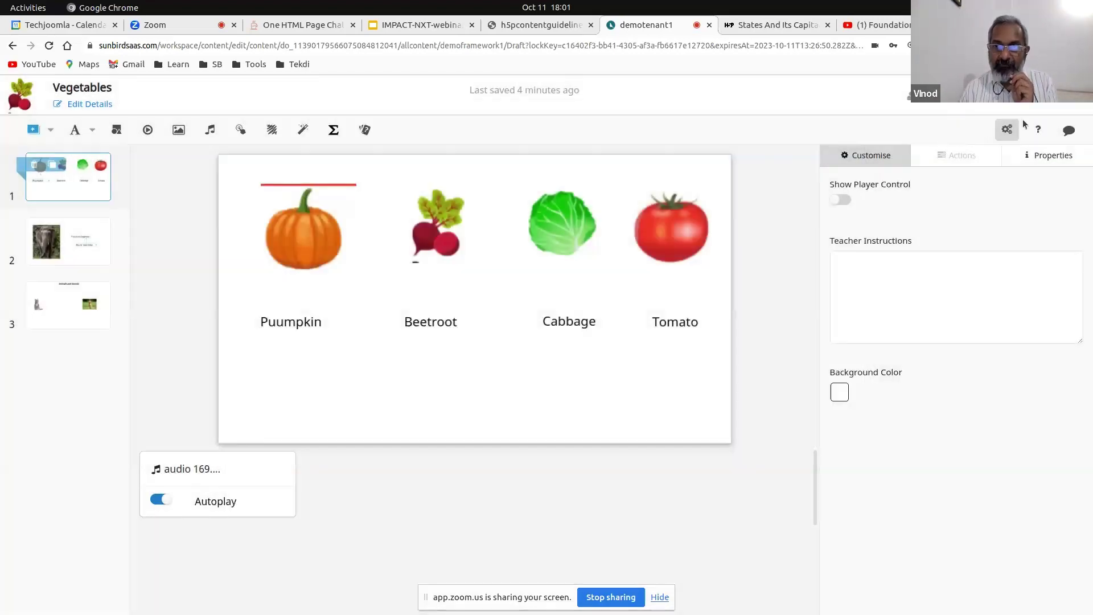
click(1068, 130)
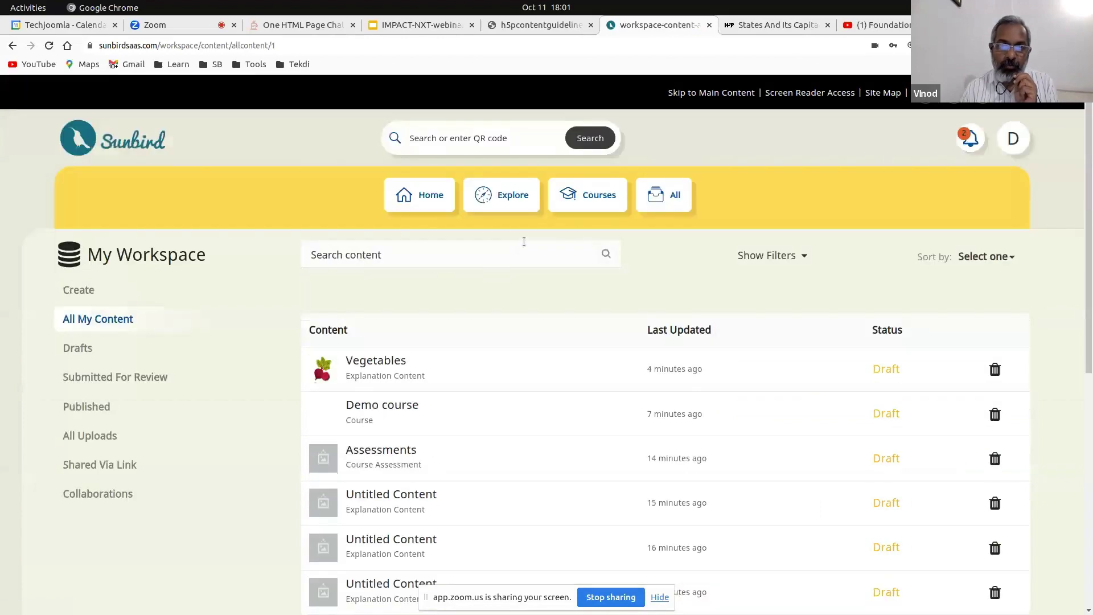
Step: Browse all library content and open the 'Disadvantaged group' RTE resource
click(428, 199)
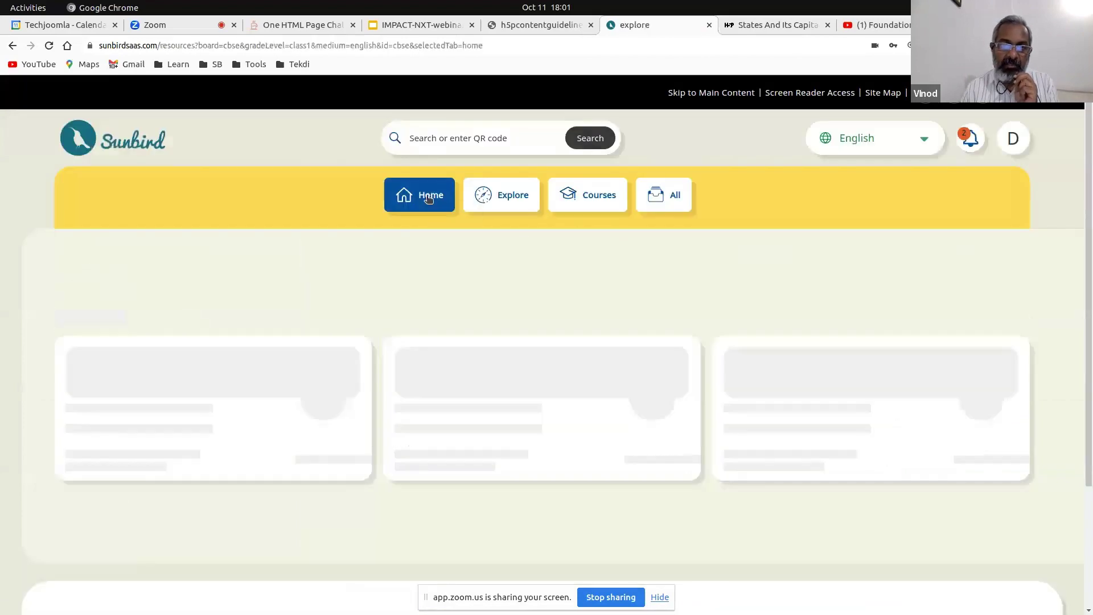
click(662, 196)
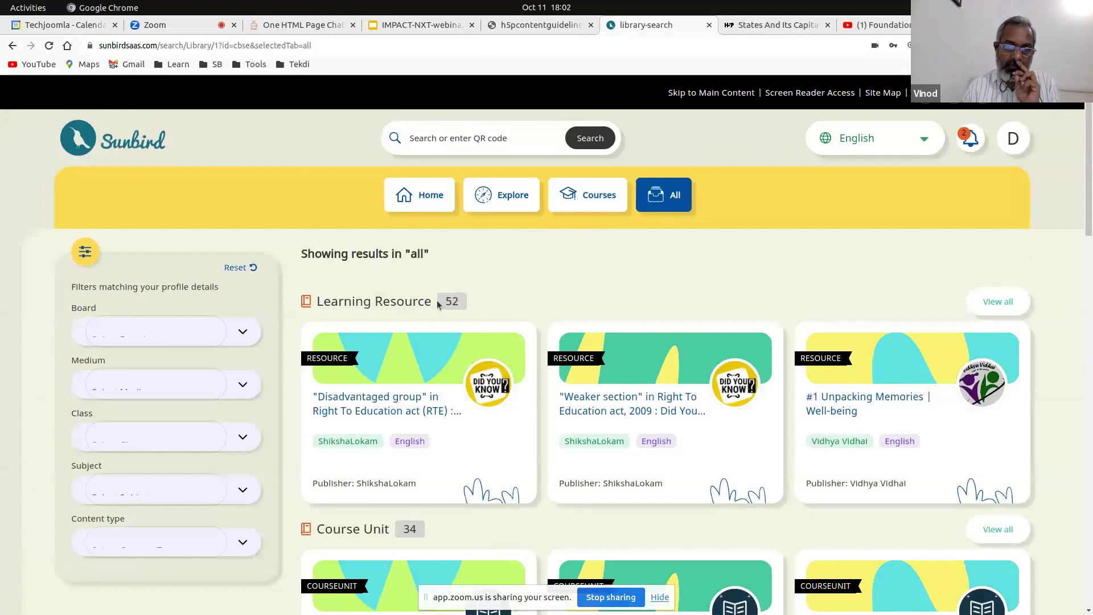
scroll(428, 333, down, 3)
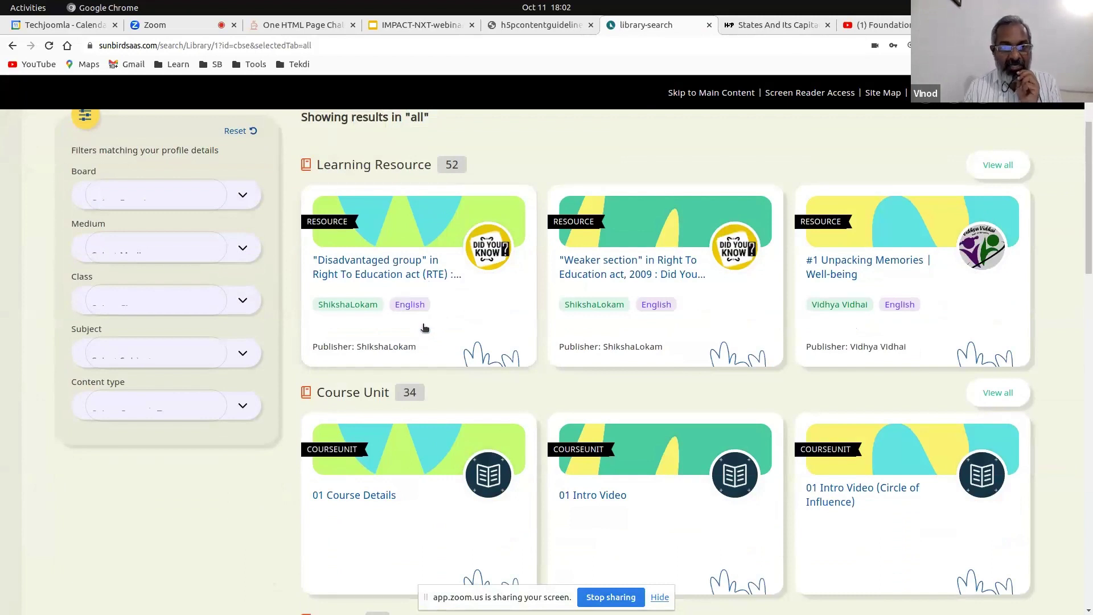
click(402, 265)
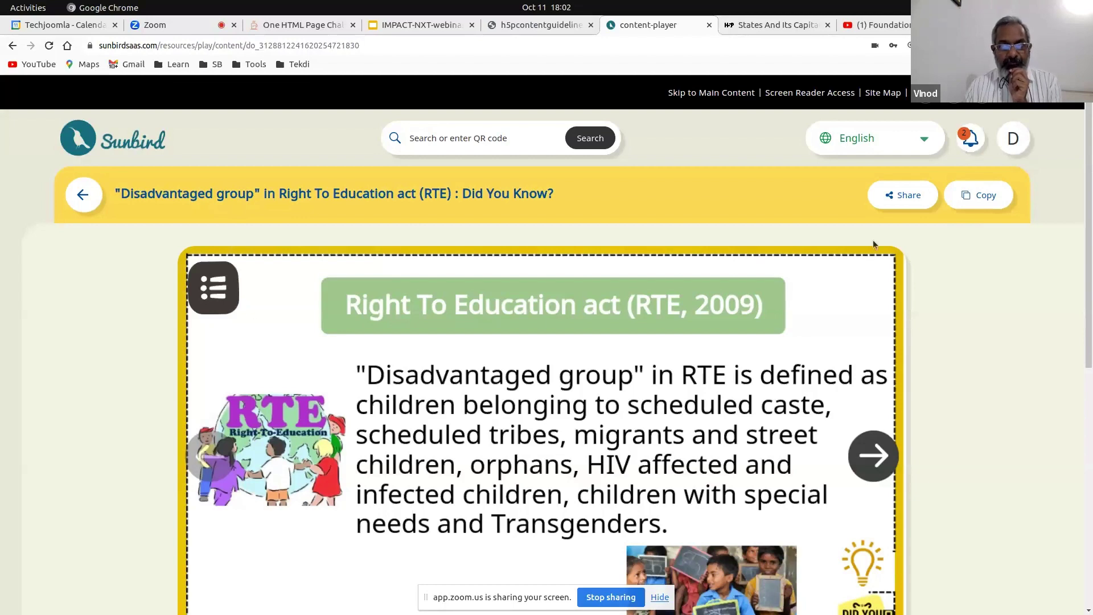
Step: From Workspace > All My Content, open the Assessments draft in the editor
click(1013, 142)
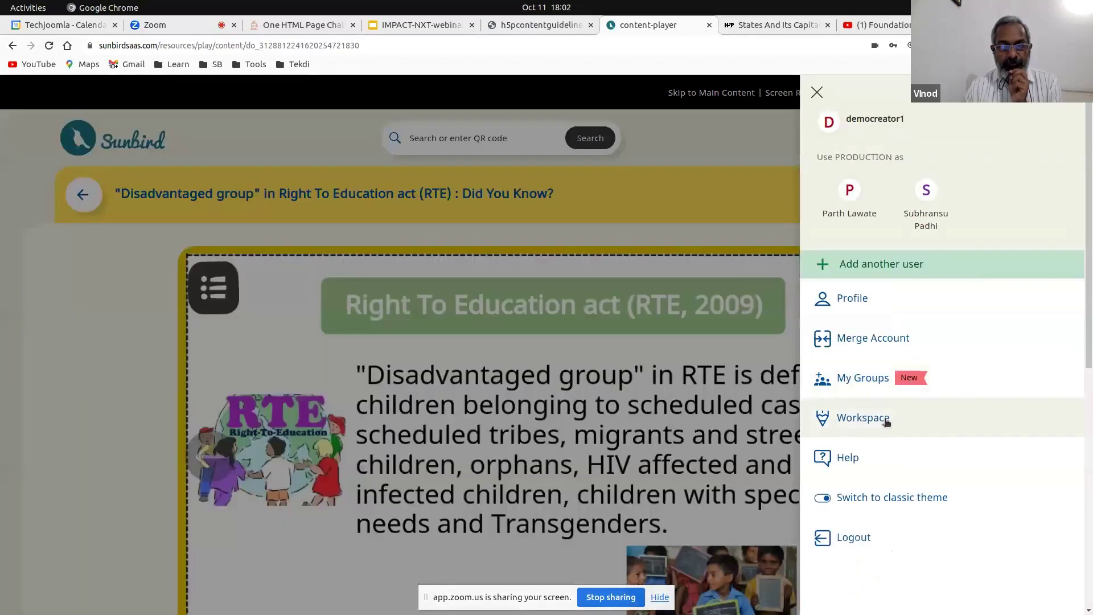
click(883, 419)
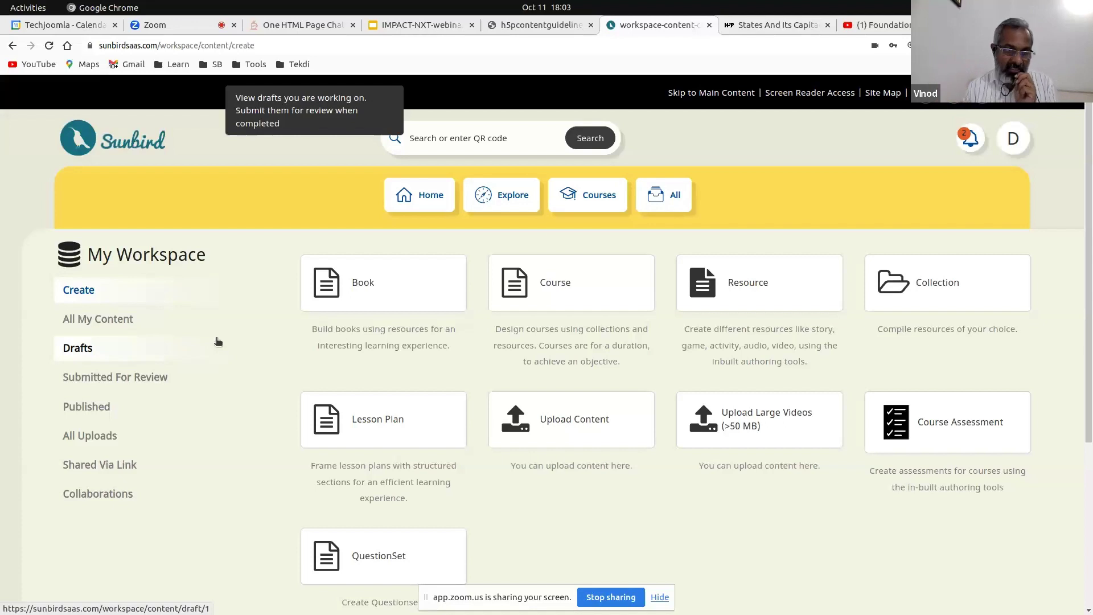
click(119, 325)
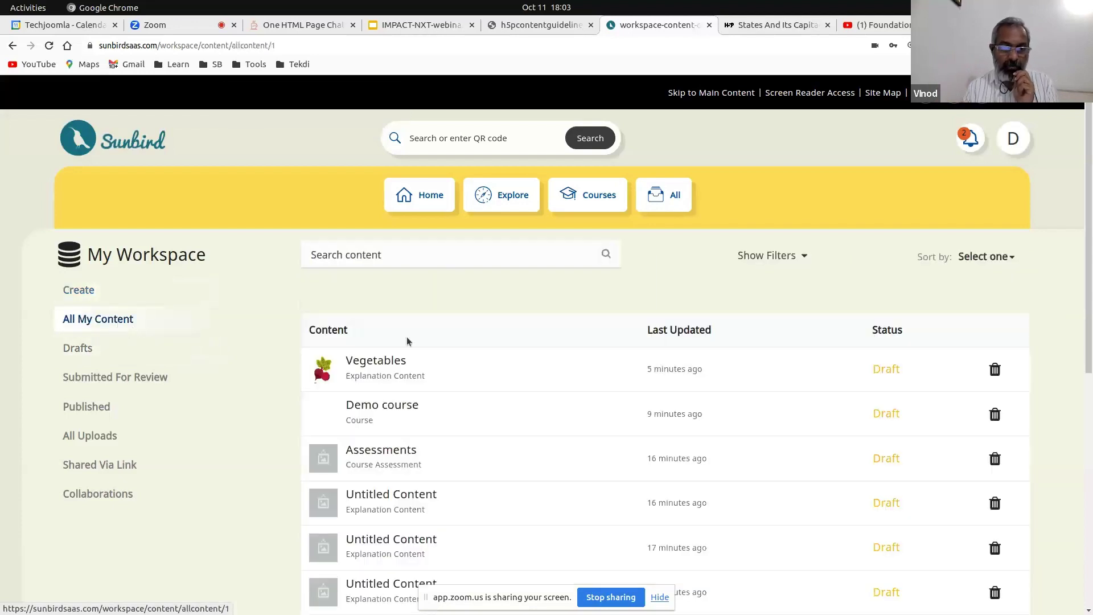
click(380, 461)
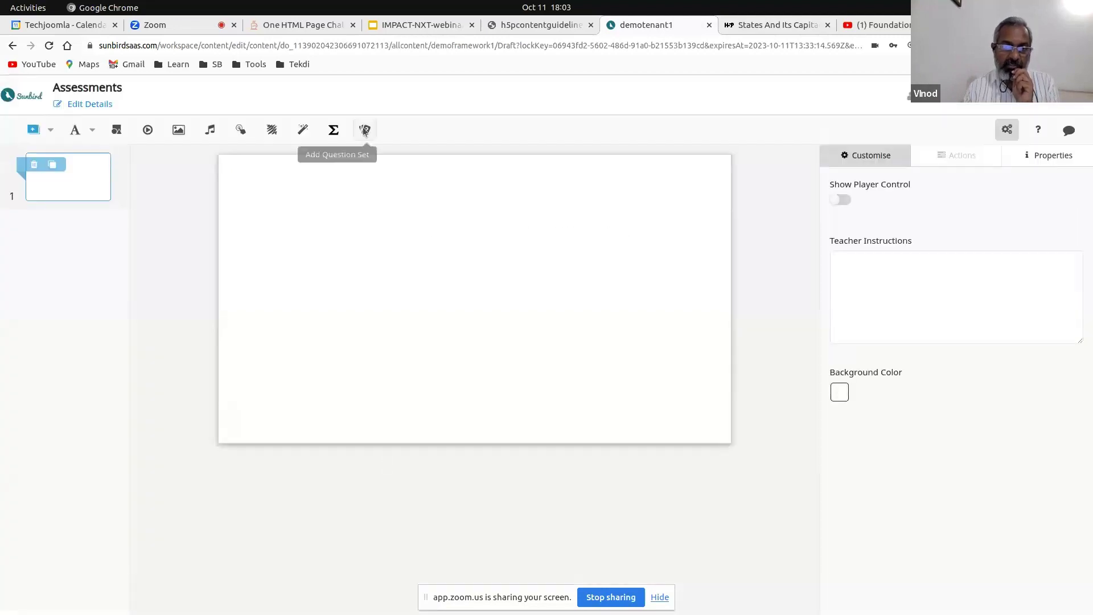
Step: Add a question set titled 'Tst' holding the Capital of India MCQ to the Assessments slide
click(365, 130)
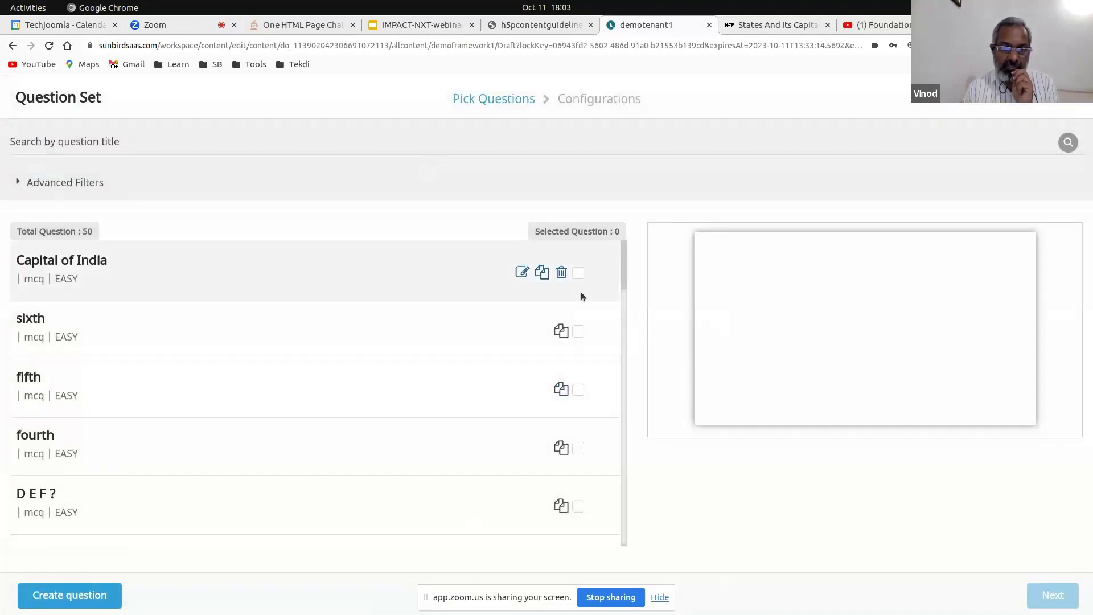
click(577, 273)
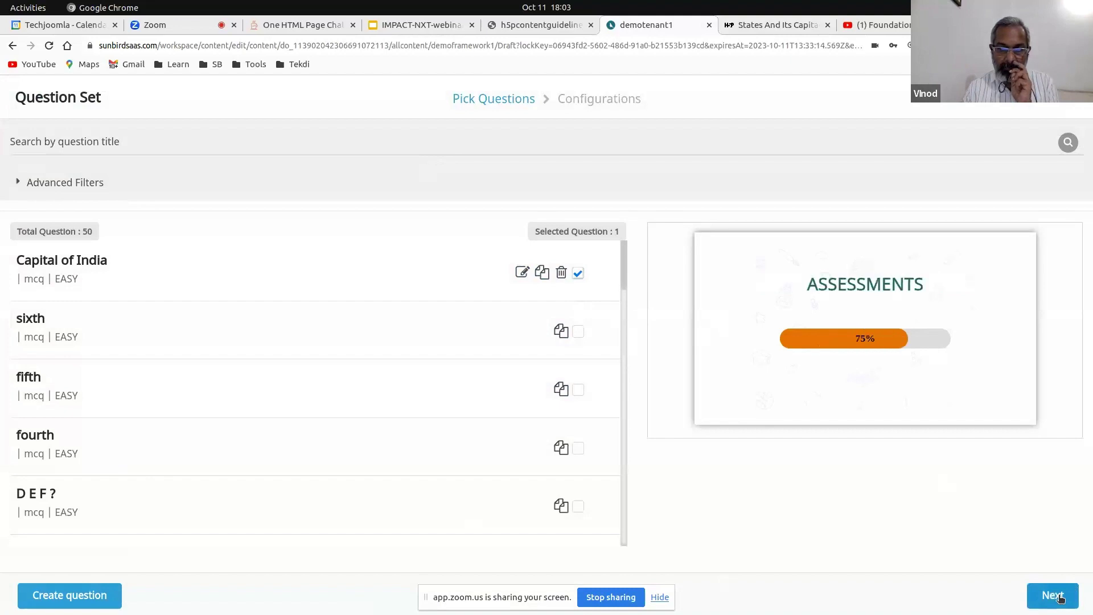
click(1063, 595)
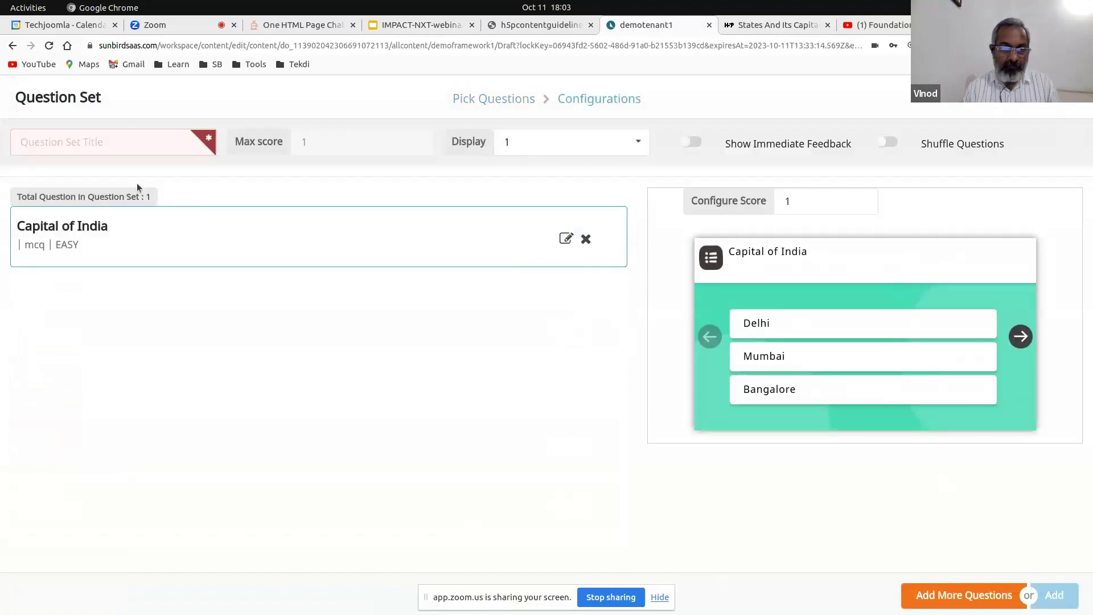
click(128, 149)
text(T)
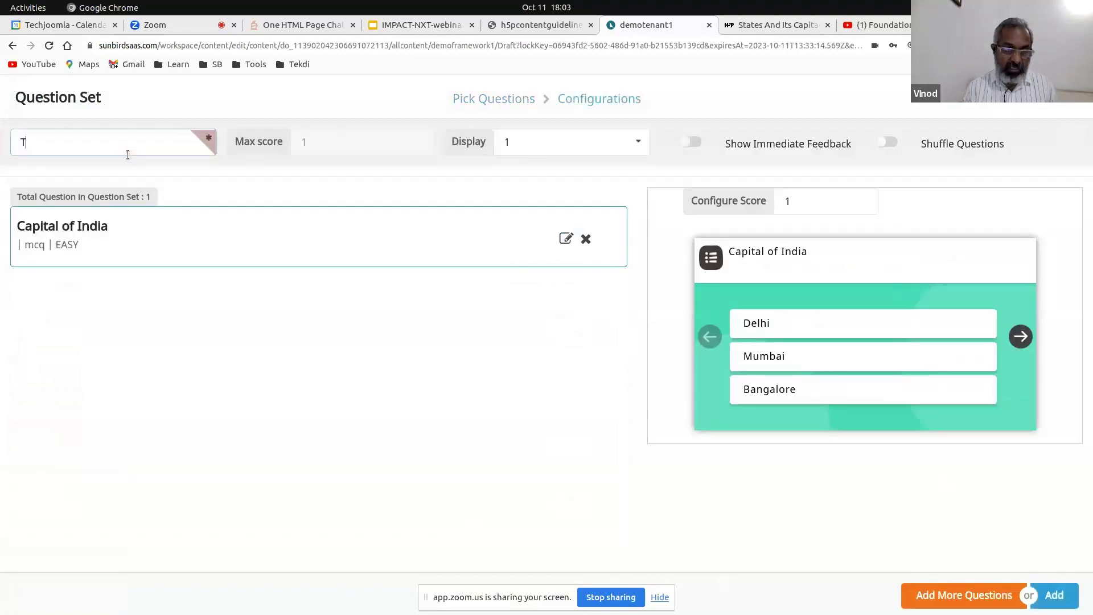
text(st)
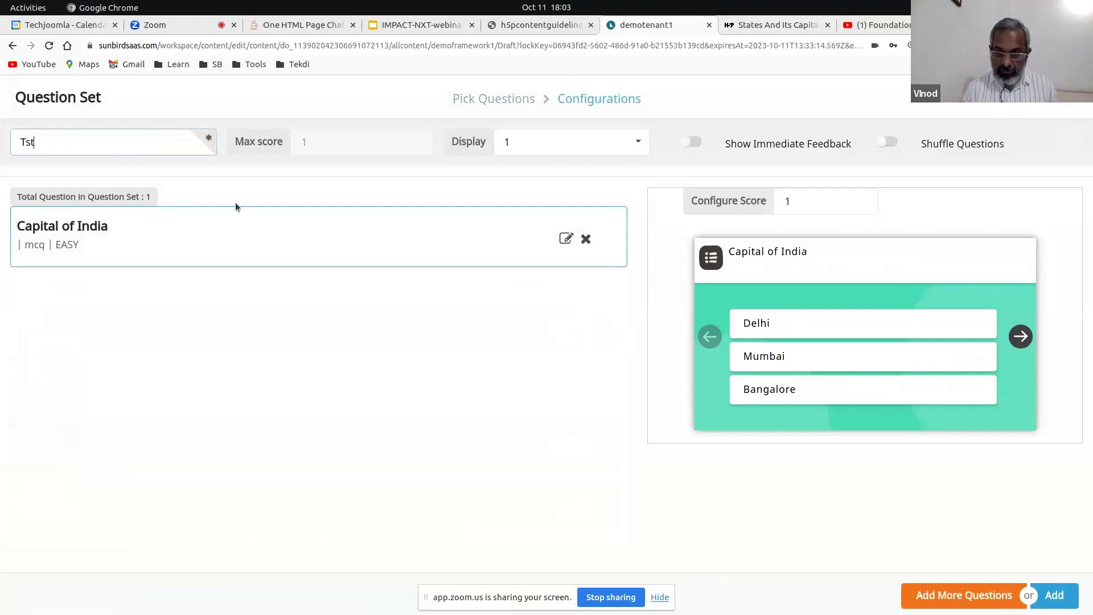
click(1057, 596)
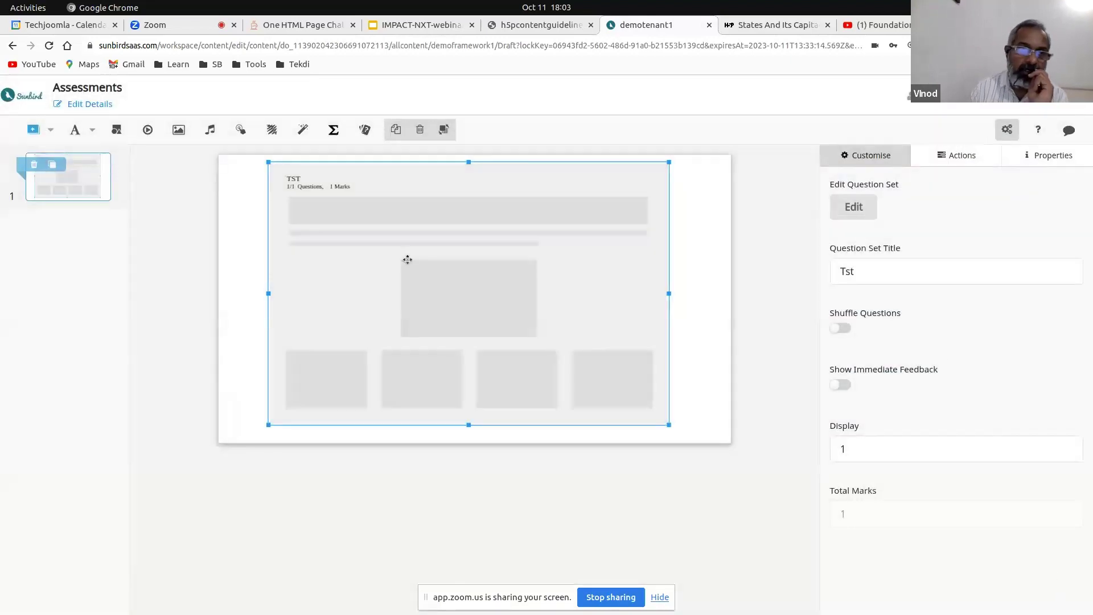
Step: In the Assessments details form, set the medium to English
click(90, 105)
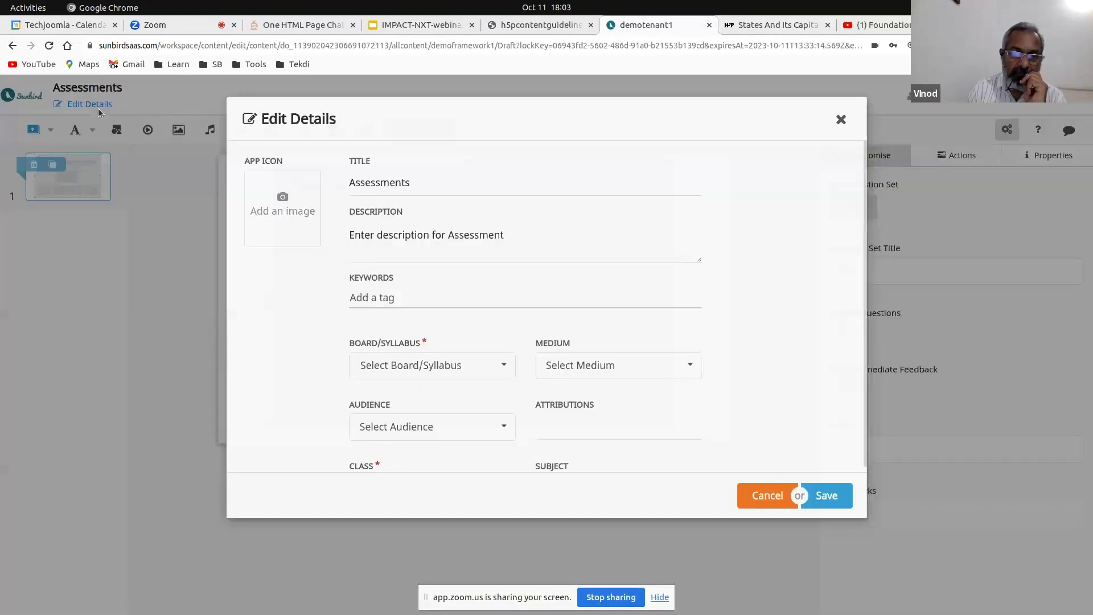
scroll(507, 288, down, 2)
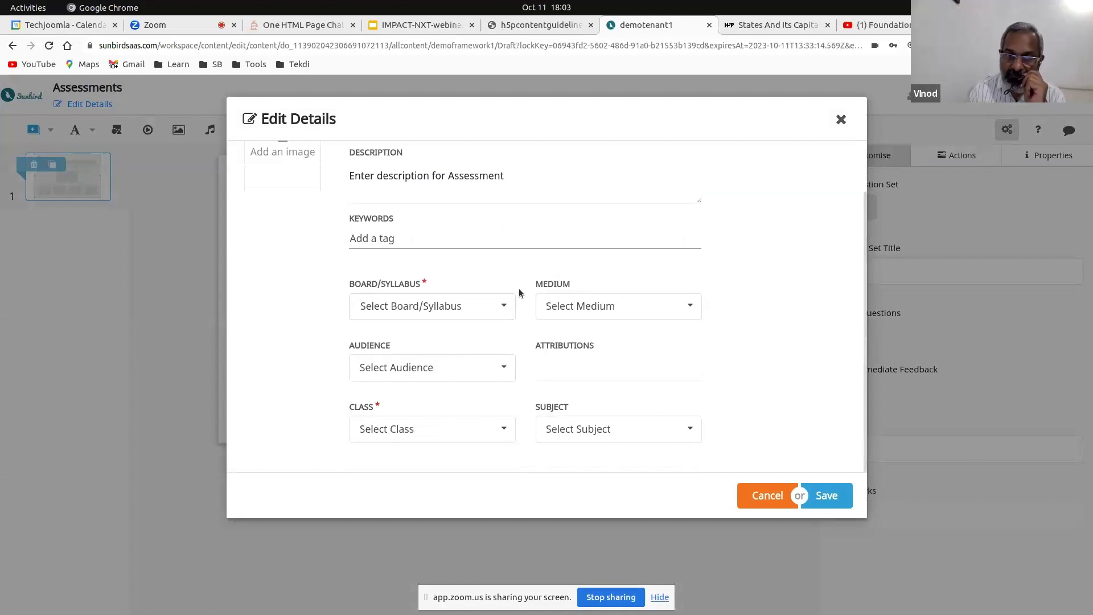
click(599, 306)
click(582, 333)
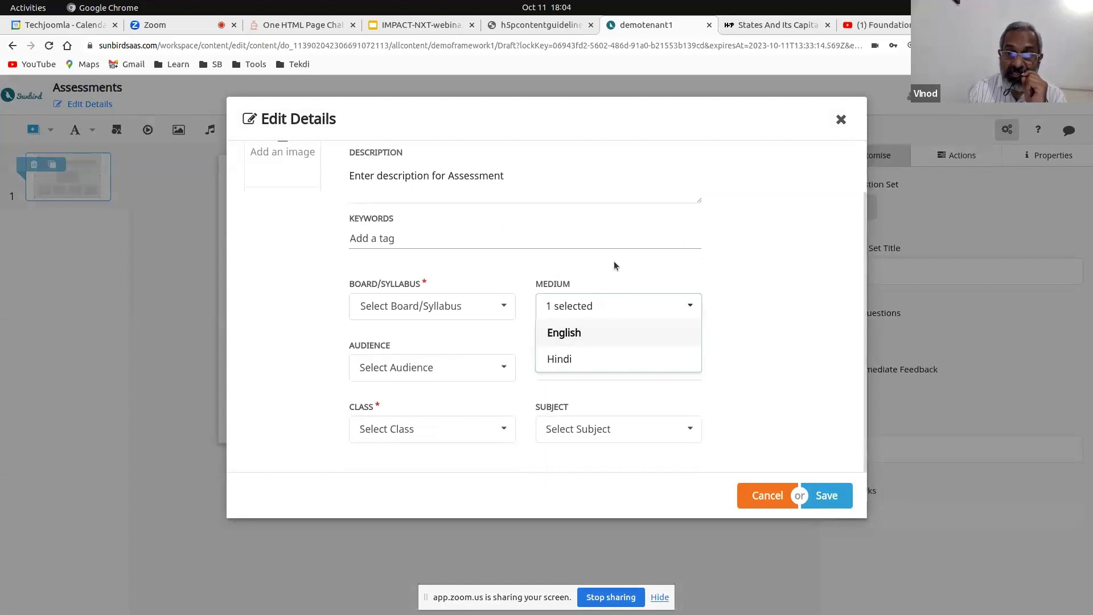
click(614, 262)
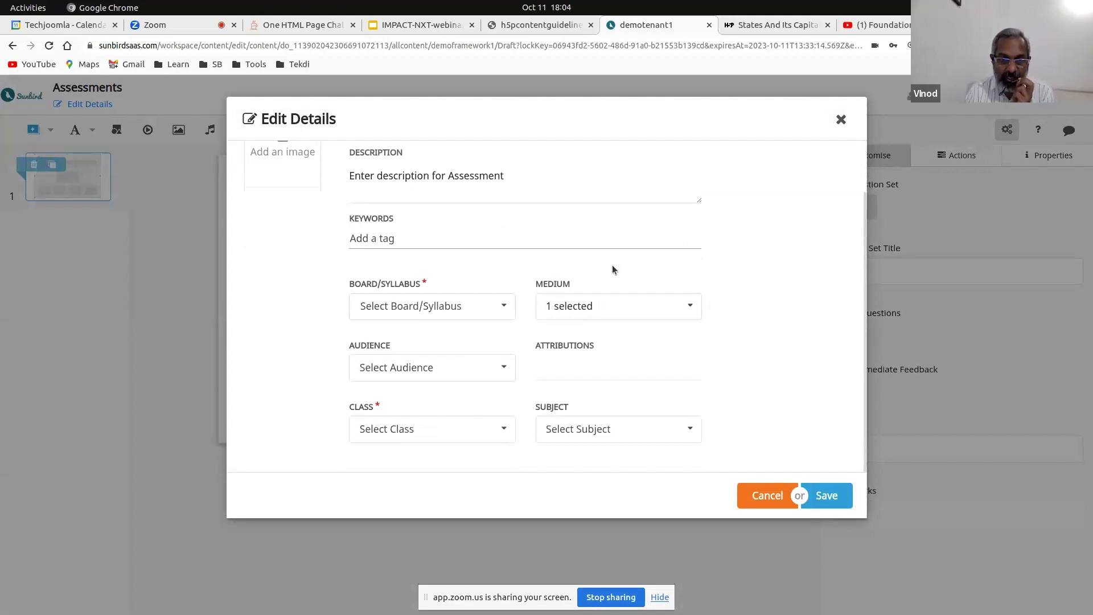
click(580, 306)
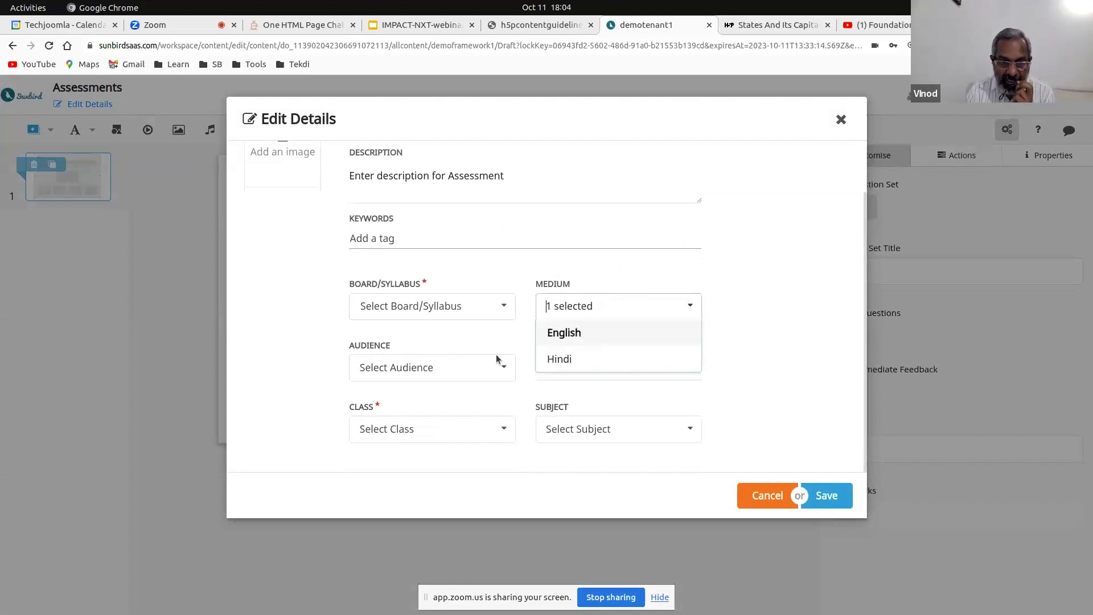
Step: Set audience Teacher, class Class 1 and subject English, then close the details
click(445, 367)
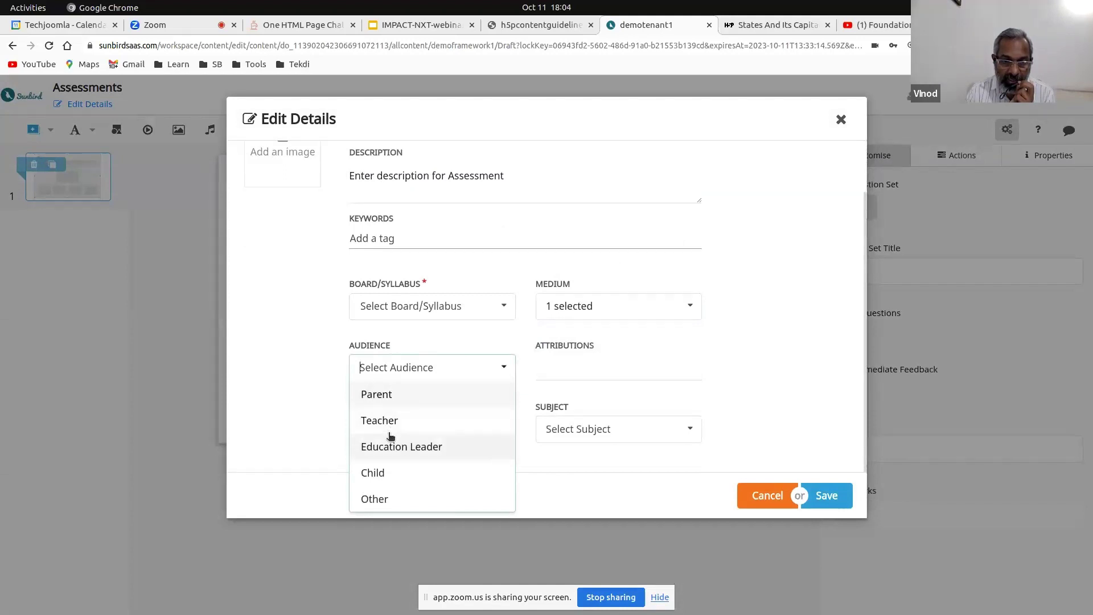
click(391, 420)
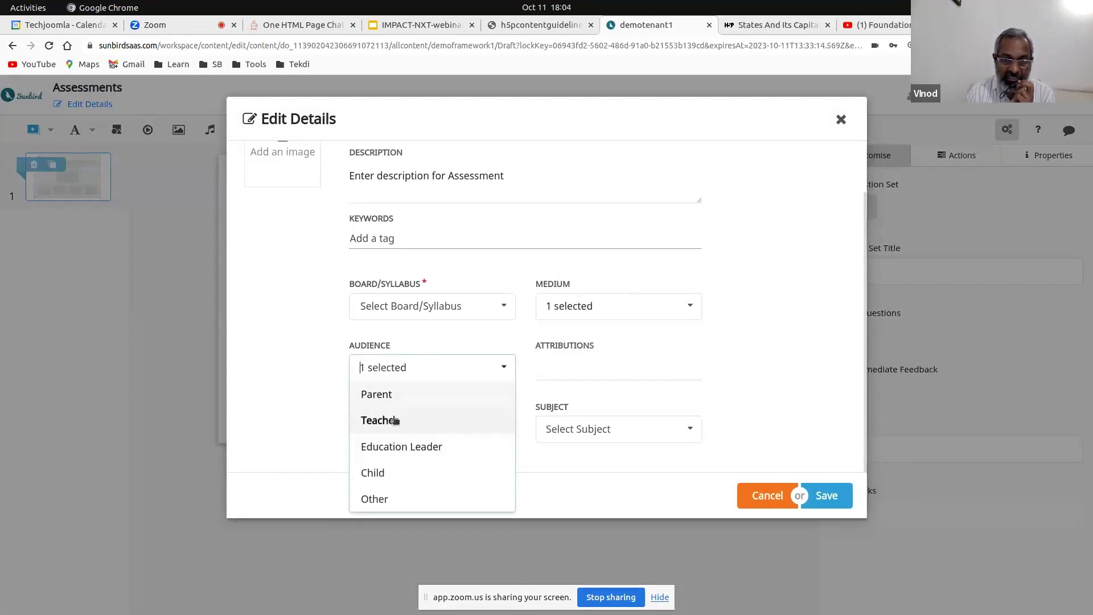
click(601, 364)
click(449, 429)
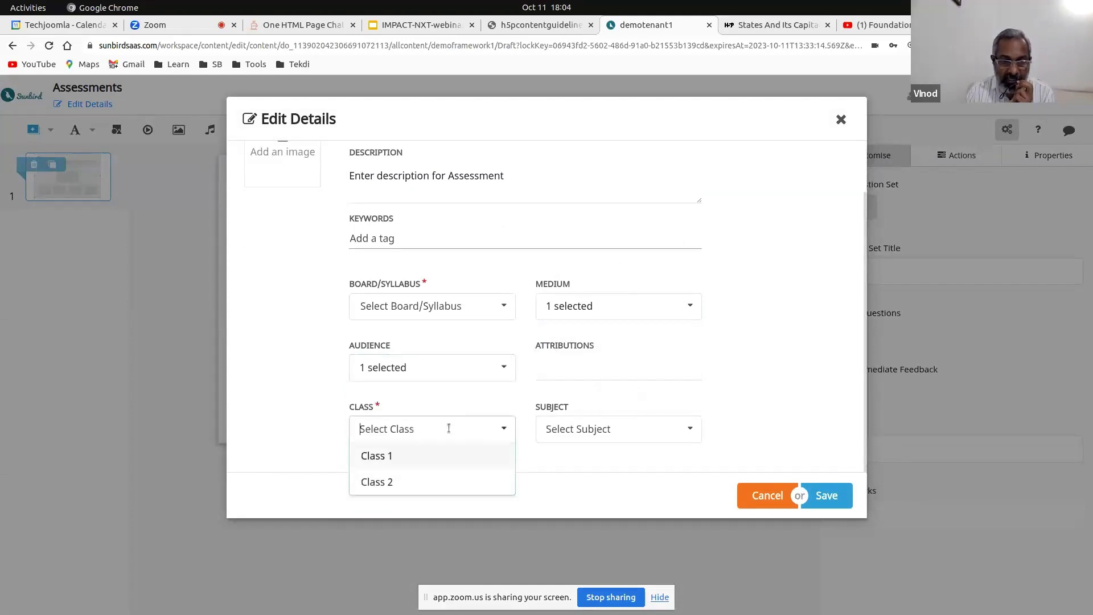
click(398, 460)
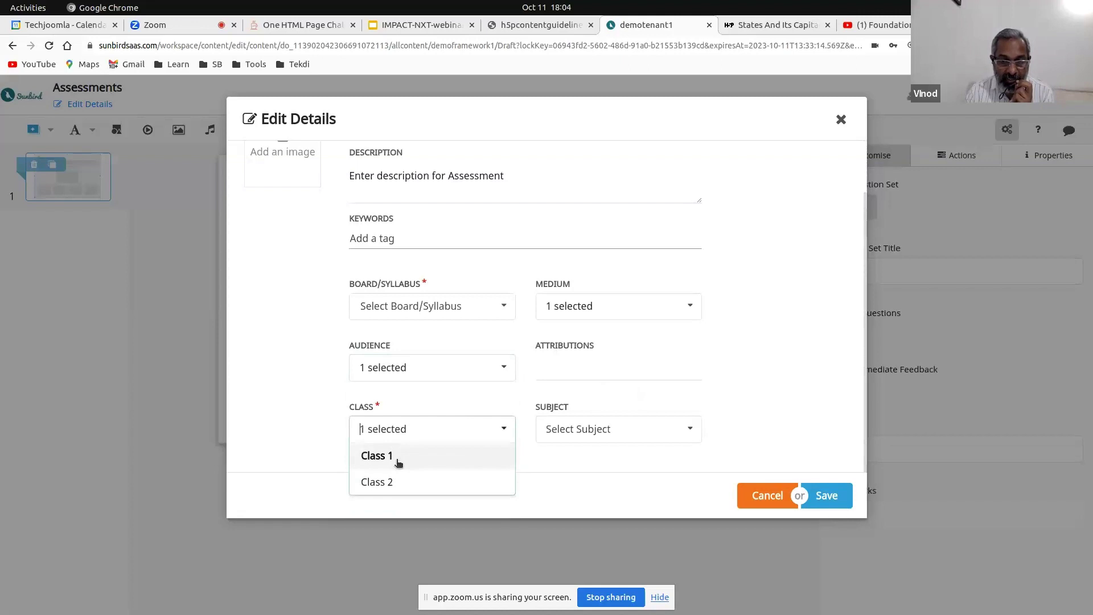
click(586, 428)
click(567, 455)
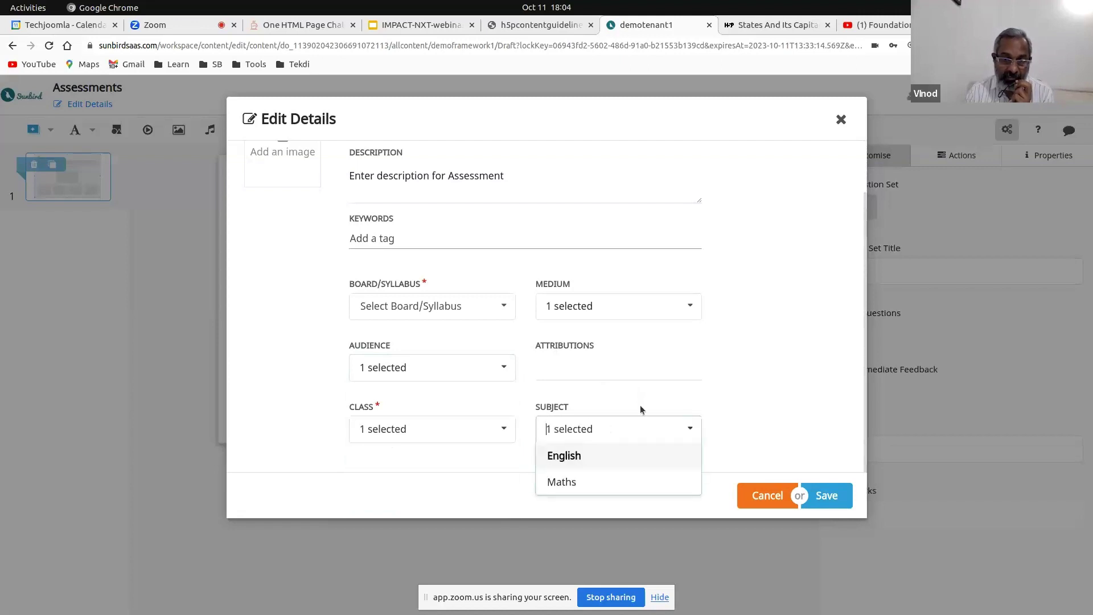
click(639, 406)
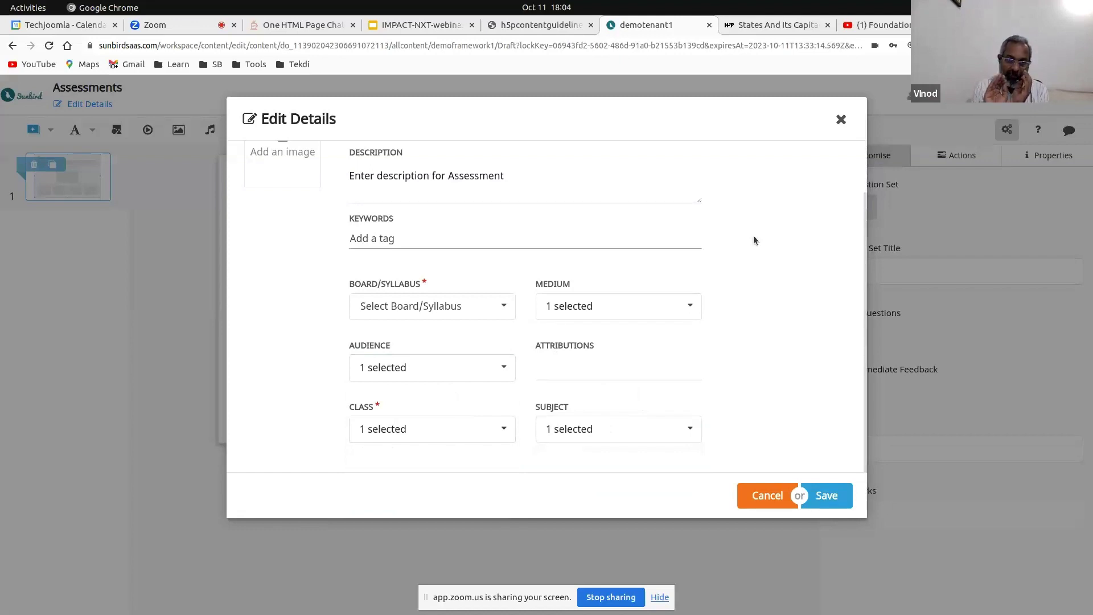
click(844, 119)
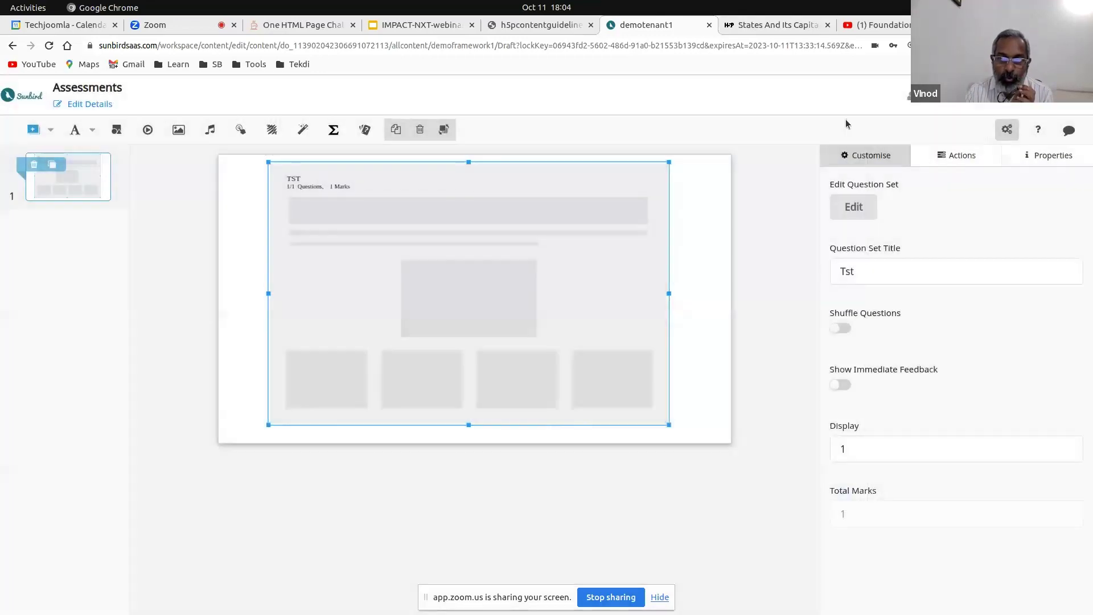
Step: Leave the Assessments editor despite unsaved changes and show all library content
click(1069, 130)
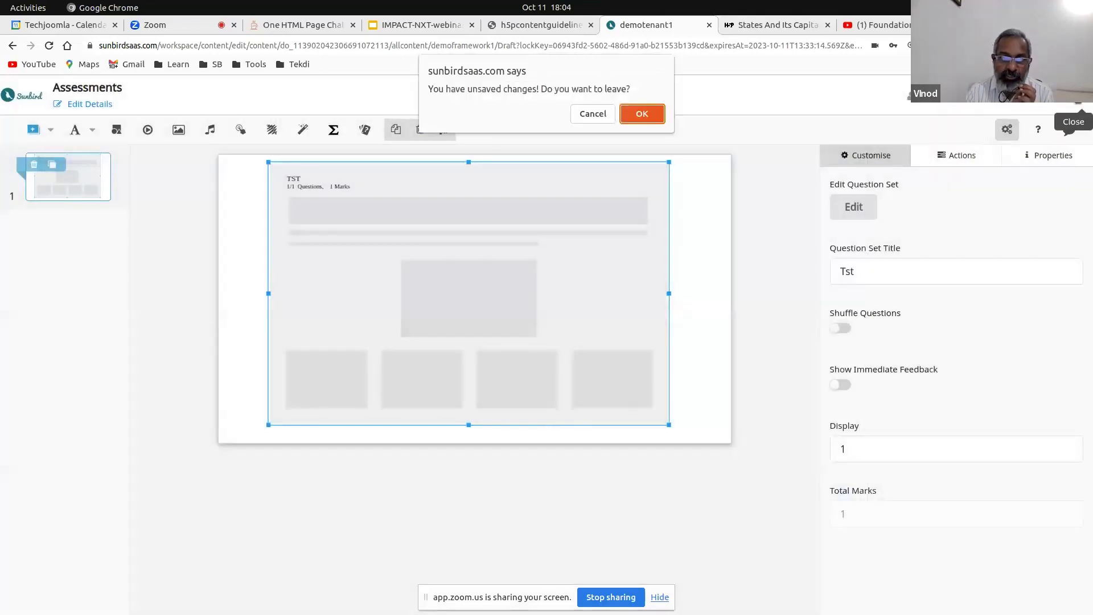
click(640, 114)
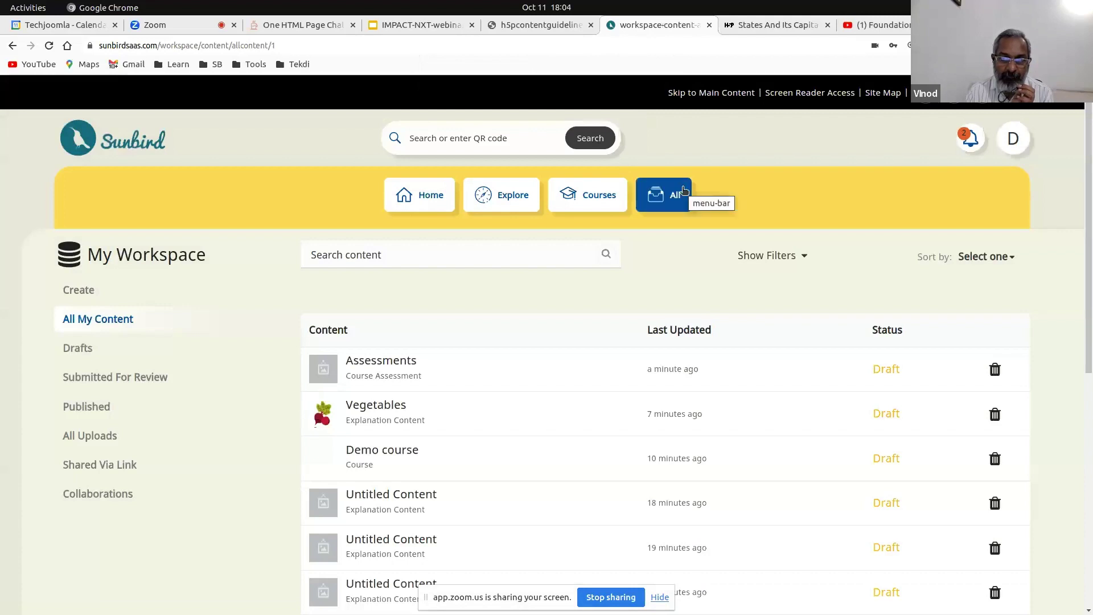
click(683, 191)
Step: Filter the library results by 4th Class
click(148, 340)
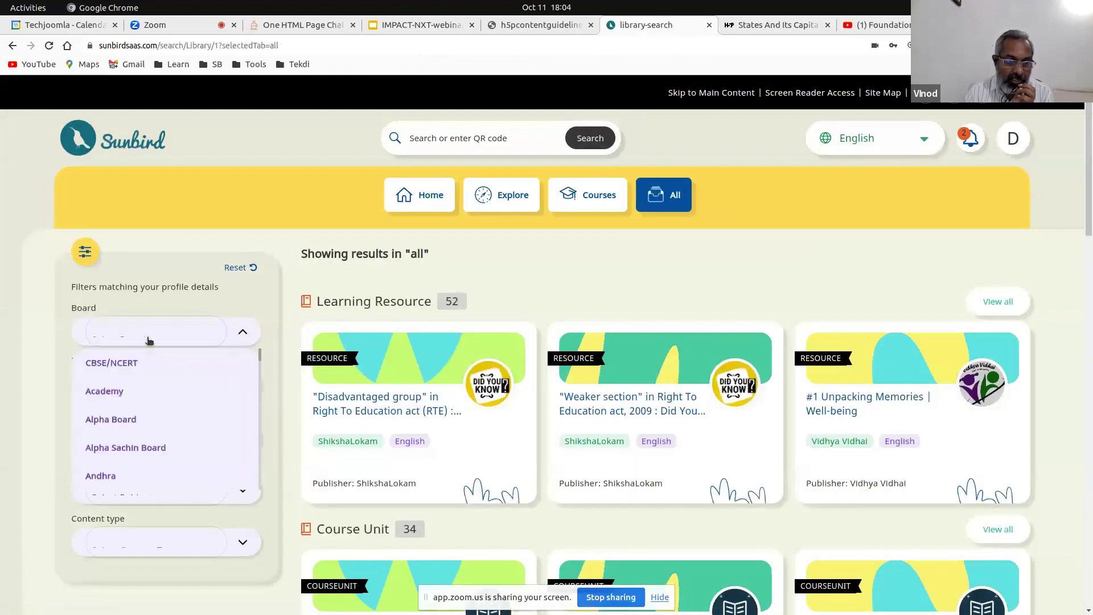
click(263, 426)
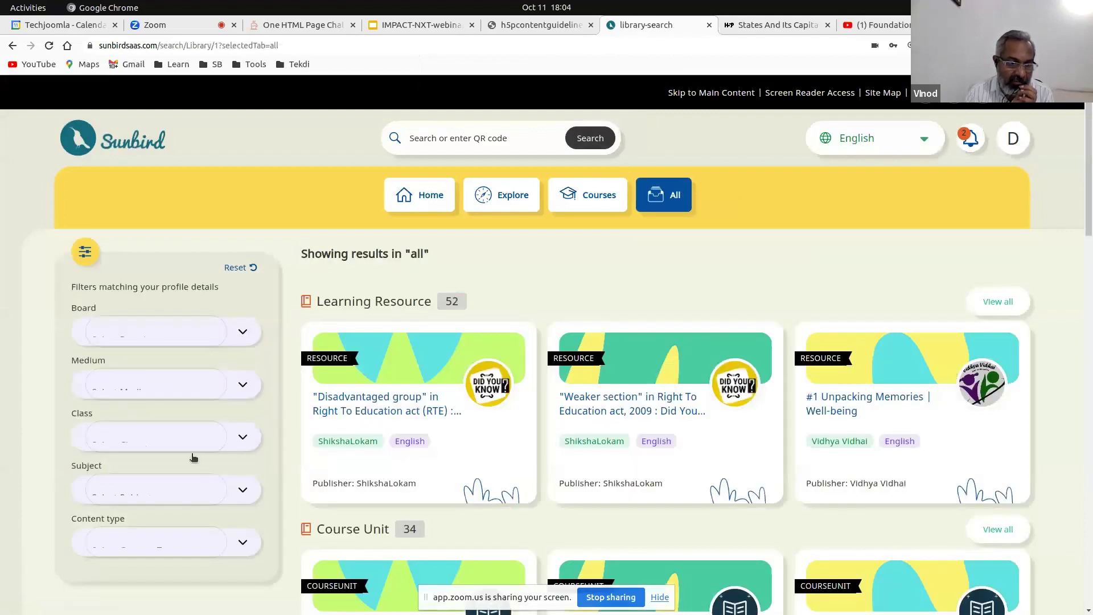
click(147, 440)
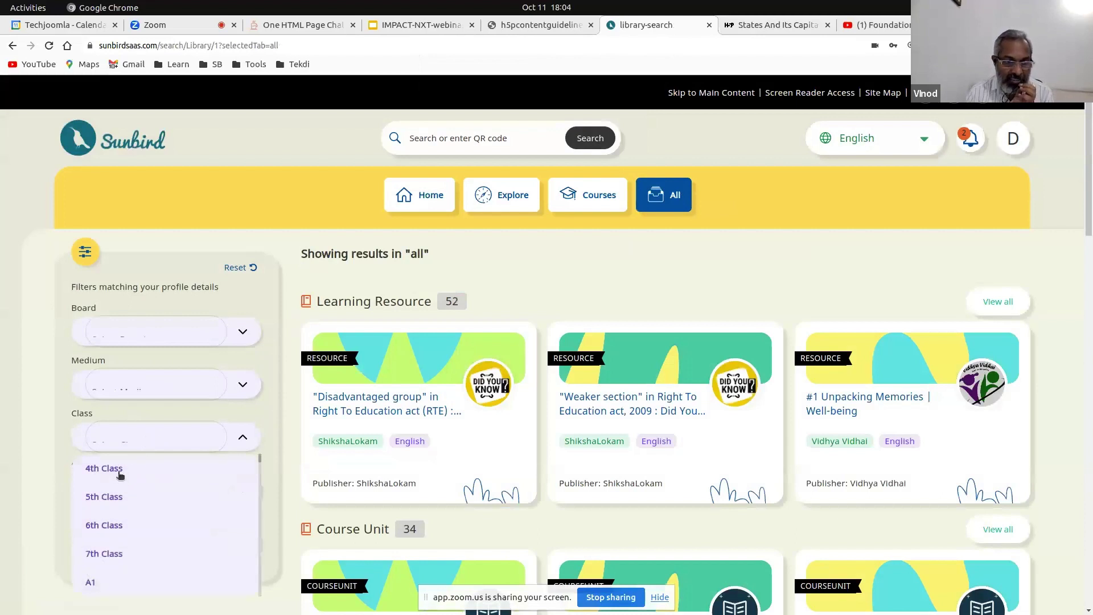
click(120, 471)
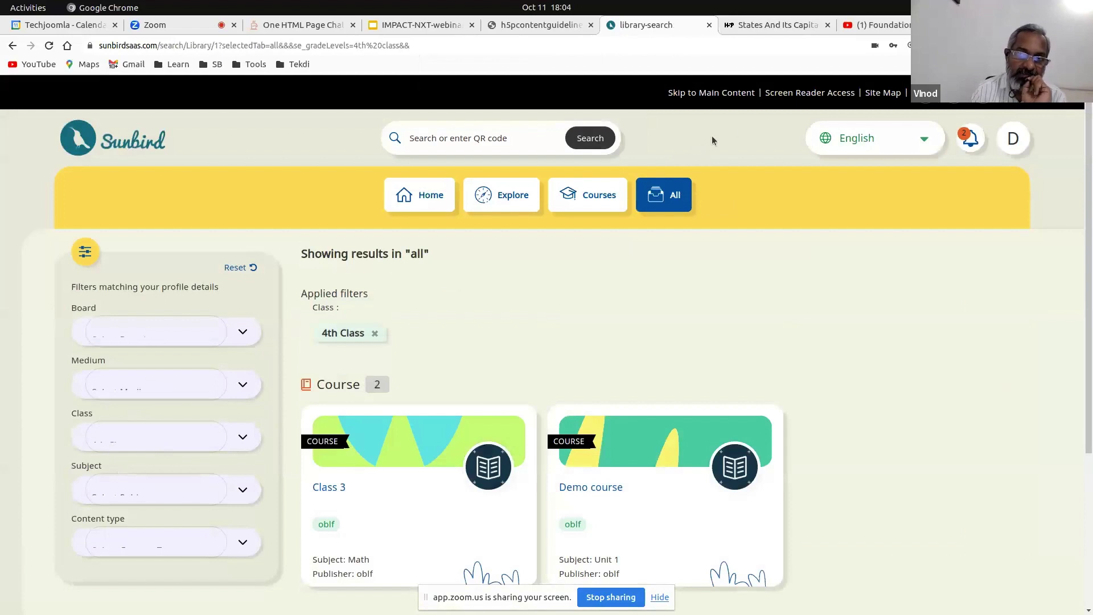
Step: Clear the class filter to show all library results and dismiss the chat notification
click(675, 197)
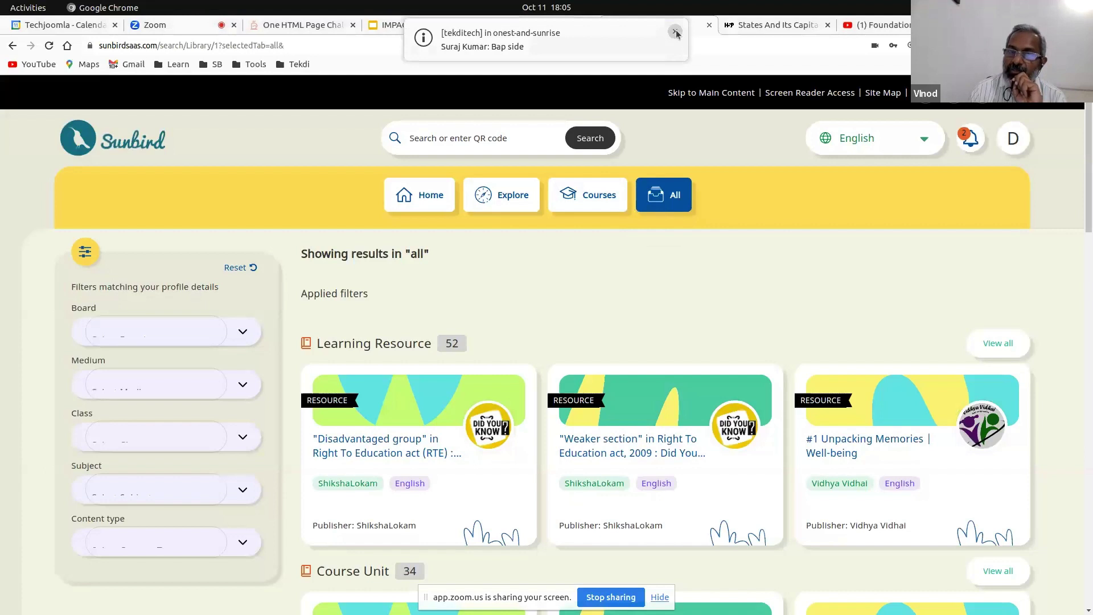
click(675, 32)
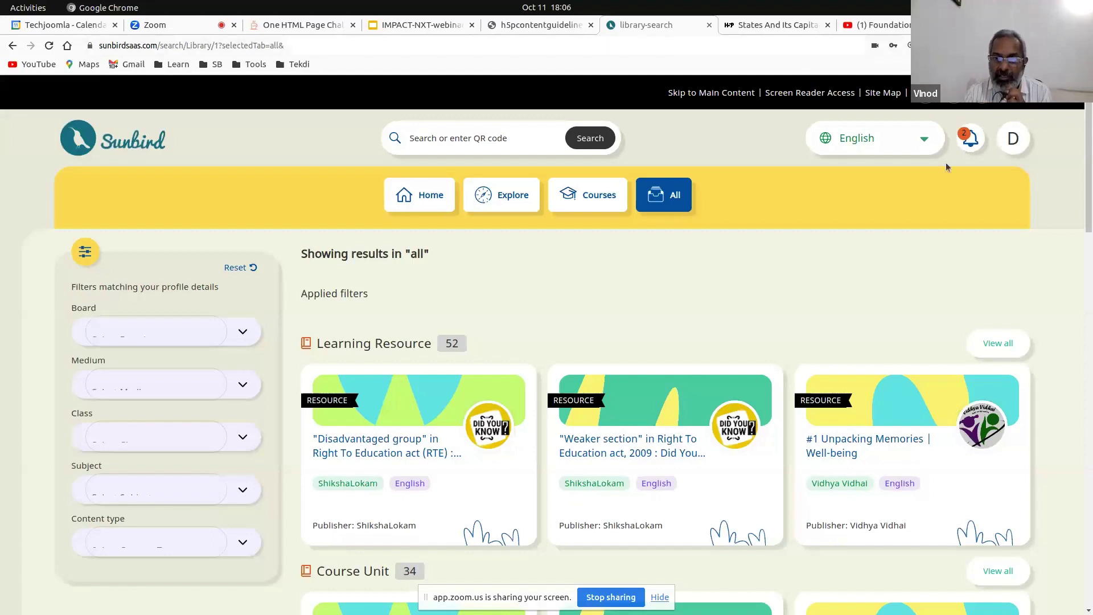
Step: Reopen the Assessments draft from Workspace > All My Content
click(1013, 138)
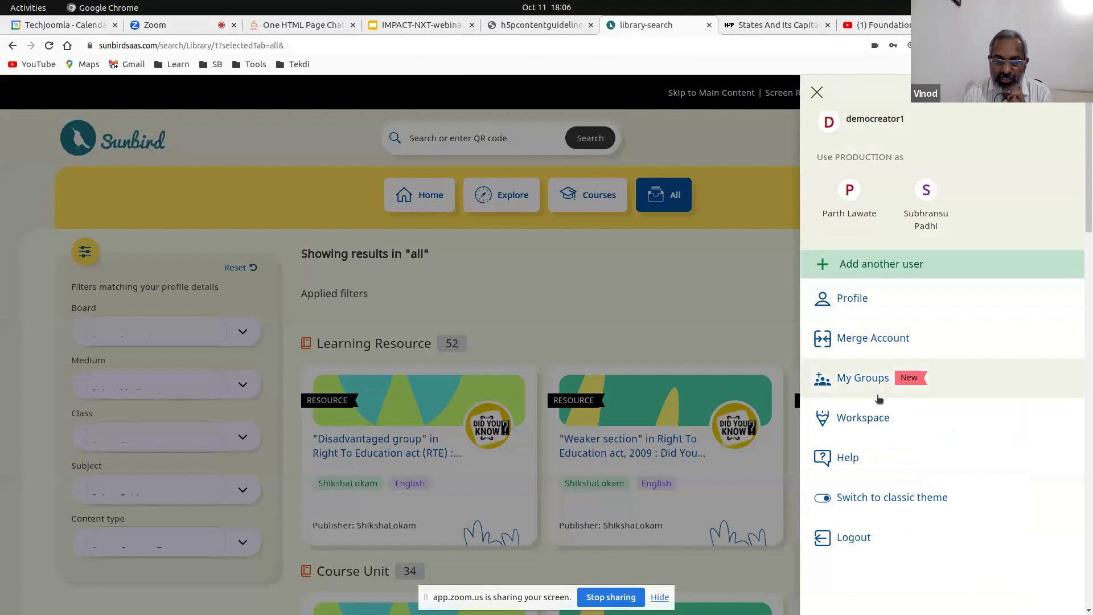
click(865, 418)
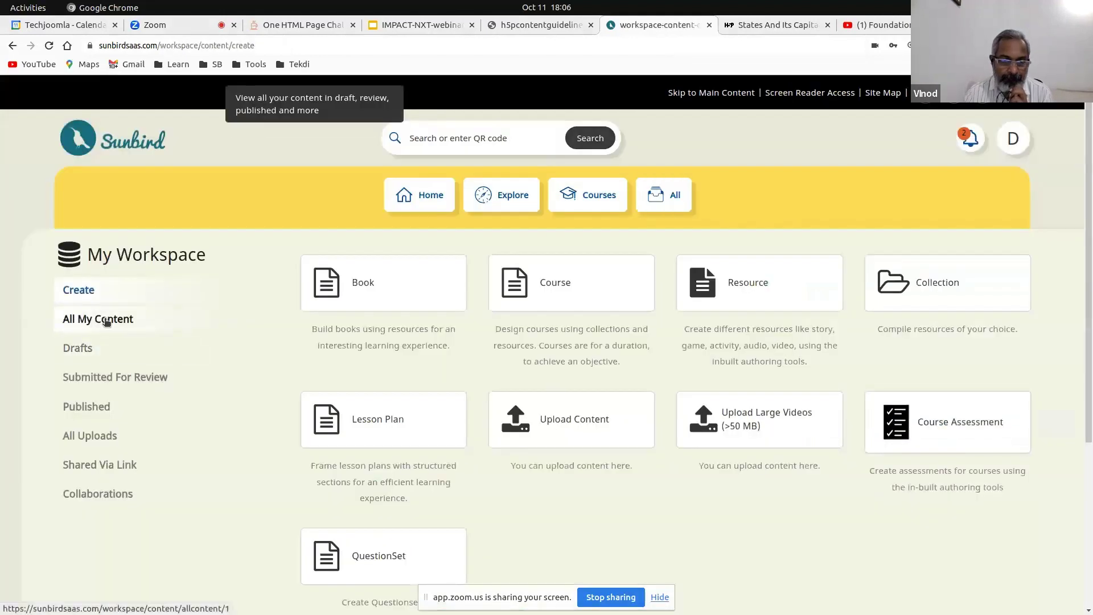
click(107, 321)
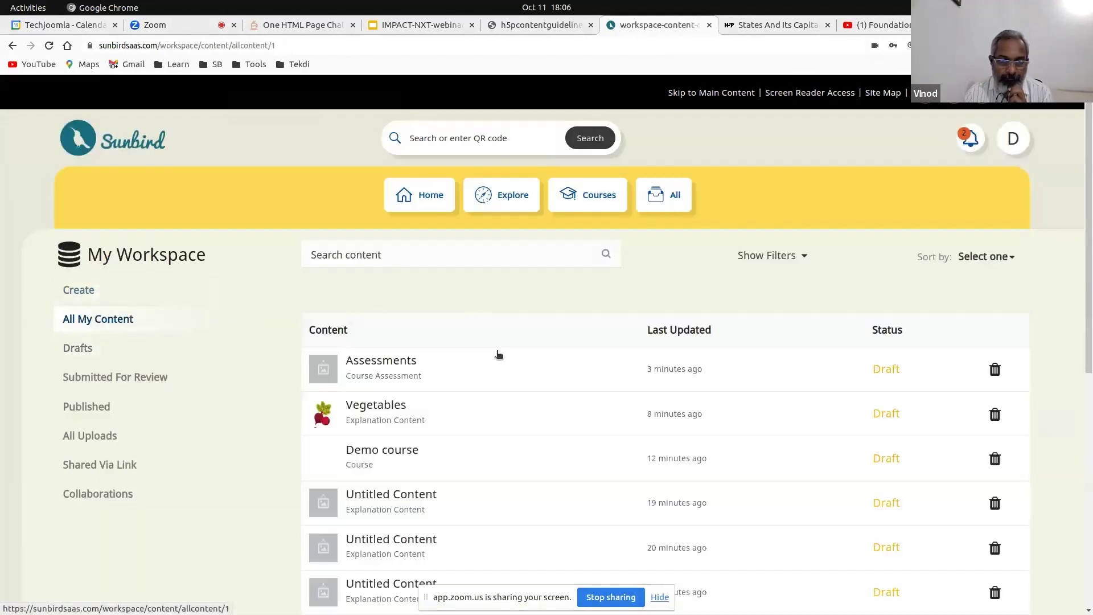
click(392, 364)
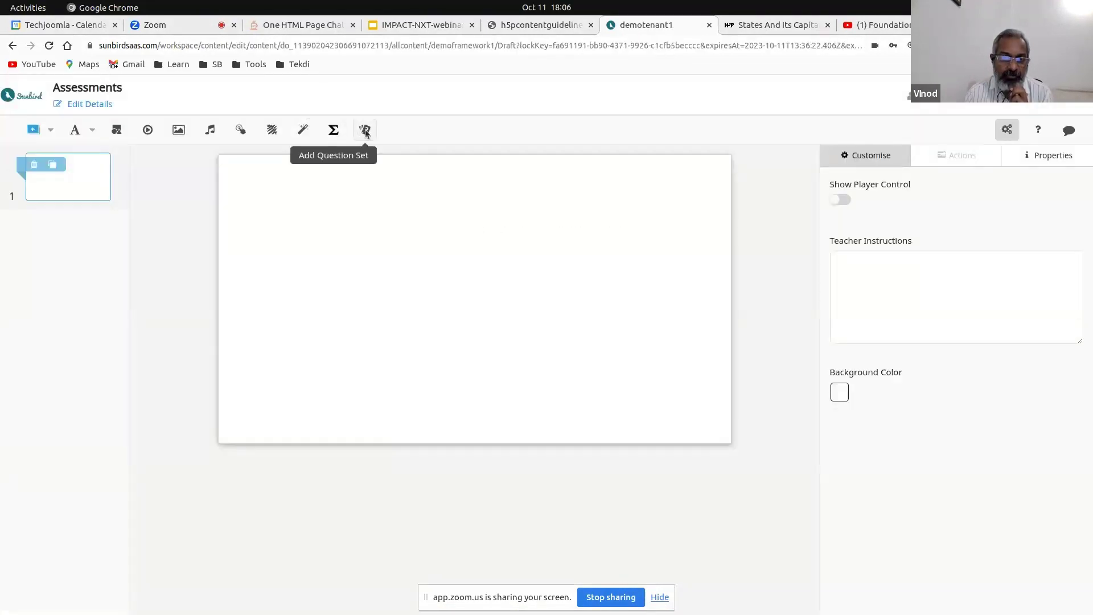
Step: Start a question set with the Capital of India MCQ and preview it, answering Delhi for 1/1
click(333, 131)
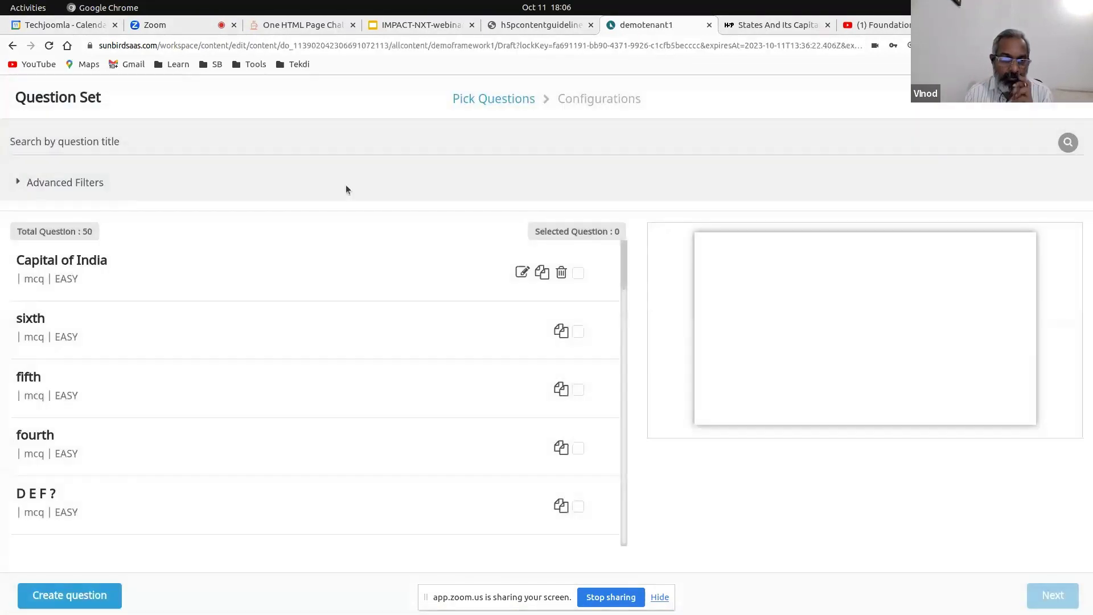
click(578, 272)
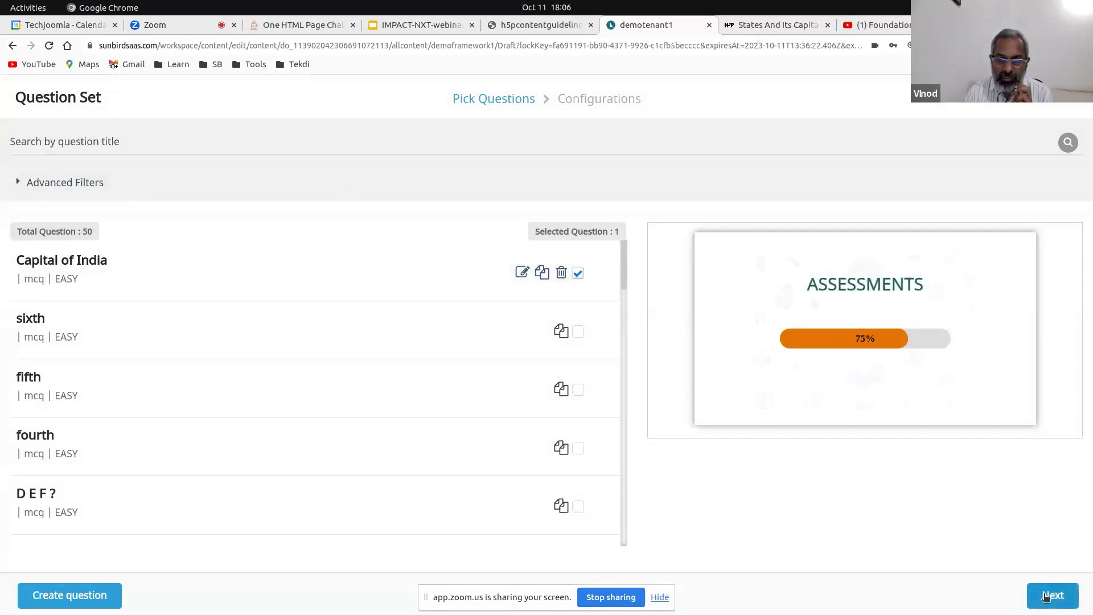
click(1051, 595)
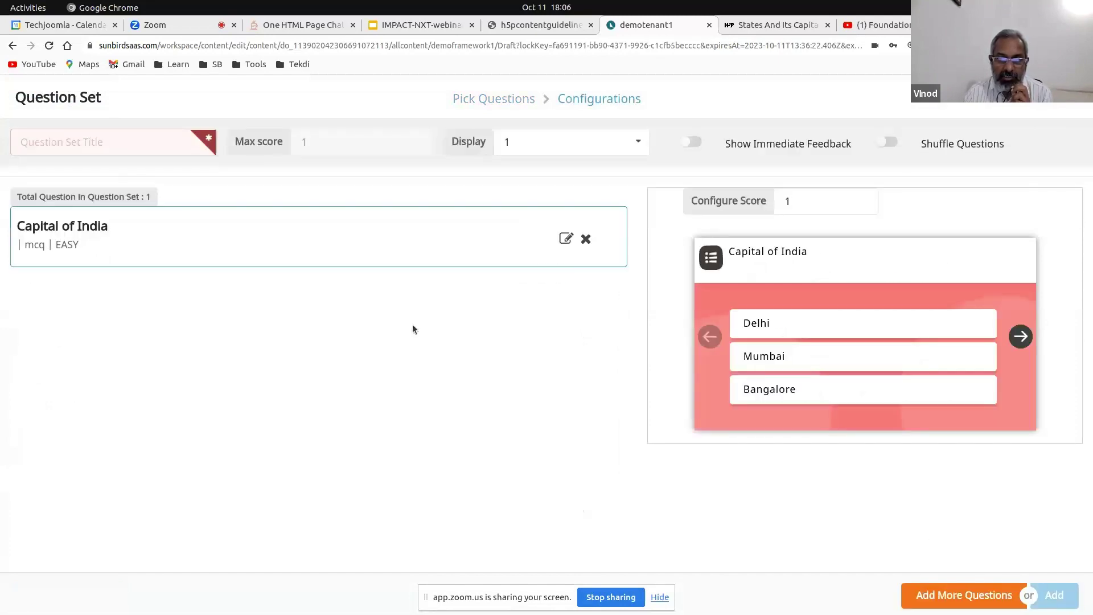
click(809, 325)
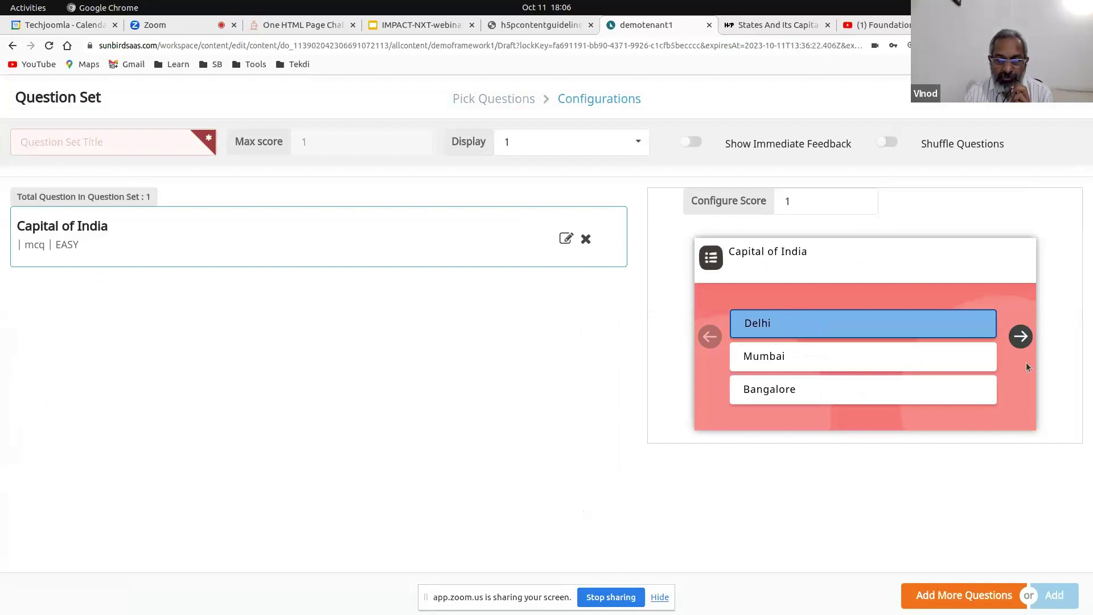
click(1025, 338)
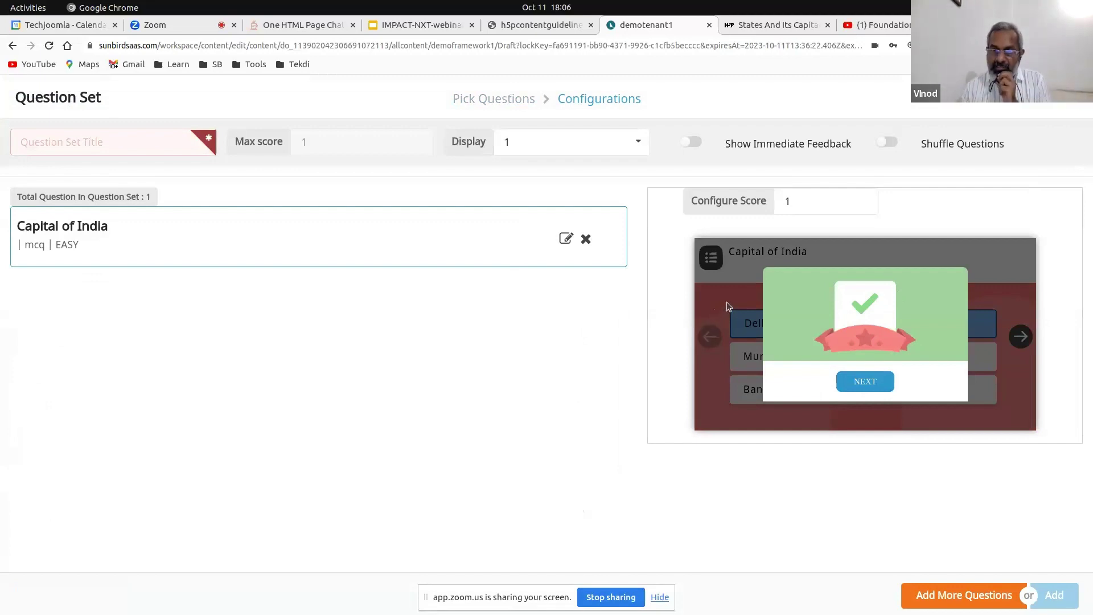
click(883, 382)
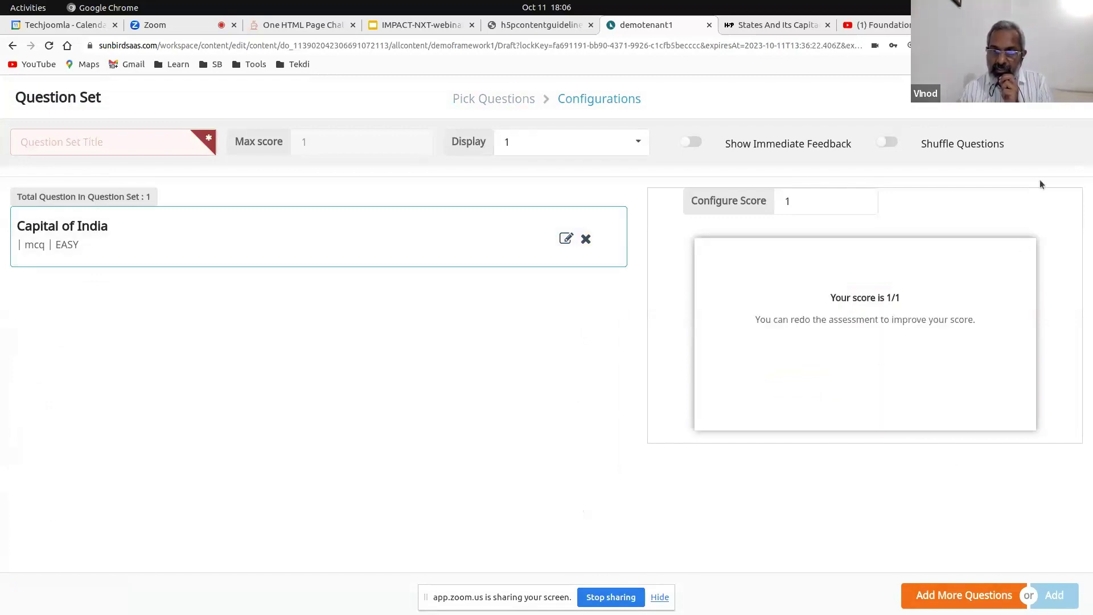
Step: Preview the Capital of India question with Mumbai, then close the question set without adding it
click(393, 248)
click(836, 356)
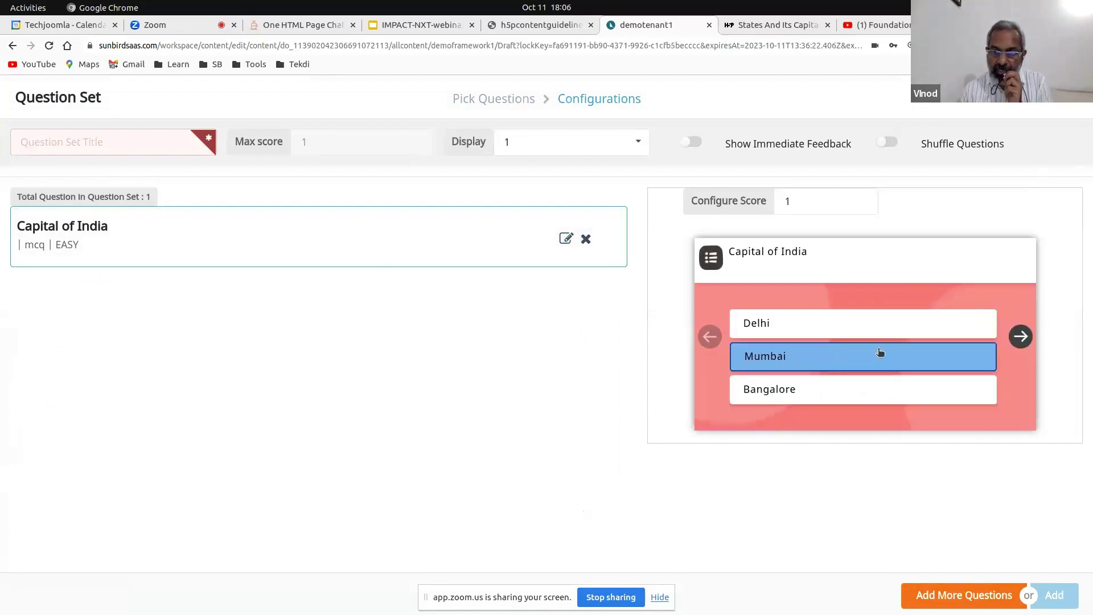
click(1021, 336)
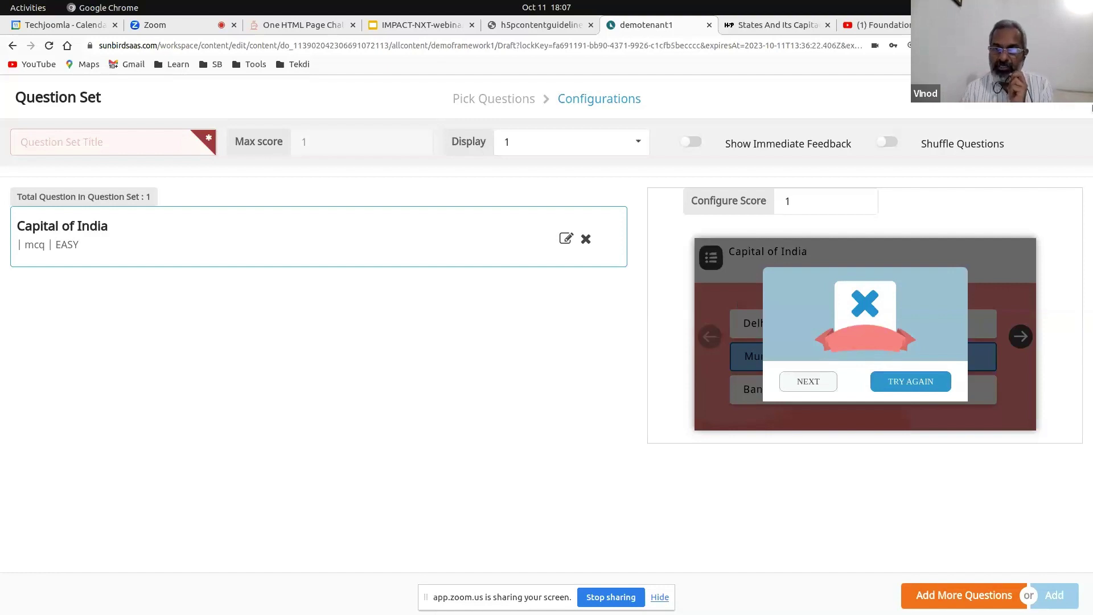
click(1071, 109)
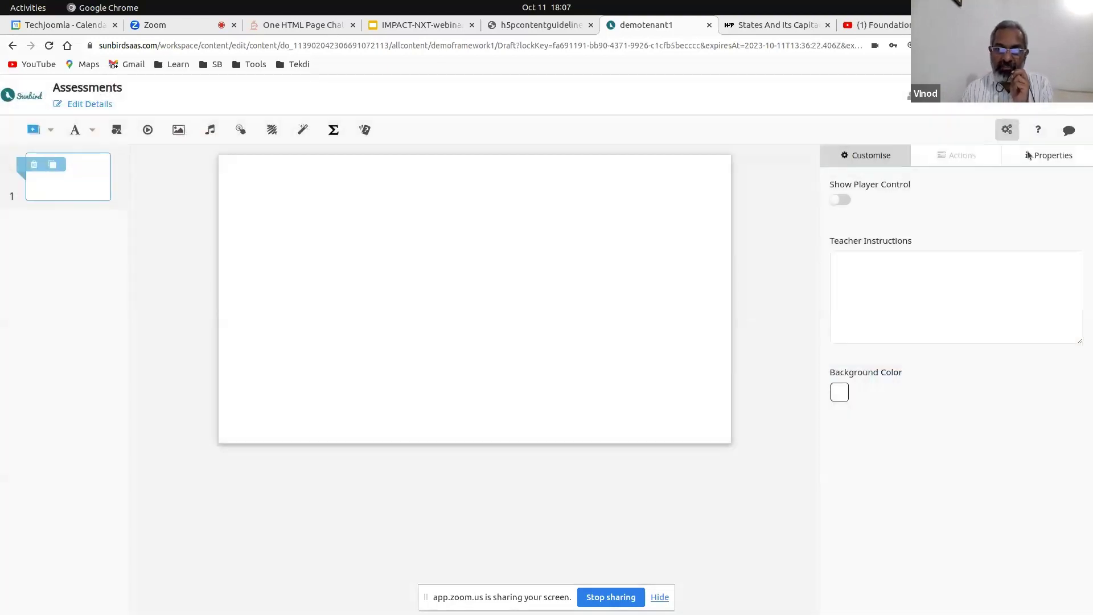
Step: Exit the Assessments editor without saving and go to the All library content
click(1078, 109)
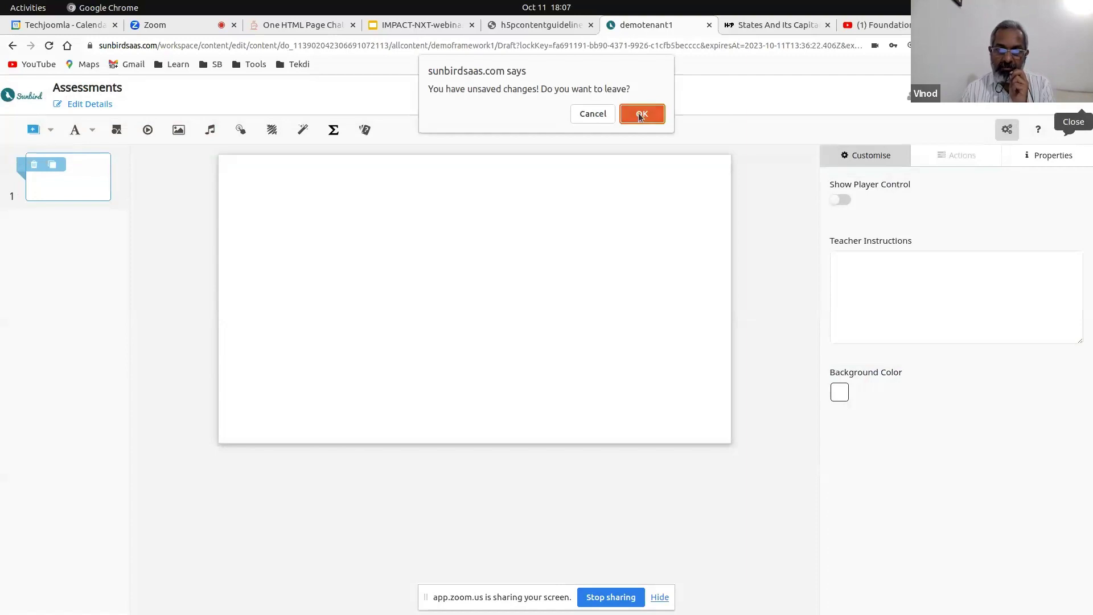
click(640, 113)
click(664, 195)
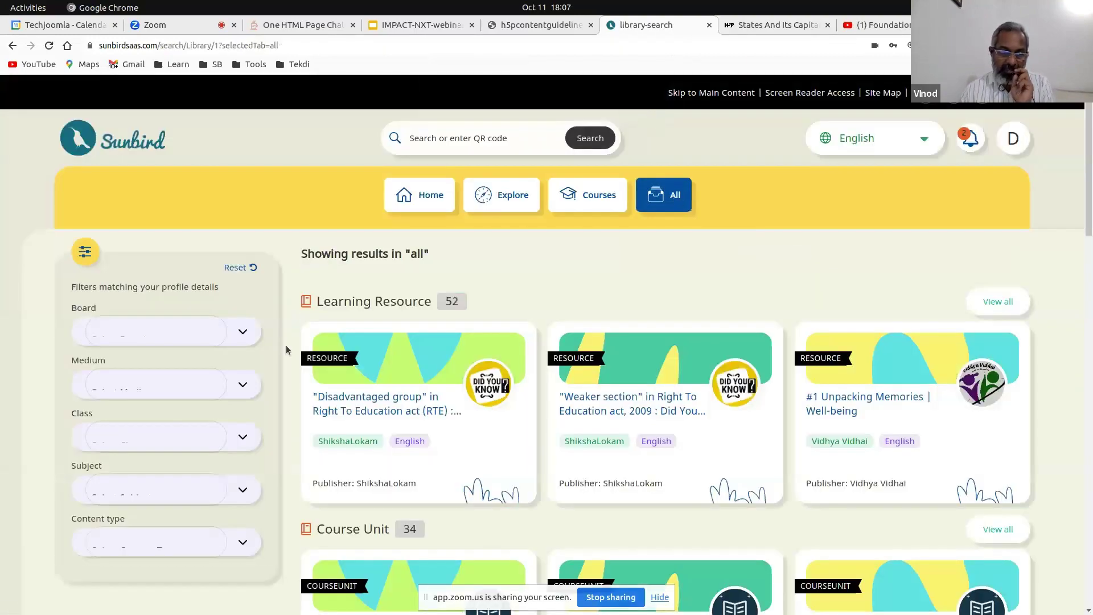
Step: Filter the library by Content type to Content Playlist and browse the results
scroll(227, 370, down, 2)
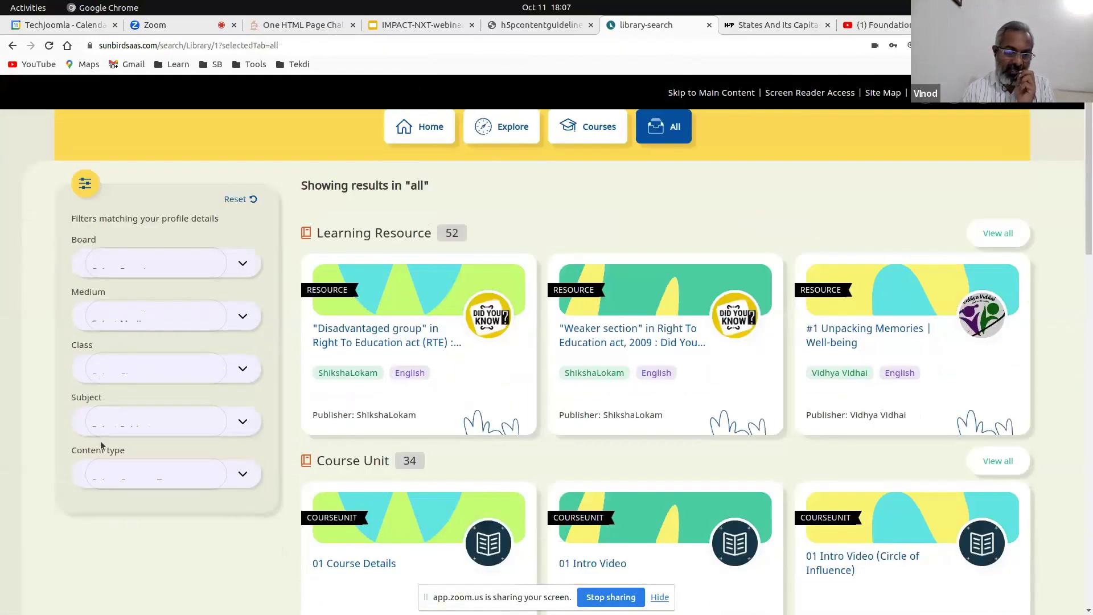
click(131, 470)
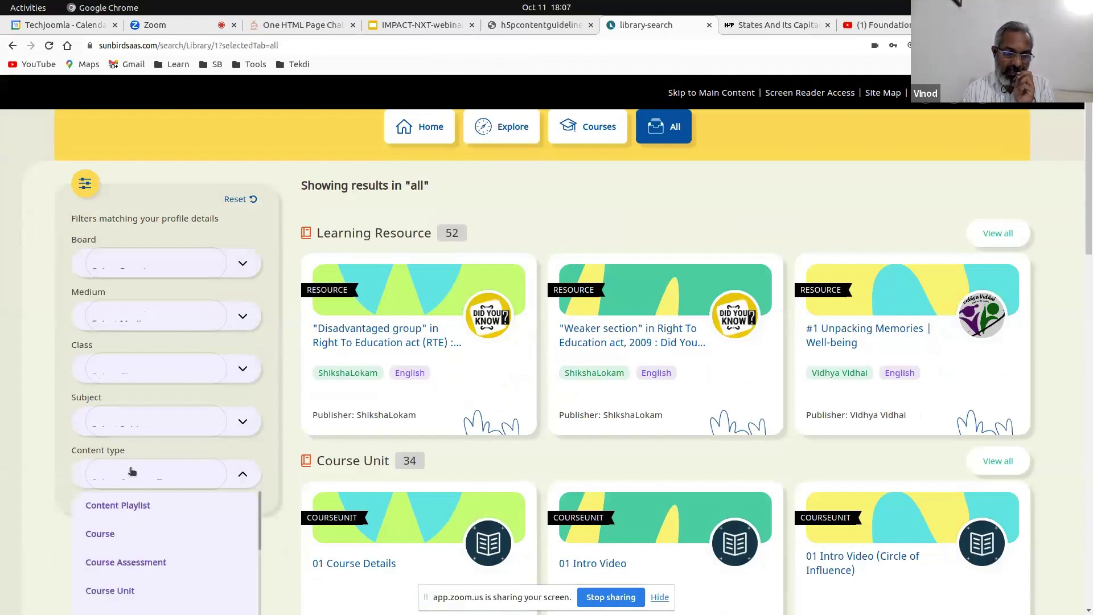
click(144, 510)
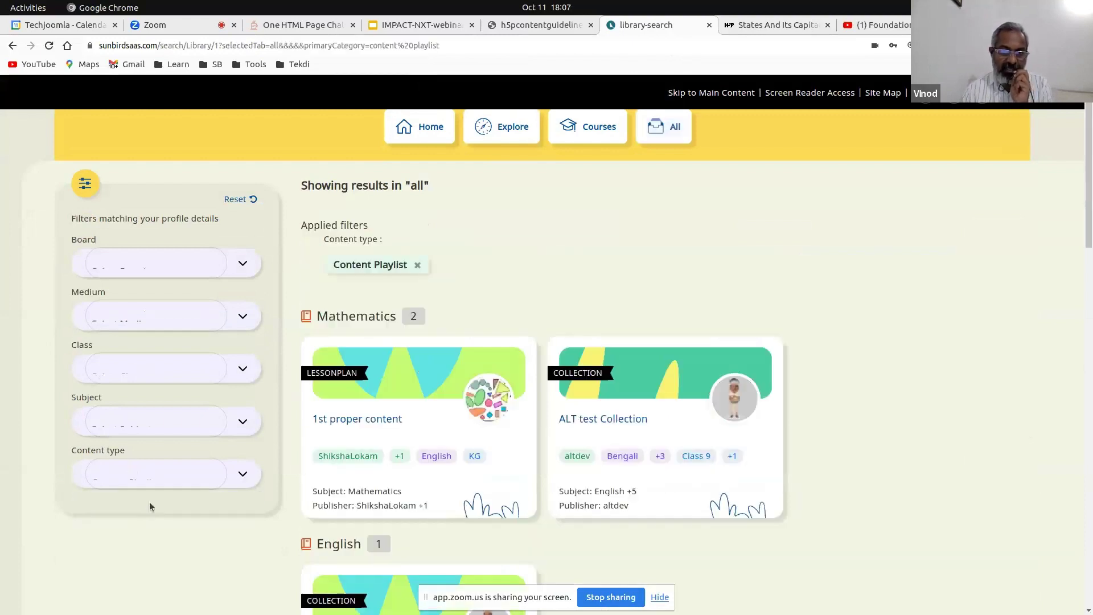
scroll(422, 357, down, 3)
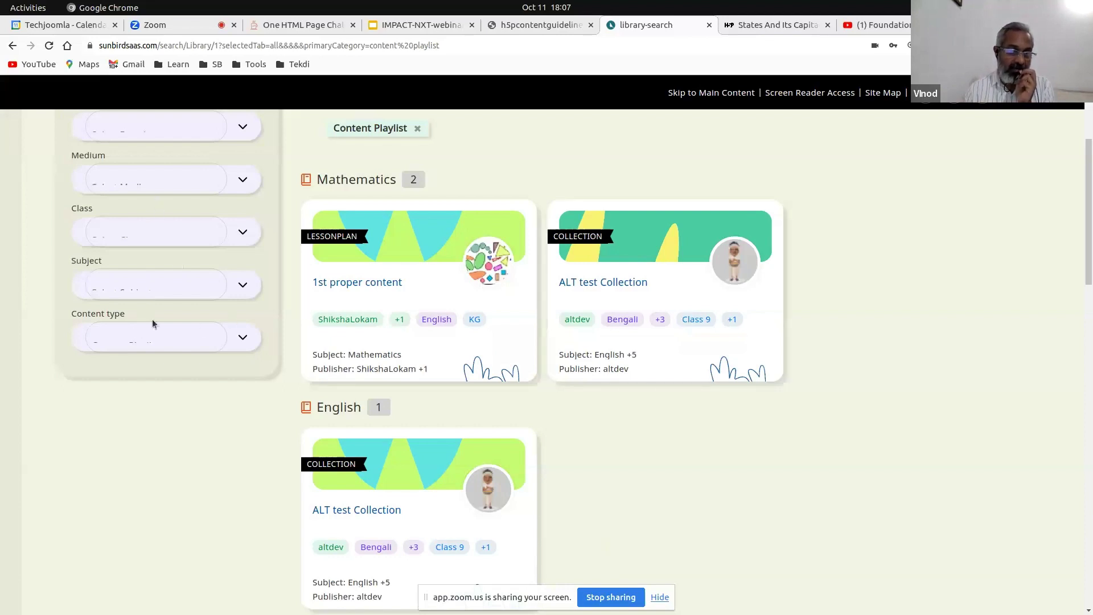
scroll(156, 309, up, 2)
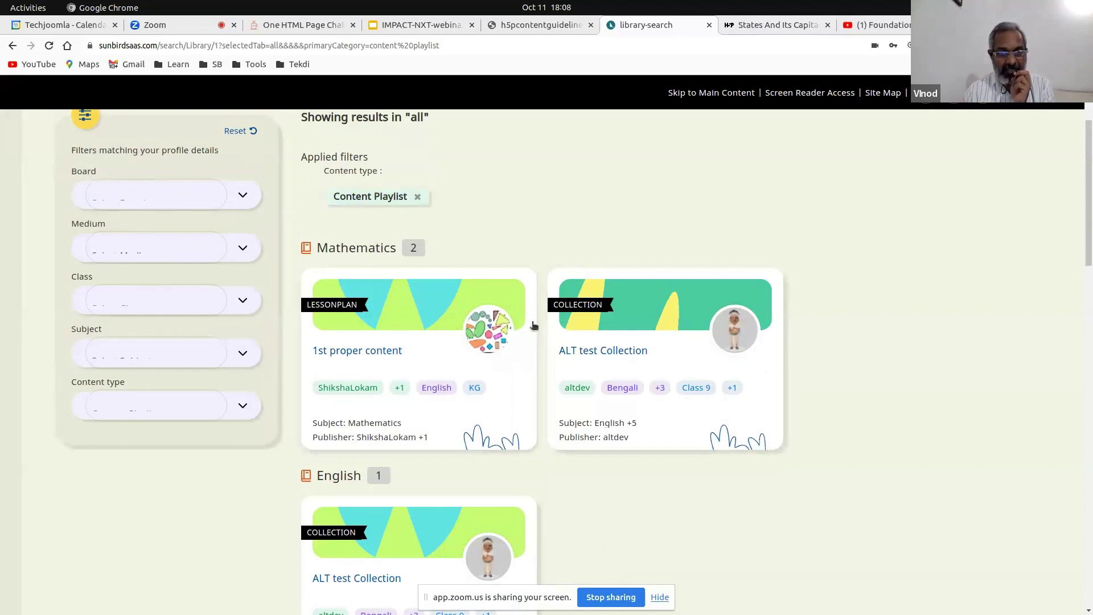
scroll(745, 296, up, 3)
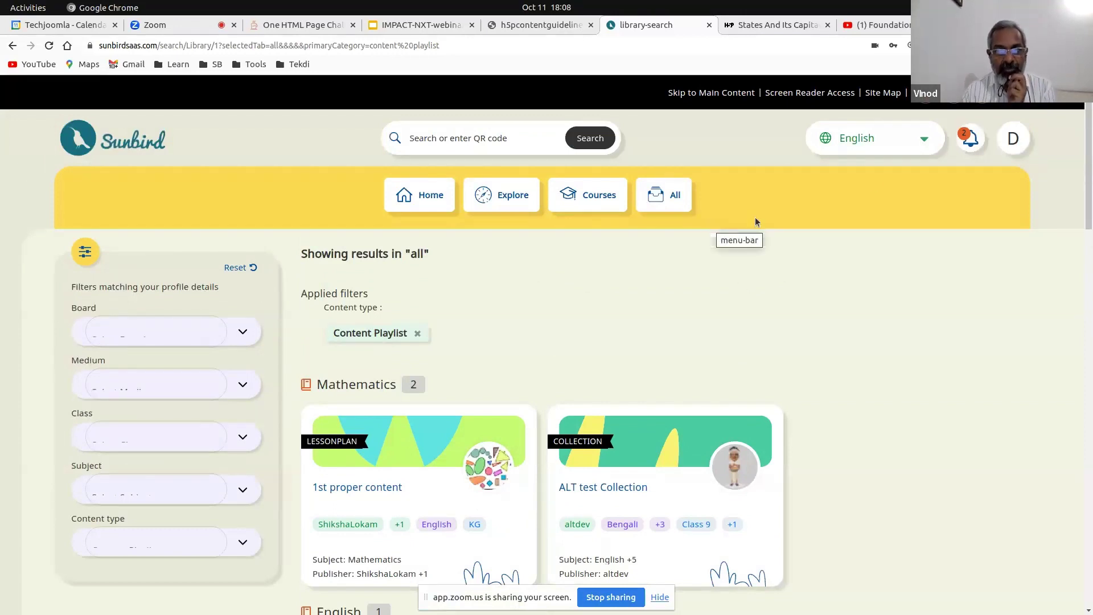
Step: Go to My Workspace's Create page through the profile avatar menu
click(1011, 137)
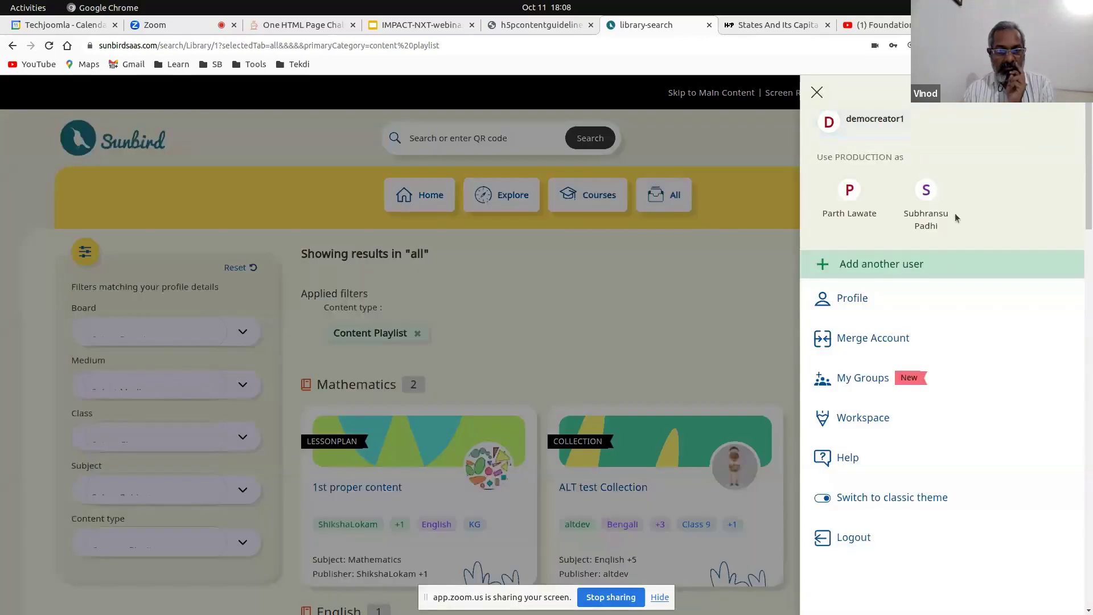
click(882, 419)
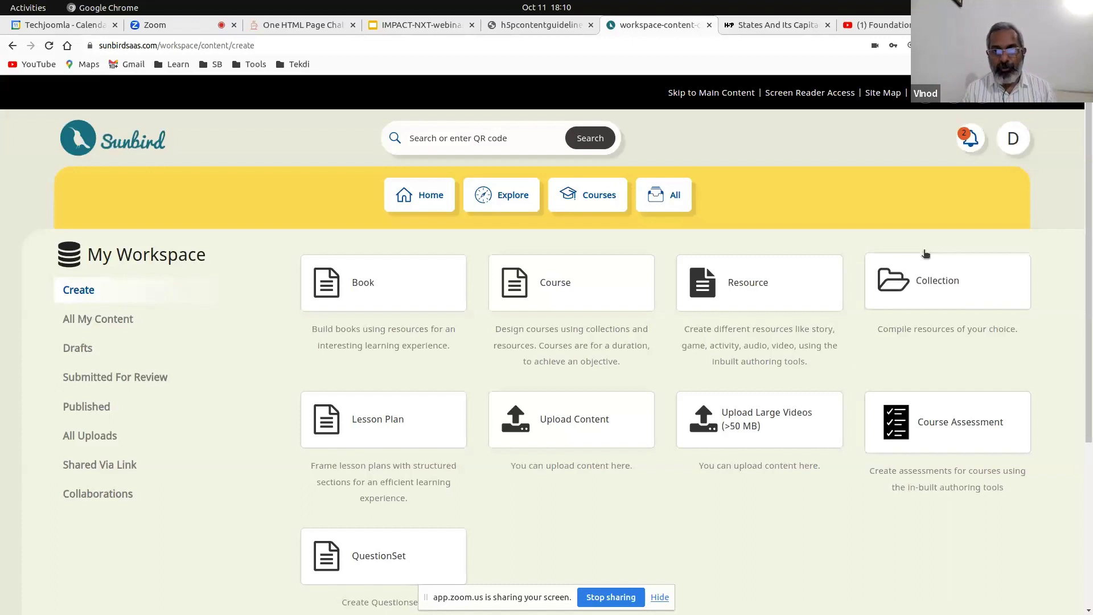
Step: Open a spare browser tab, then play the 'Disadvantaged group' RTE resource from All library content
key(ctrl+t)
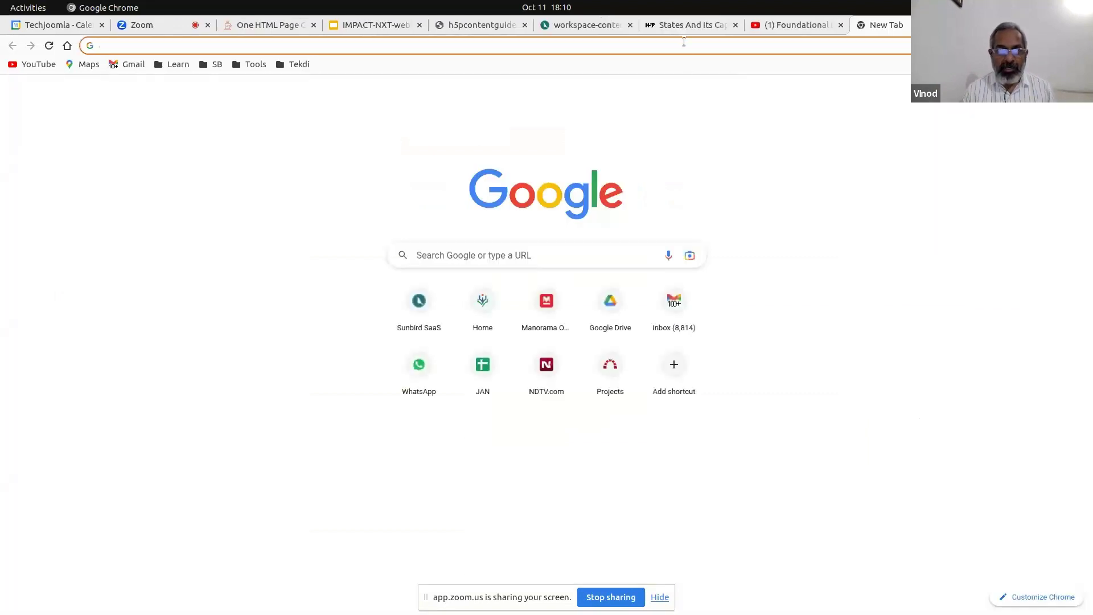
click(687, 41)
text(sunbirdsaas.com)
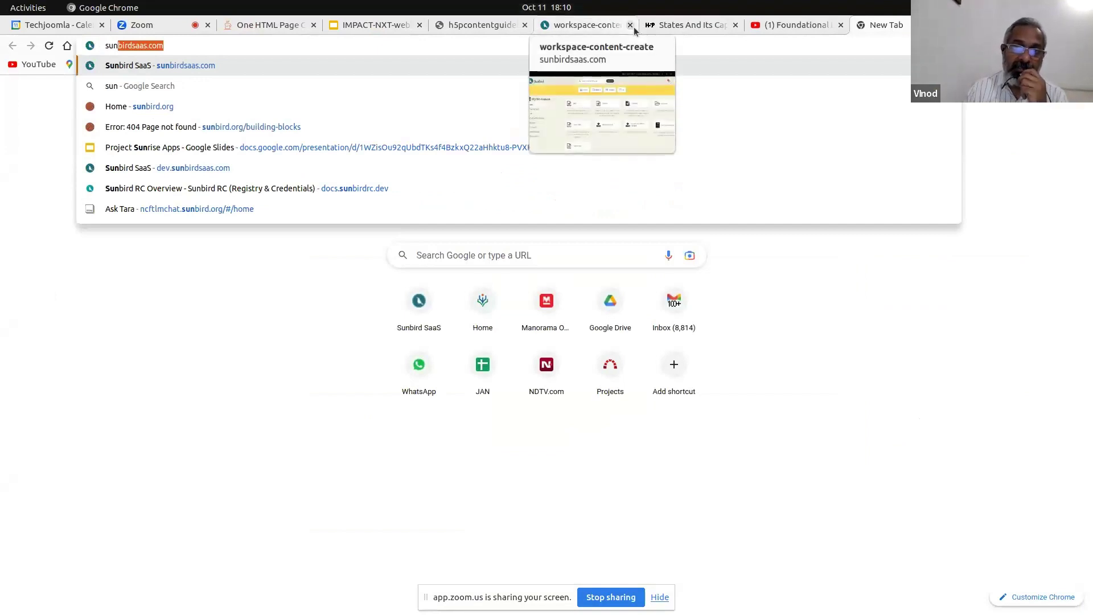
click(596, 29)
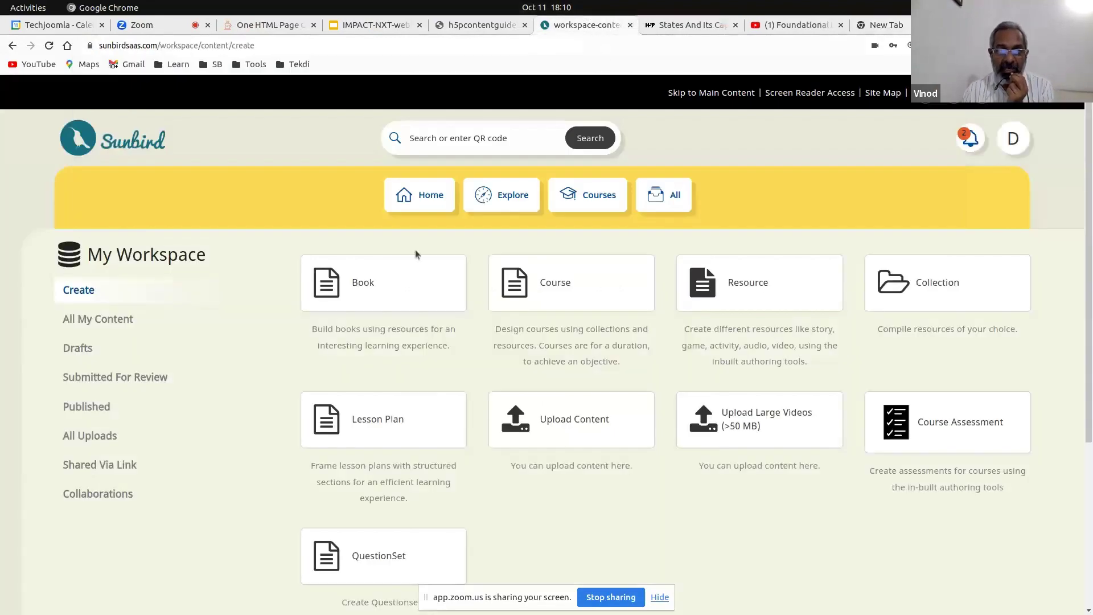
click(662, 194)
click(384, 398)
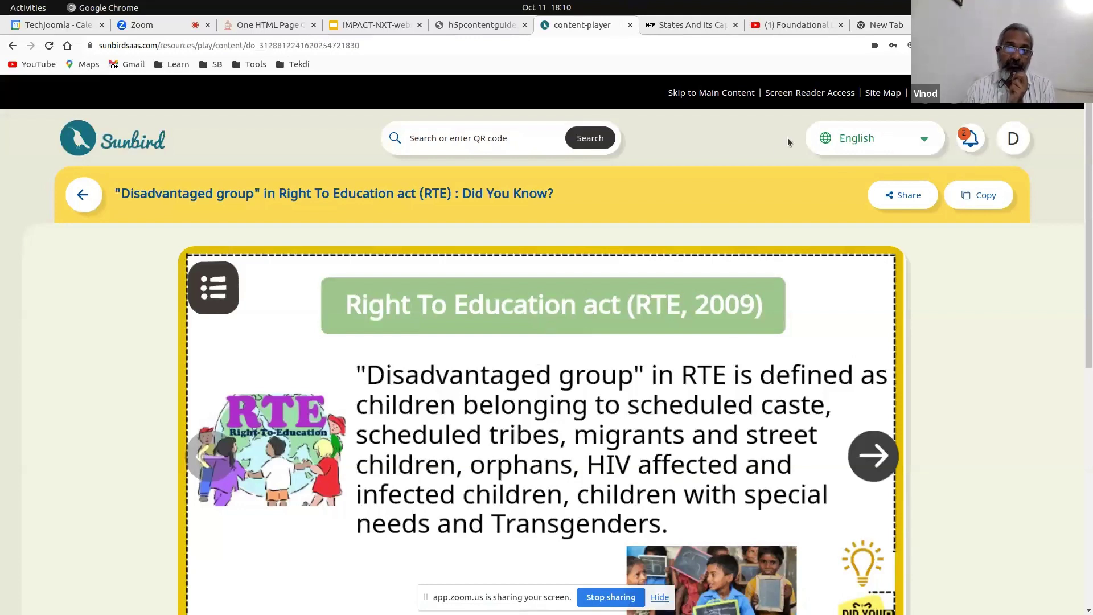
Step: Load the sunbird.org home page in the new tab
click(895, 24)
text(sunbirdsaas.com)
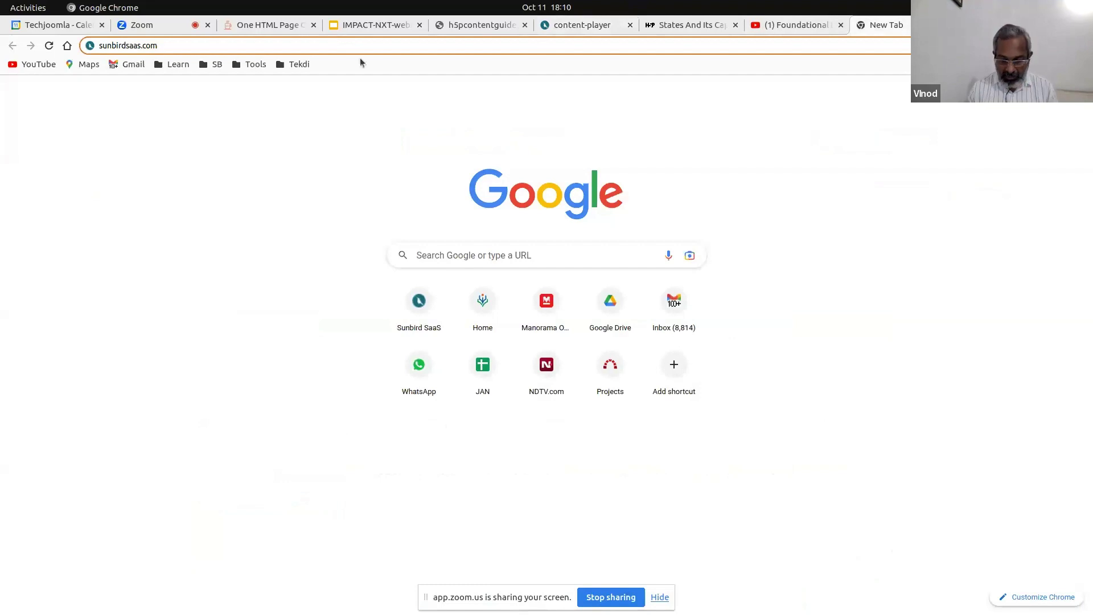
key(BackSpace)
key(BackSpace)
key(BackSpace)
key(BackSpace)
key(BackSpace)
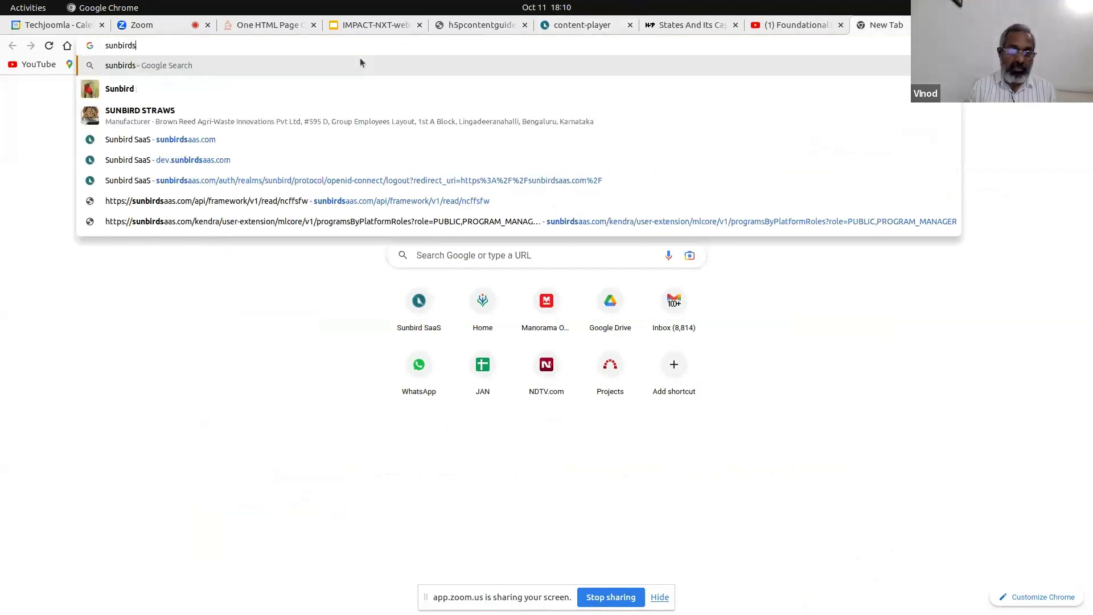
text(.or)
key(Return)
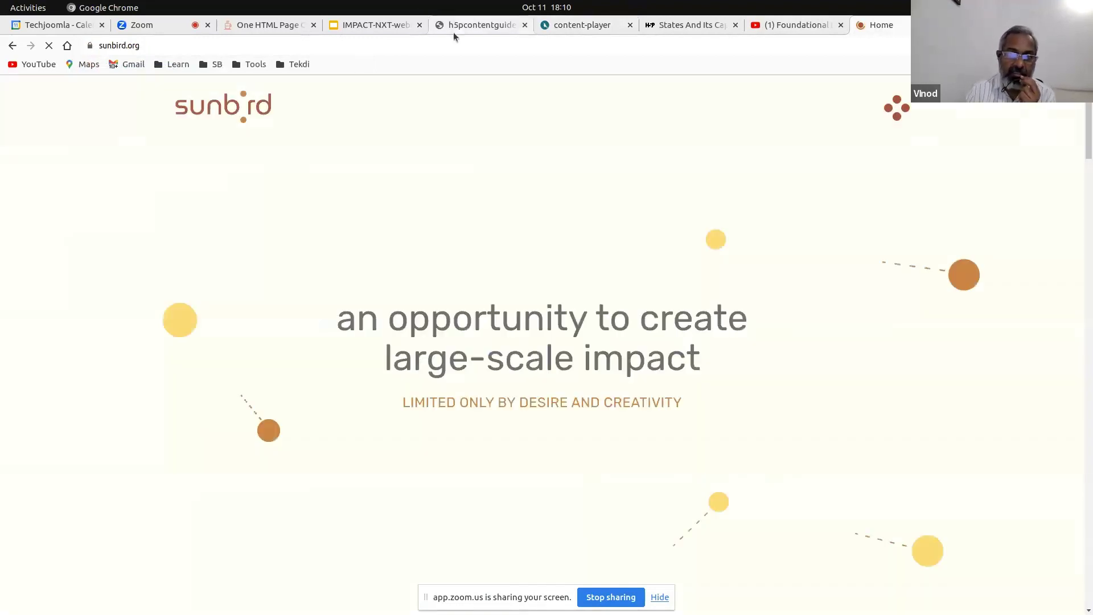
Step: Open sunbird.org's Building Blocks page, then switch between it and the RTE content player tab
click(901, 112)
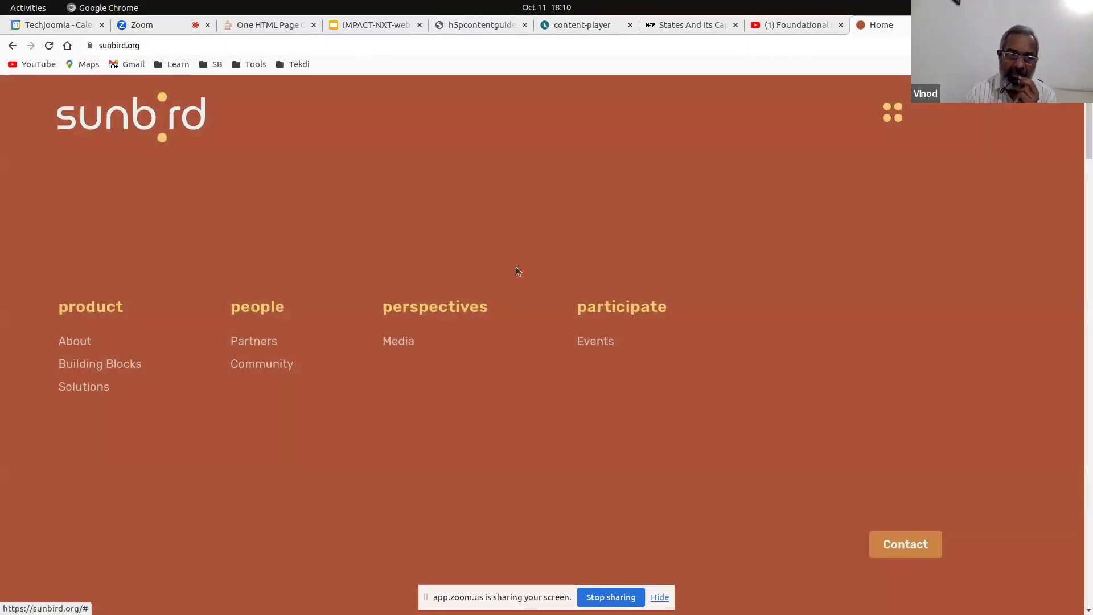
click(102, 363)
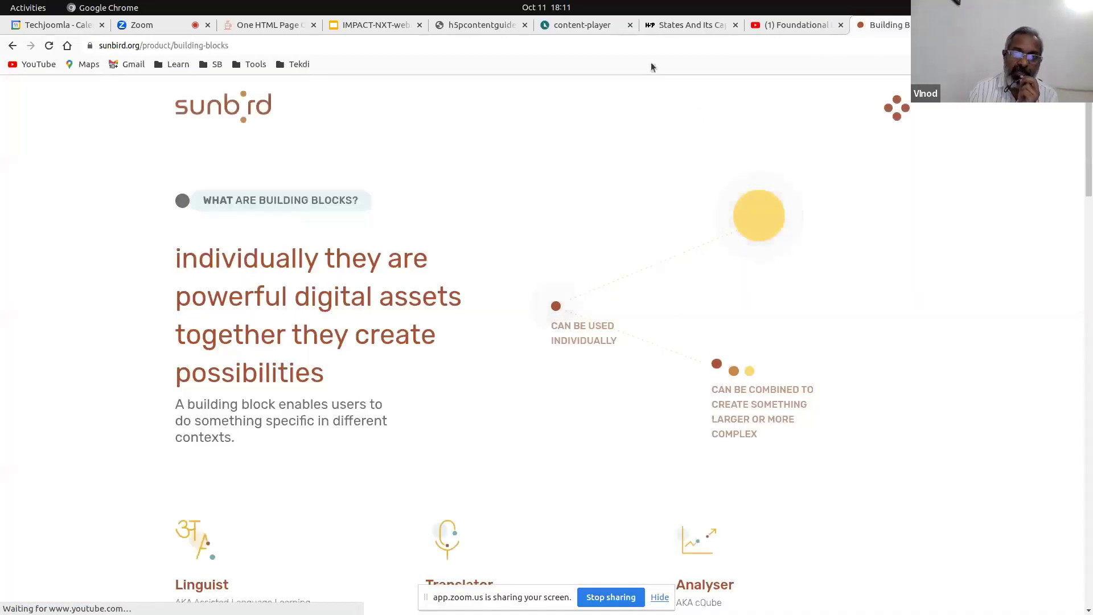
click(592, 26)
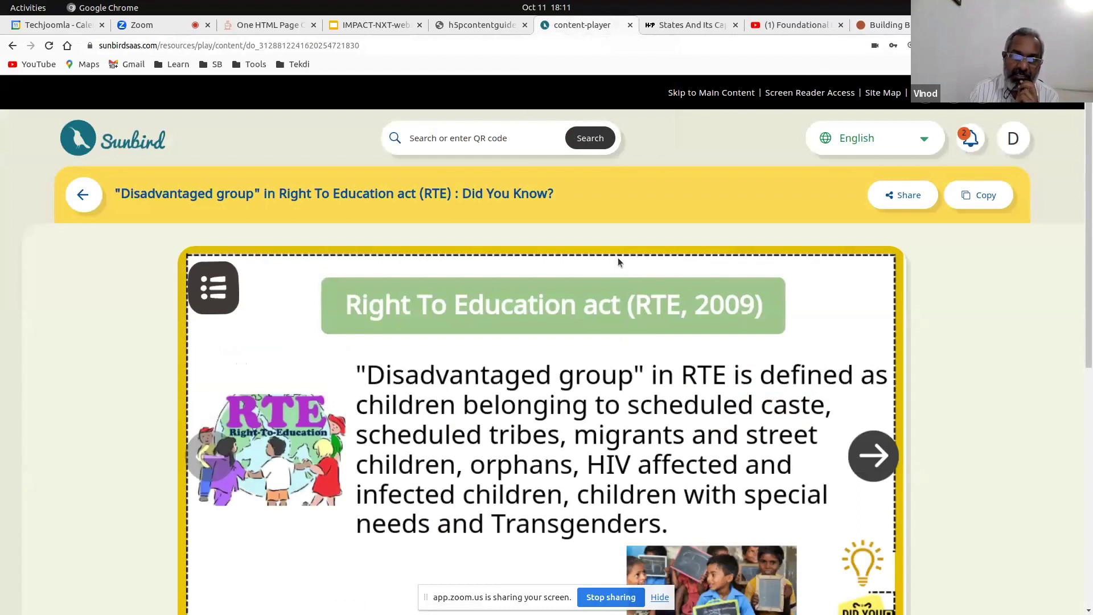
click(899, 26)
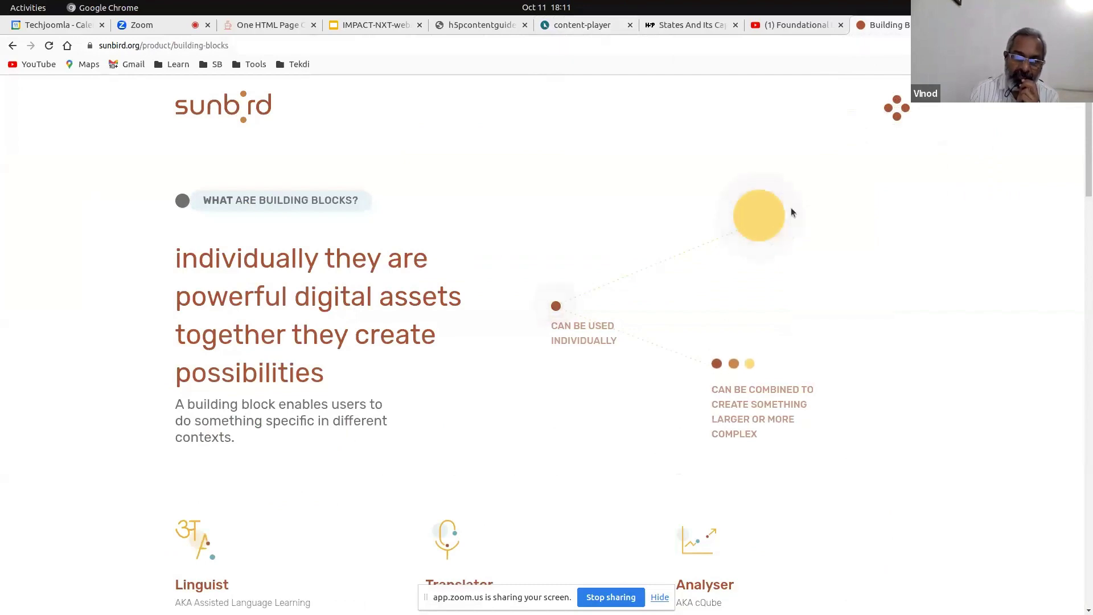
click(566, 28)
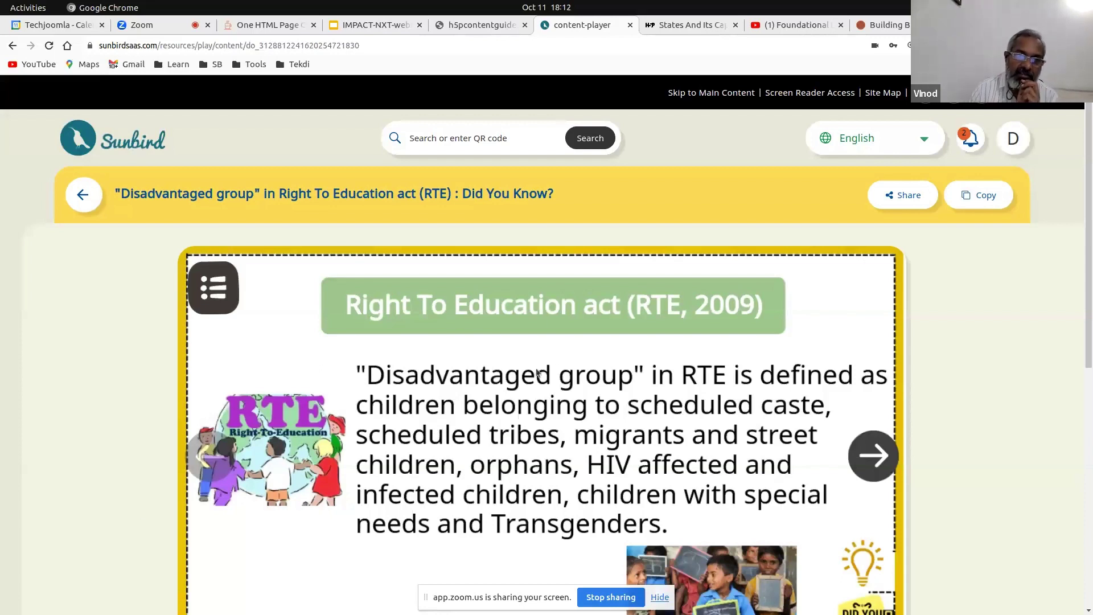
Step: Return to the workspace's All My Content list, then mute the microphone in the Zoom meeting
click(92, 197)
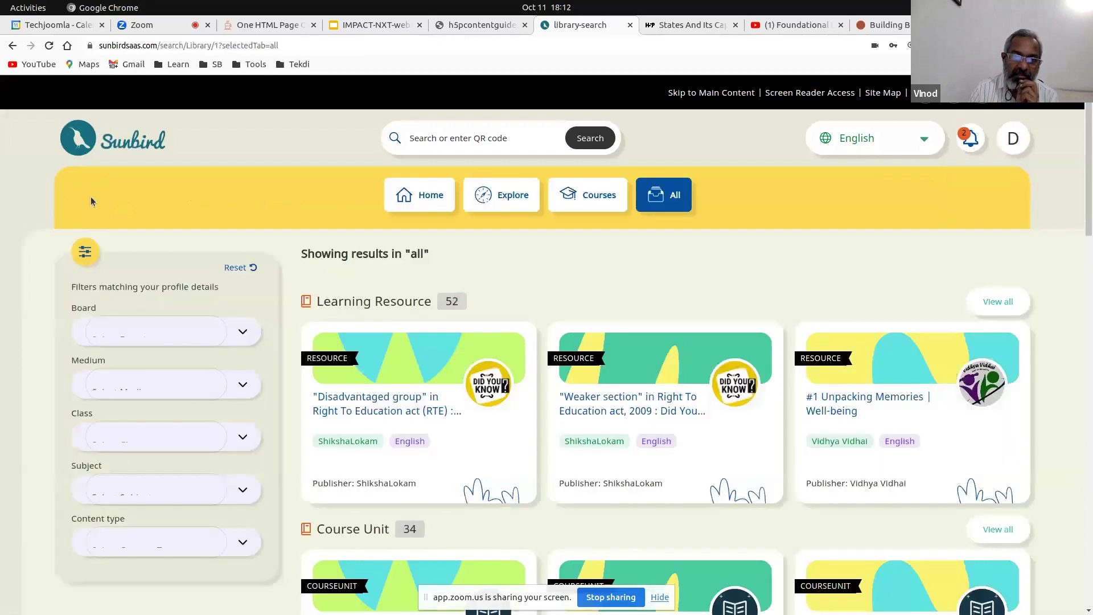
click(1012, 138)
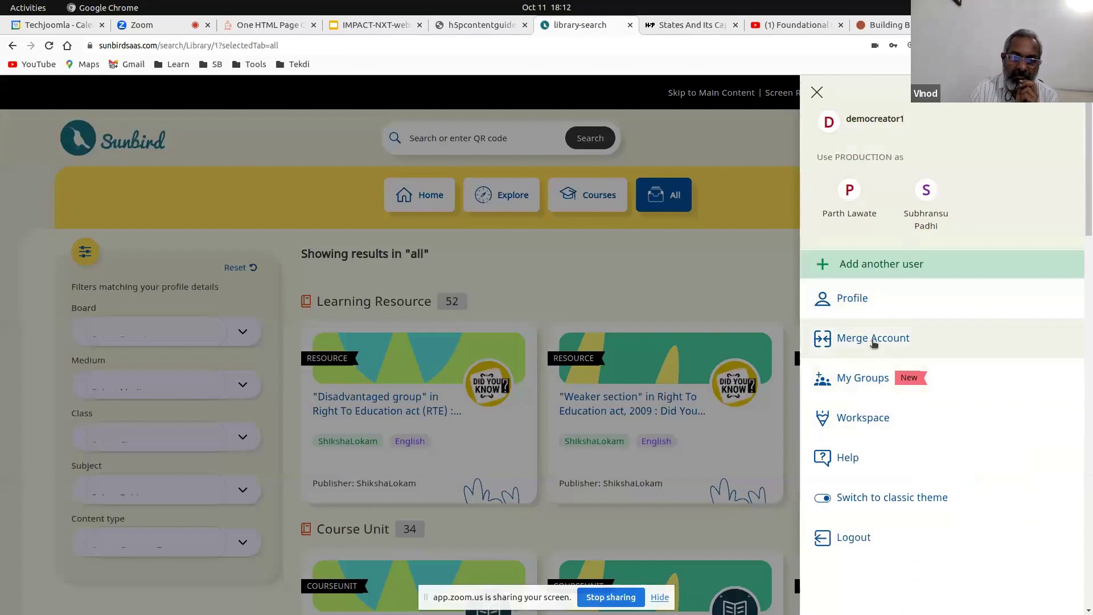
click(865, 418)
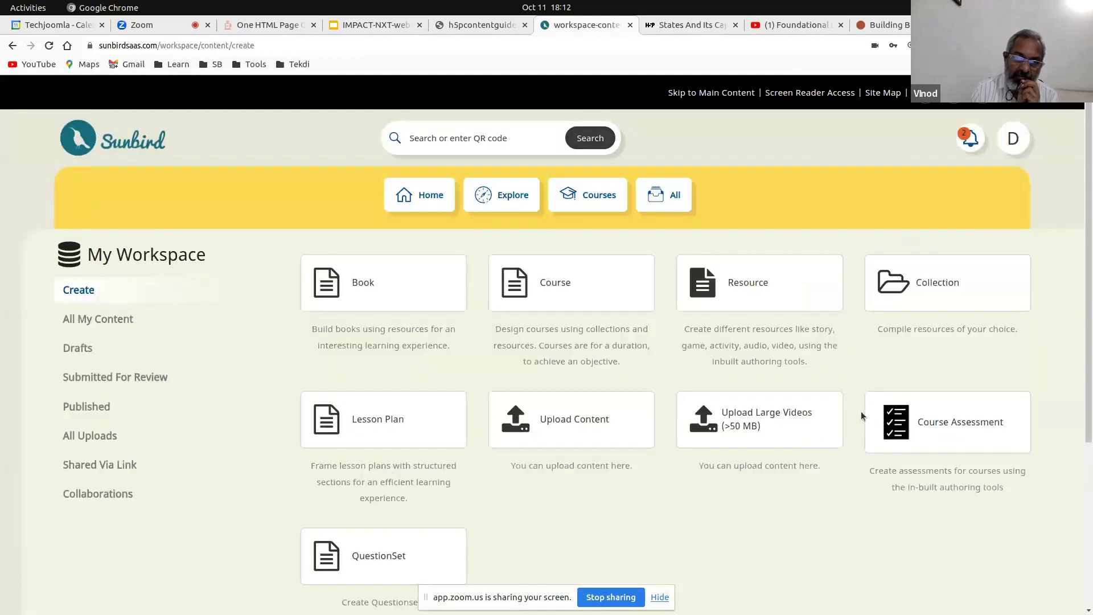
click(96, 323)
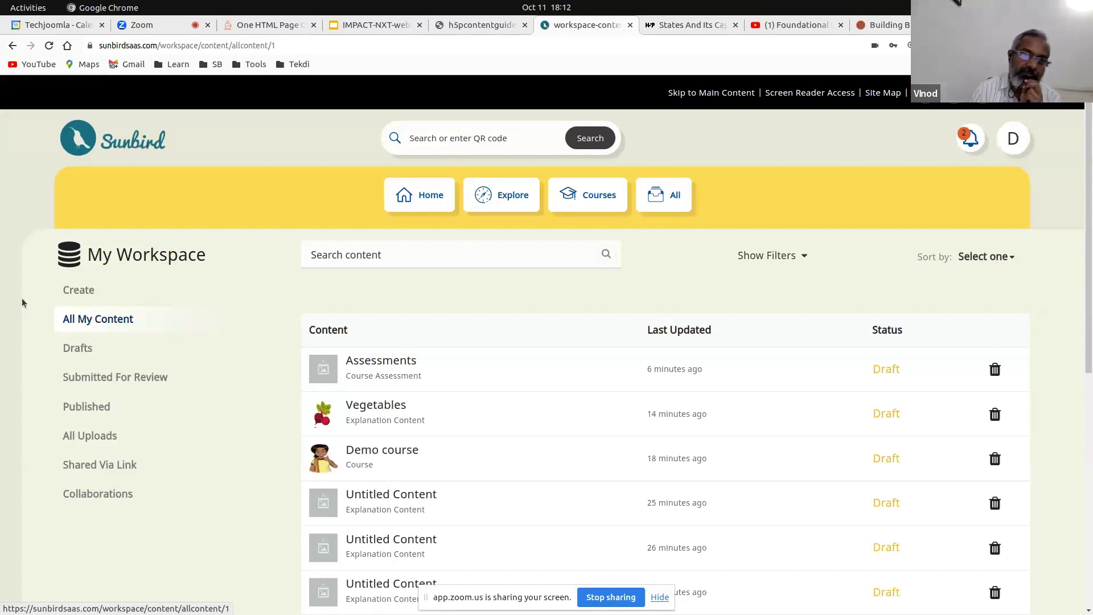
click(149, 26)
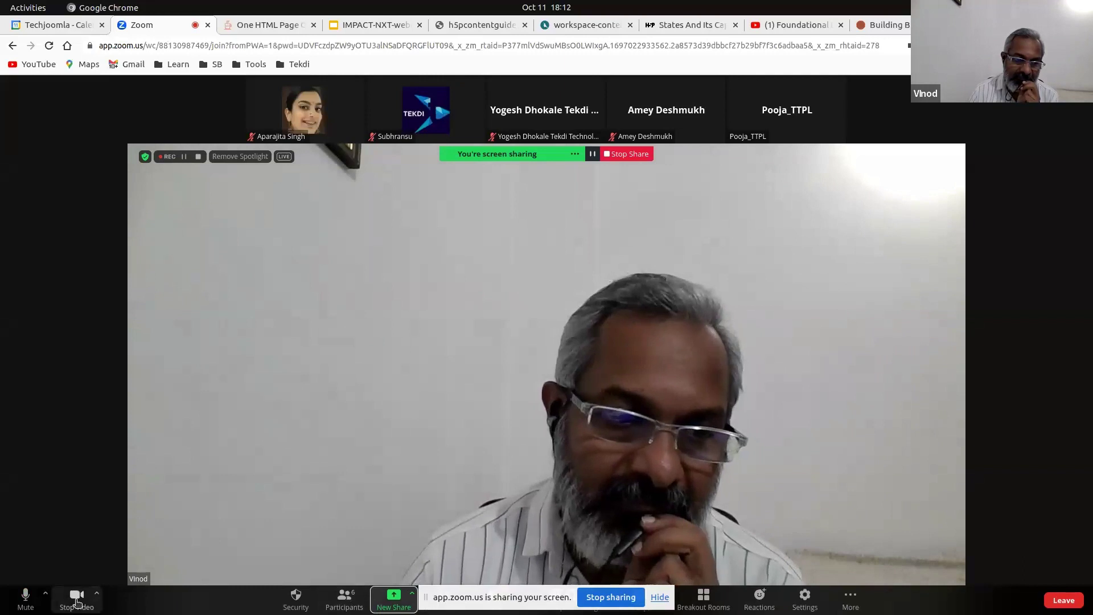
click(26, 597)
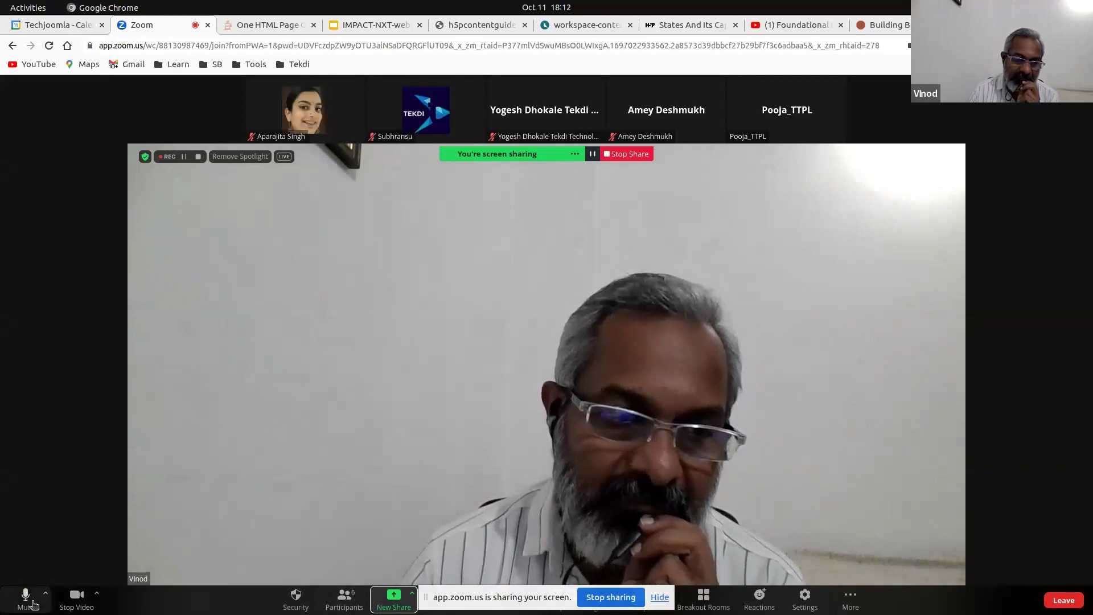